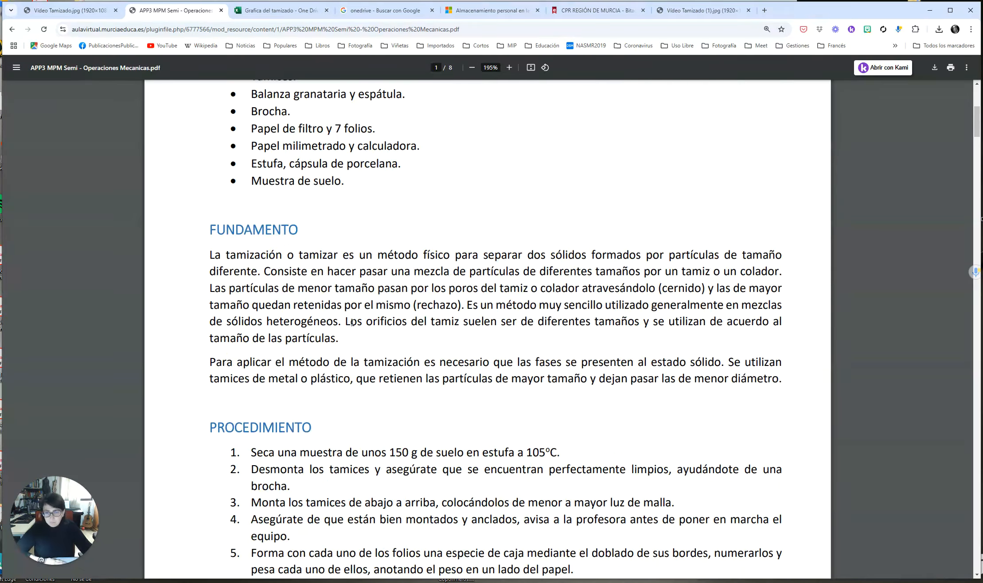
Step: Read through the sieving practice PDF, covering the procedure, the experimental results table and the questions
scroll(353, 323, "down", 10)
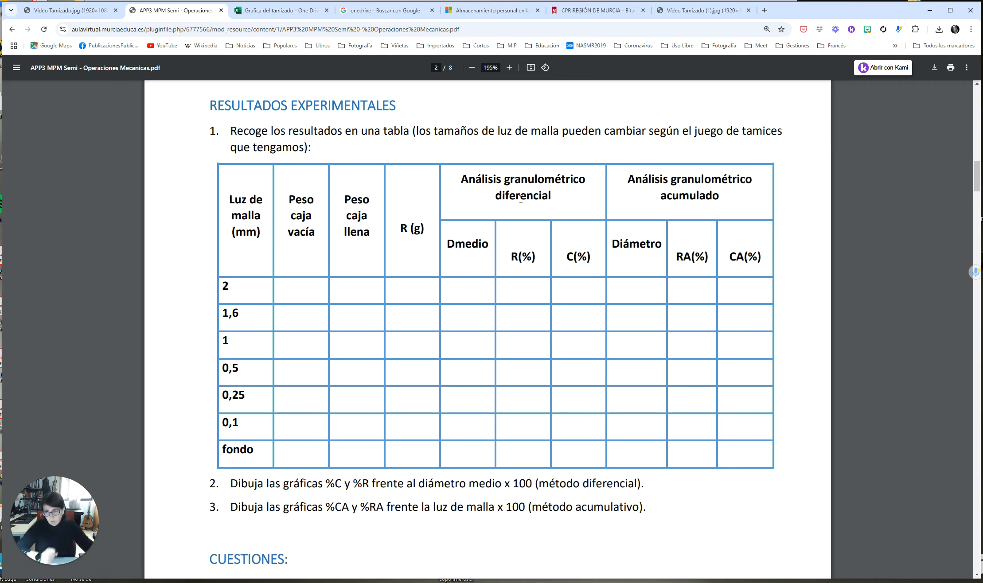
scroll(513, 318, "down", 2)
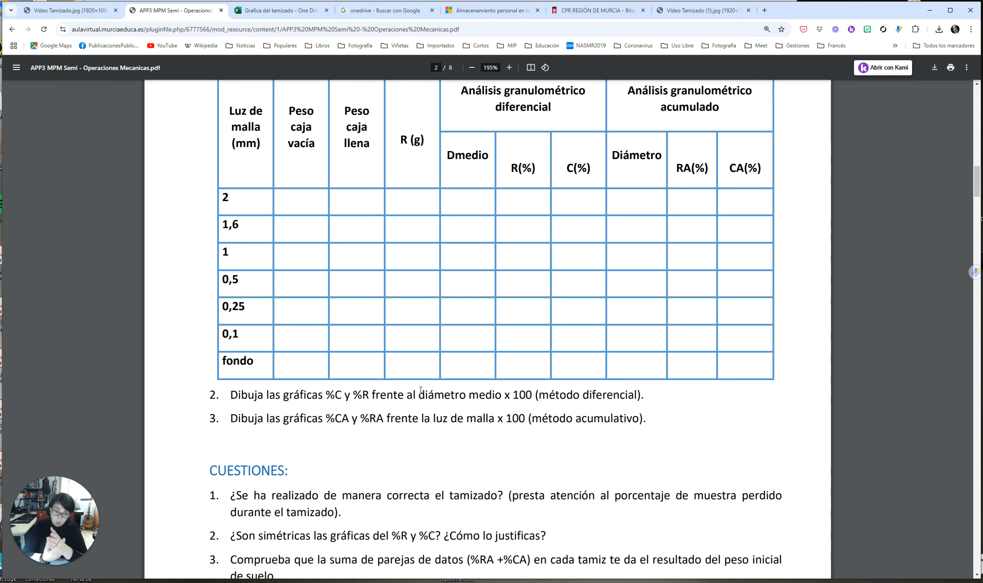
scroll(383, 463, "down", 4)
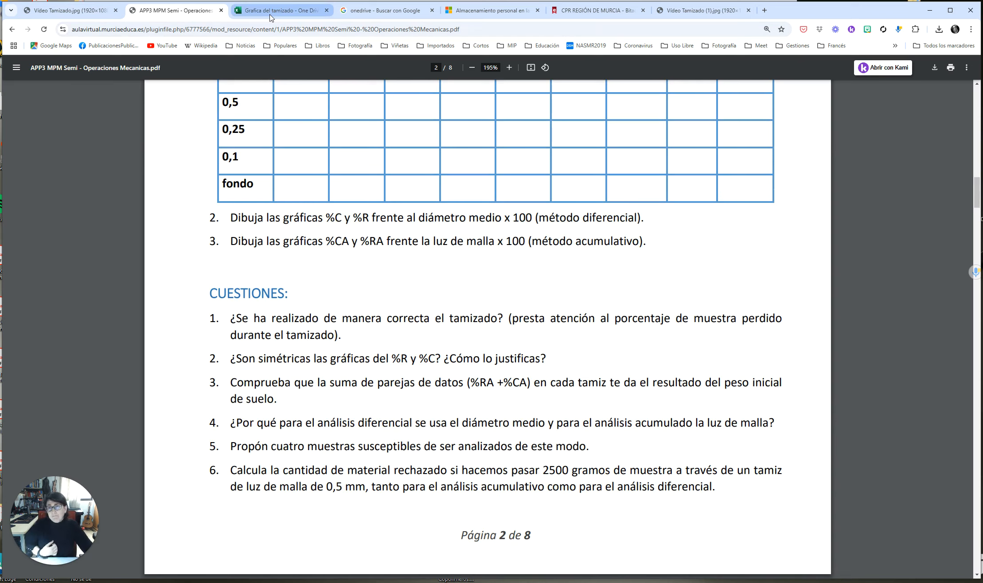
scroll(361, 252, "up", 5)
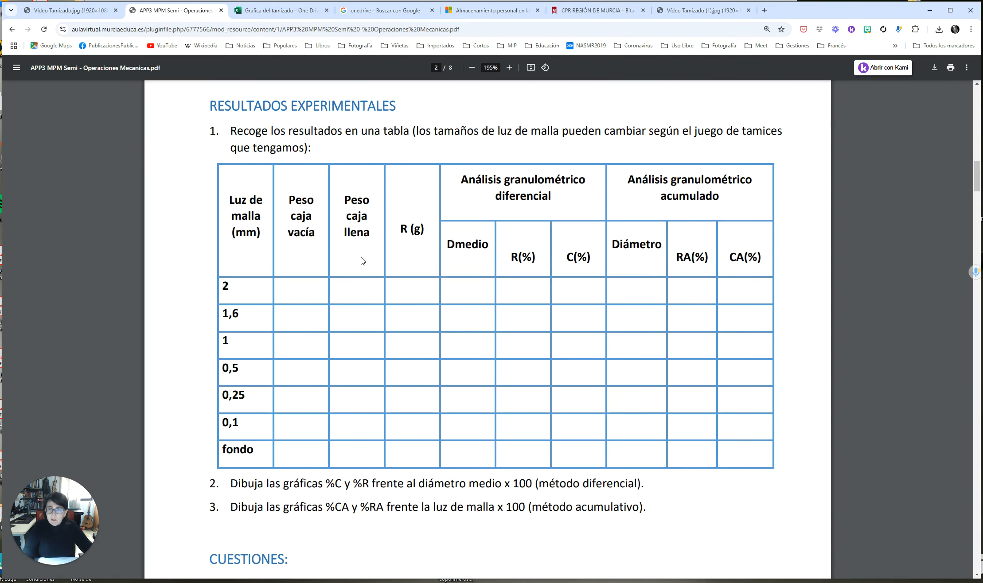
Step: Switch to the Excel workbook Grafica del tamizado.xlsx, open the Video sheet and select the Masa central value in D15
key("alt+Tab")
key("alt+Tab")
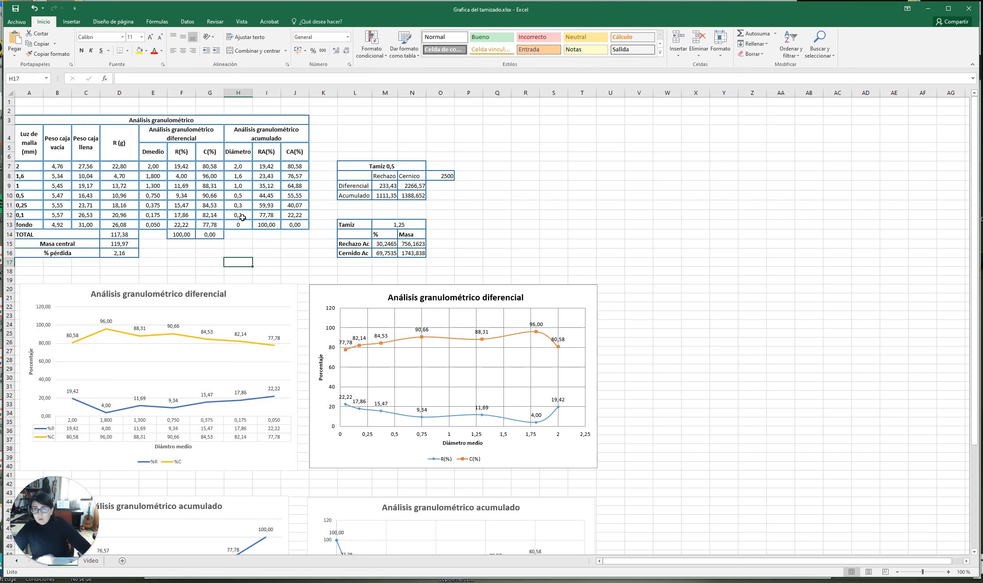
scroll(329, 310, "up", 1, "ctrl")
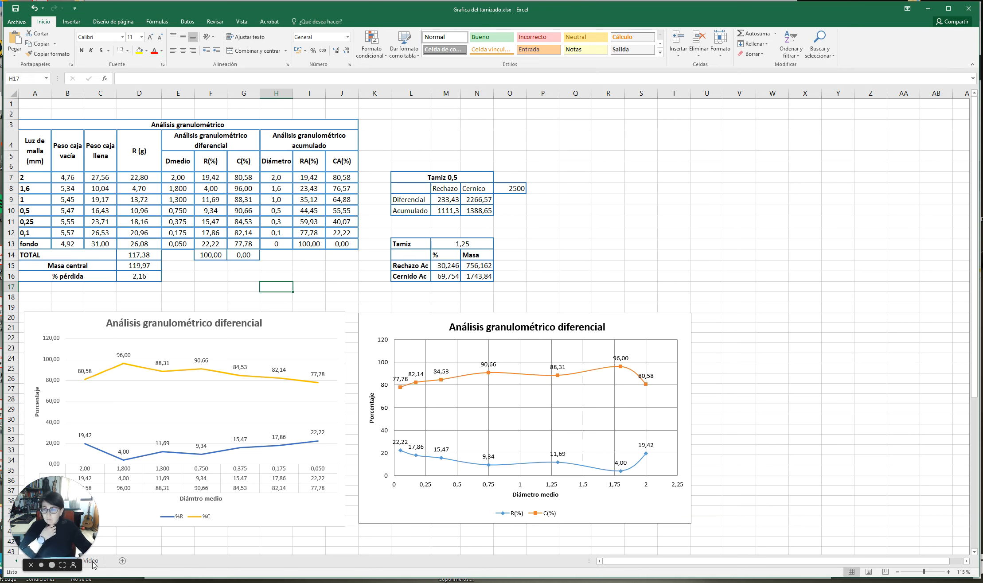
left_click(93, 563)
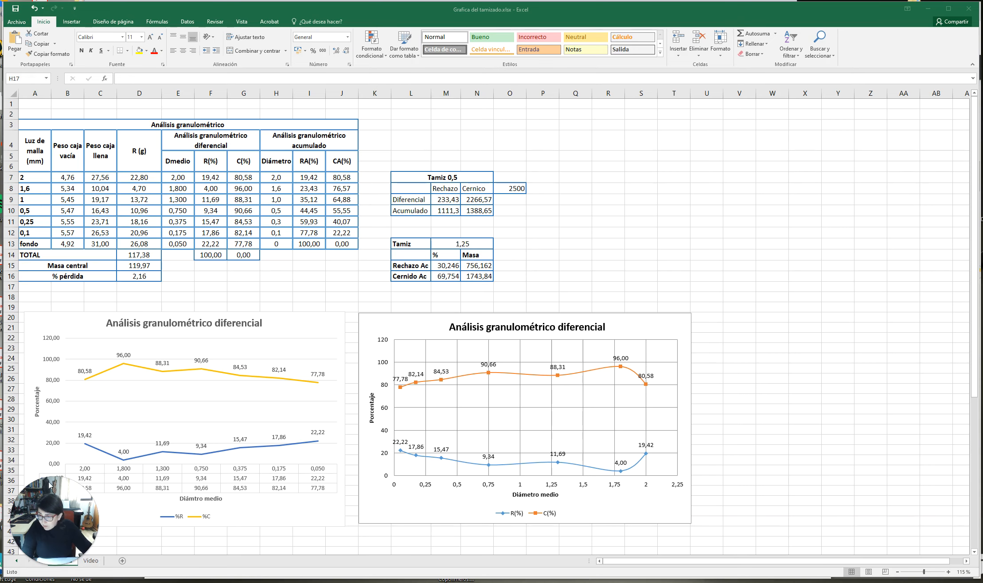
left_click_drag(50, 486, 62, 424)
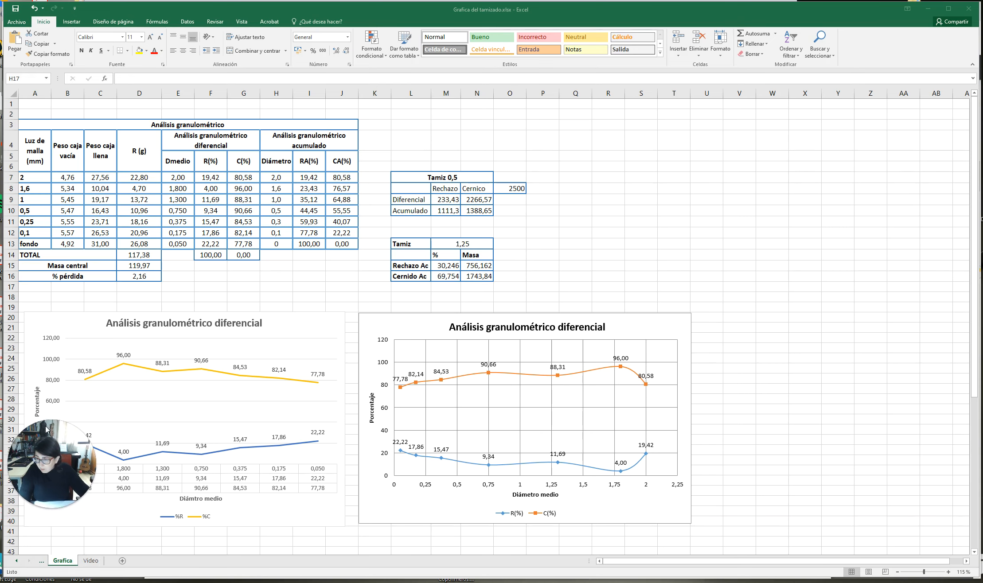
left_click(91, 560)
left_click_drag(70, 433, 933, 490)
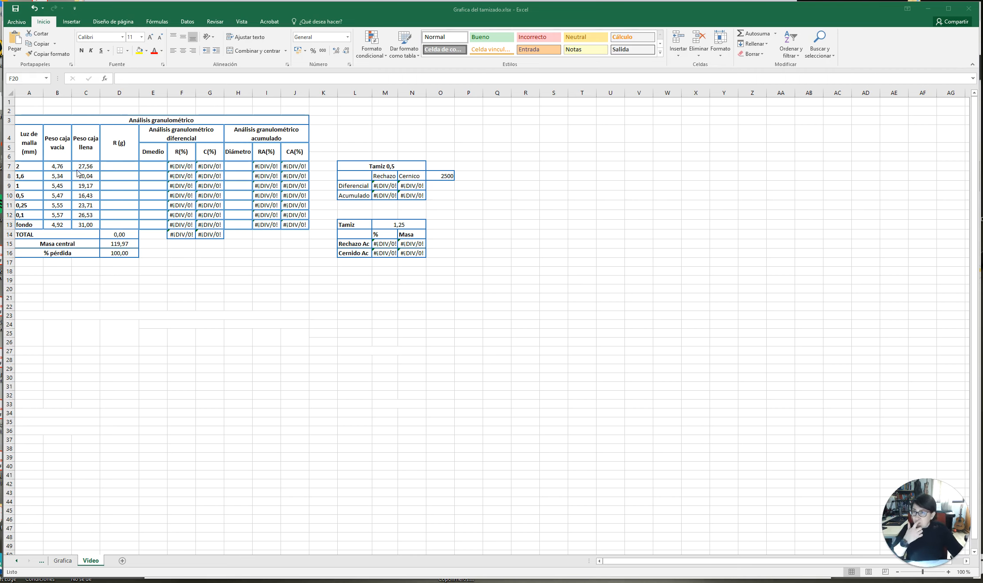
left_click(120, 244)
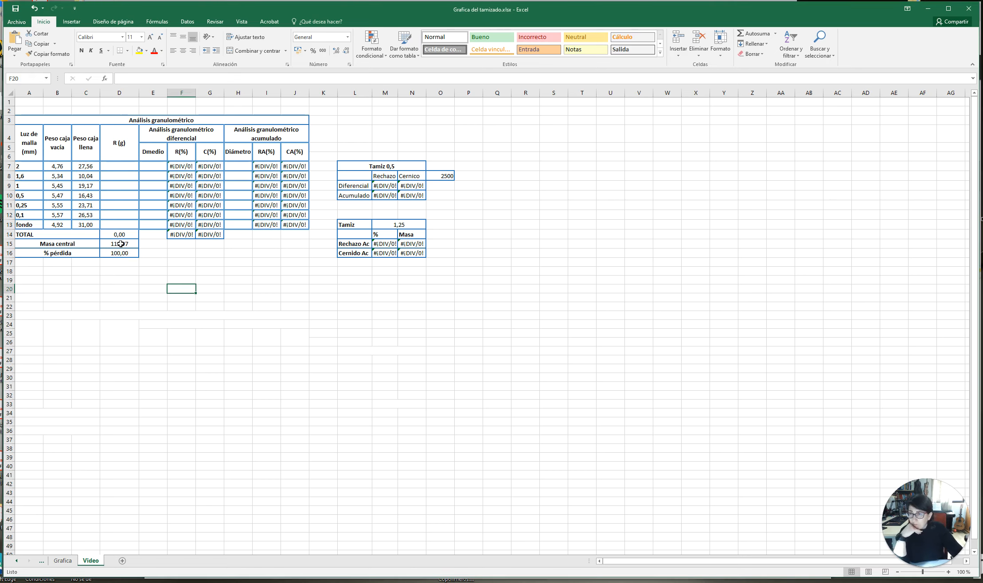
left_click(120, 244)
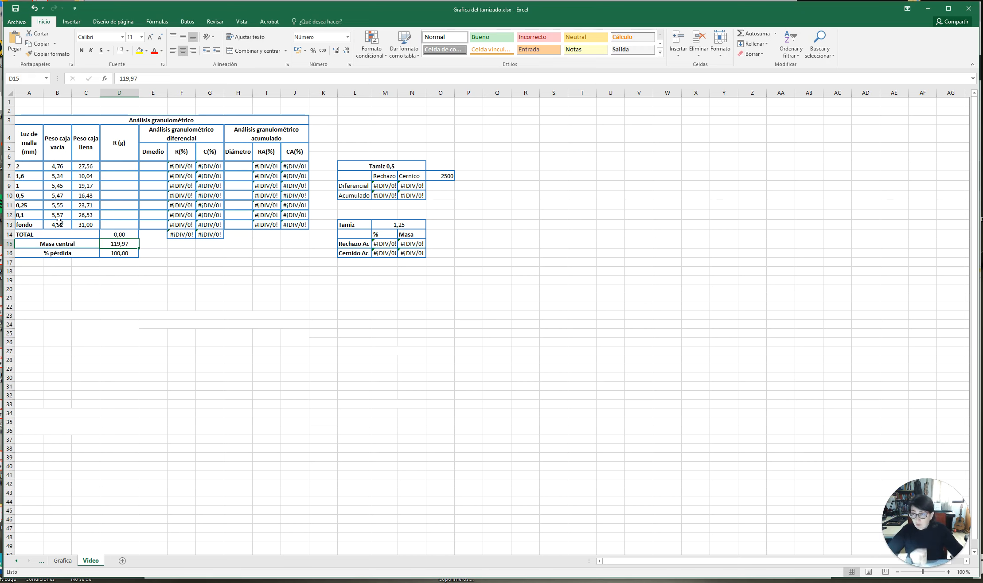
Step: Calculate the retained mass R (g) for the 2 mm sieve in D7 with =C7-B7, full minus empty box weight
left_click(119, 165)
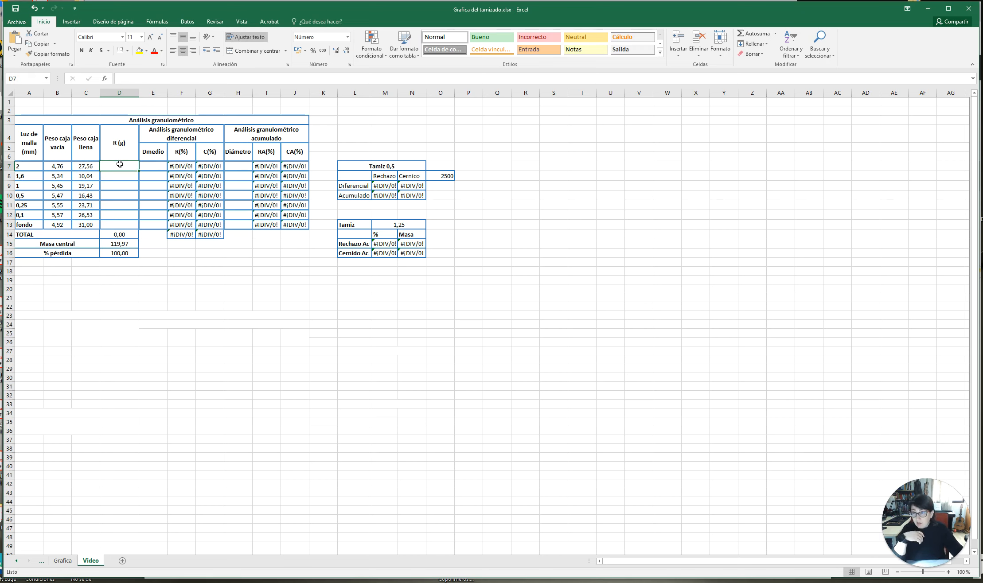
type("=")
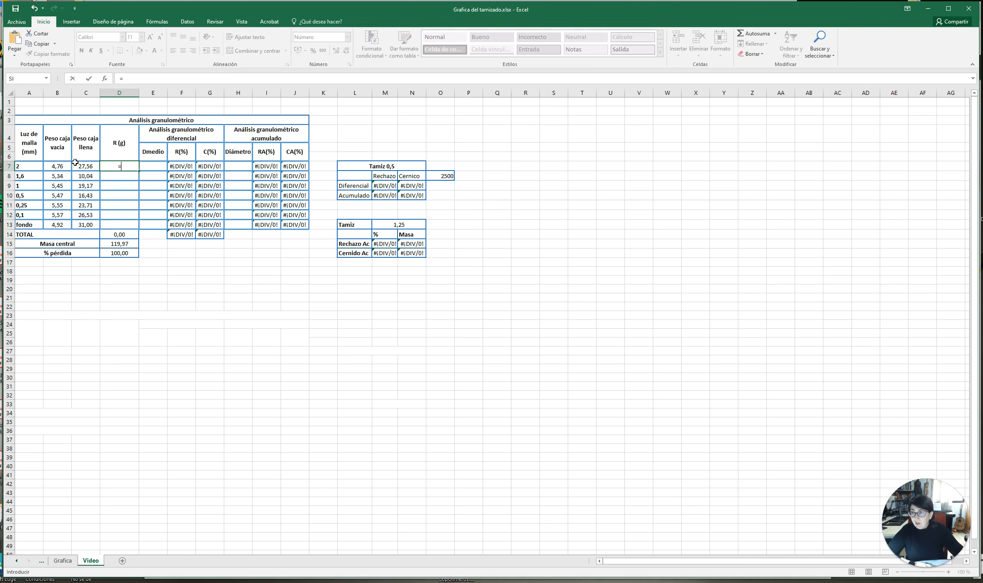
left_click(93, 165)
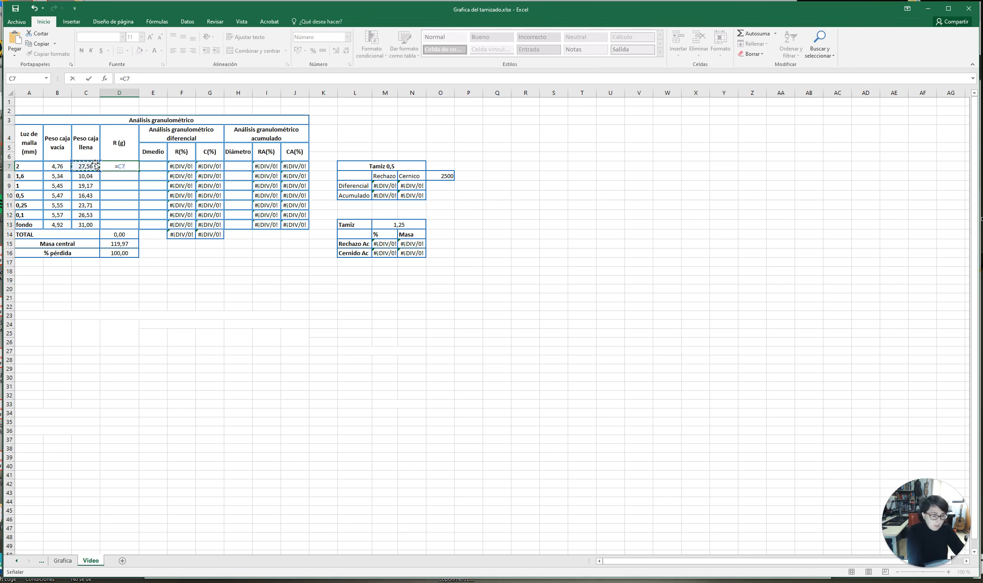
type("-")
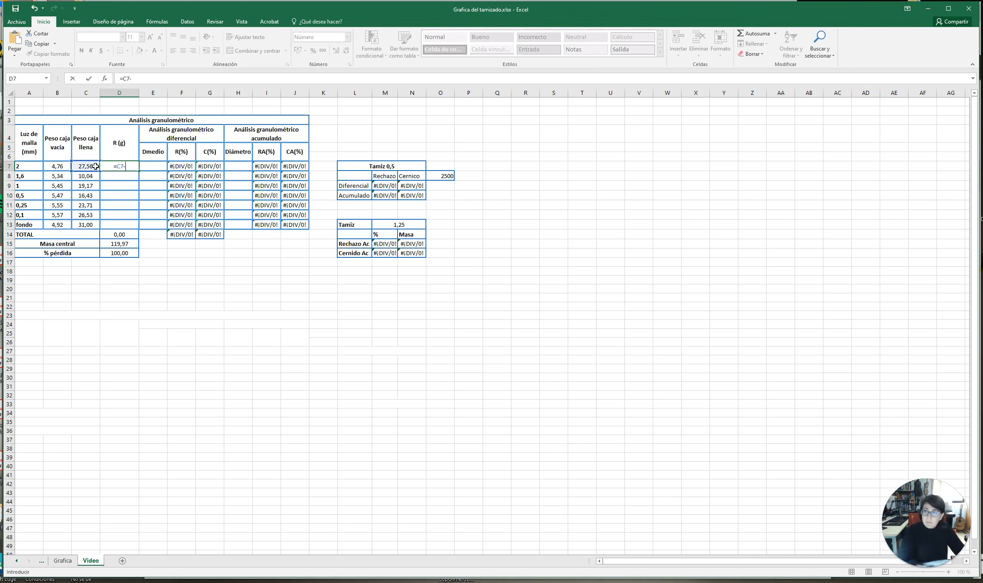
left_click(55, 165)
key("Return")
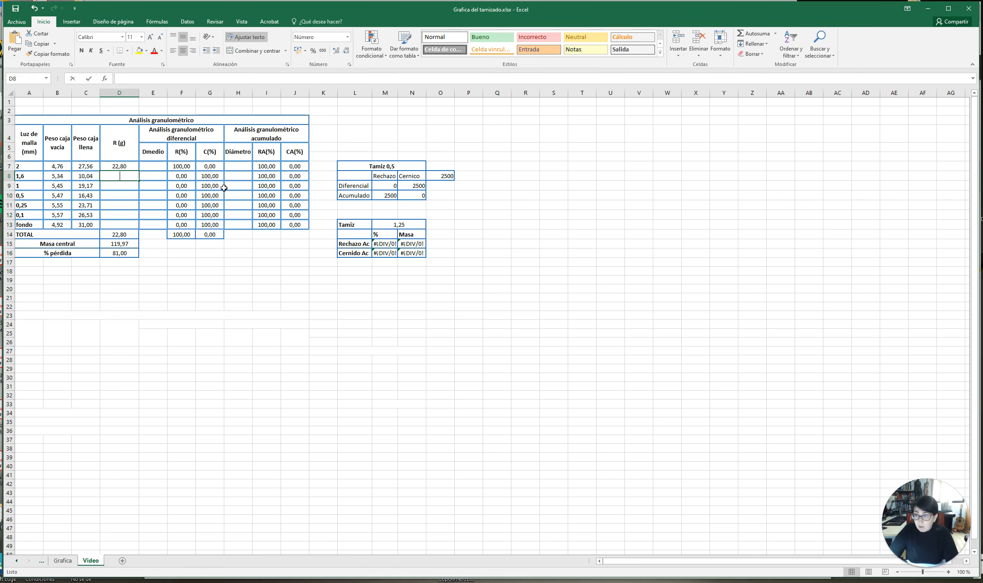
Step: Enter =C8-B8 in D8 for the 1,6 mm sieve and fill the formula down through D13
type("=")
left_click(86, 175)
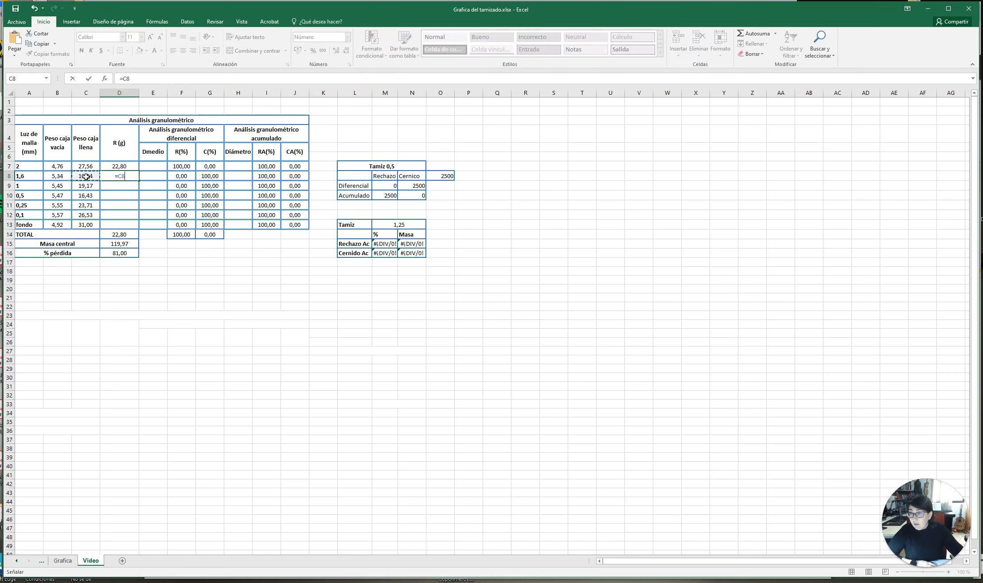
type("-")
left_click(65, 177)
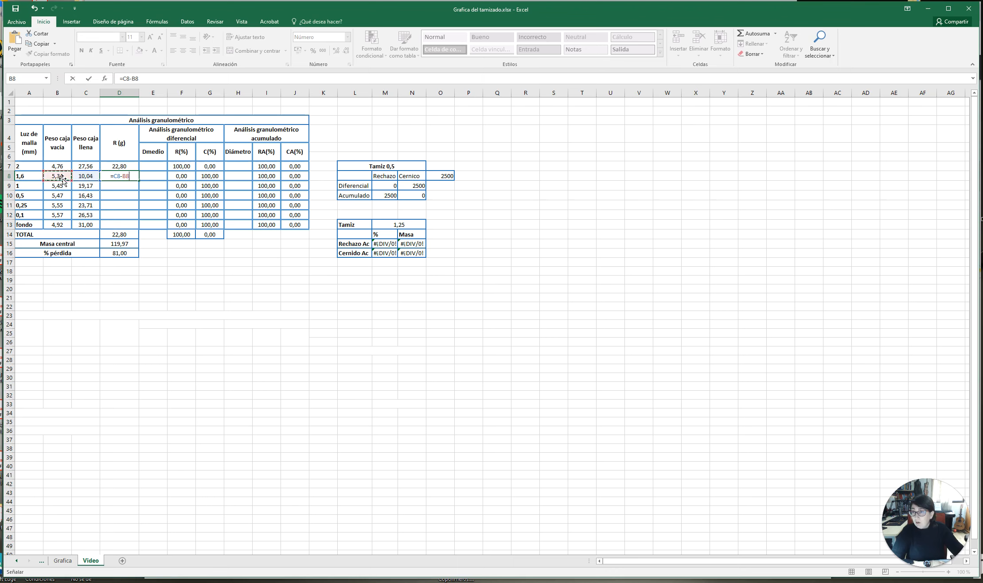
key("ctrl+Return")
key("Return")
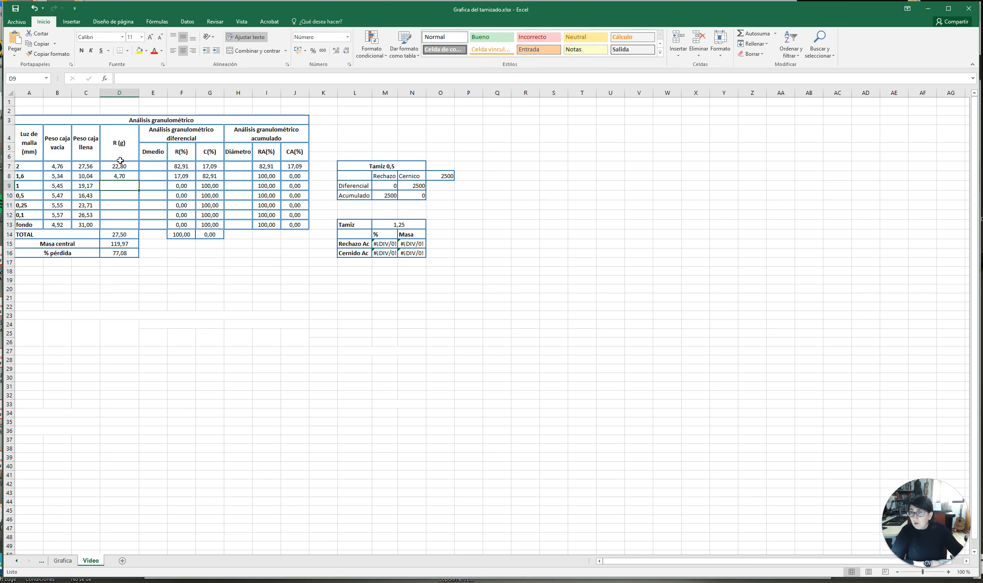
left_click(129, 175)
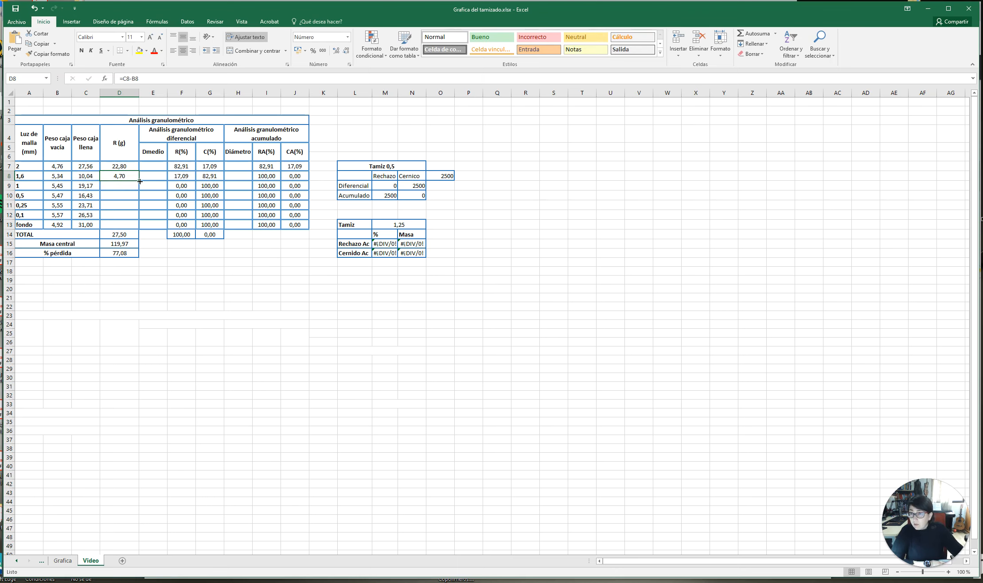
left_click_drag(140, 181, 126, 226)
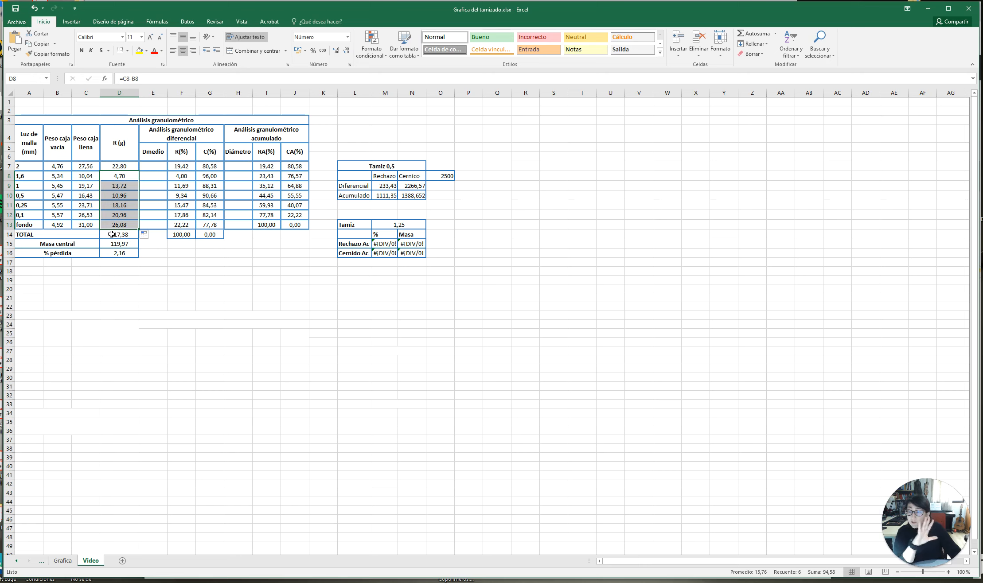
Step: Inspect the R (g) formula in D7 and the range summed by the TOTAL formula in D14
left_click(134, 169)
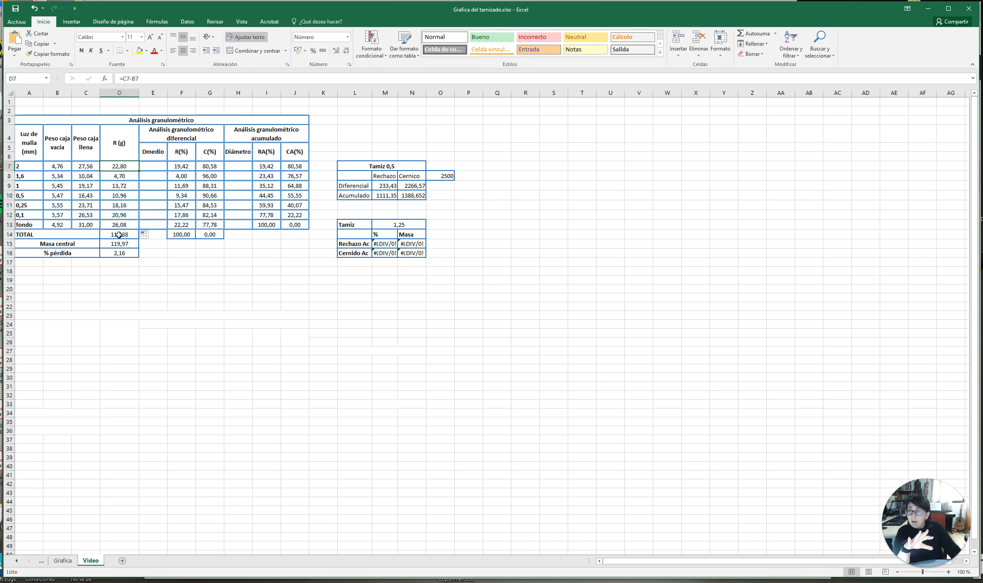
left_click(120, 234)
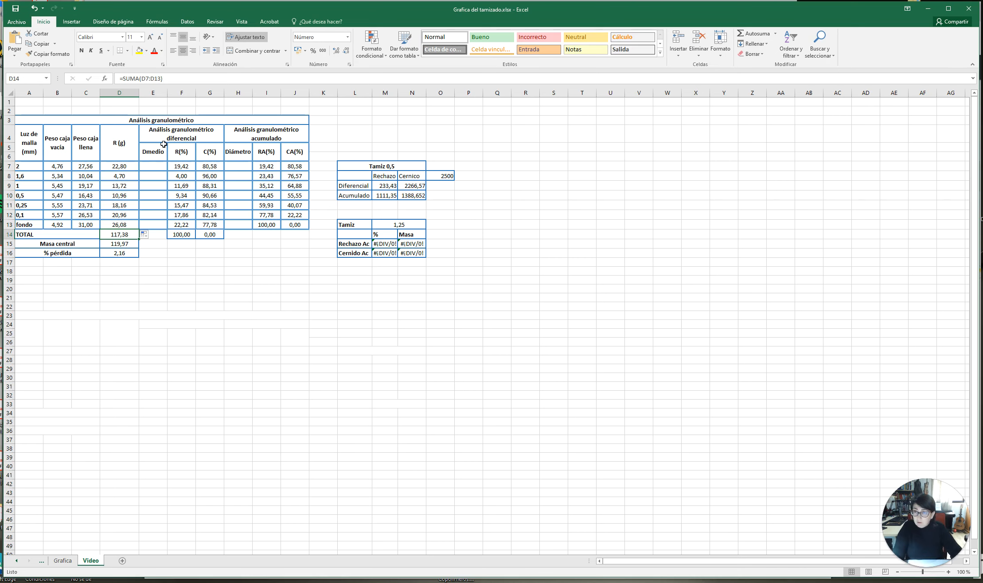
left_click(148, 79)
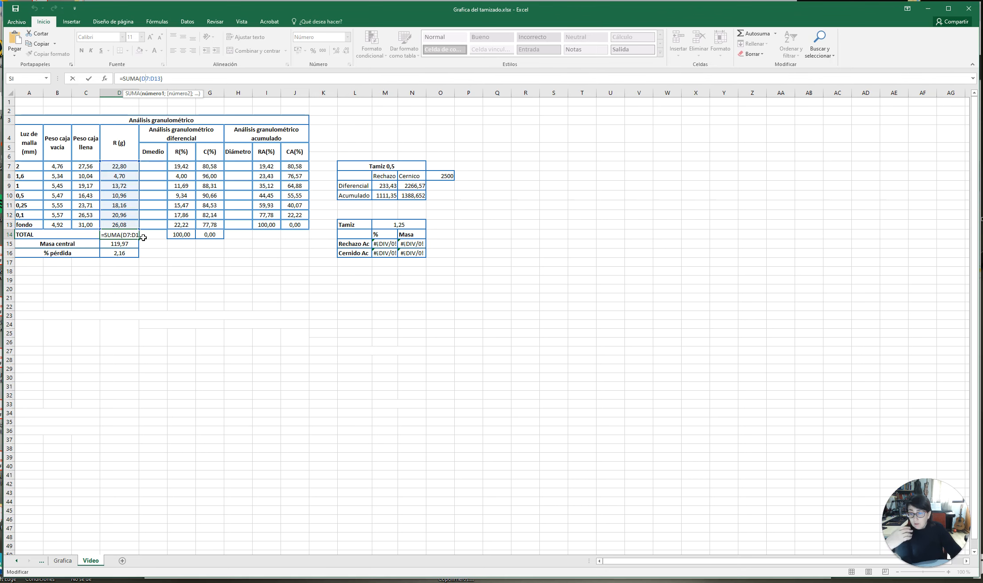
key("Escape")
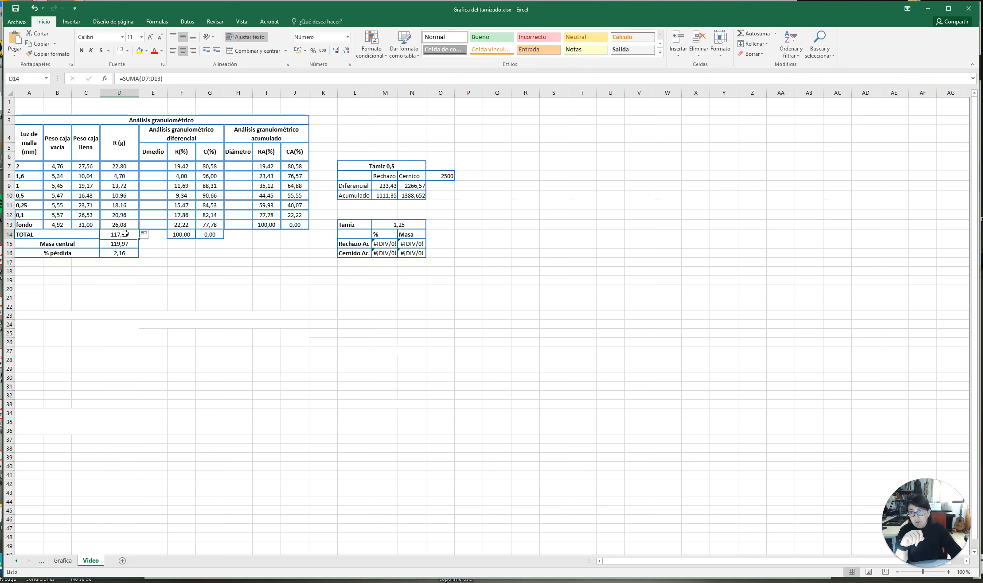
Step: Clear the differential percentages in F7:G13 and the accumulated percentages in I7:J13
left_click_drag(190, 163, 214, 227)
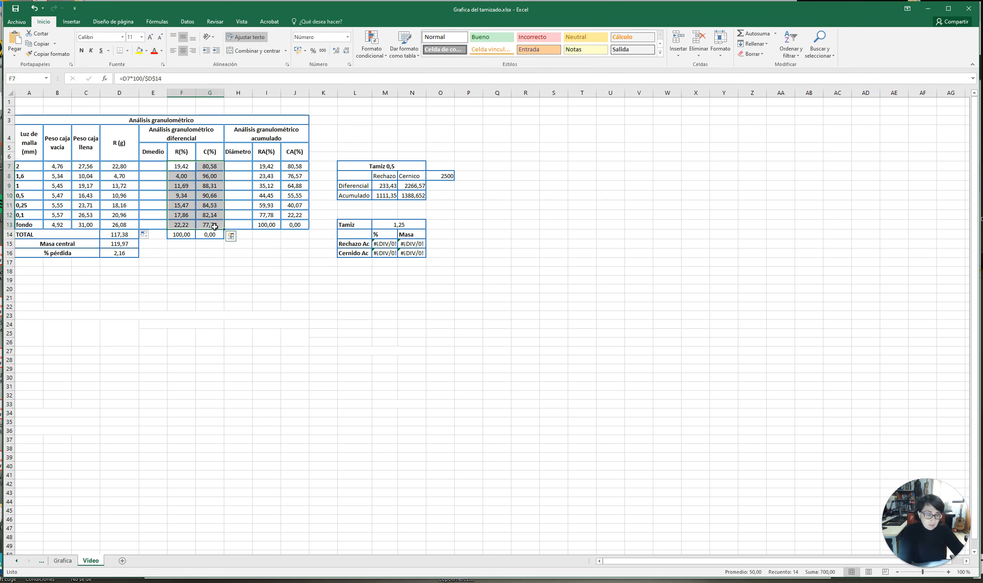
key("Delete")
left_click_drag(277, 164, 292, 226)
key("Delete")
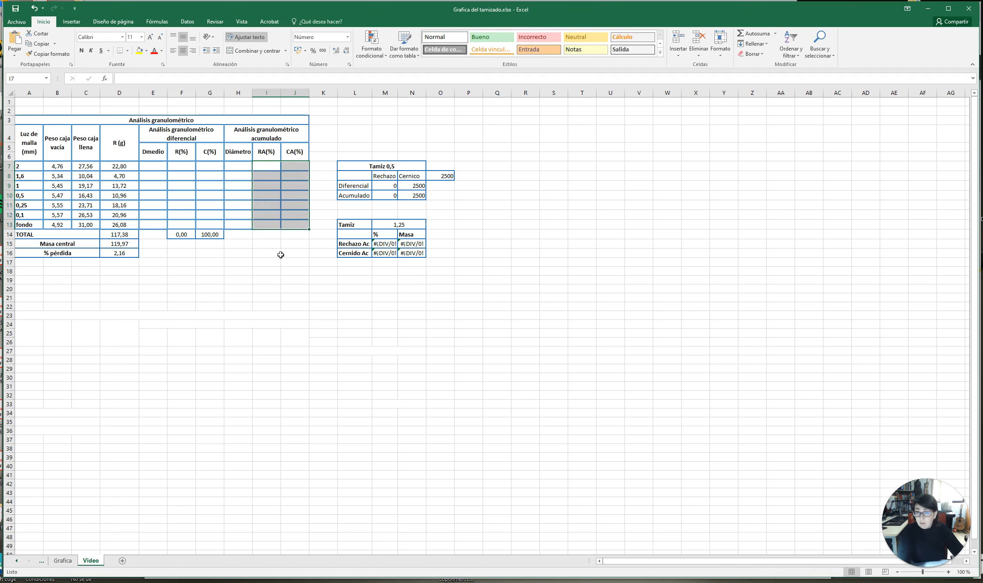
Step: Clear the TOTAL in D14, re-enter it as =SUMA(D7:D13), and check the % pérdida formula in D16
left_click(118, 236)
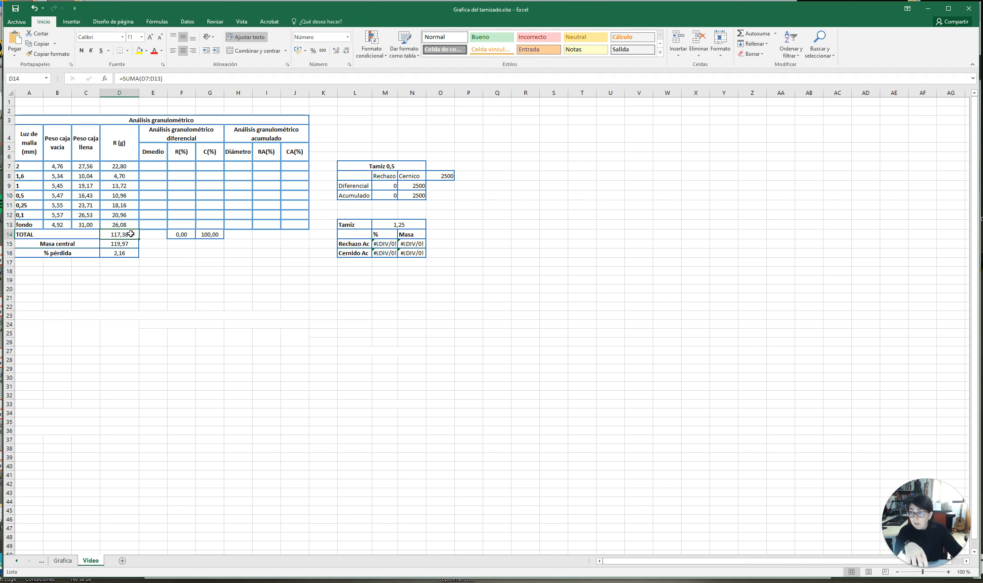
key("Delete")
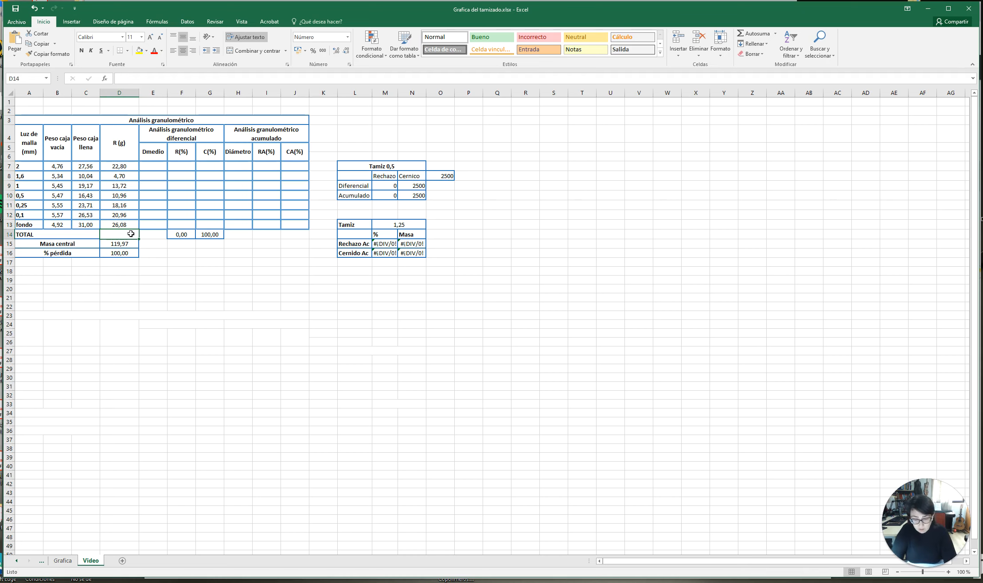
type("=SUMN")
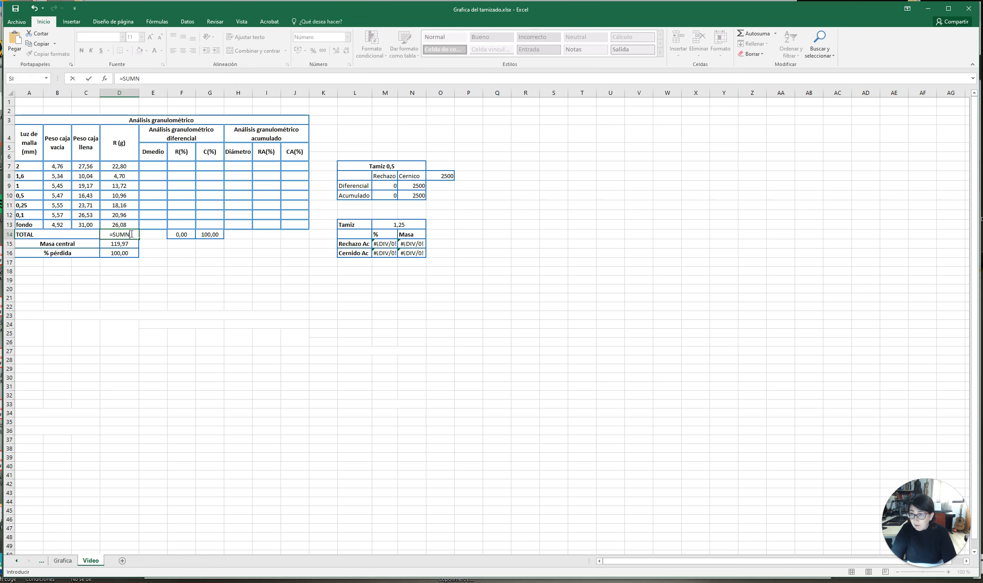
key("BackSpace")
type("A")
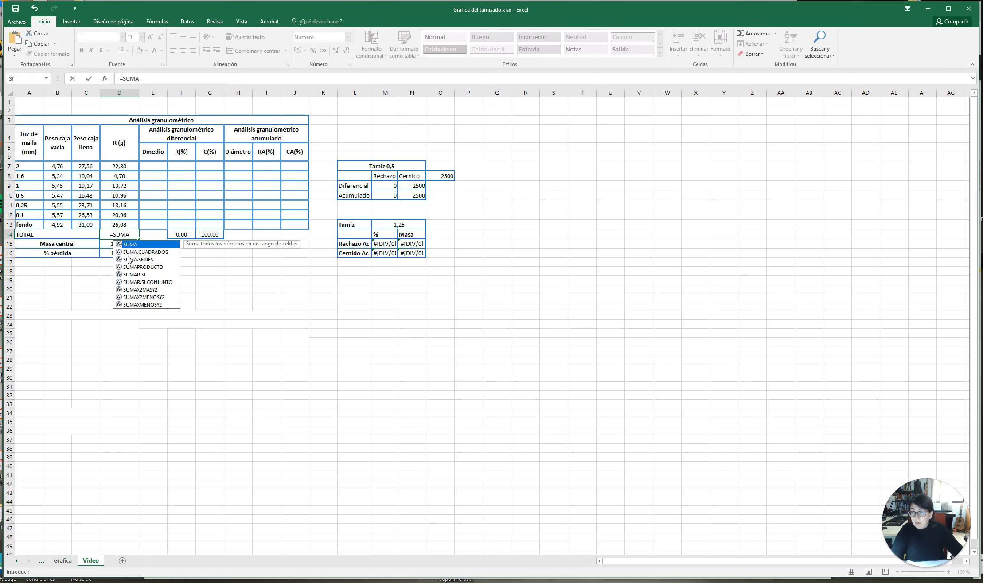
type("(")
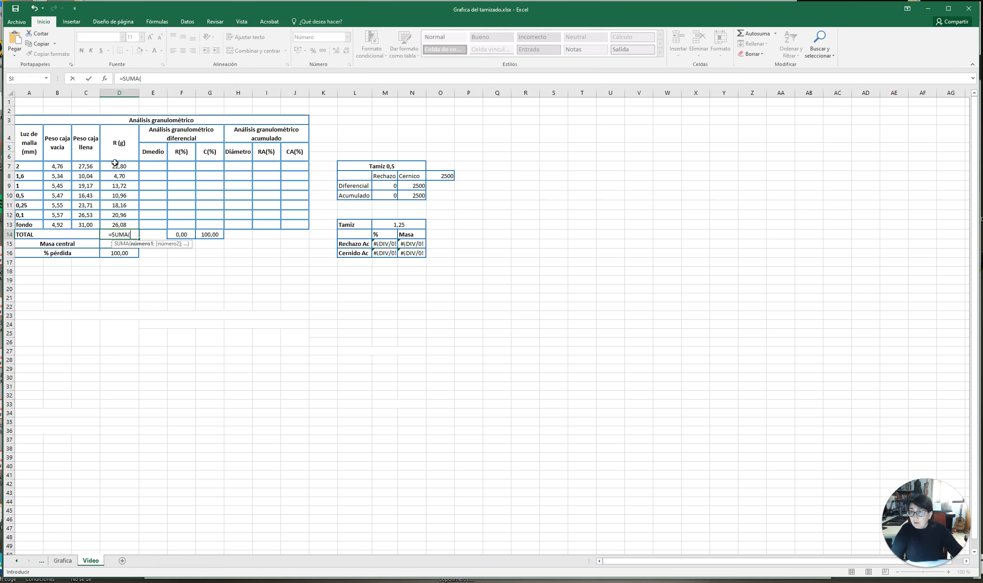
left_click_drag(116, 169, 119, 227)
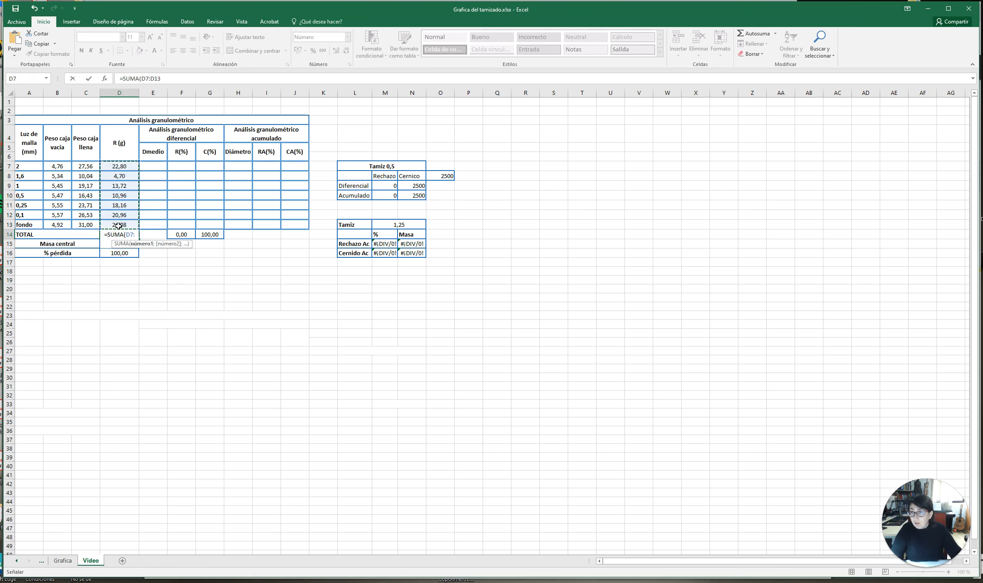
type(")")
key("Return")
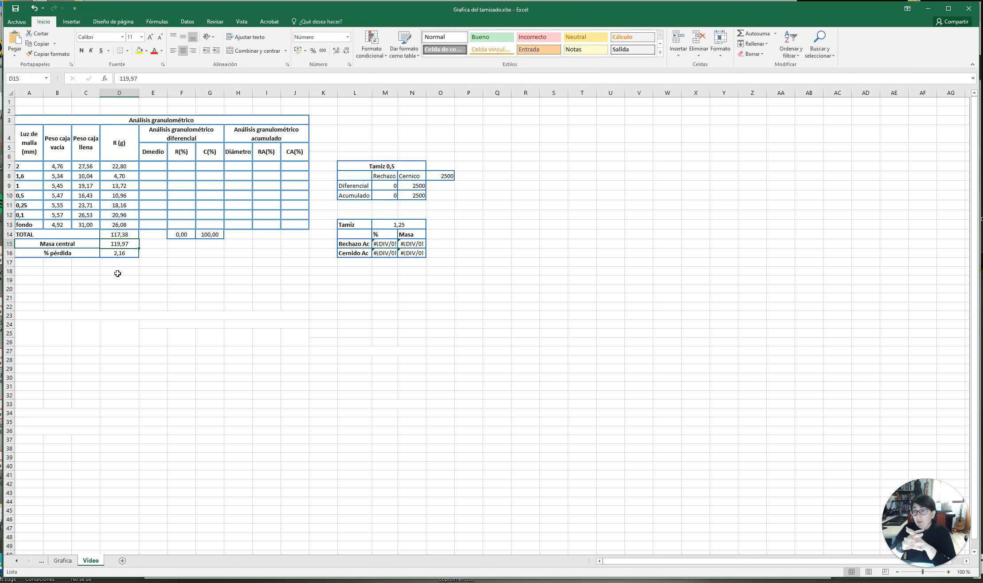
left_click(133, 254)
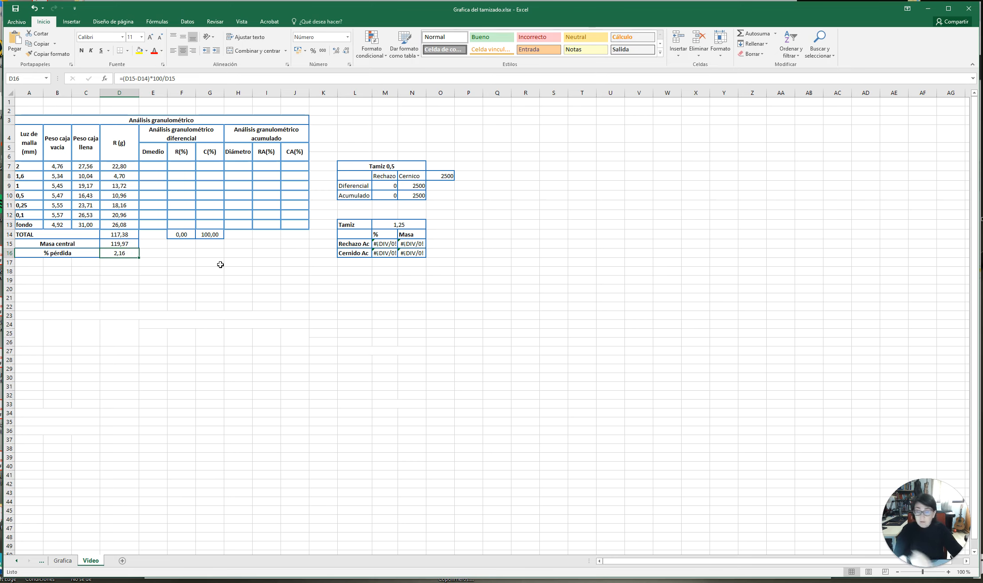
Step: Clear the % pérdida cell D16 and re-enter its formula as =((D15-D14)/D15)*100
key("Delete")
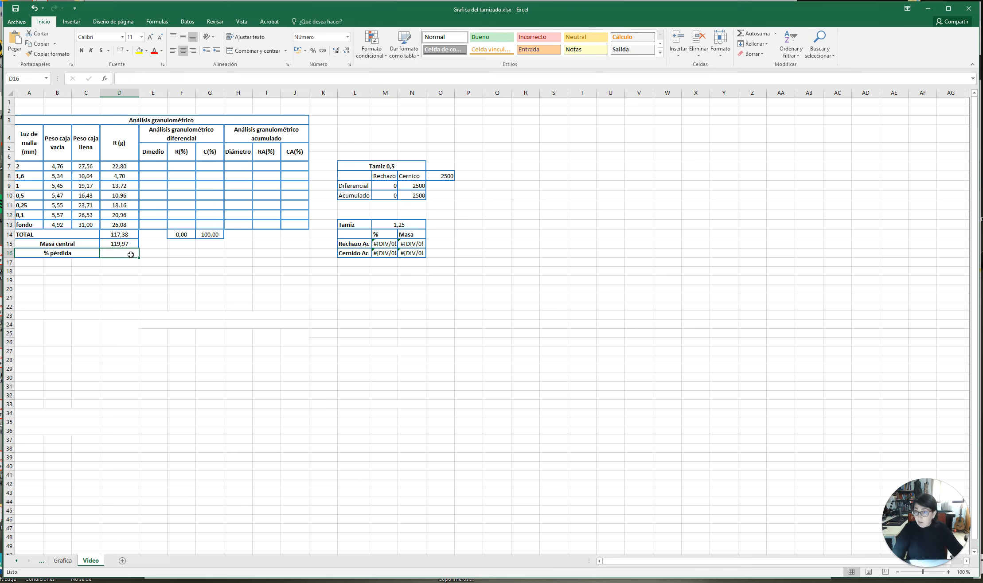
type("=")
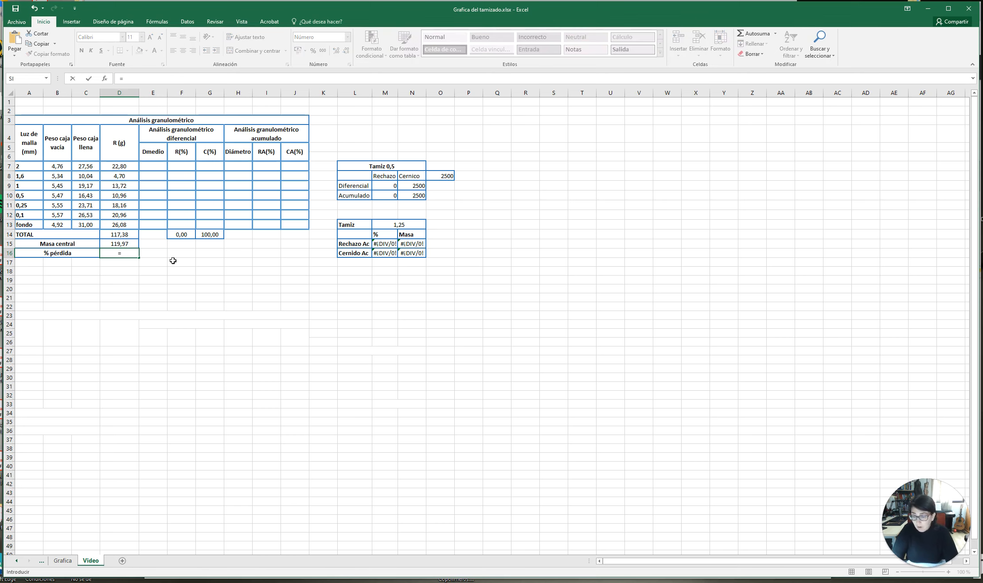
type("(")
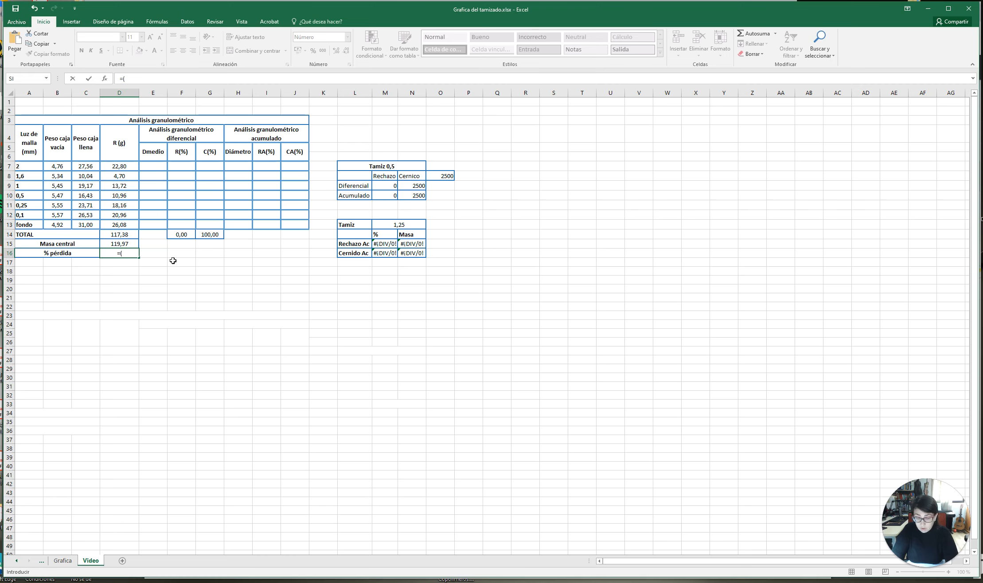
type("(")
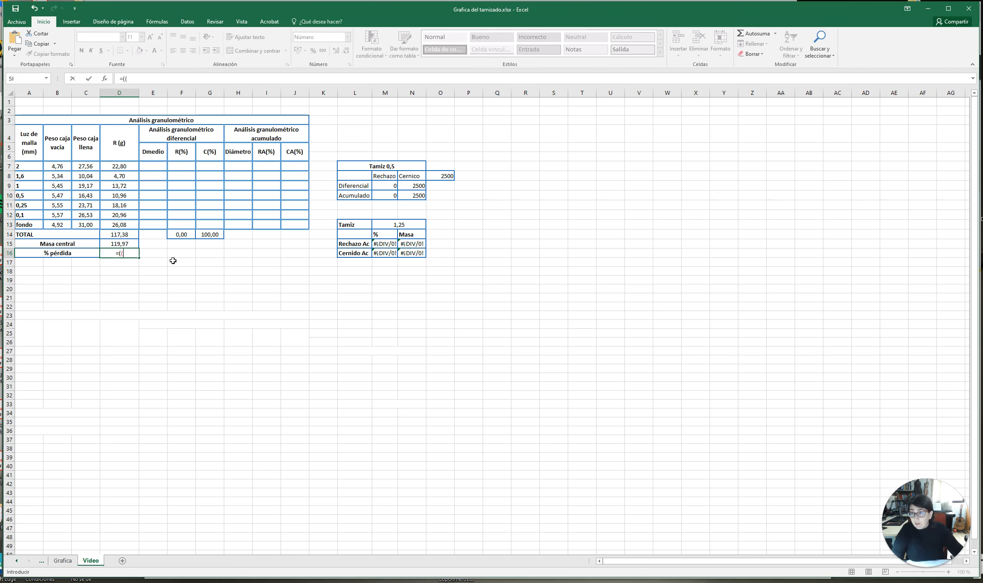
left_click(120, 243)
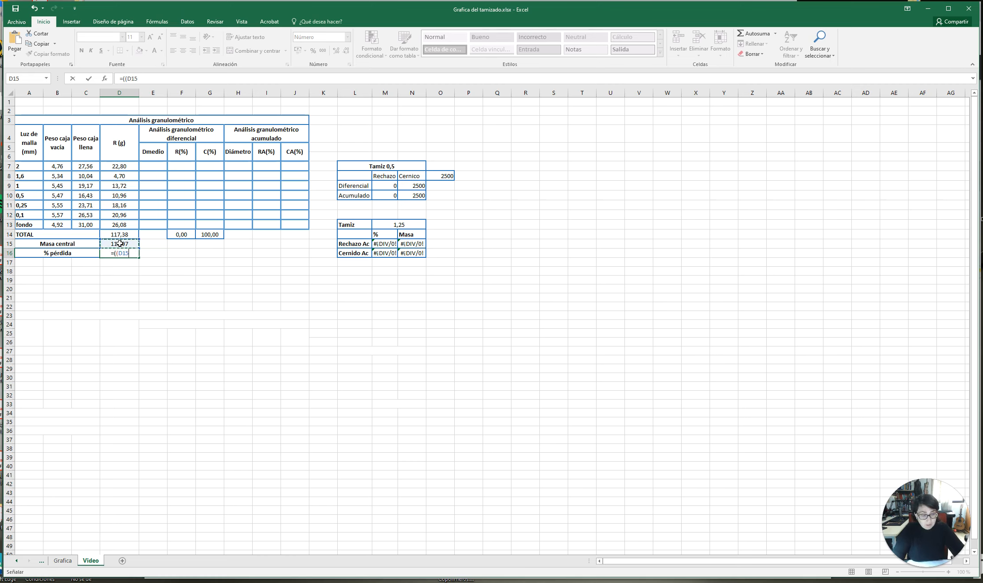
type("-")
left_click(120, 235)
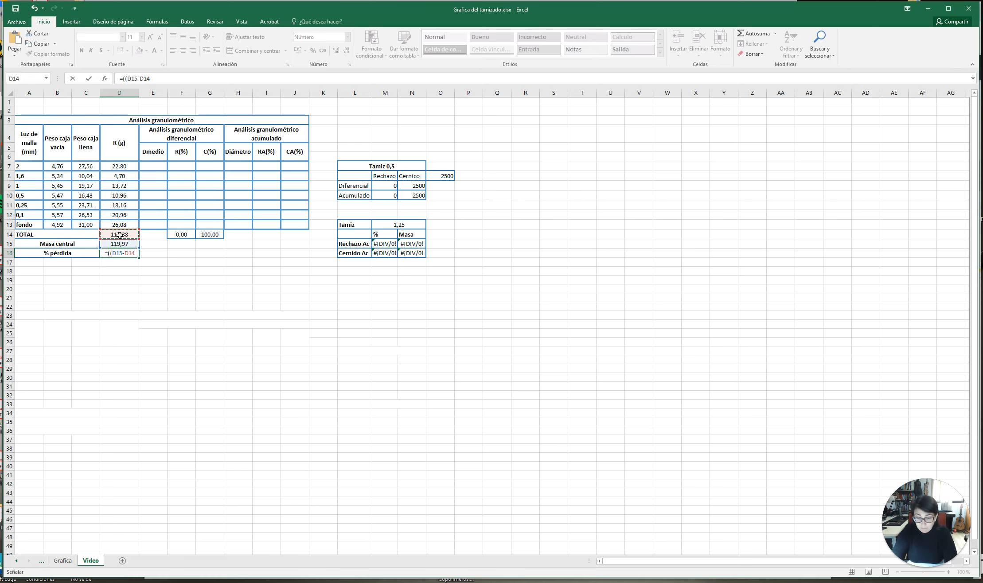
type(")/")
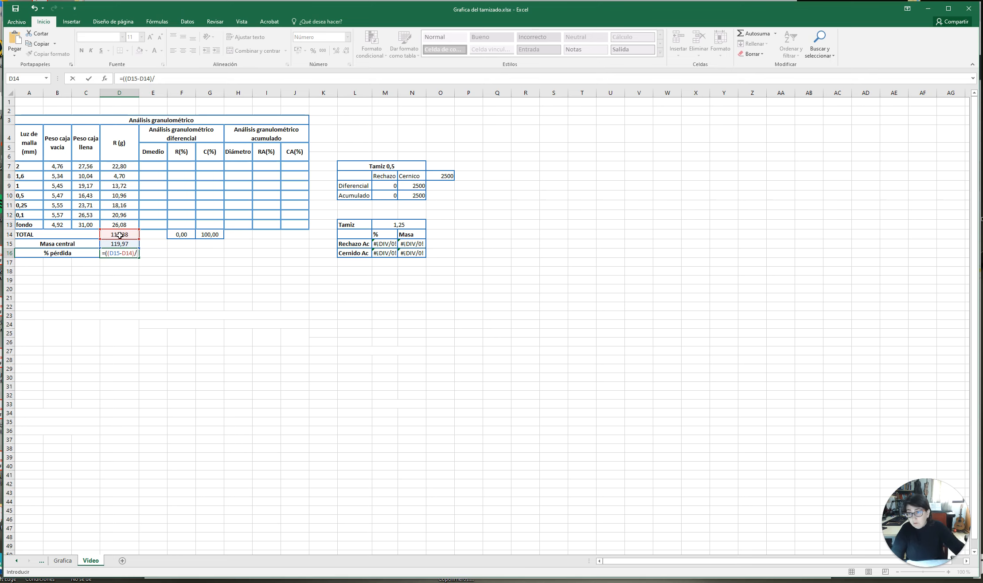
left_click(119, 244)
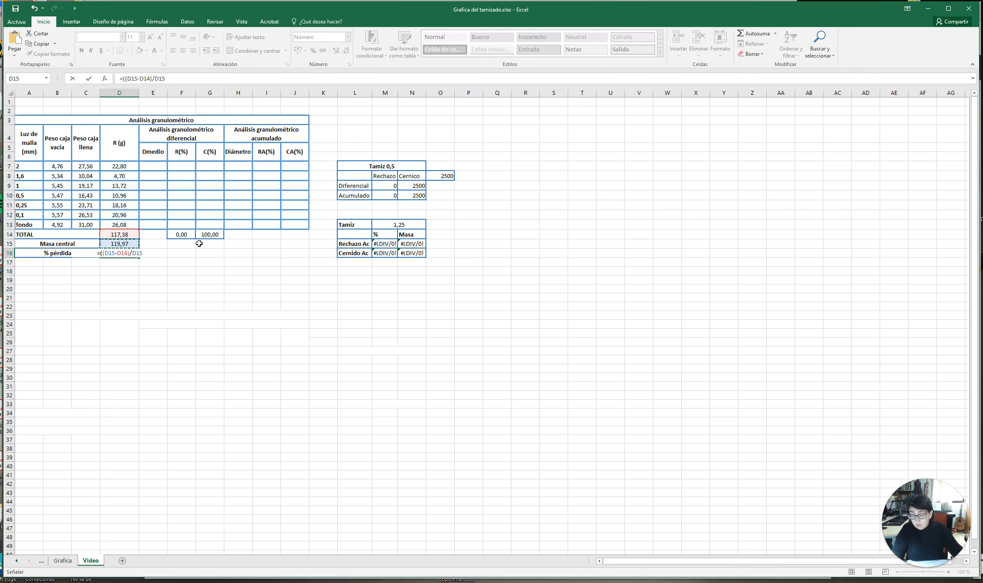
type(")*1")
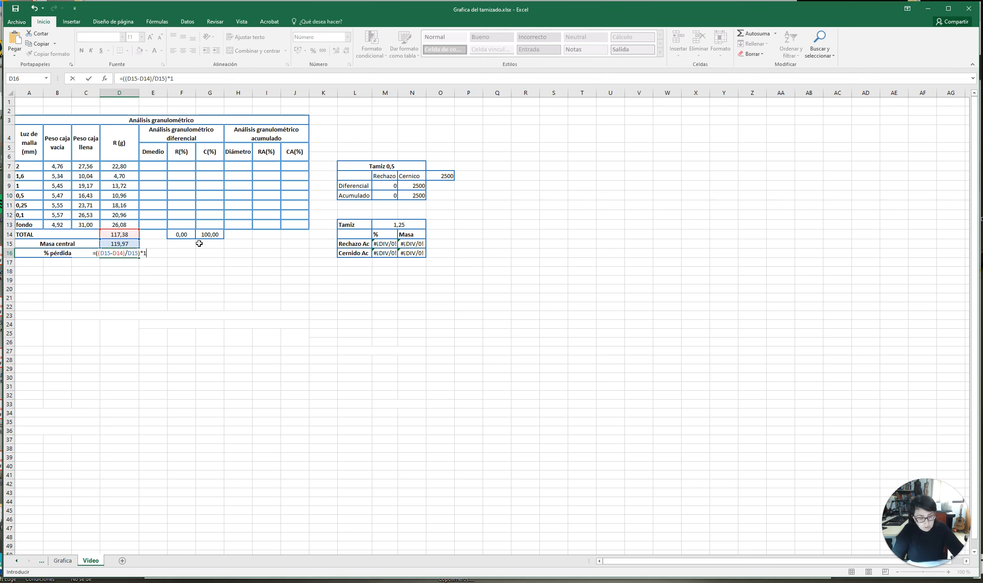
type("00")
key("Return")
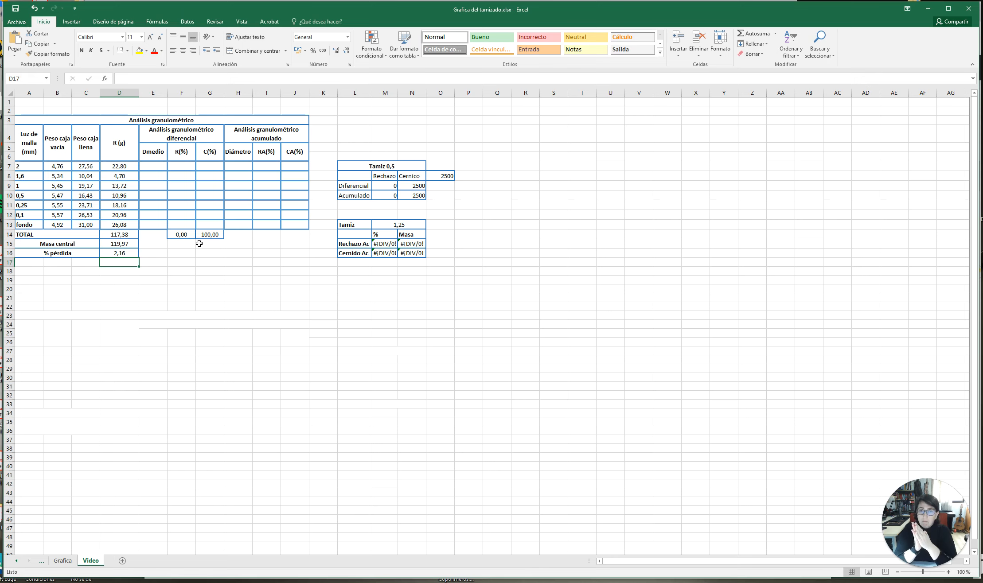
Step: Enter 2 as the Dmedio of the 2 mm sieve in E7
left_click(151, 166)
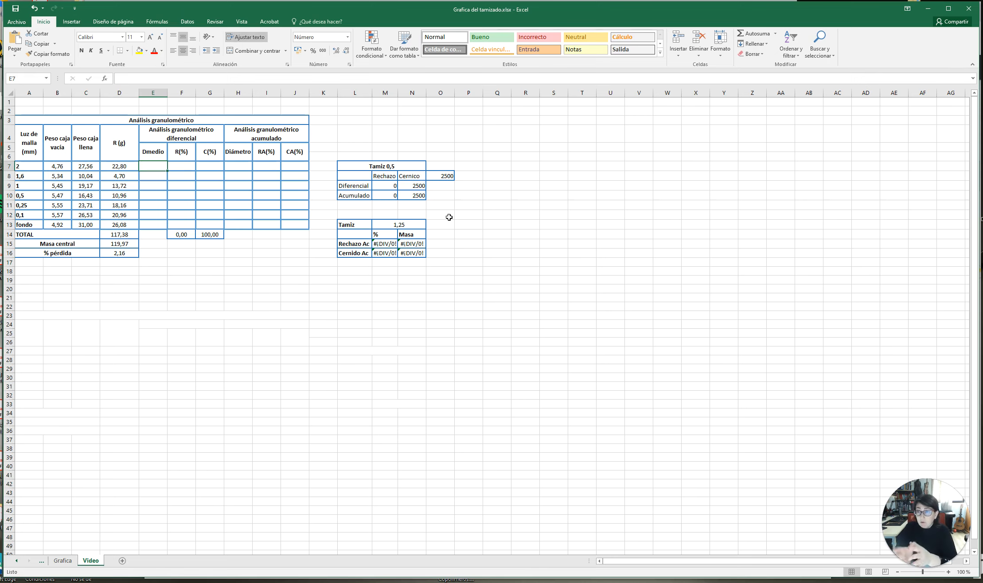
type("2")
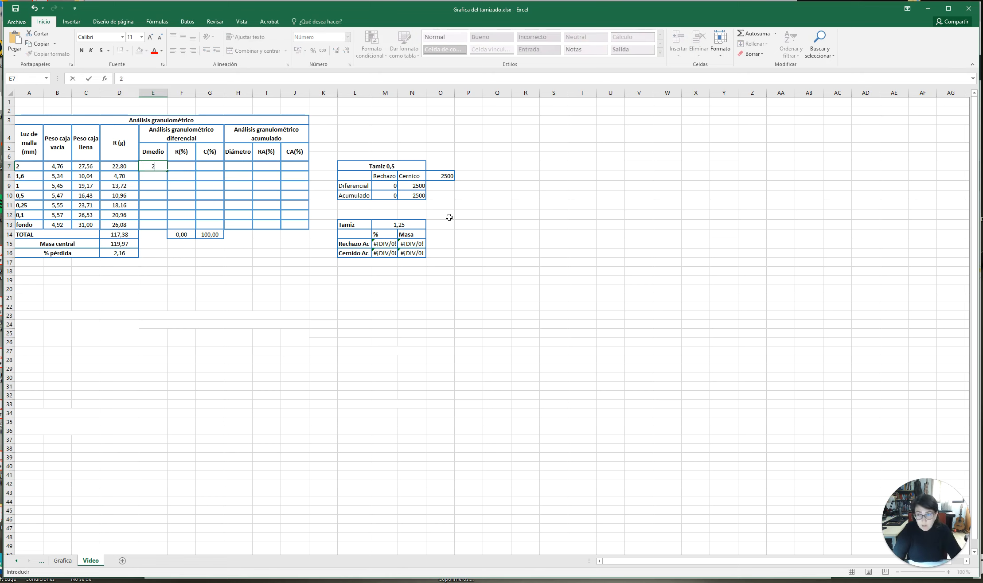
left_click(148, 178)
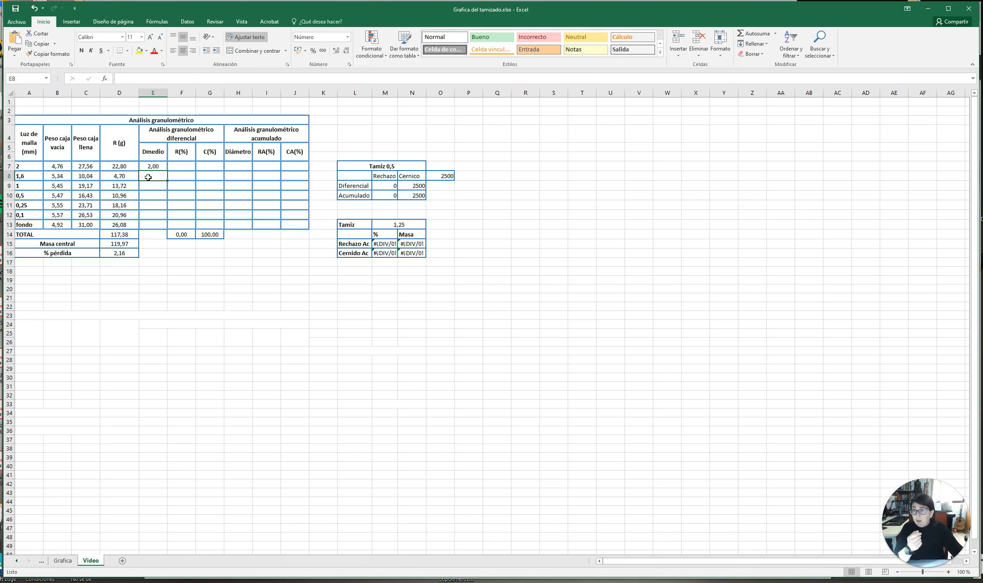
type("(")
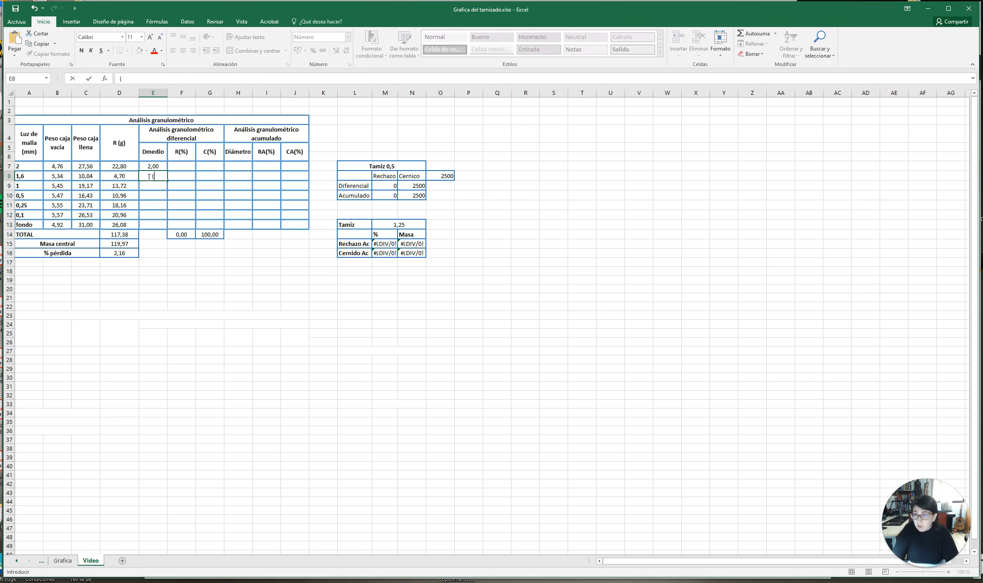
left_click(27, 166)
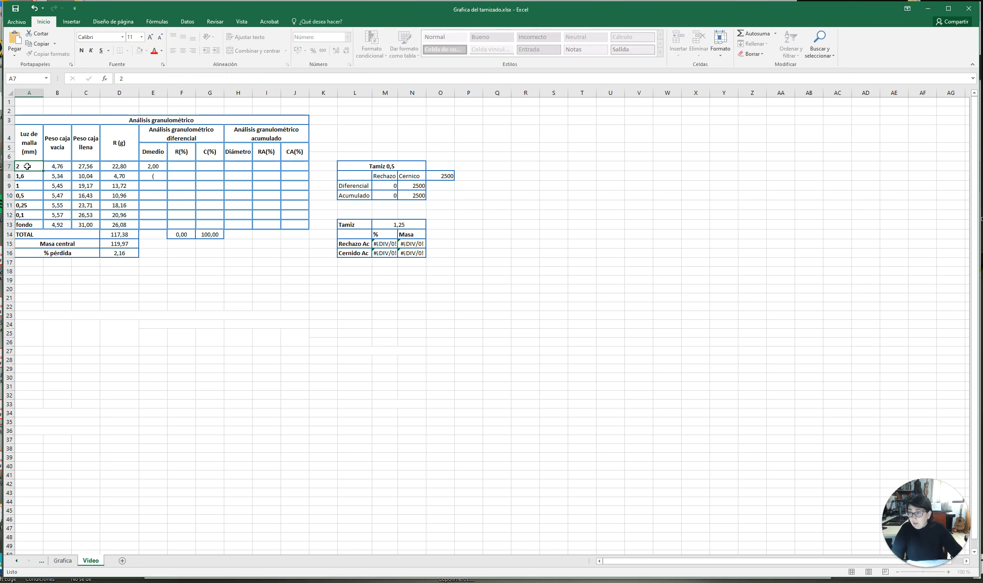
type("+")
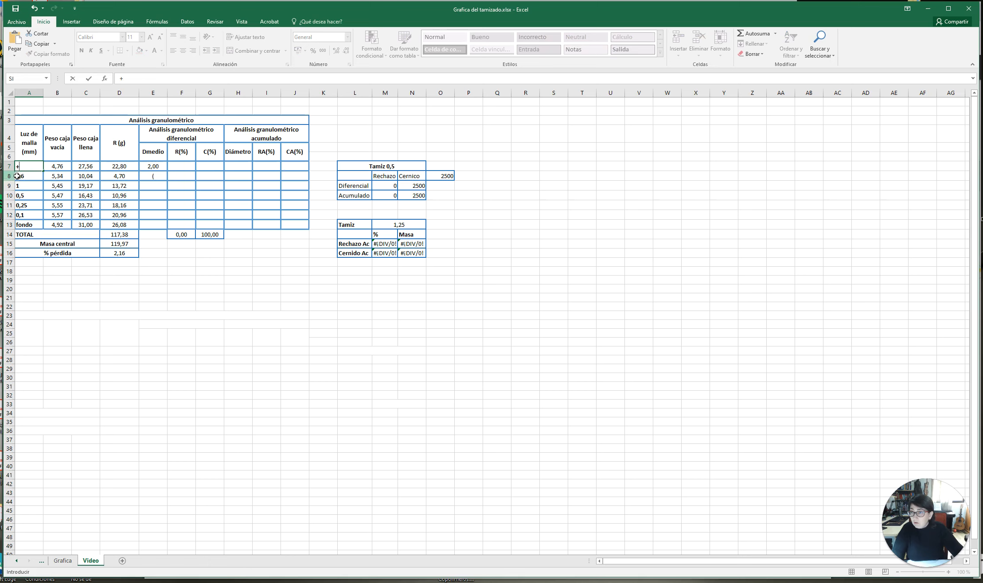
key("Escape")
left_click(155, 175)
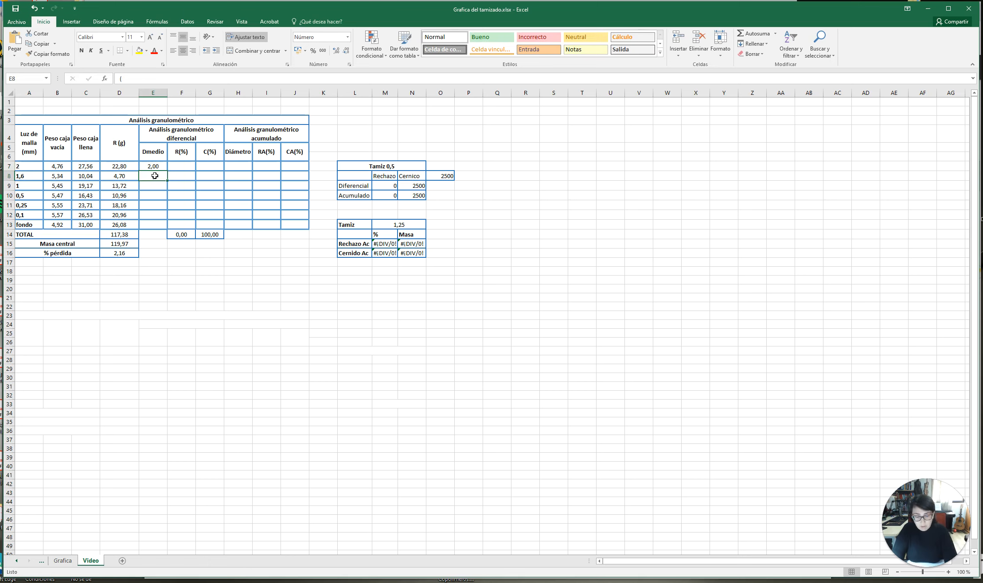
key("BackSpace")
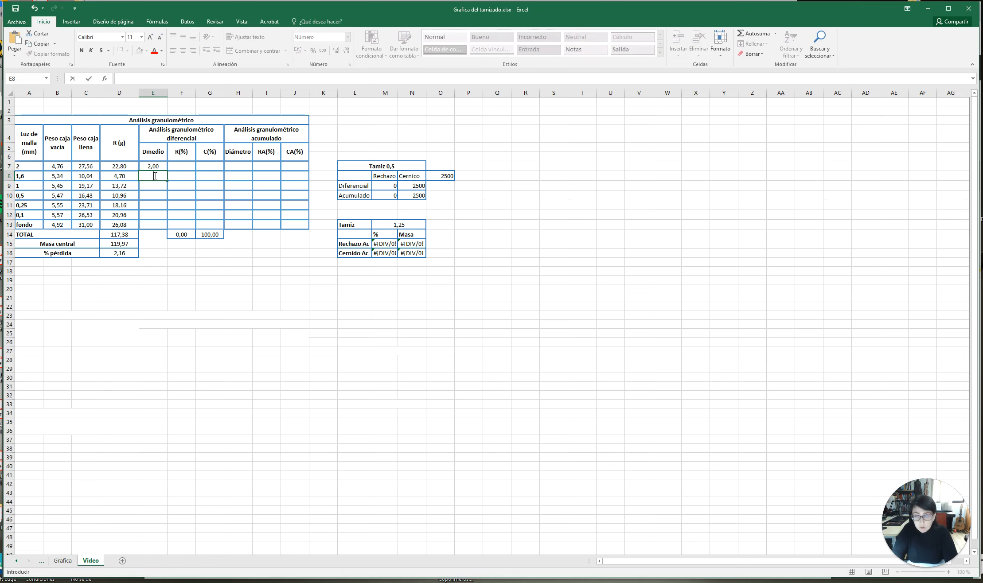
Step: Calculate the Dmedio of the 1,6 mm sieve in E8 with the formula =(A7+A8)/2
type("=")
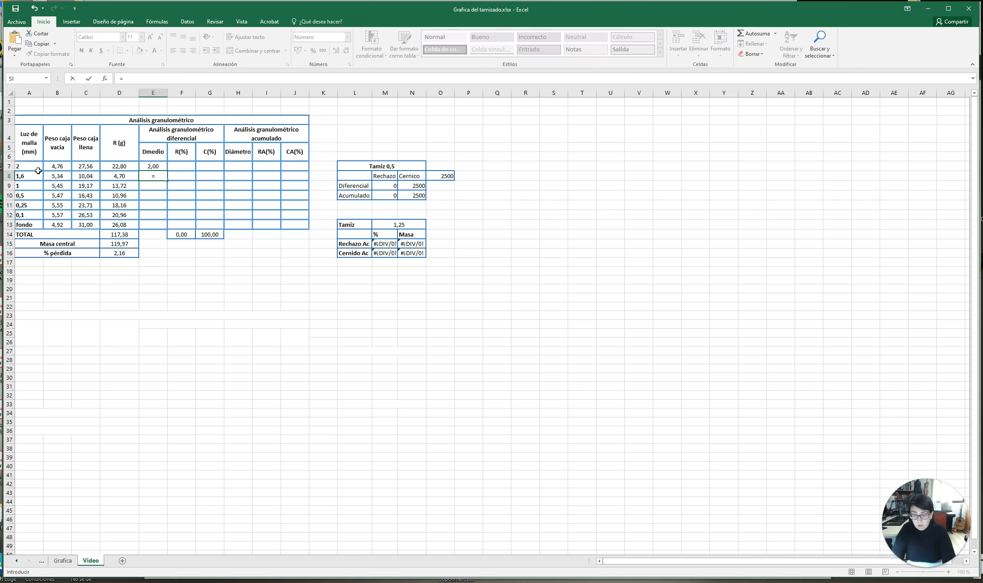
type("(")
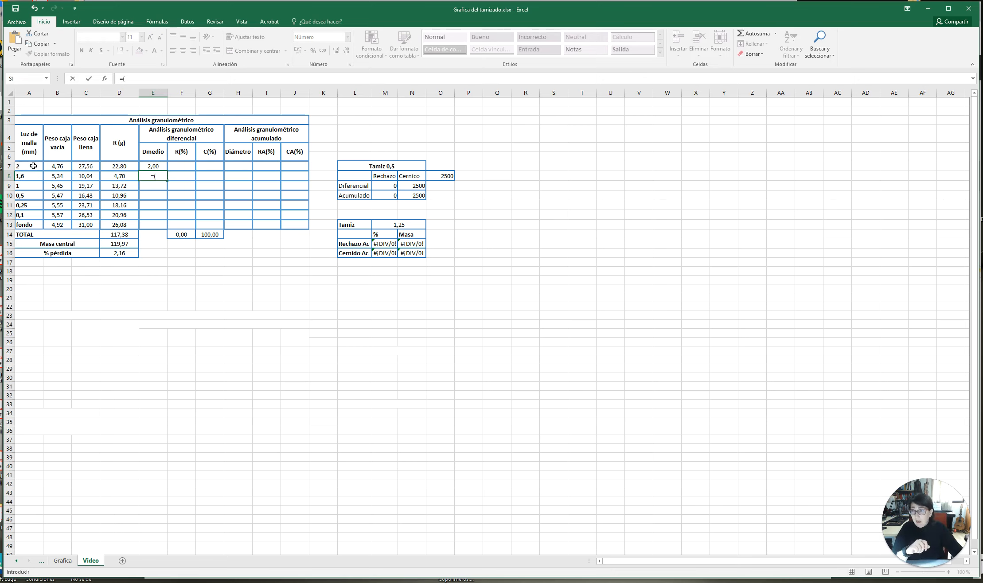
left_click(33, 166)
type("+")
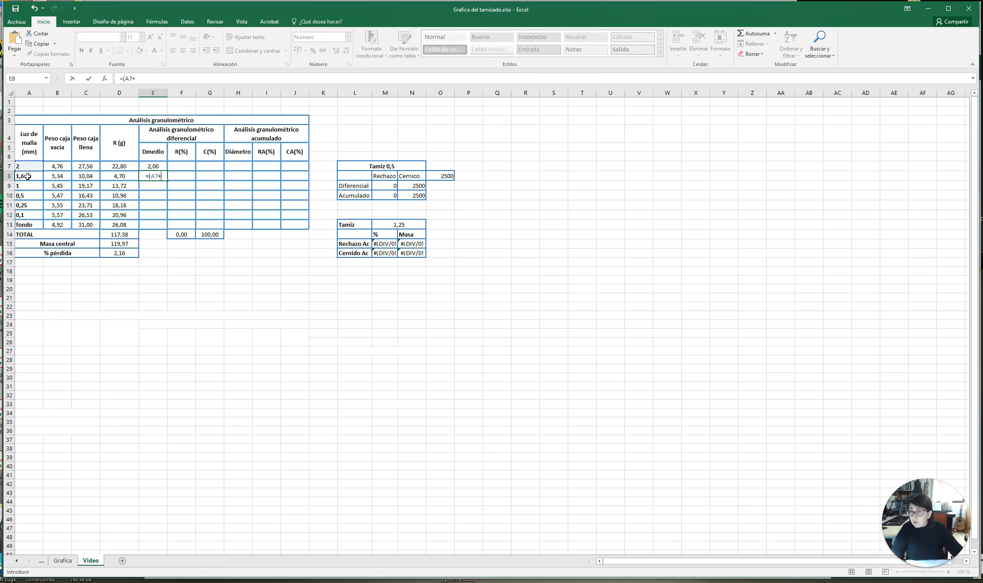
left_click(28, 176)
type(")")
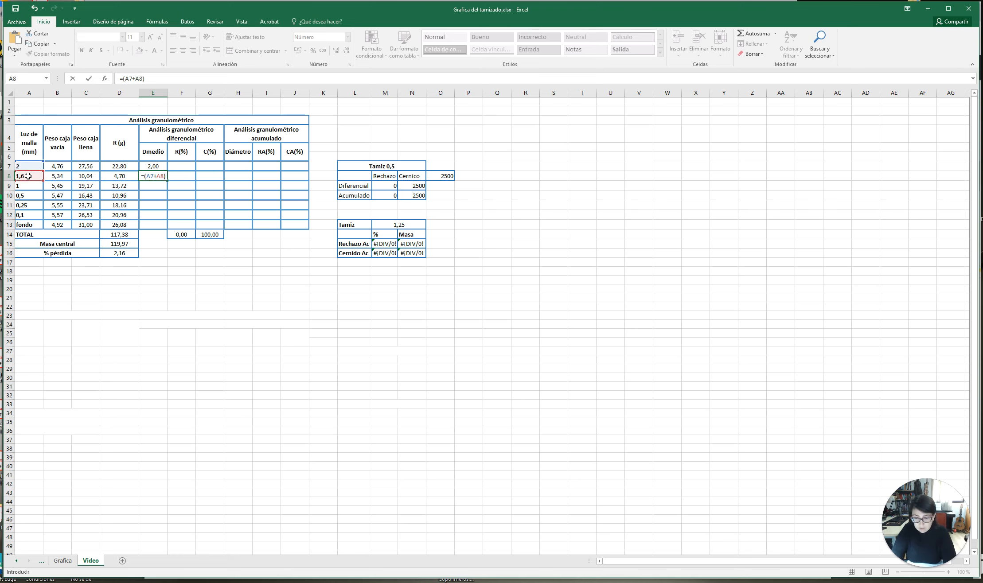
type("/2")
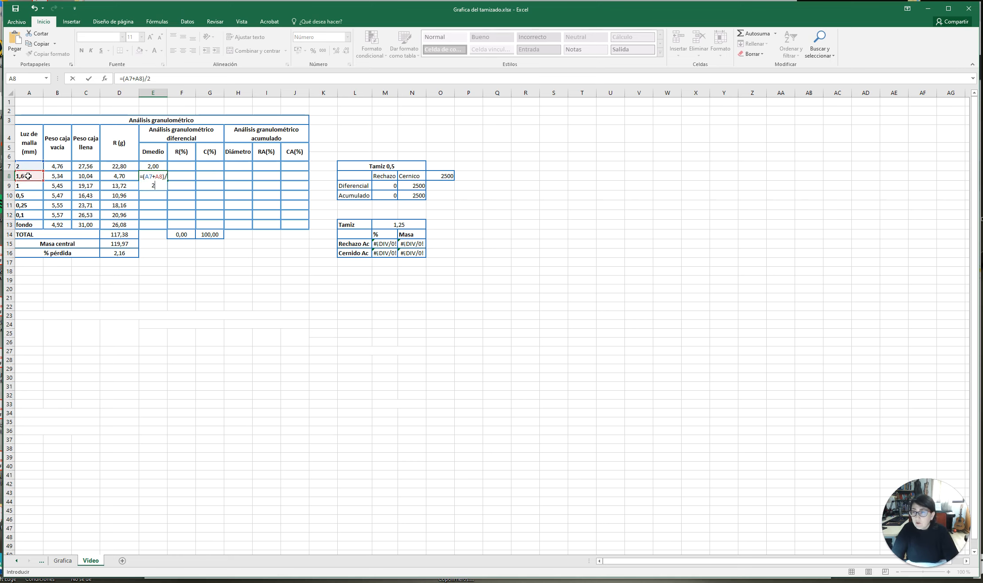
key("Return")
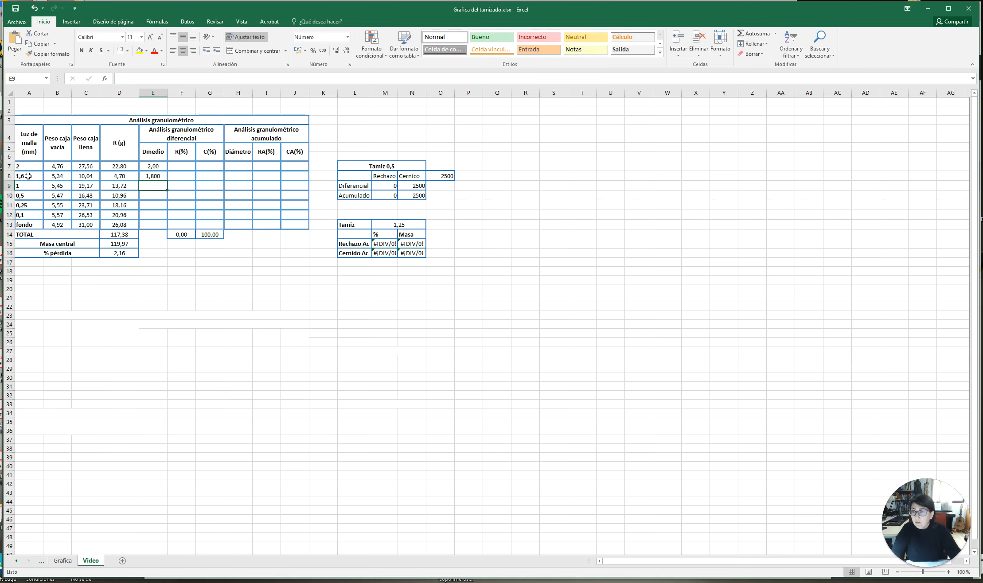
left_click(161, 174)
Step: Calculate the Dmedio of the 1 mm sieve in E9 with the formula =(A8+A9)/2
left_click(156, 186)
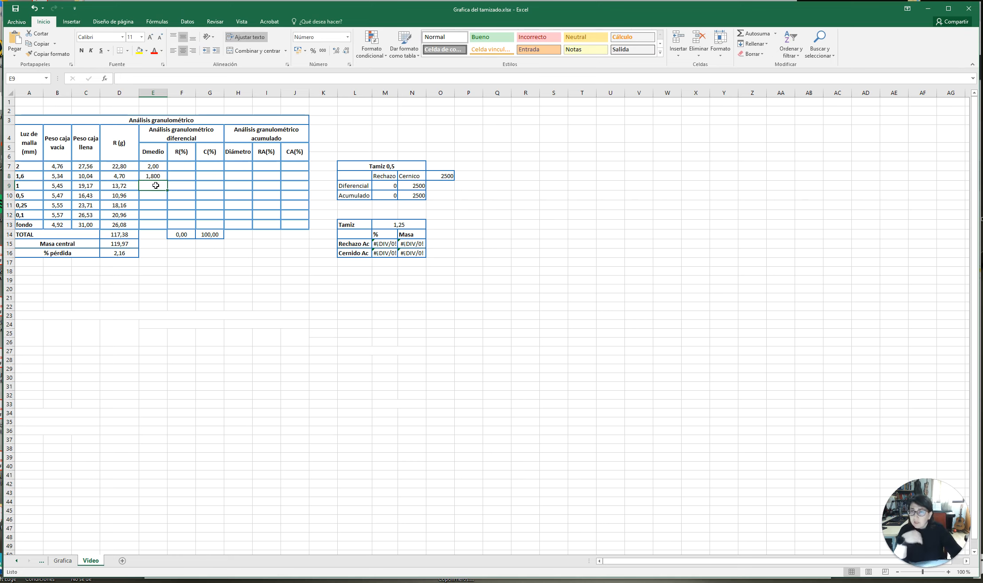
type("=")
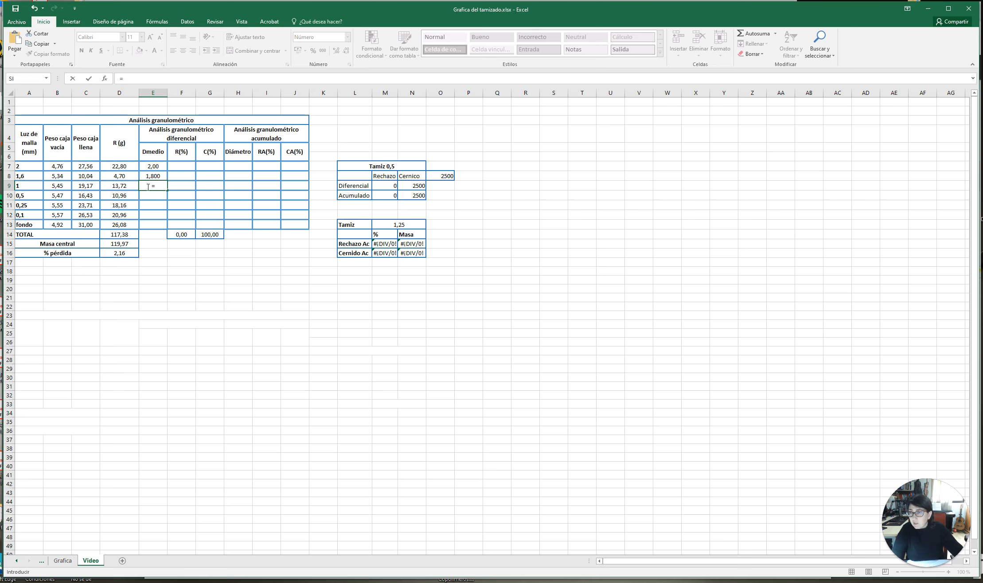
left_click(25, 176)
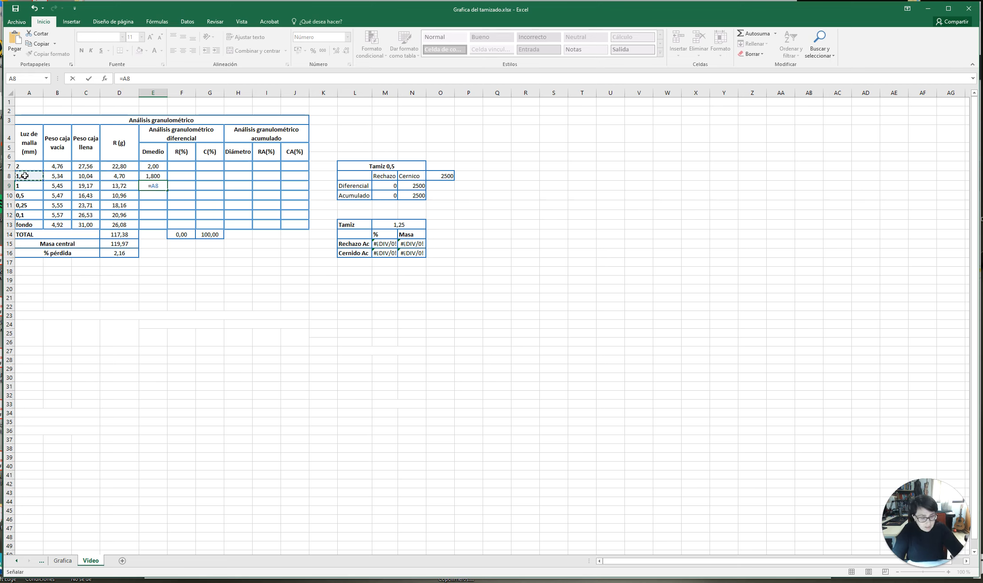
type("+")
left_click(26, 184)
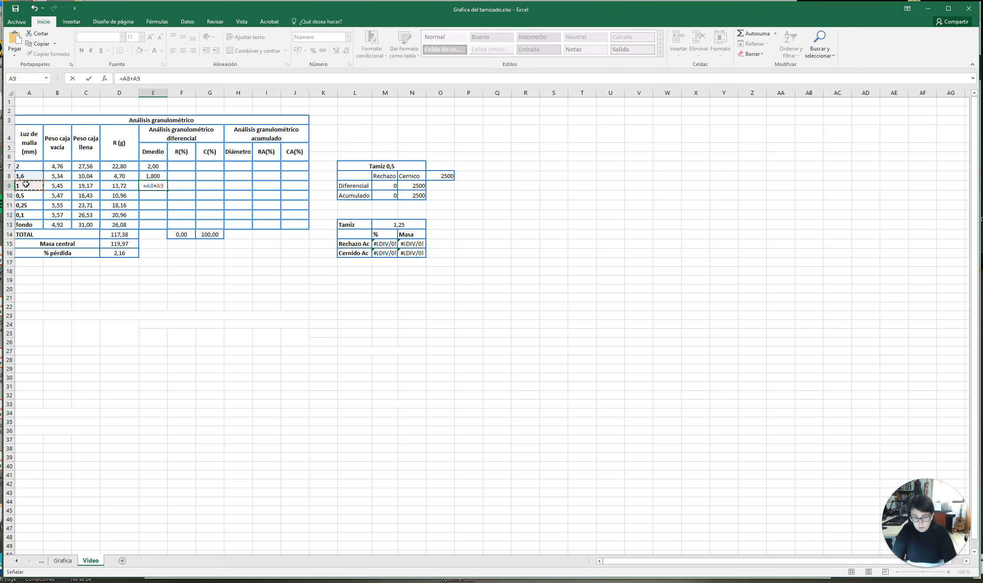
type(")/2")
key("Return")
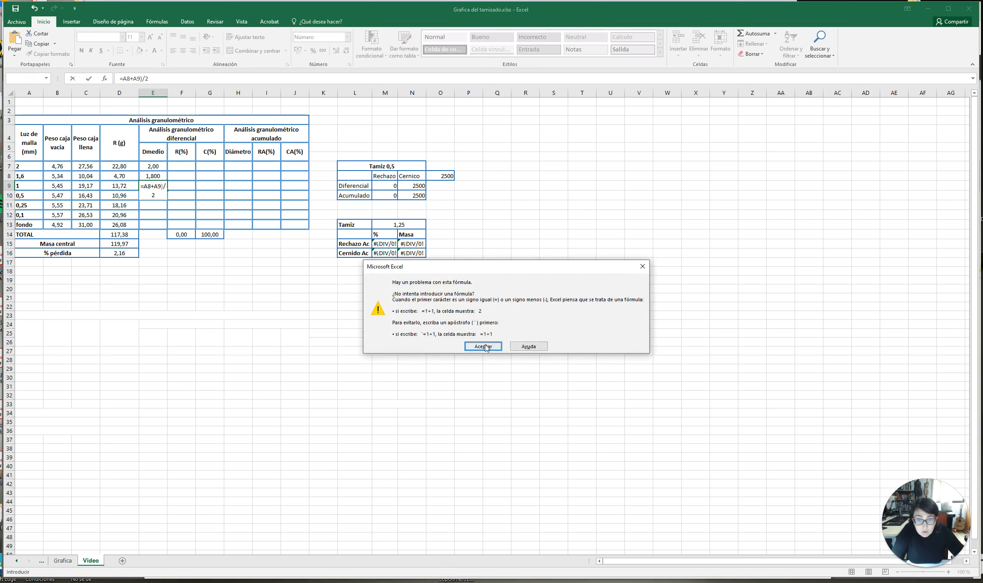
left_click(483, 346)
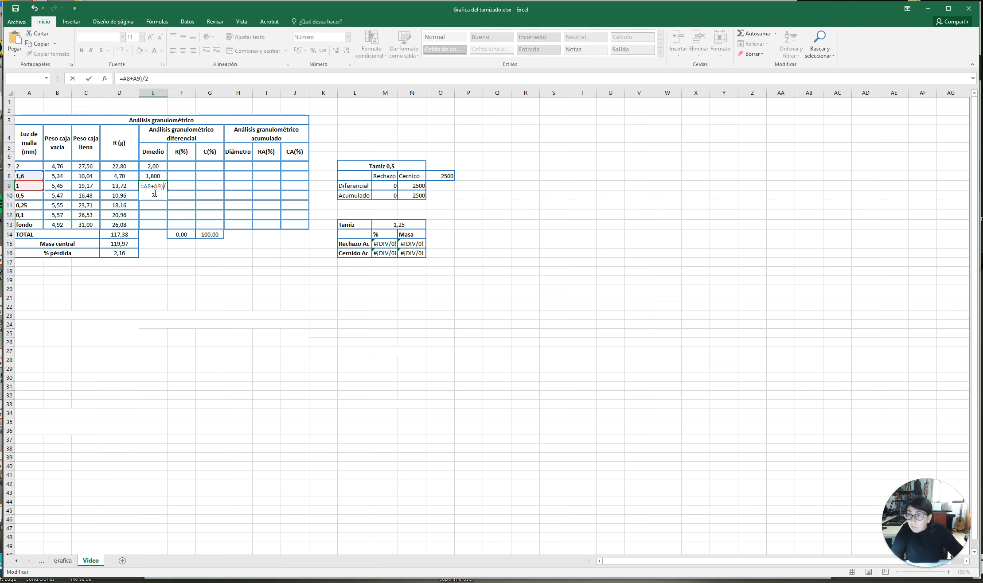
left_click(144, 185)
type("(")
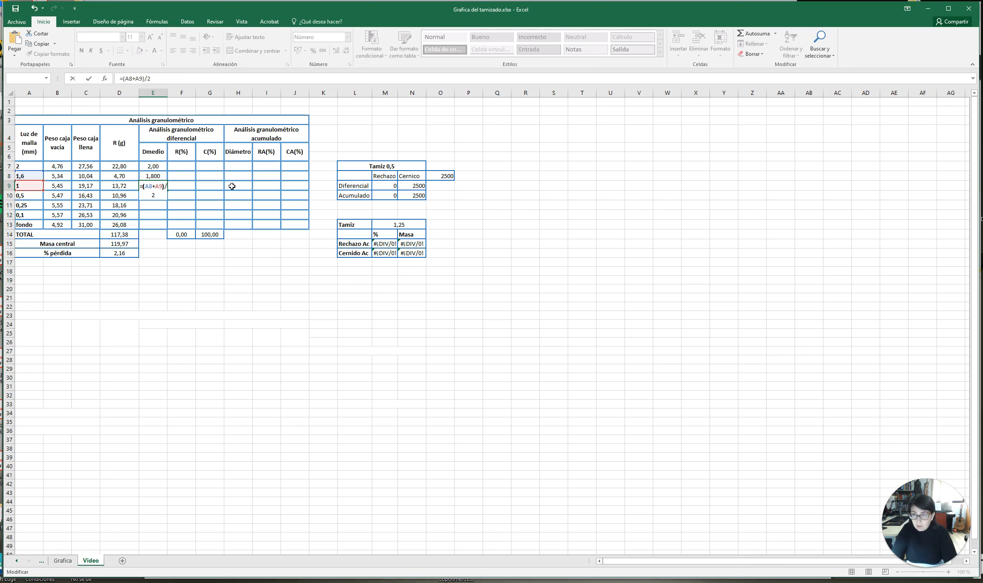
key("Return")
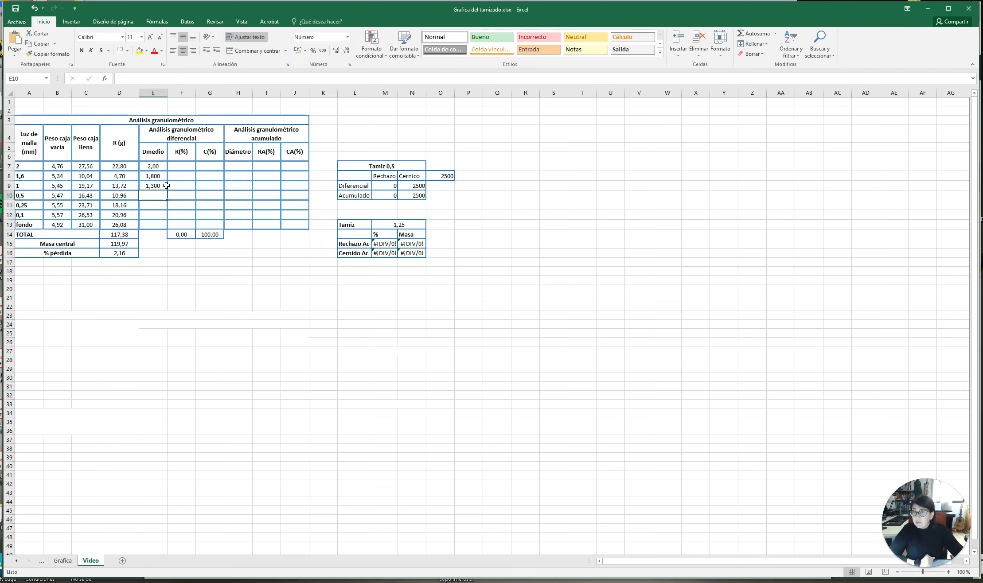
Step: Fill the Dmedio formula from E9 down through the fondo row and select E13
left_click(160, 186)
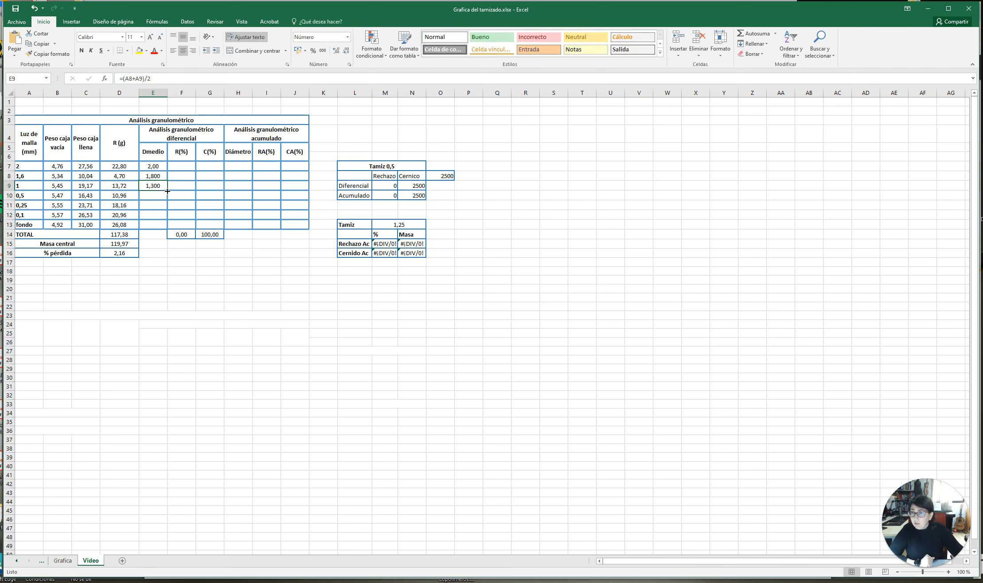
left_click_drag(168, 191, 167, 228)
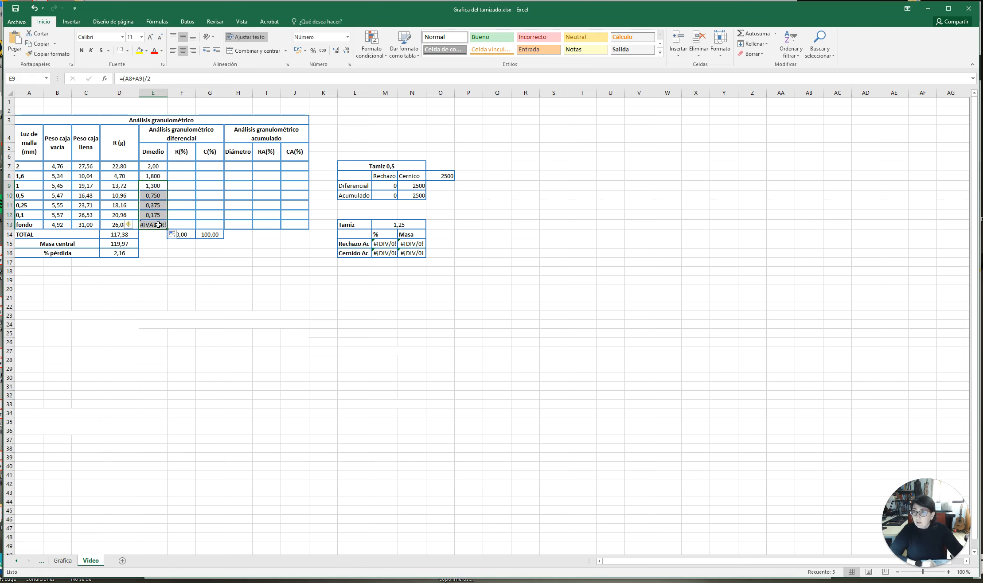
left_click(158, 226)
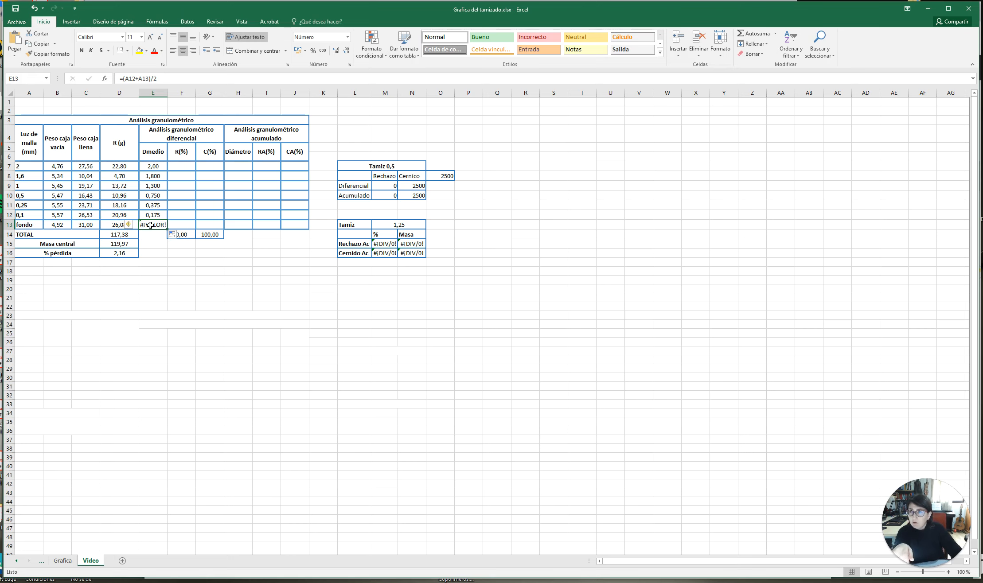
Step: Change the Dmedio formula of the fondo row in E13 to =(A12+0)/2
left_click(149, 78)
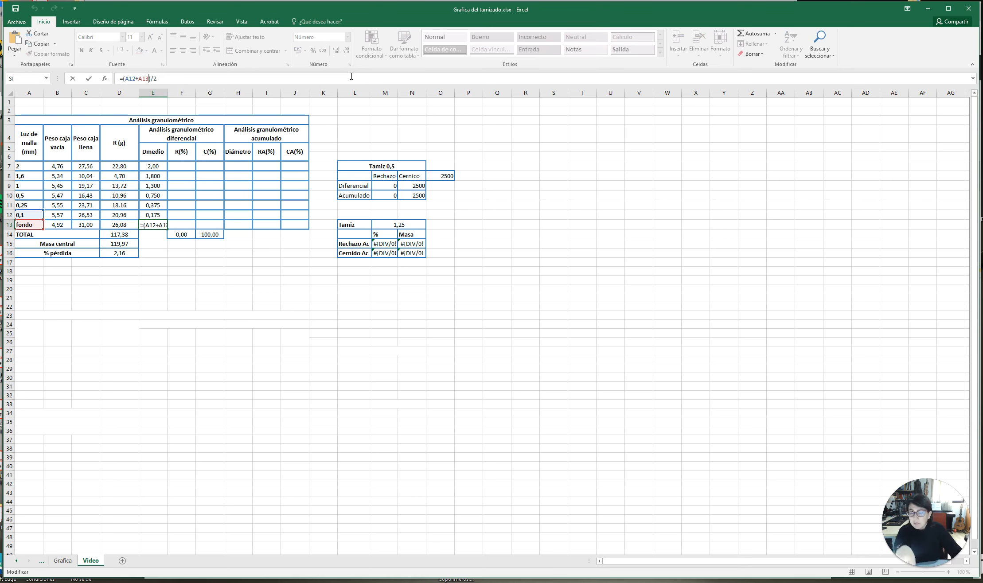
key("BackSpace")
key("BackSpace")
key("BackSpace")
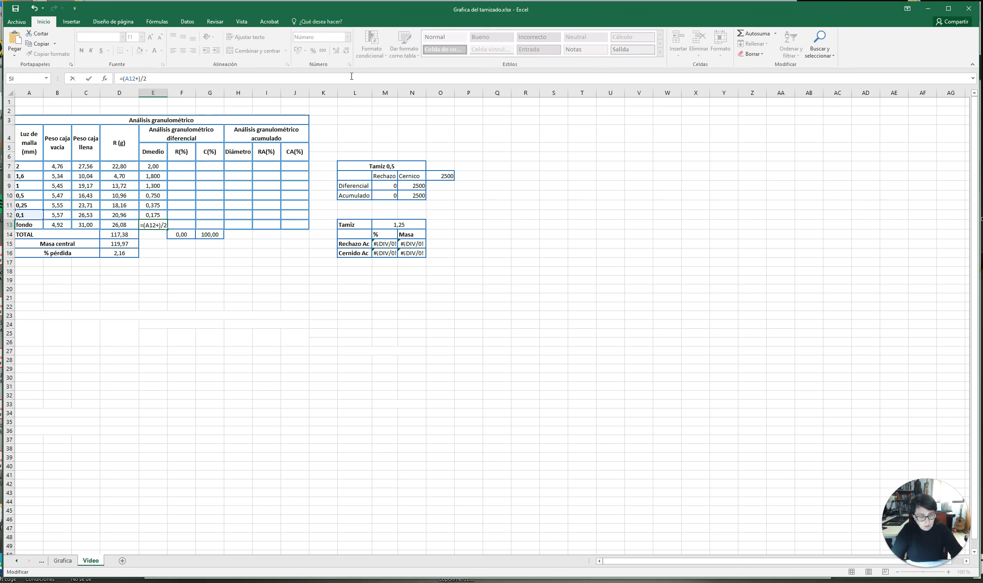
type("0")
key("Return")
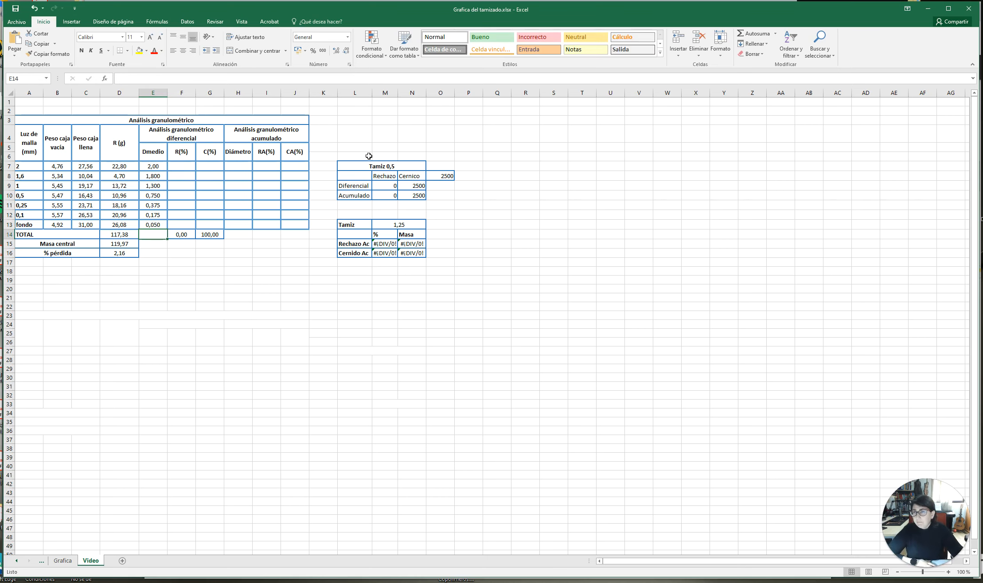
Step: Link the Diámetro cell H7 to the mesh size with =A7 and fill the formula down through the fondo row
left_click(241, 168)
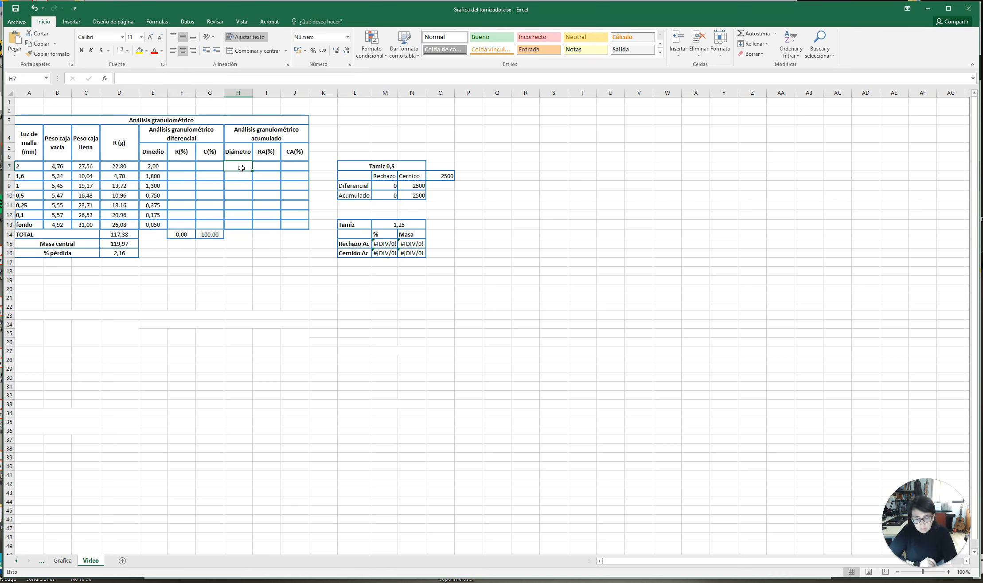
type("=")
left_click(29, 168)
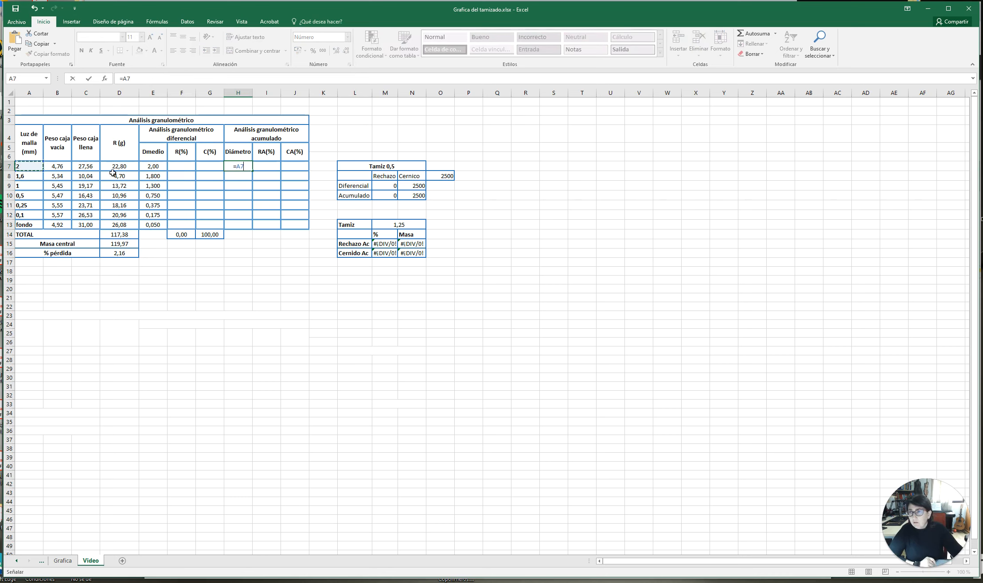
key("Return")
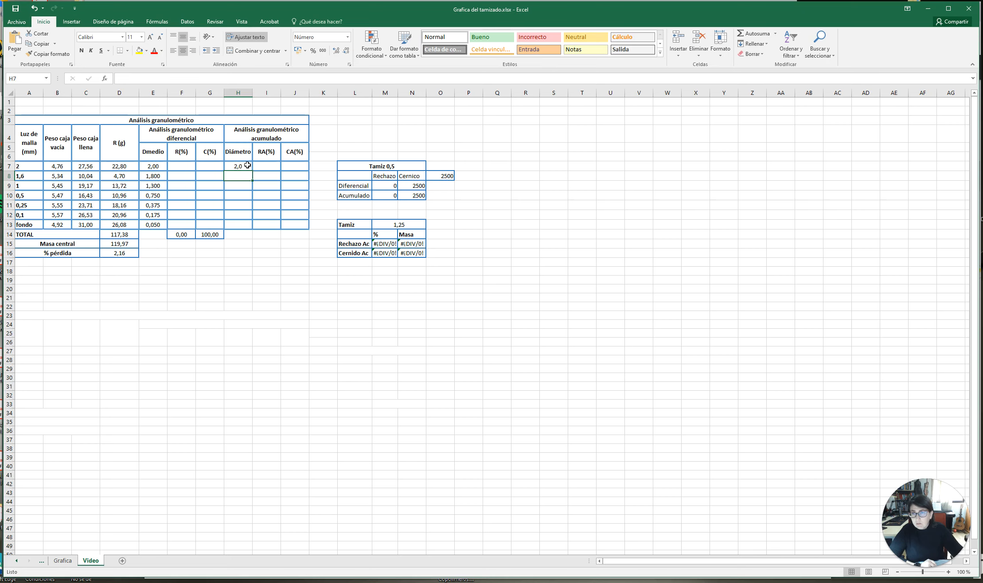
left_click(247, 166)
left_click_drag(252, 172, 251, 228)
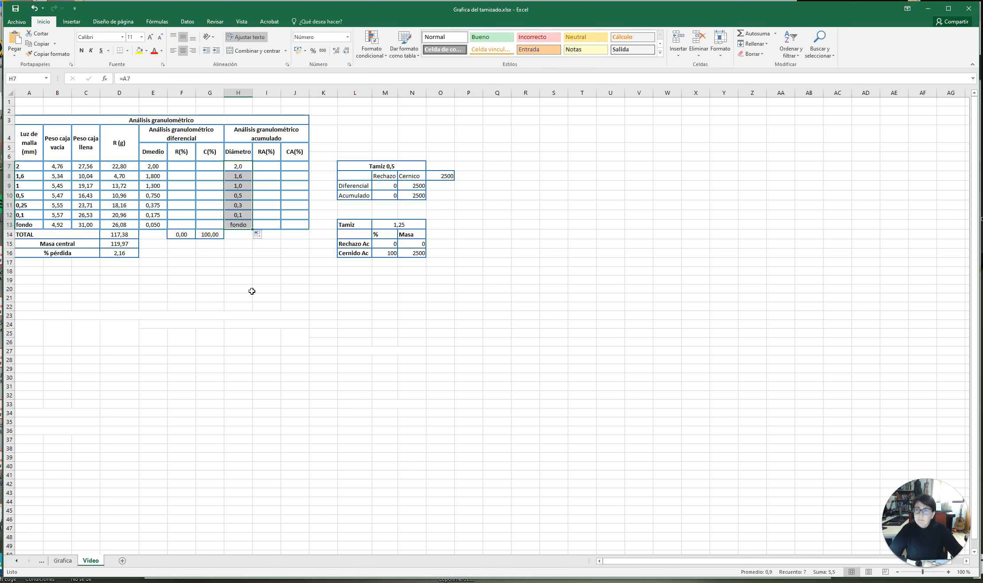
Step: Replace the Diámetro of the fondo row in H13 with 0
left_click(241, 226)
double_click(241, 226)
key("Delete")
key("Delete")
key("Delete")
key("Delete")
type("0")
key("Return")
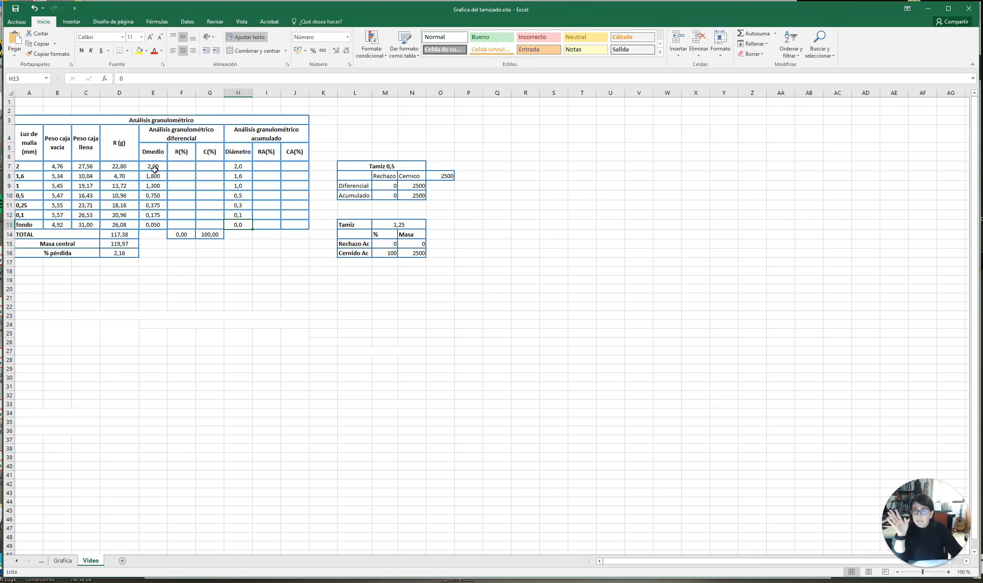
Step: Calculate the differential R(%) of the 2 mm sieve in F7 with the formula =(D7/D14)*100
left_click(177, 165)
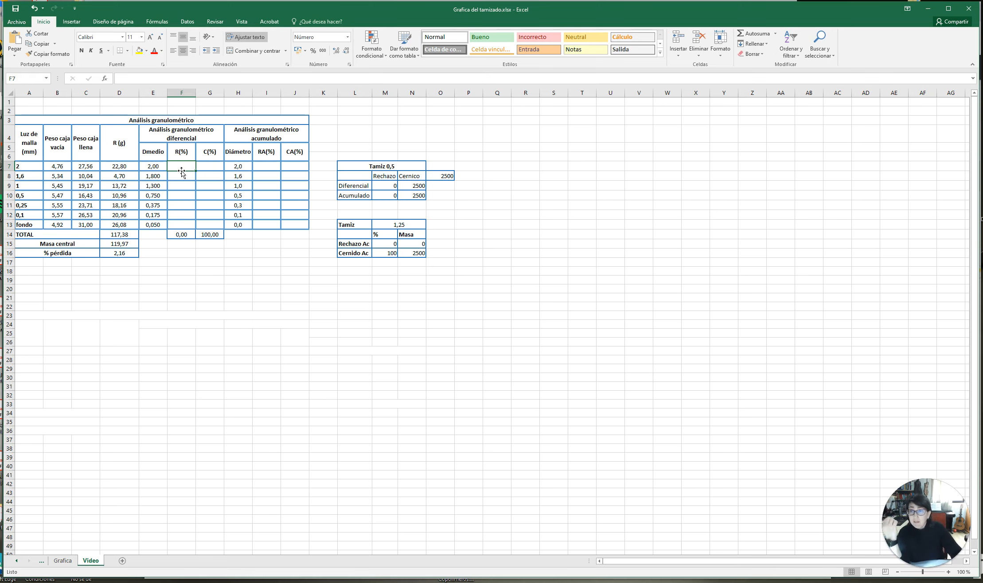
type("=")
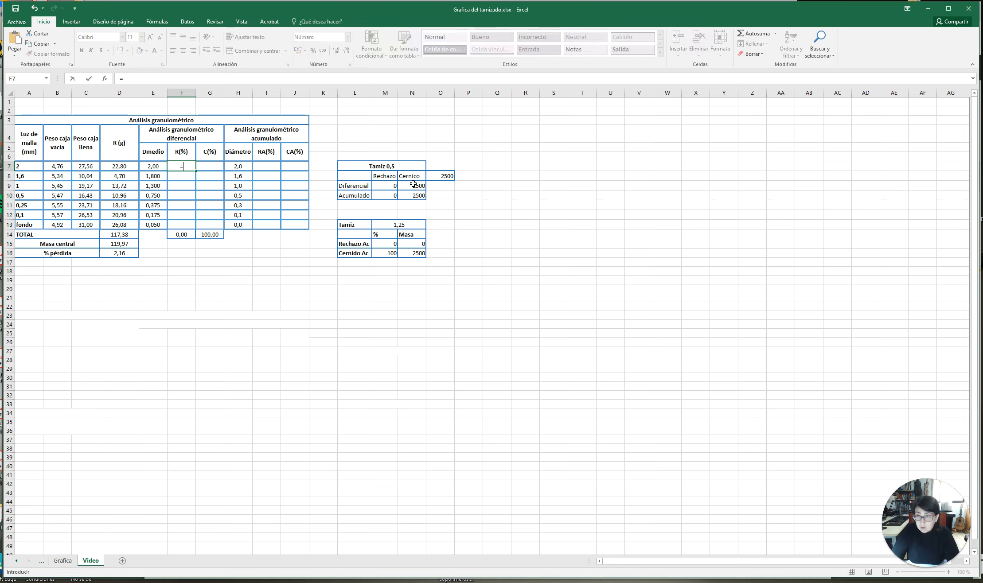
type("(")
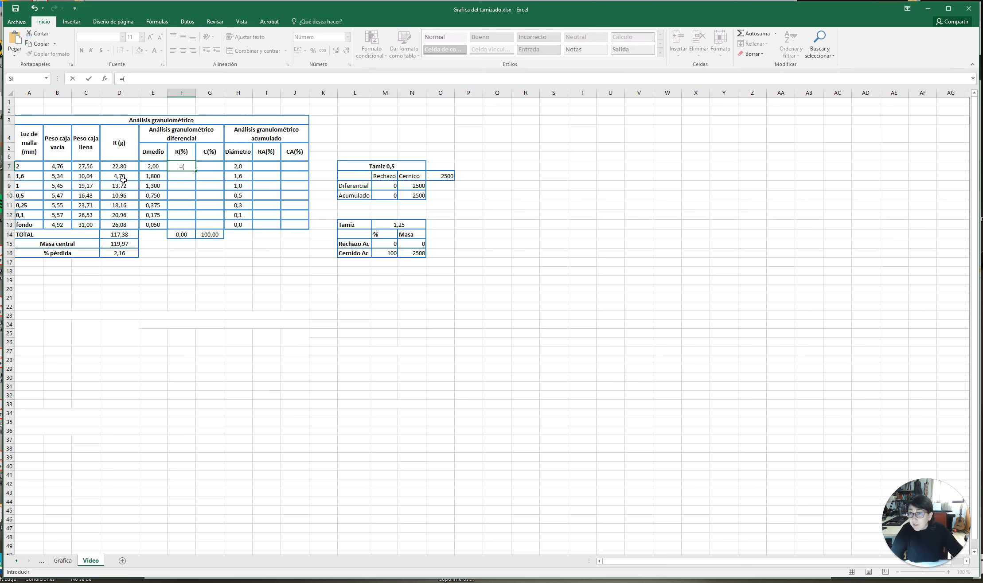
left_click(118, 166)
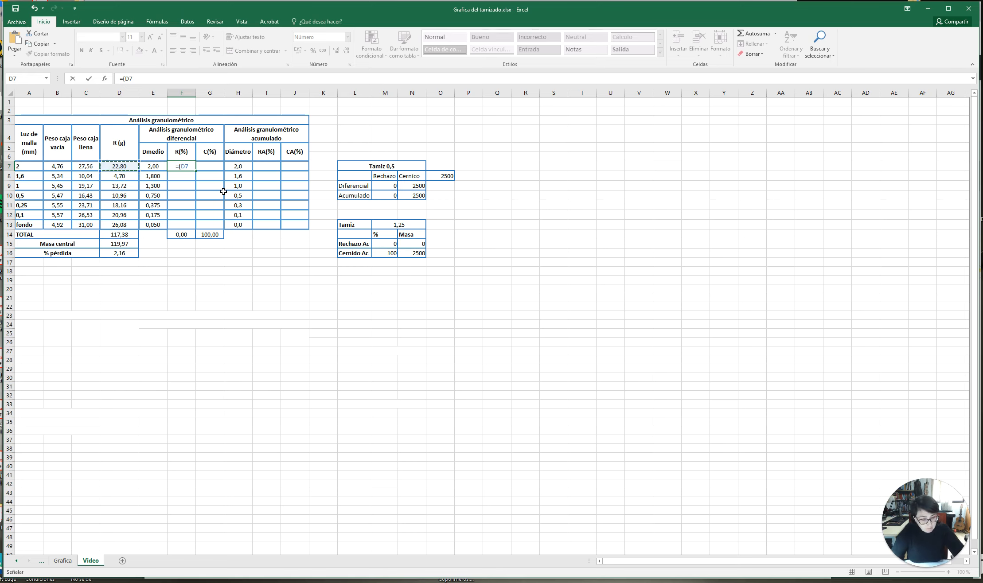
type("/")
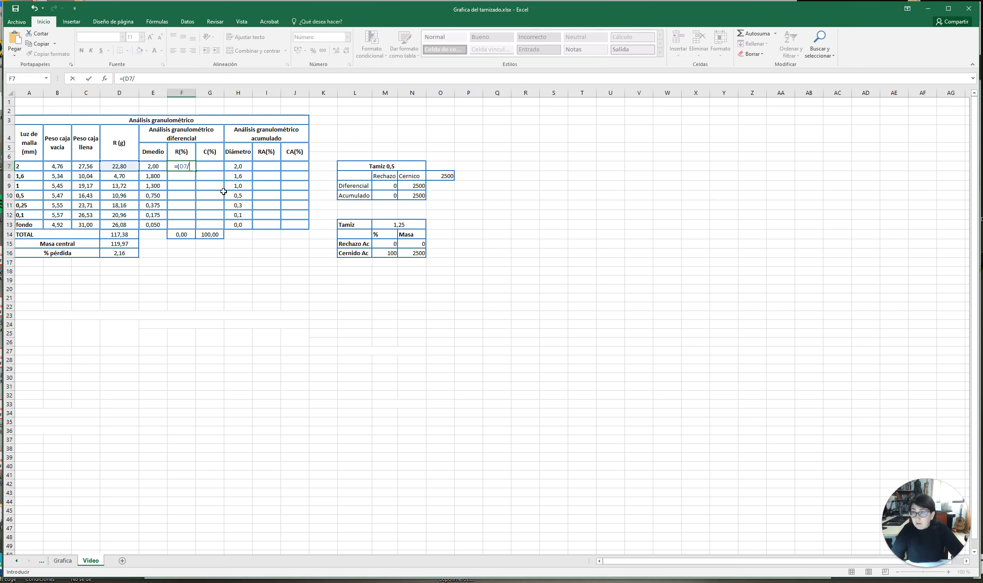
left_click(120, 233)
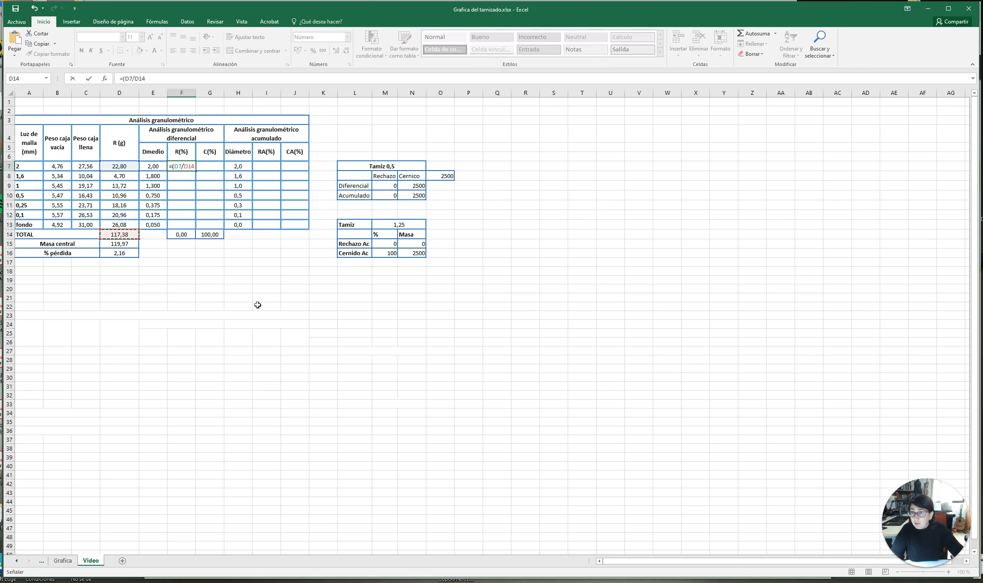
type(")*100")
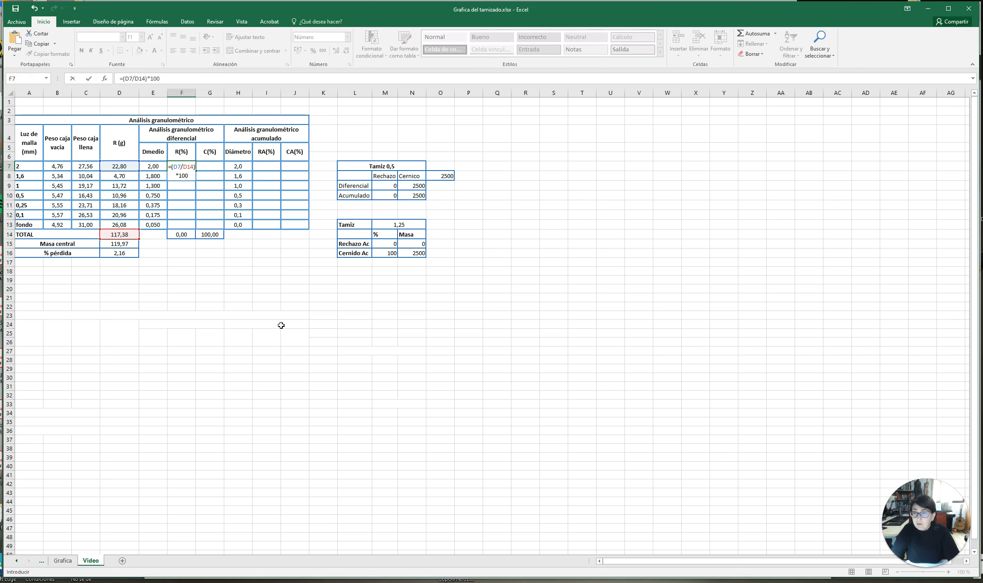
key("Return")
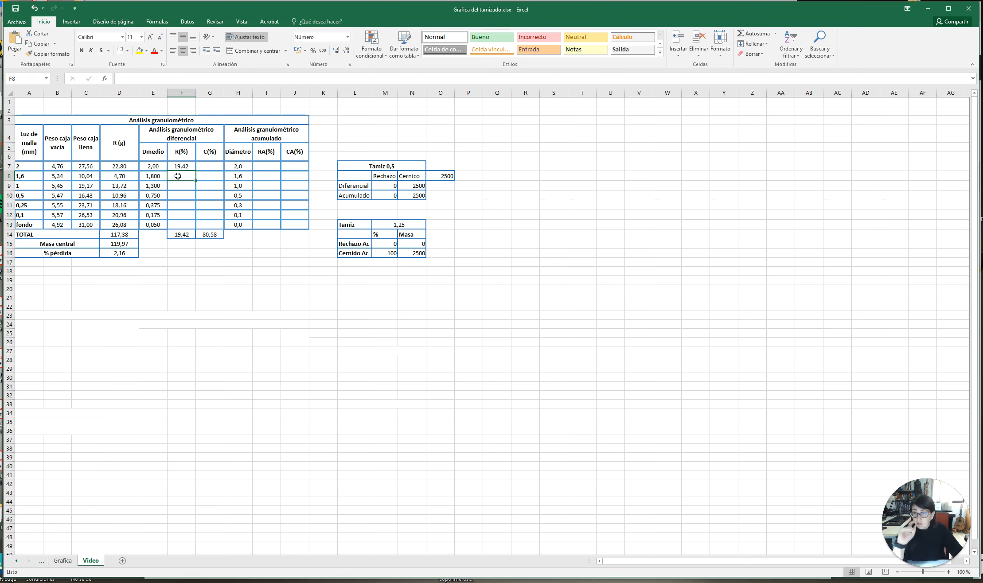
Step: Calculate the differential R(%) of the 1,6 mm sieve in F8 with the formula =(D8/D14)*100
type("=")
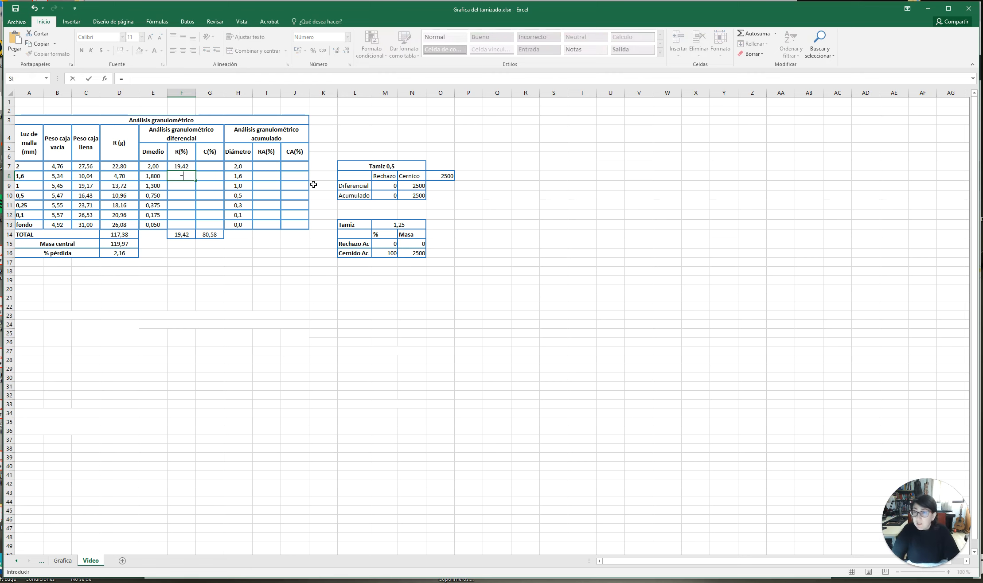
type("(")
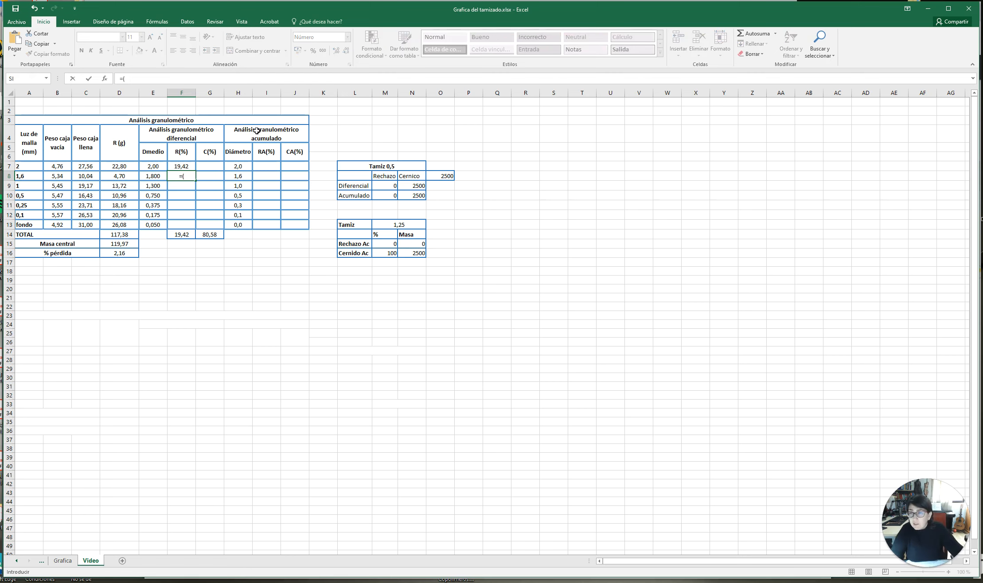
left_click(125, 175)
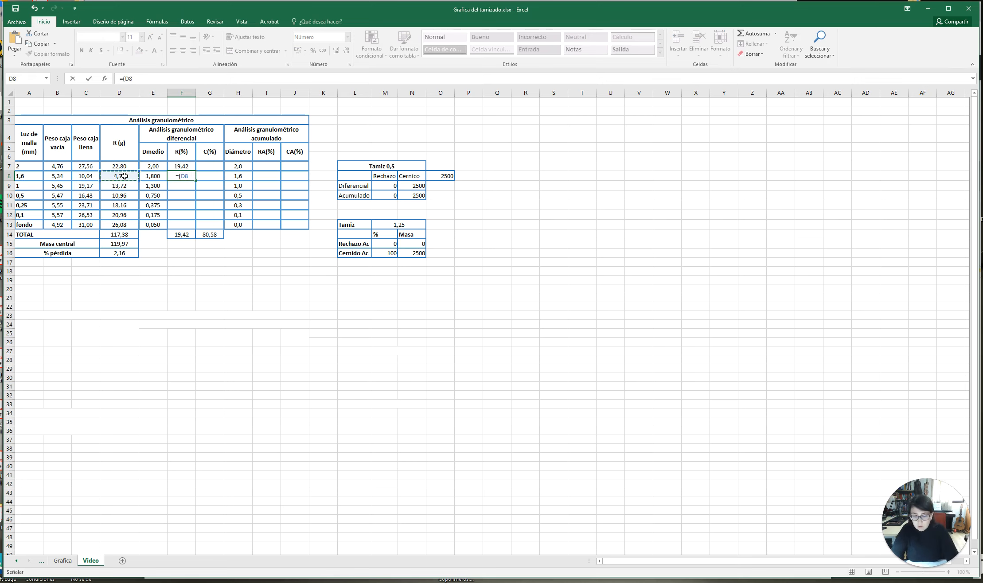
type("/")
left_click(119, 235)
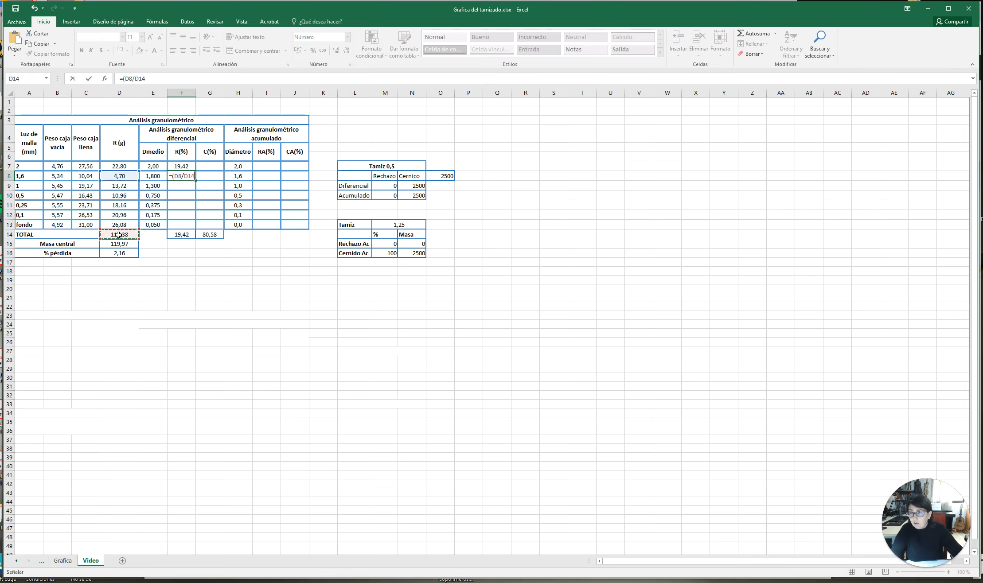
type(")*")
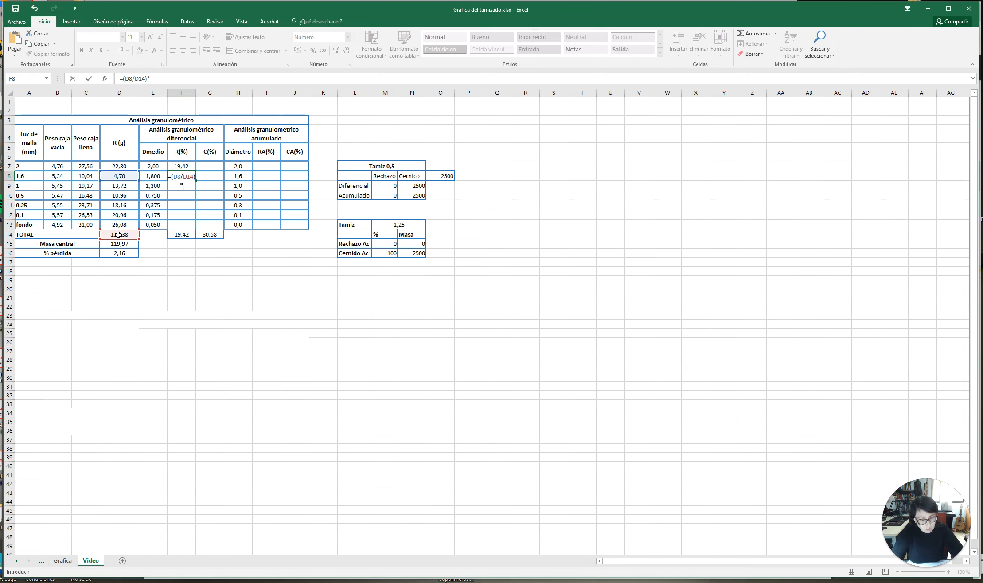
type("100")
key("Return")
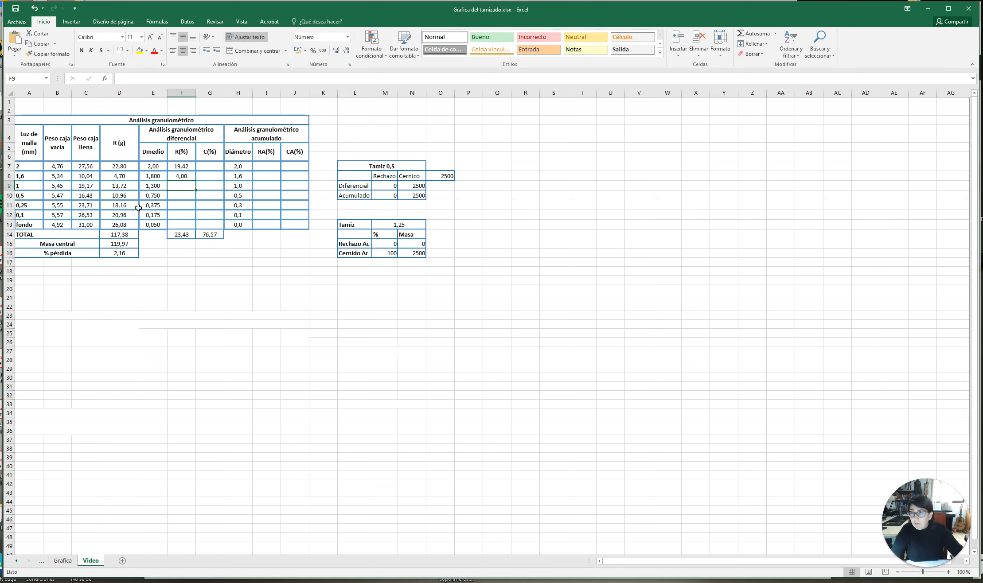
Step: Try to fill the R(%) formula from F8 down through F12, and undo the fill
left_click(180, 175)
left_click(182, 166)
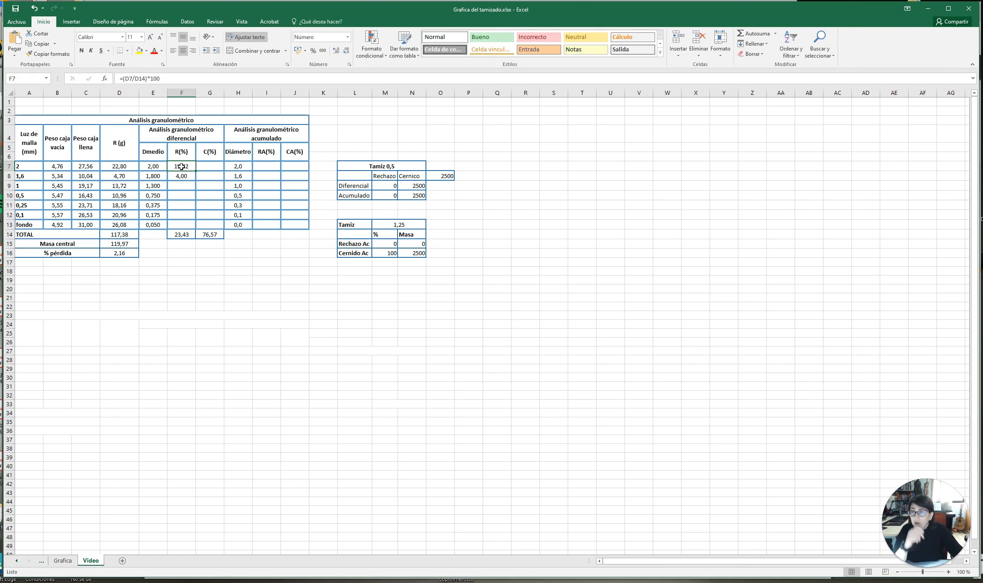
left_click(185, 176)
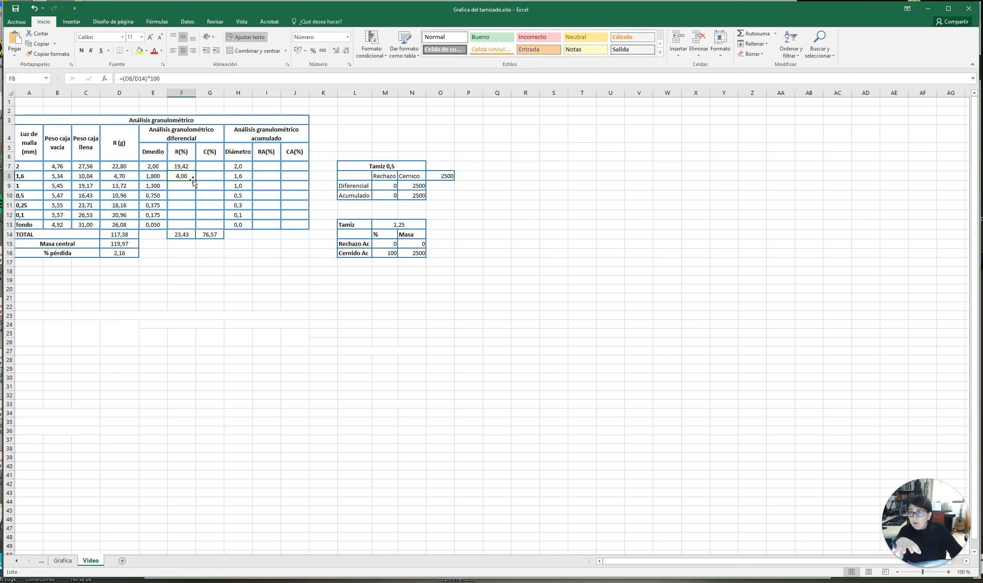
left_click_drag(195, 180, 196, 226)
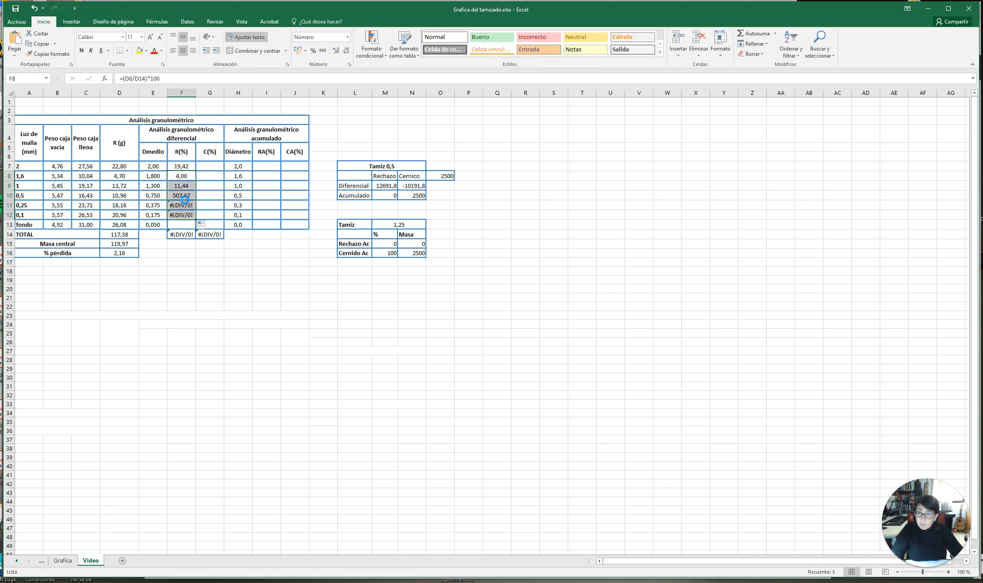
key("ctrl+z")
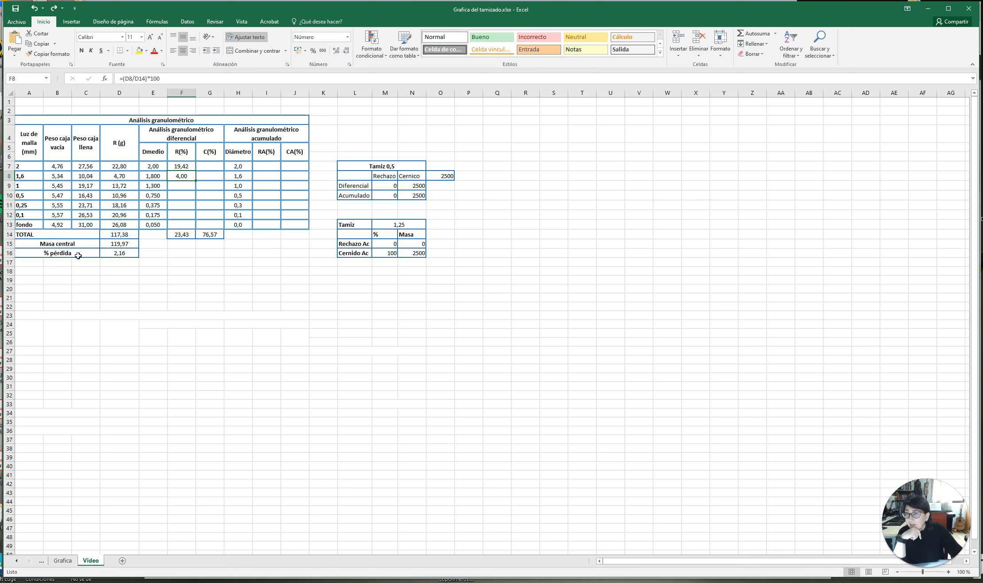
Step: Make the total an absolute reference in the F8 formula, giving =(D8/$D$14)*100, and reselect F8
left_click(128, 237)
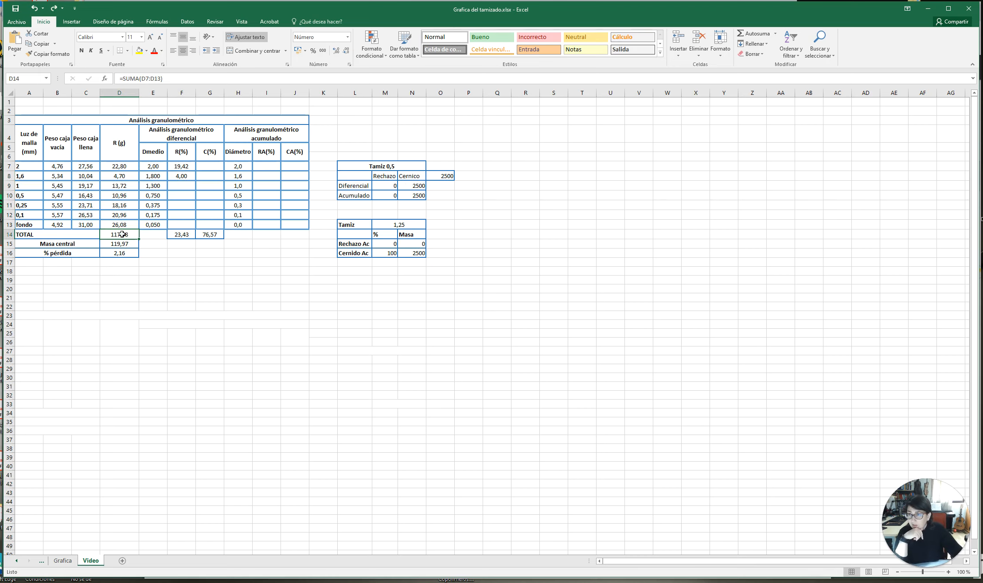
left_click(182, 177)
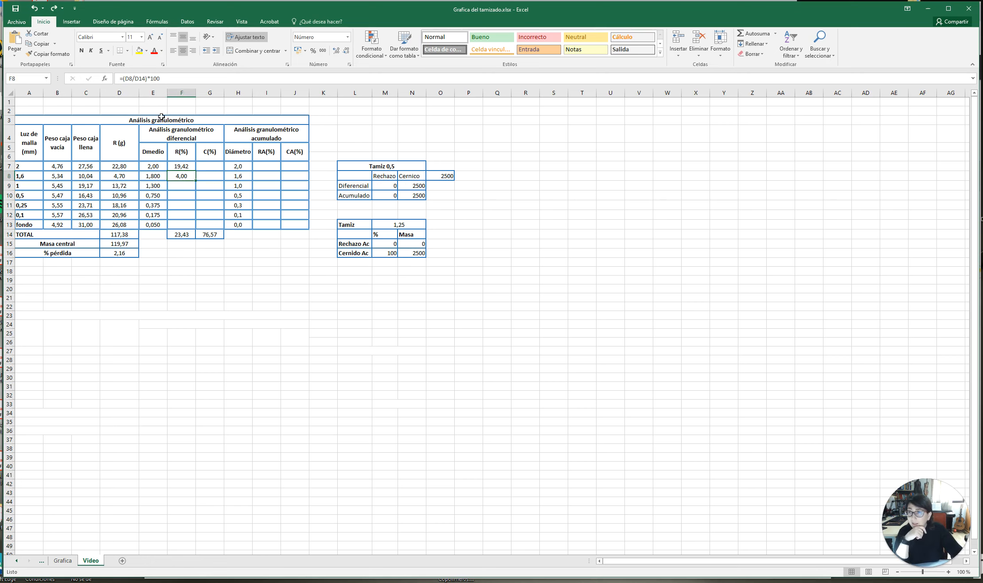
left_click(134, 79)
key("Right")
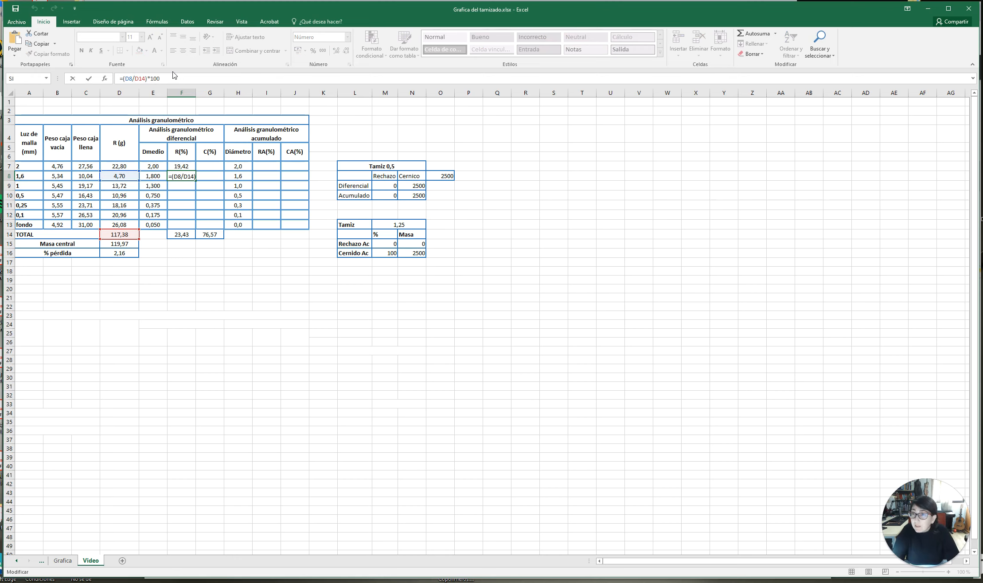
key("BackSpace")
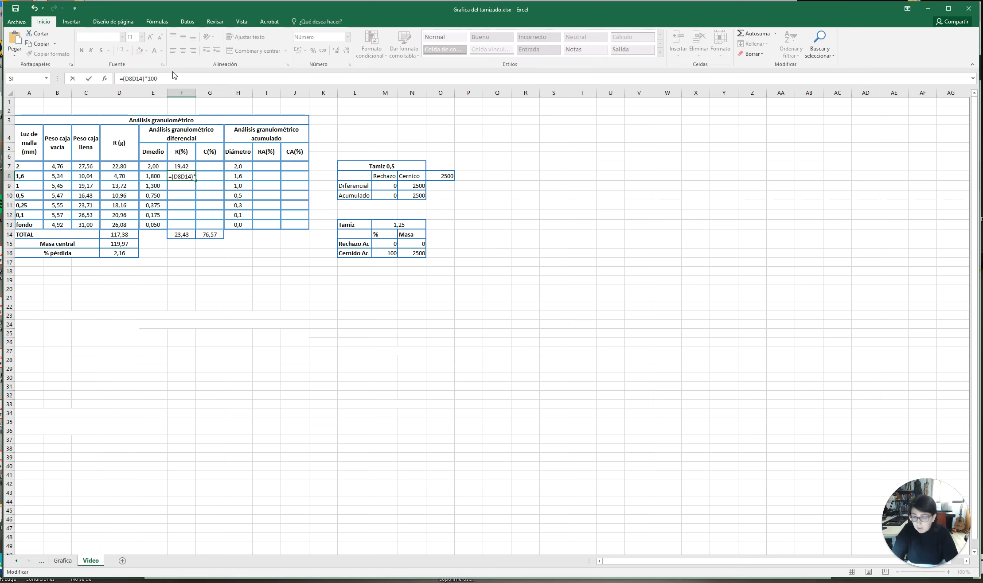
type("/$")
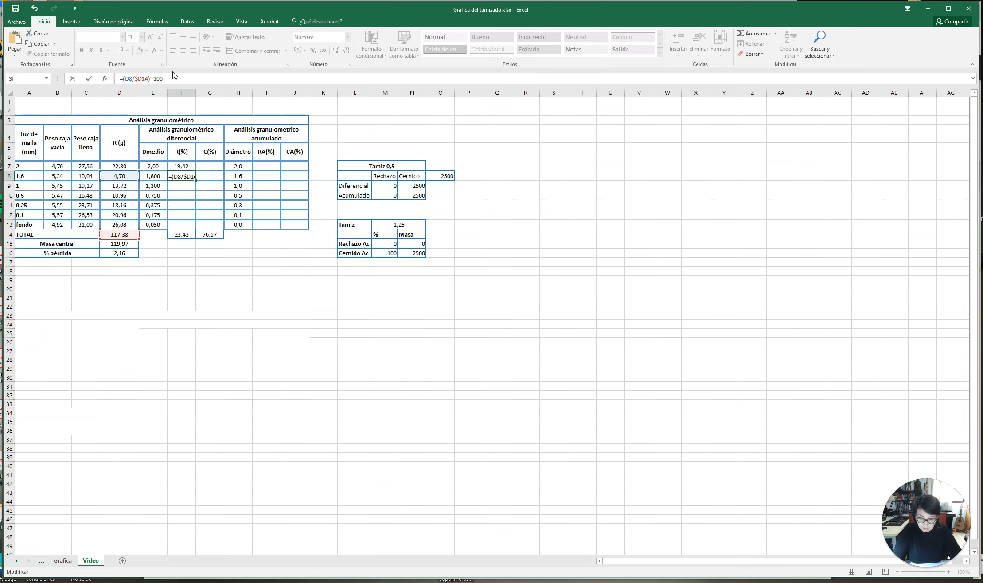
key("Right")
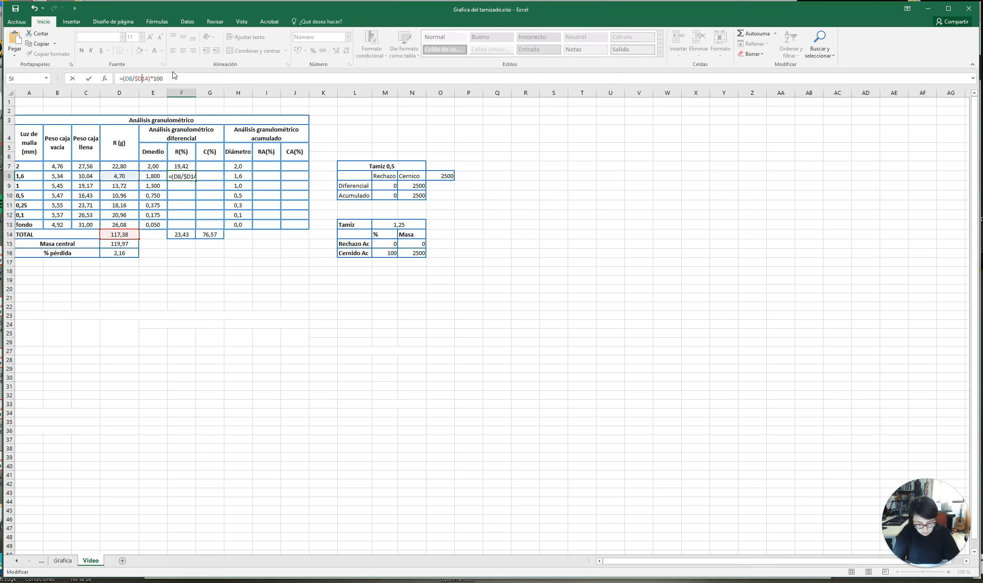
type("$")
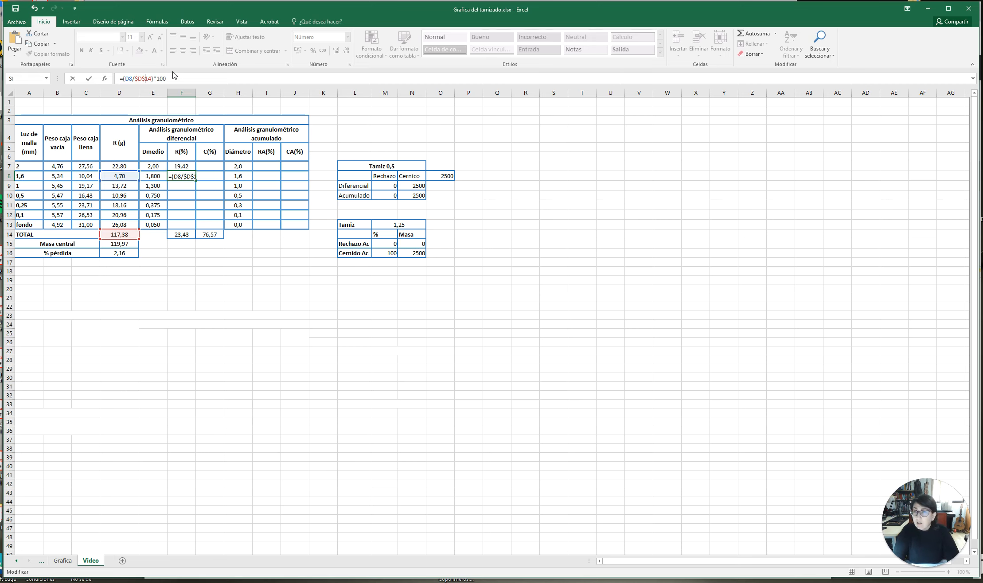
key("Return")
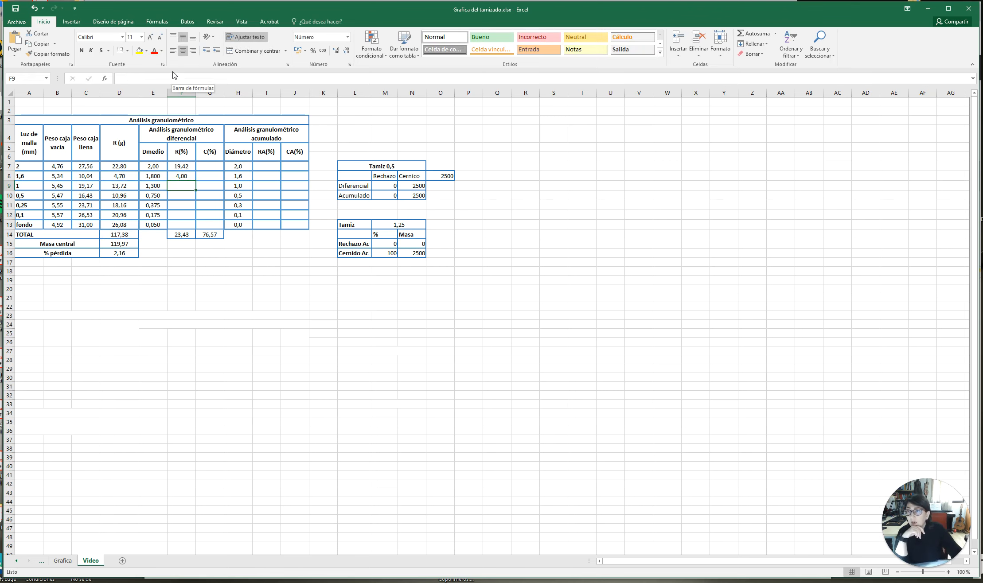
left_click(190, 177)
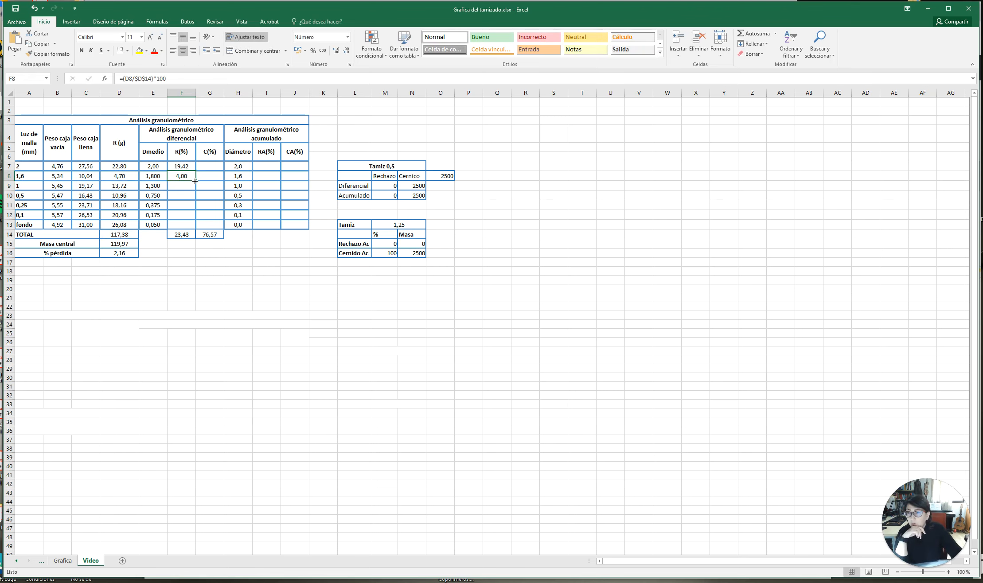
Step: Fill the R(%) formula from F8 down through F13 and check the column total in F14
left_click_drag(195, 181, 195, 227)
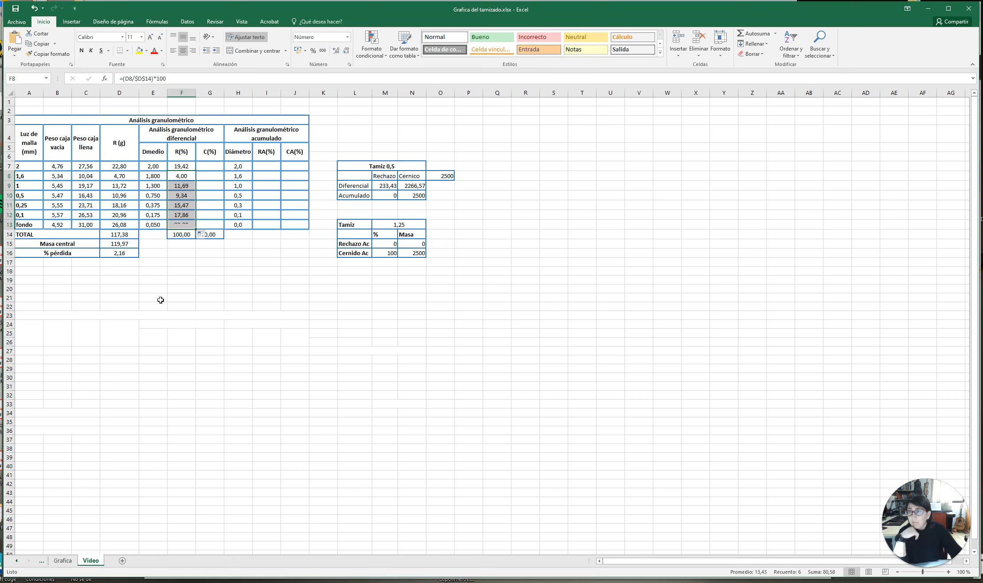
left_click(188, 270)
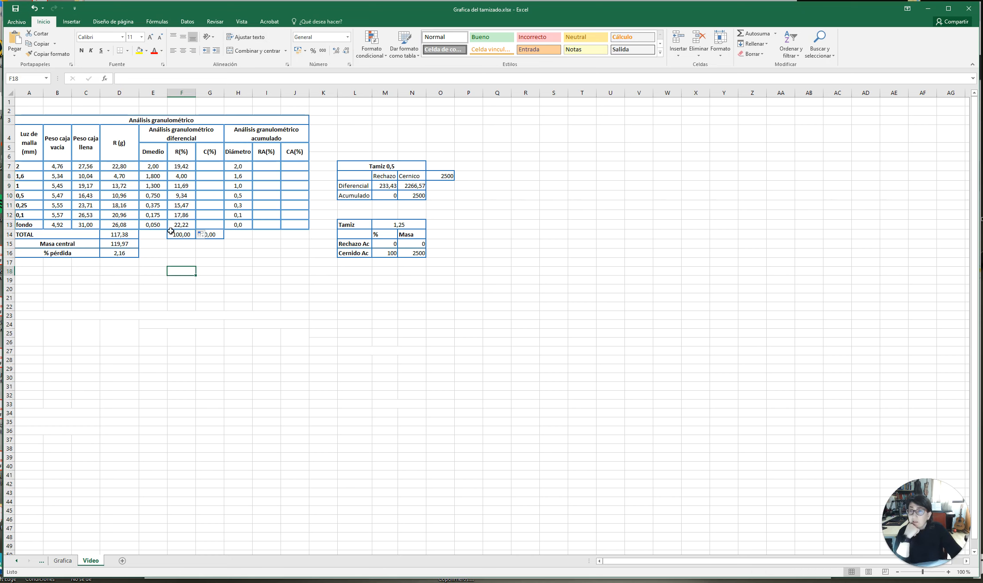
left_click(176, 235)
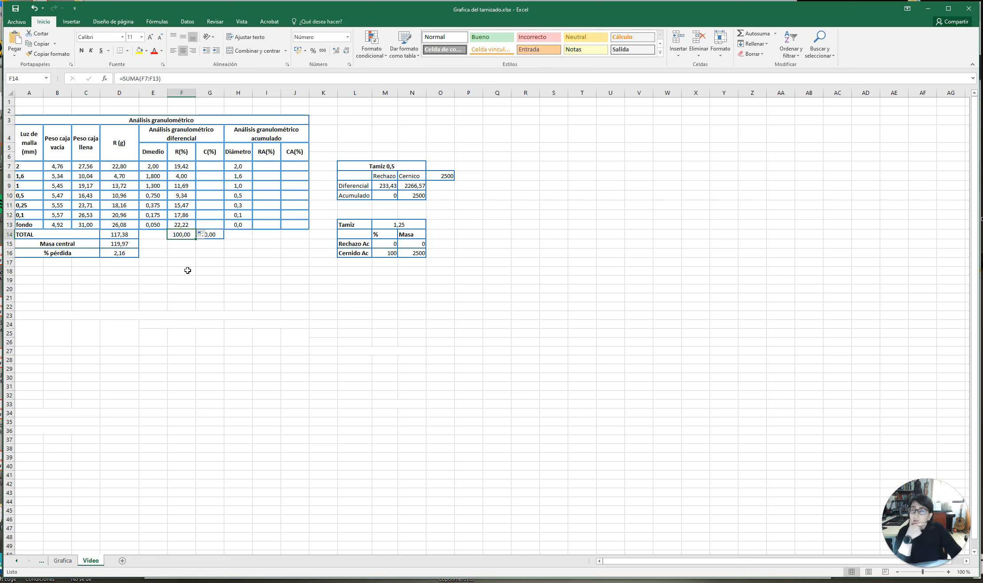
Step: Calculate the differential C(%) of the 2 mm sieve in G7 with the formula =100-F7
left_click(205, 167)
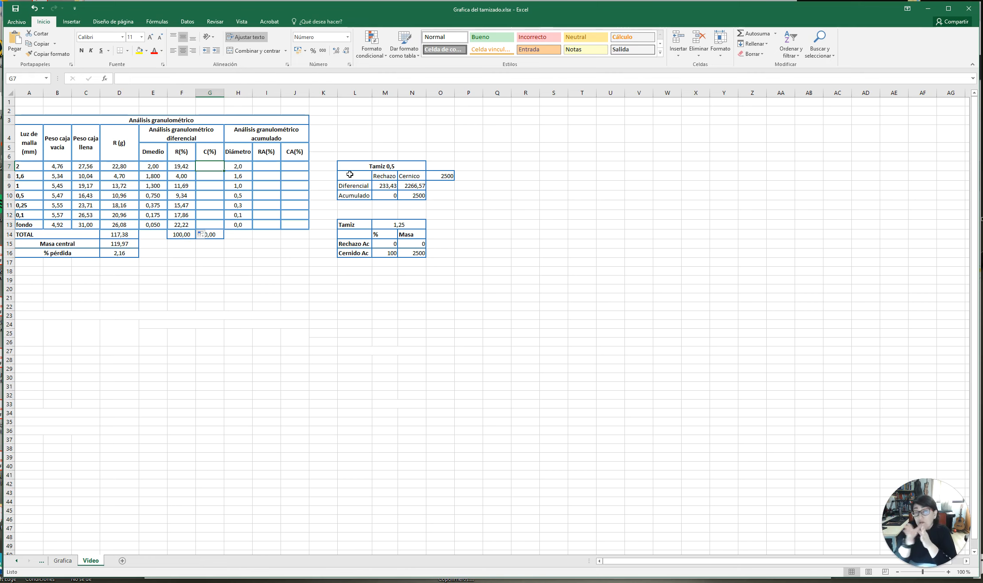
type("100")
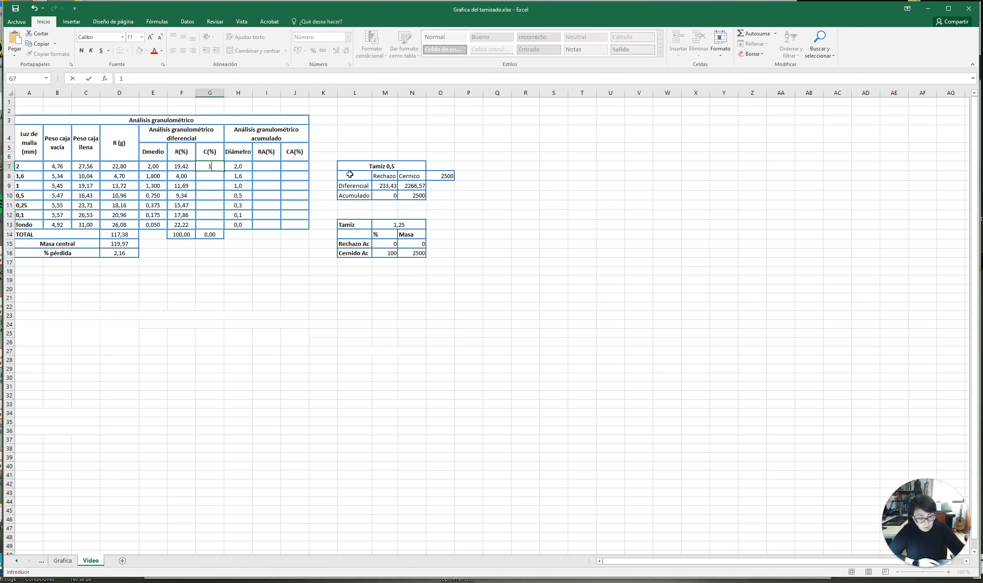
key("BackSpace")
key("BackSpace")
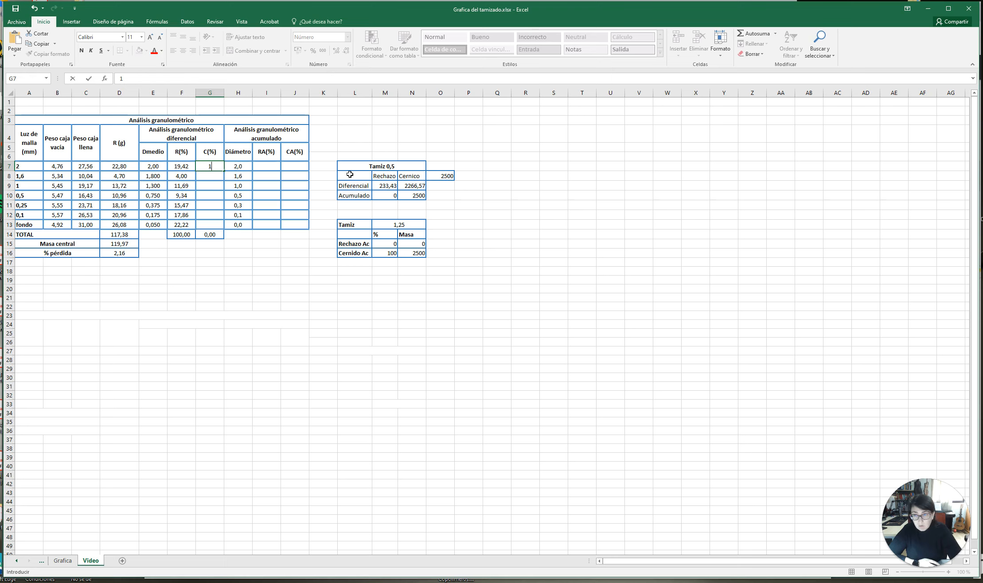
type("=")
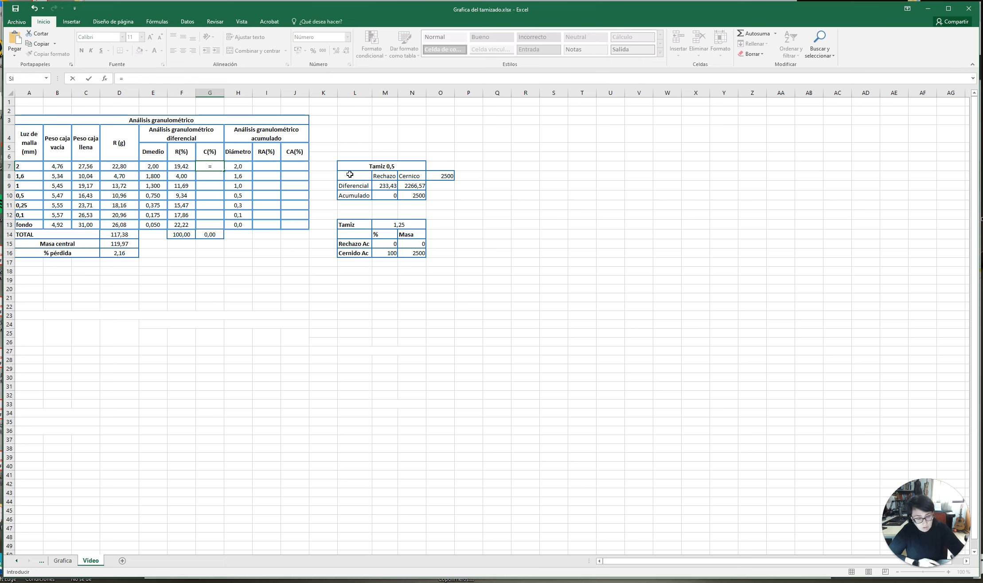
type("100-")
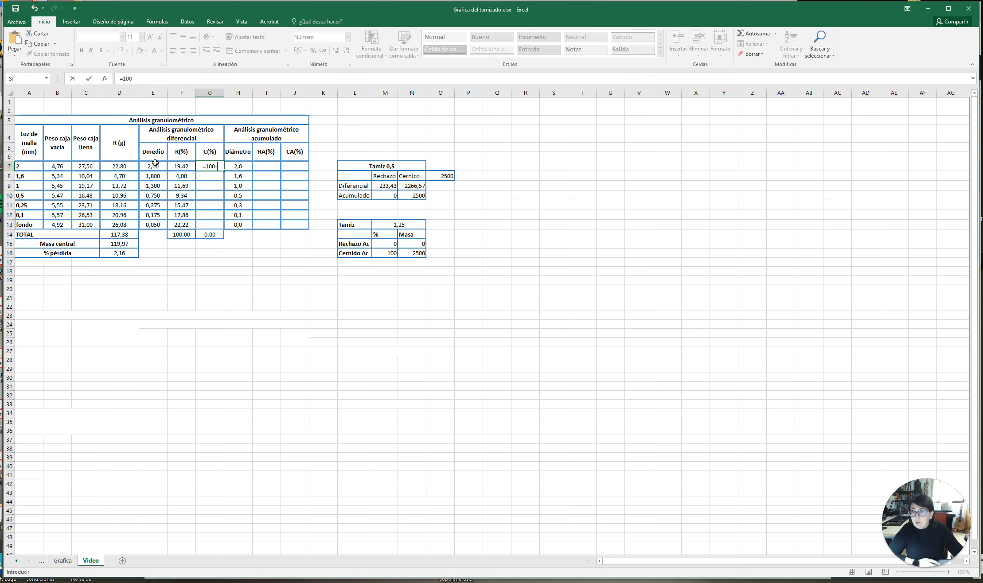
left_click(185, 167)
key("Return")
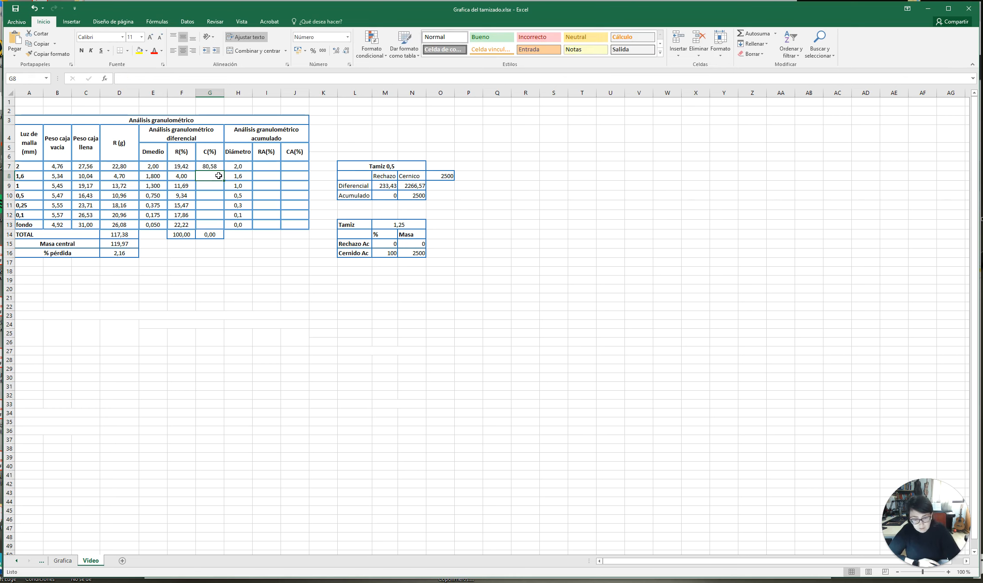
Step: Calculate the differential C(%) of the 1,6 mm sieve in G8 with =100-F8 and fill the formula down through G13
type("=100")
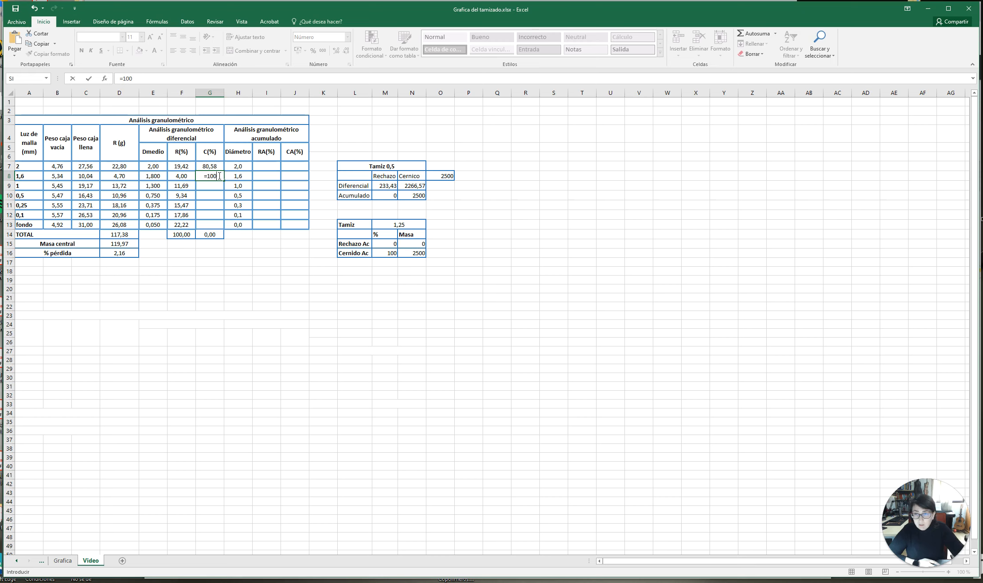
type("-")
left_click(177, 176)
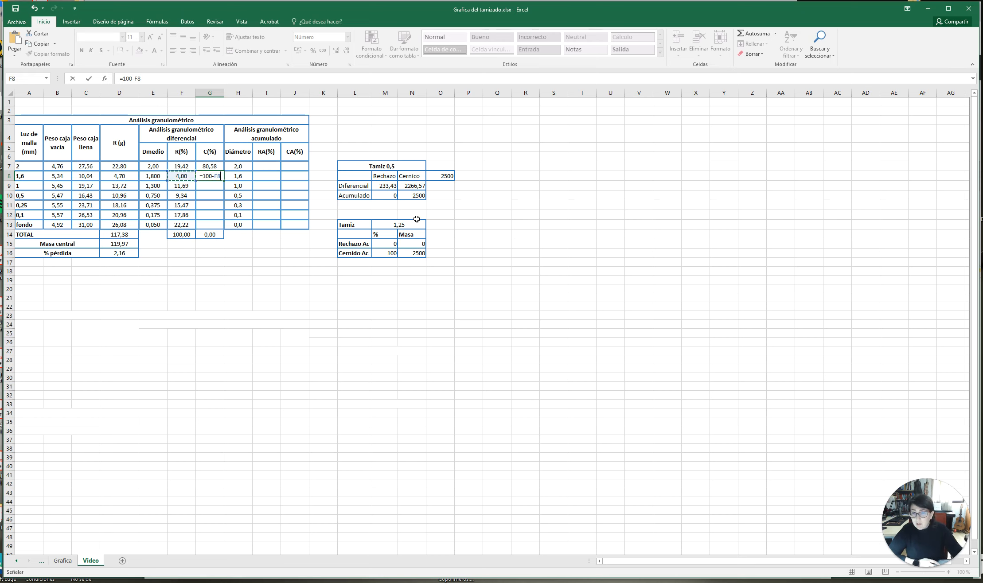
key("Return")
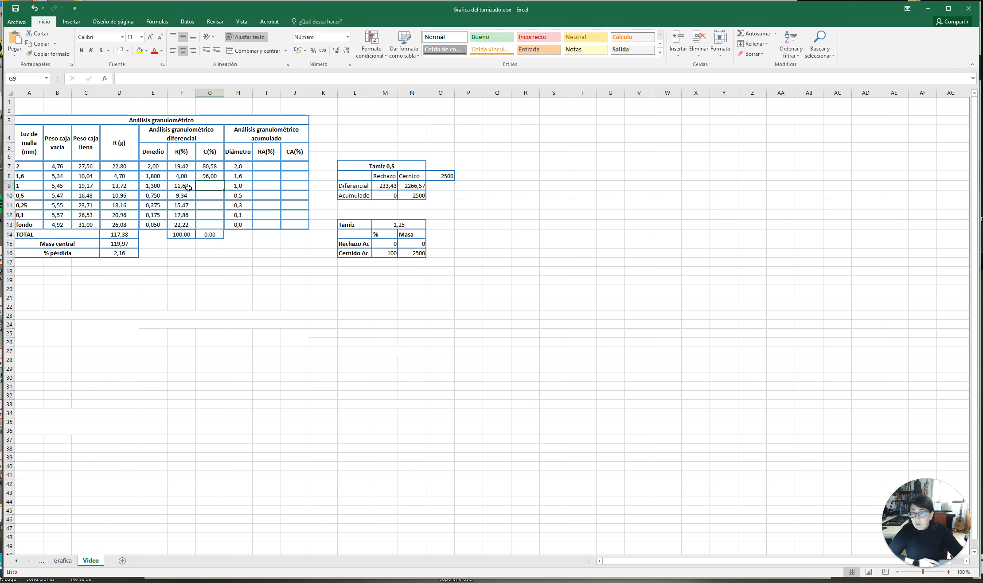
left_click(217, 176)
left_click_drag(224, 181, 224, 228)
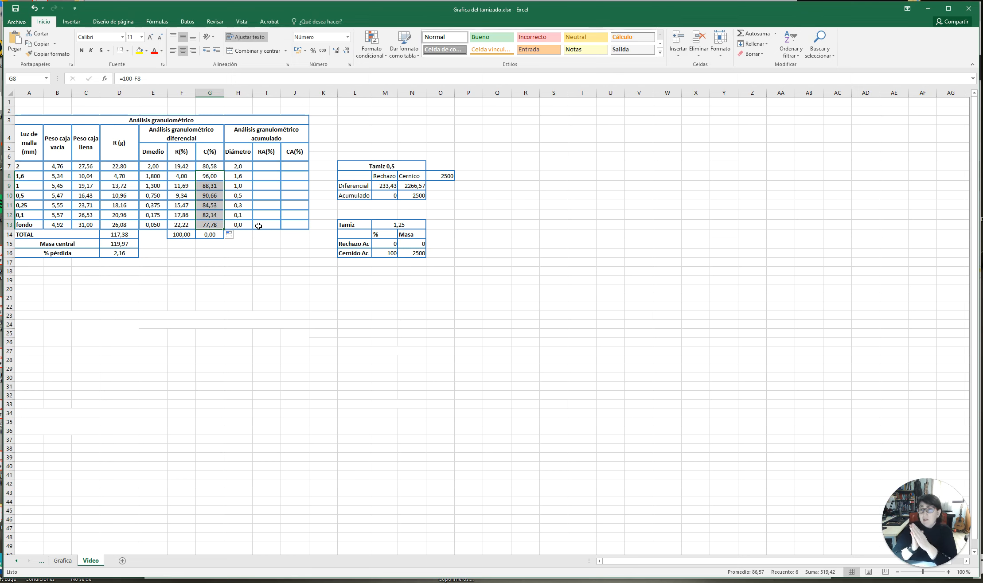
Step: Set the accumulated RA(%) of the 2 mm sieve in I7 equal to its differential R(%) with the formula =F7
left_click(266, 166)
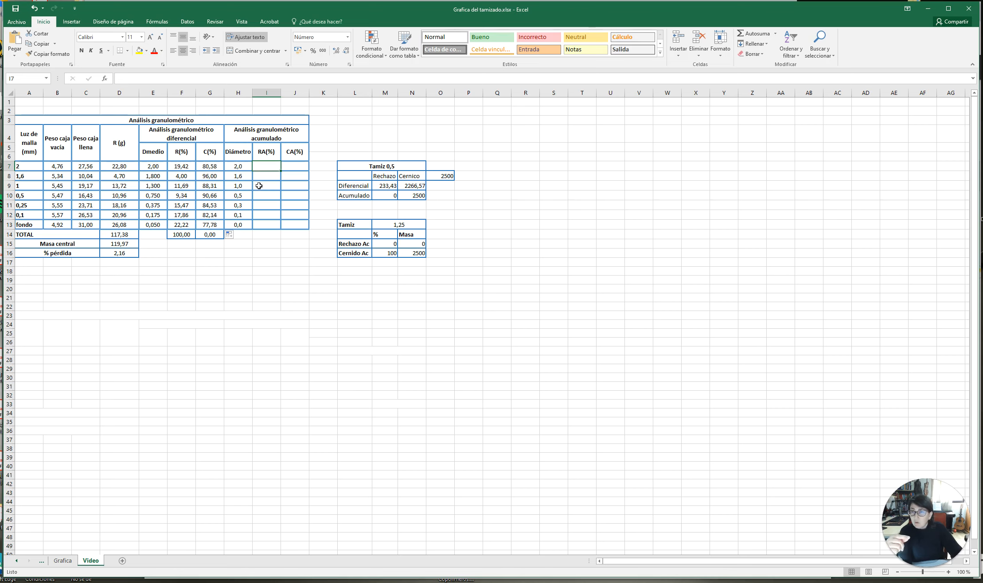
left_click(182, 179)
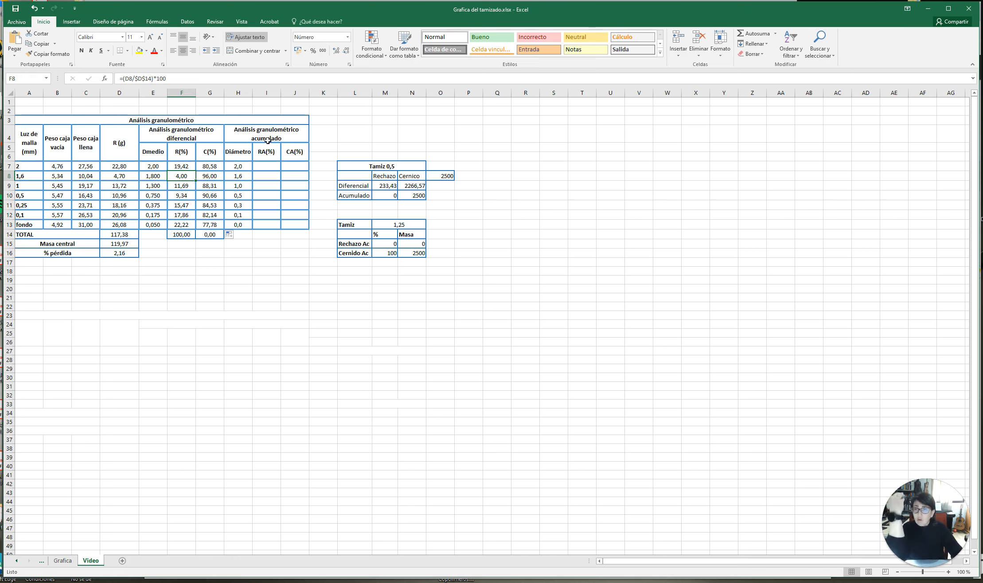
left_click(266, 168)
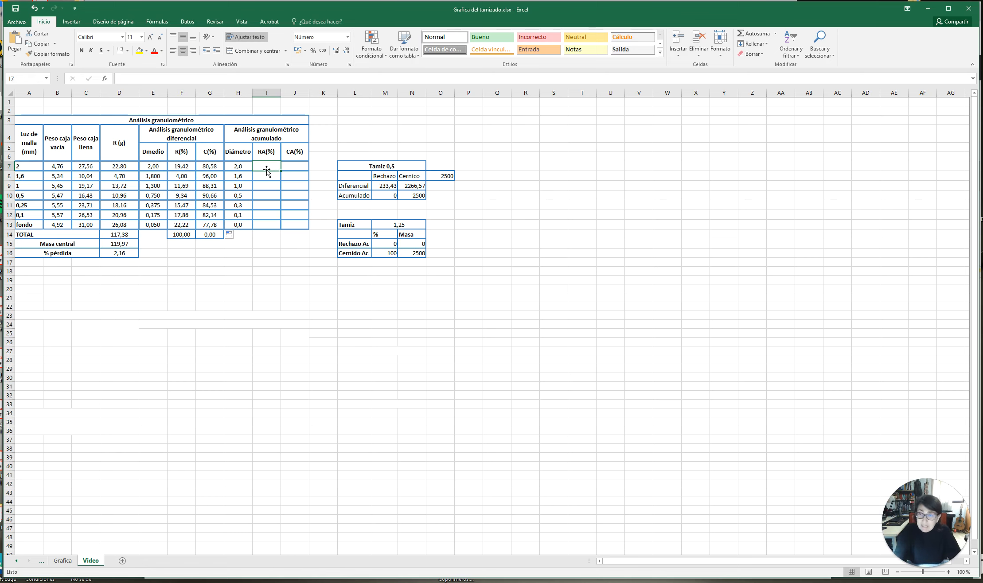
type("=")
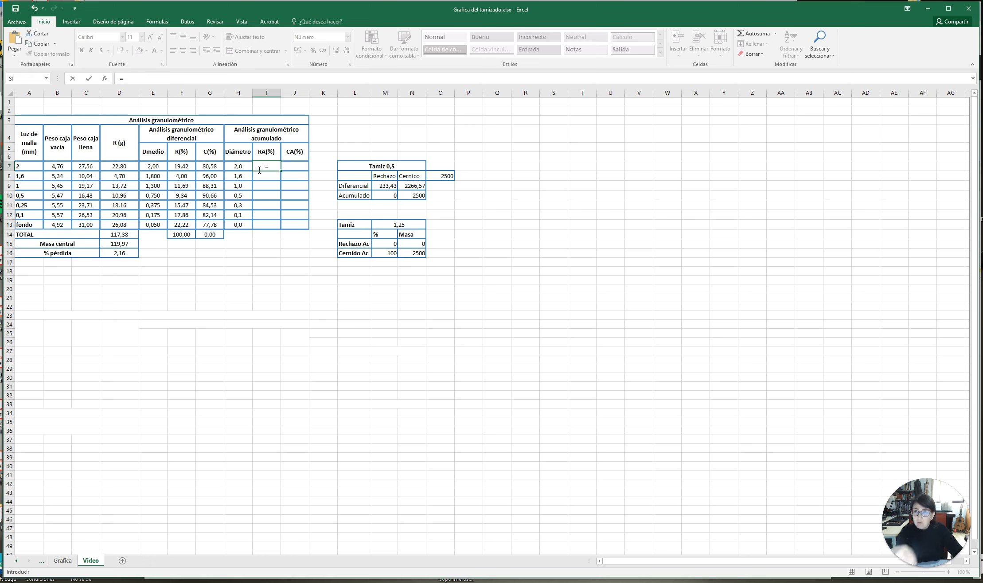
left_click(179, 164)
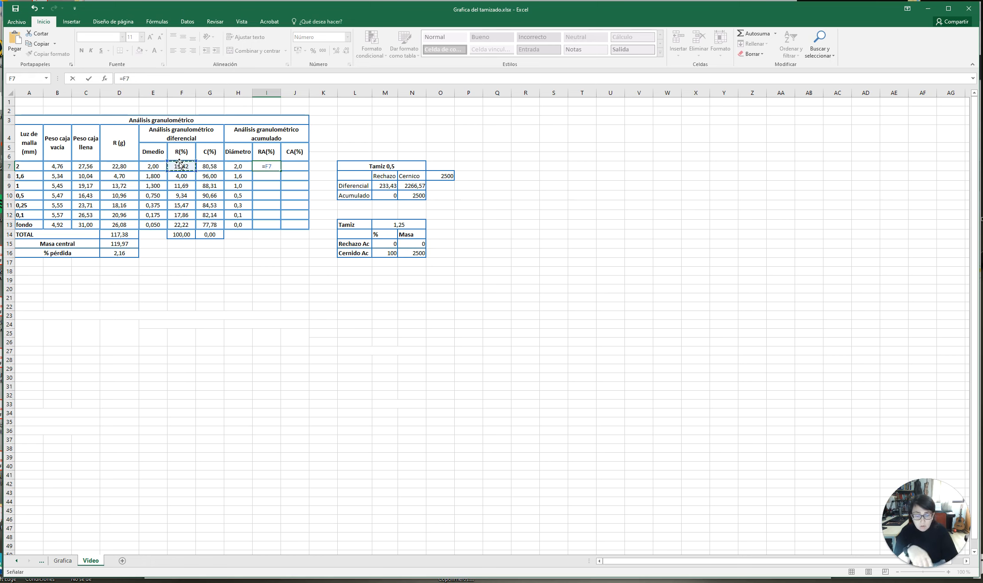
key("Return")
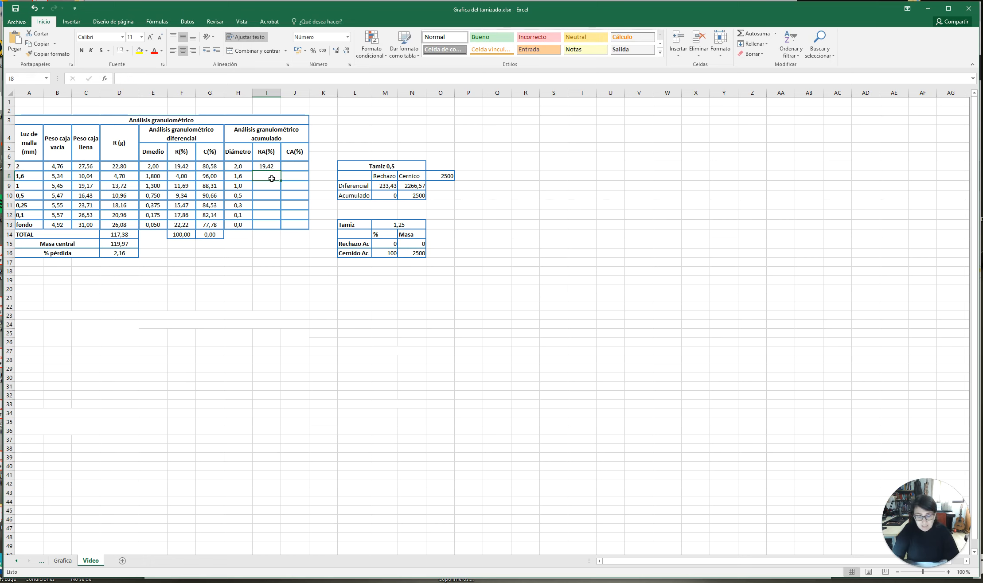
Step: Calculate the accumulated RA(%) of the 1,6 mm sieve in I8 with the formula =I7+F8
type("=")
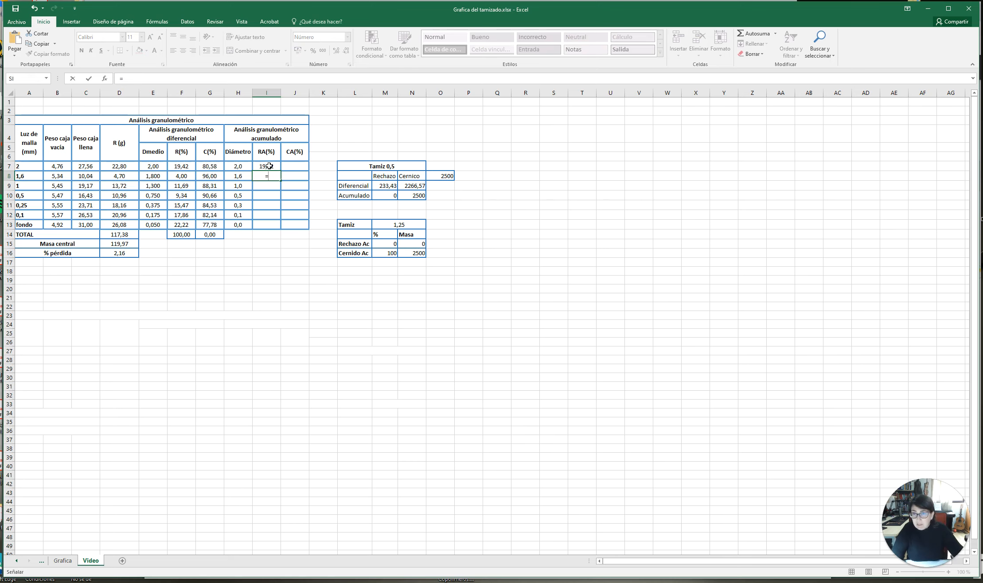
left_click(269, 166)
type("+")
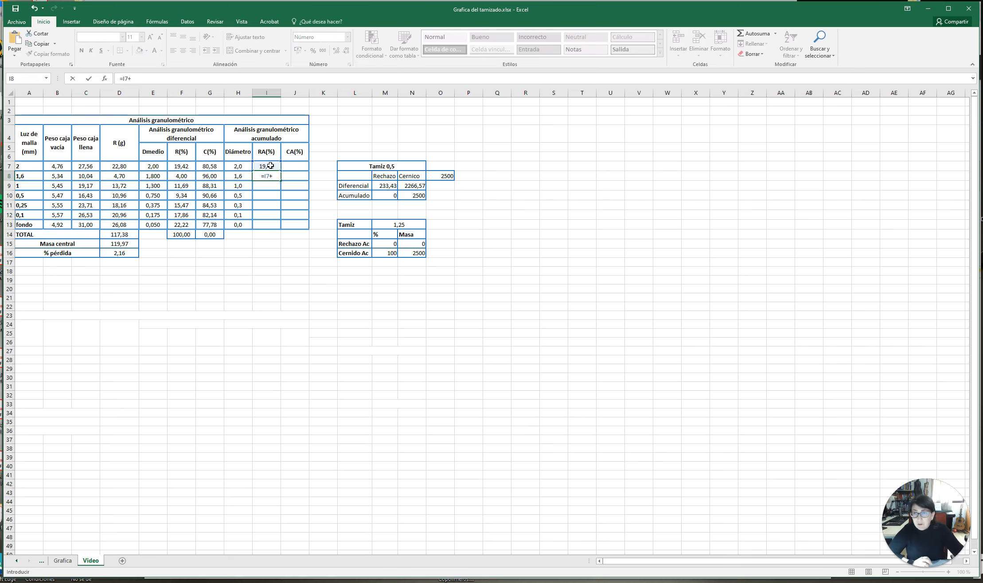
left_click(188, 176)
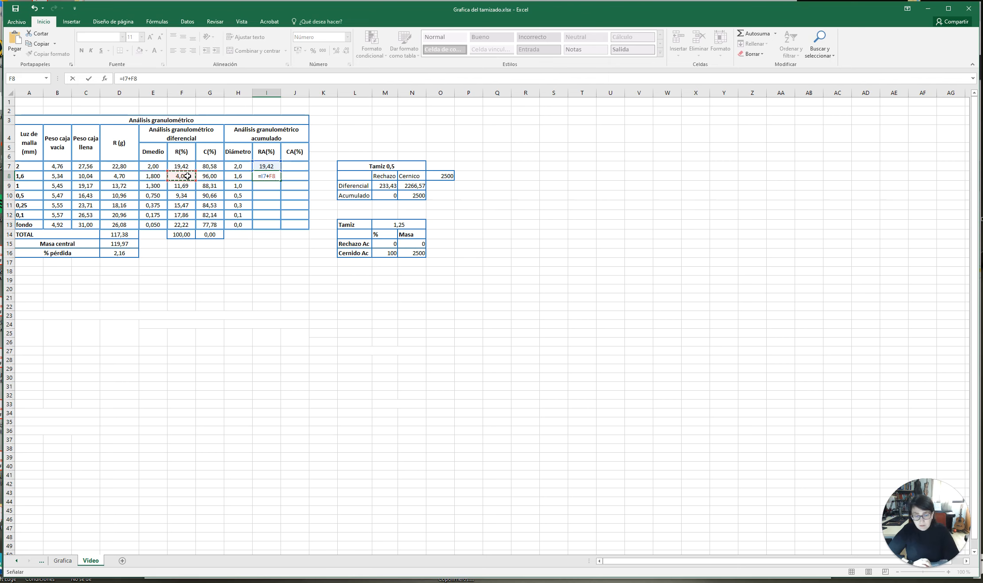
key("Return")
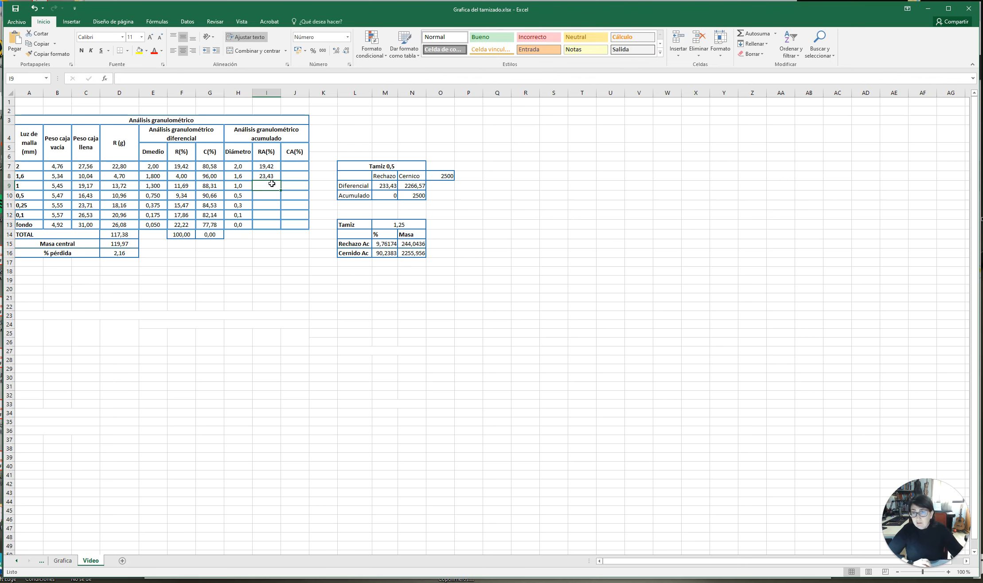
Step: Calculate the accumulated RA(%) of the 1 mm sieve in I9 with =I8+F9 and fill the formula down through I13
type("=")
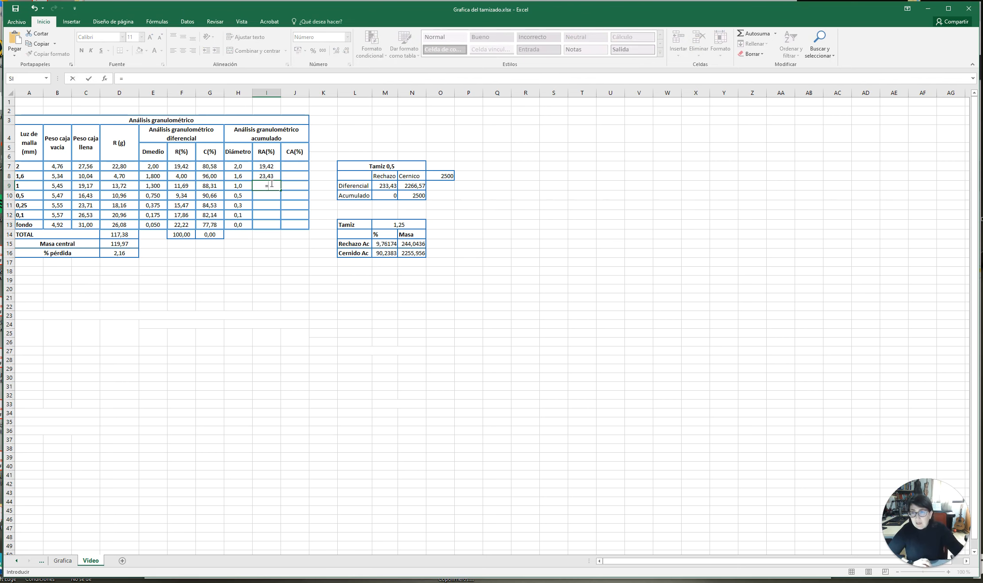
left_click(264, 174)
type("+")
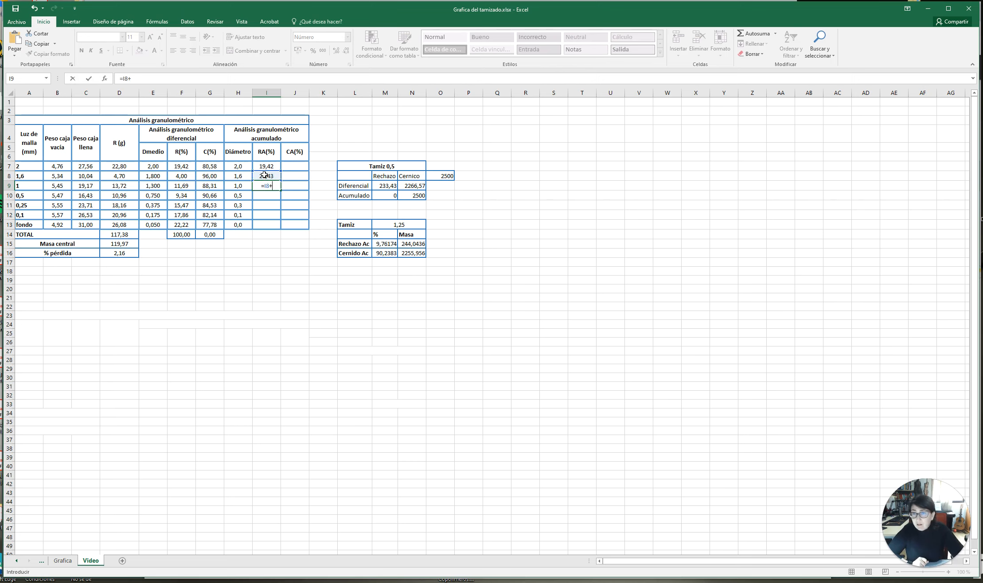
left_click(181, 186)
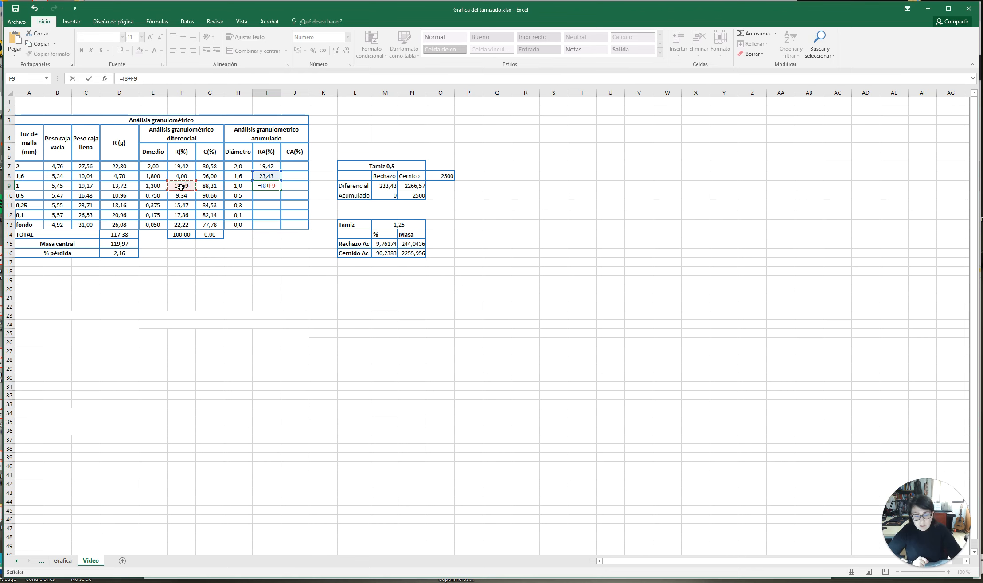
key("Return")
left_click(267, 186)
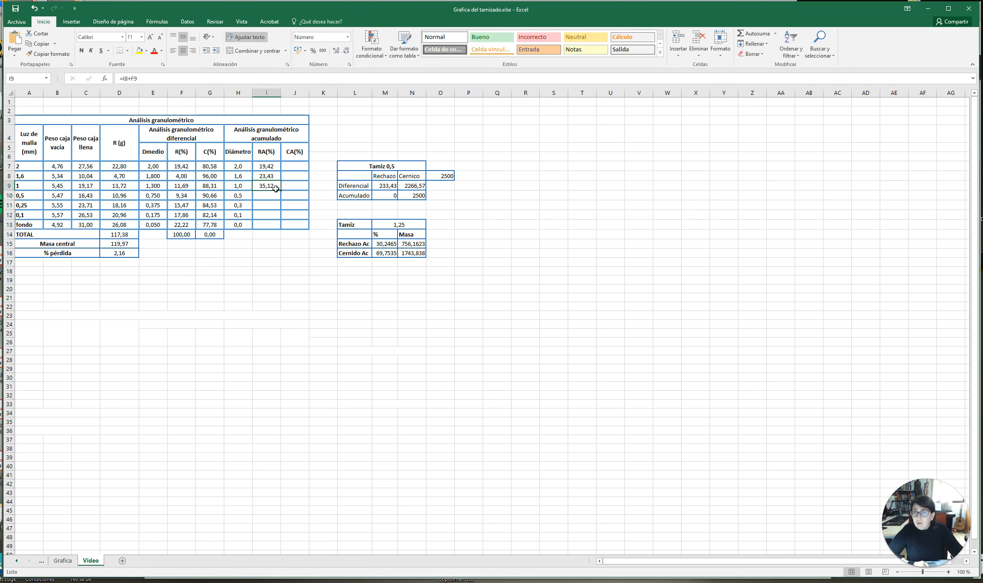
left_click_drag(281, 190, 277, 228)
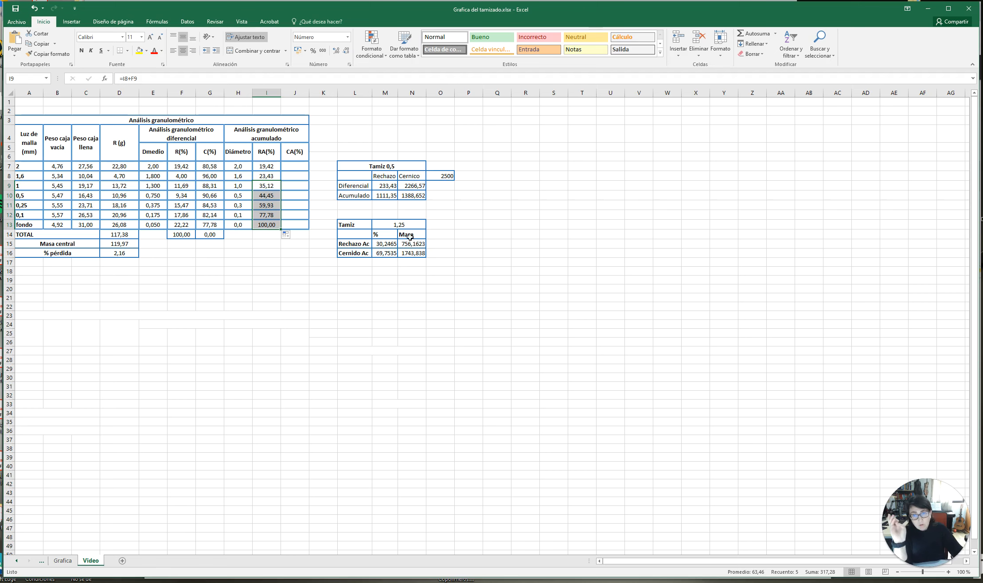
Step: Calculate the accumulated CA(%) of the 2 mm sieve in J7 with the formula =100-I7
left_click(297, 167)
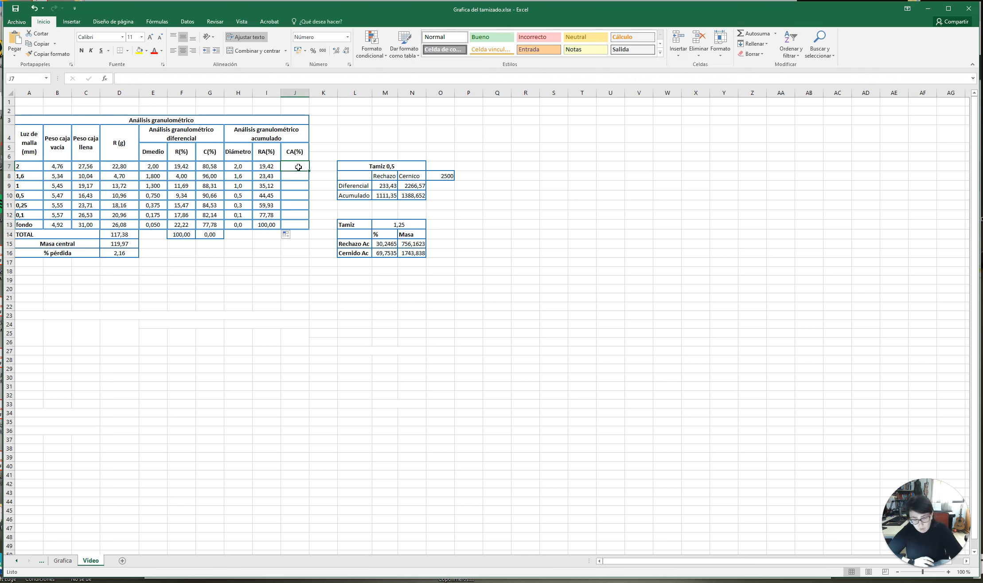
type("=100")
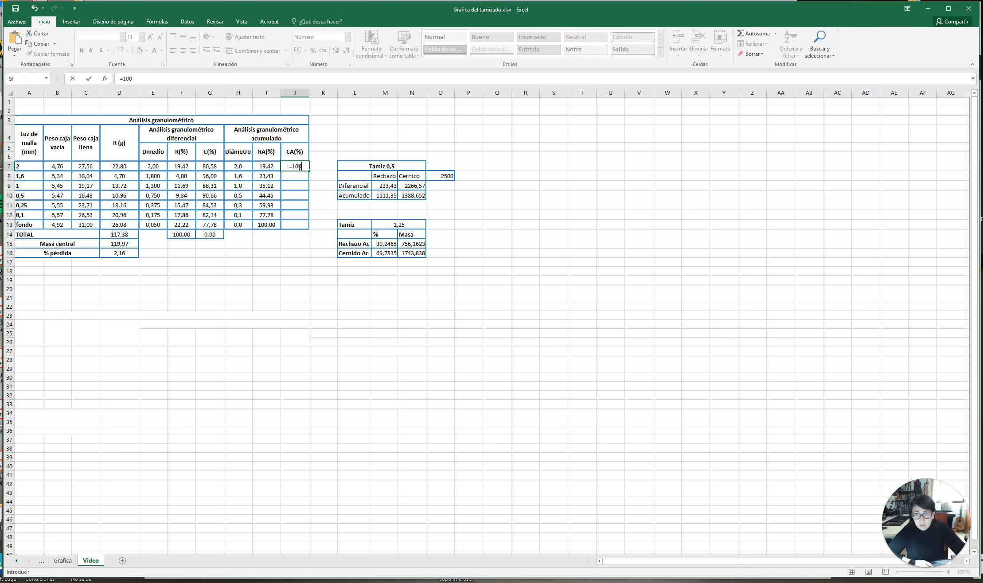
type("-")
left_click(268, 168)
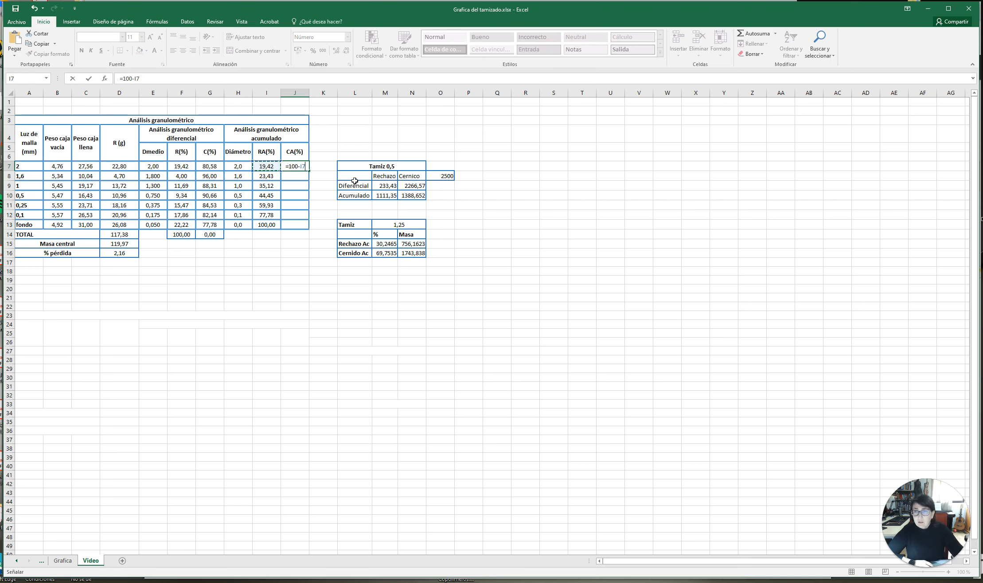
key("ctrl+Return")
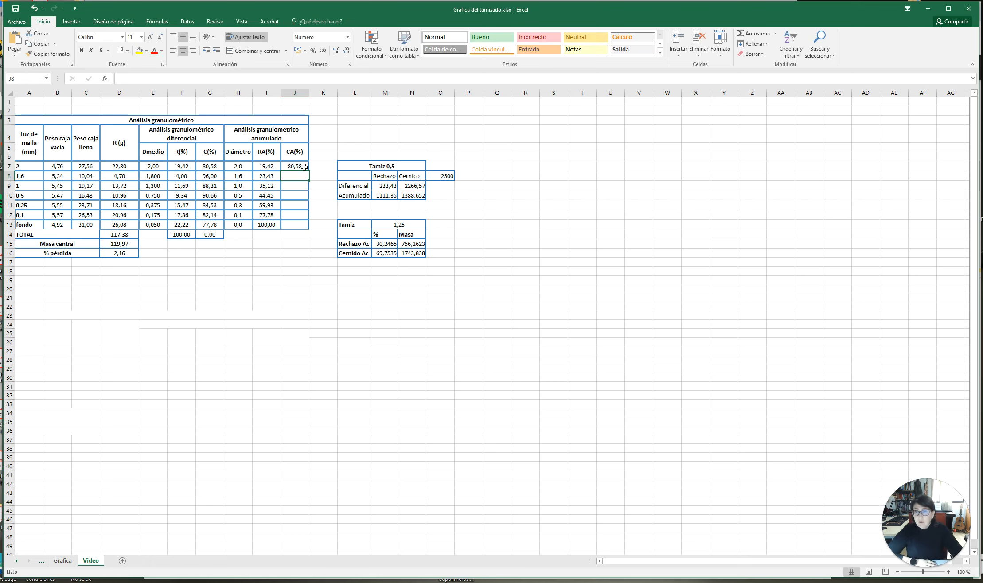
Step: Fill the CA(%) formula from J7 down through J13 and save the workbook
left_click_drag(311, 171, 291, 234)
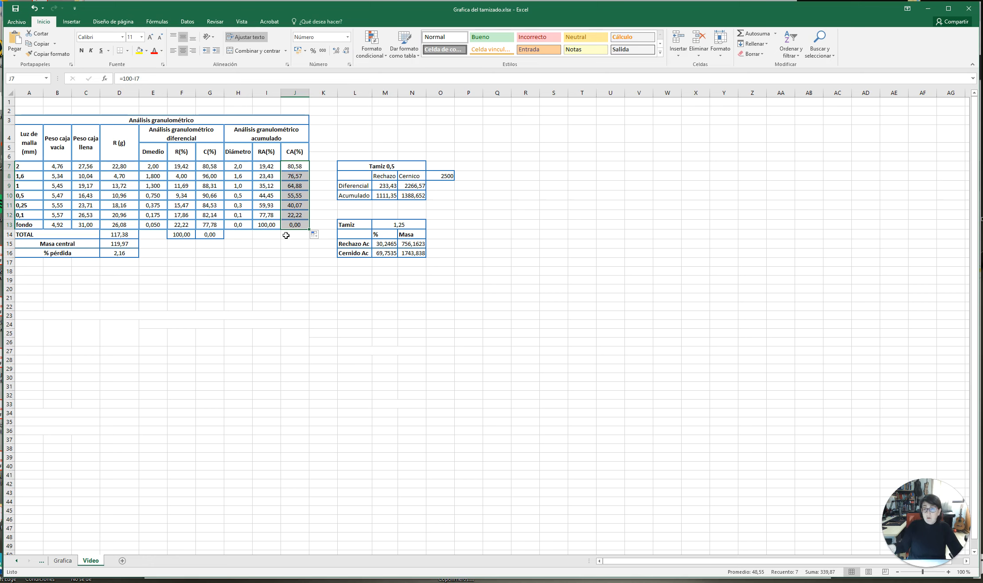
left_click(248, 291)
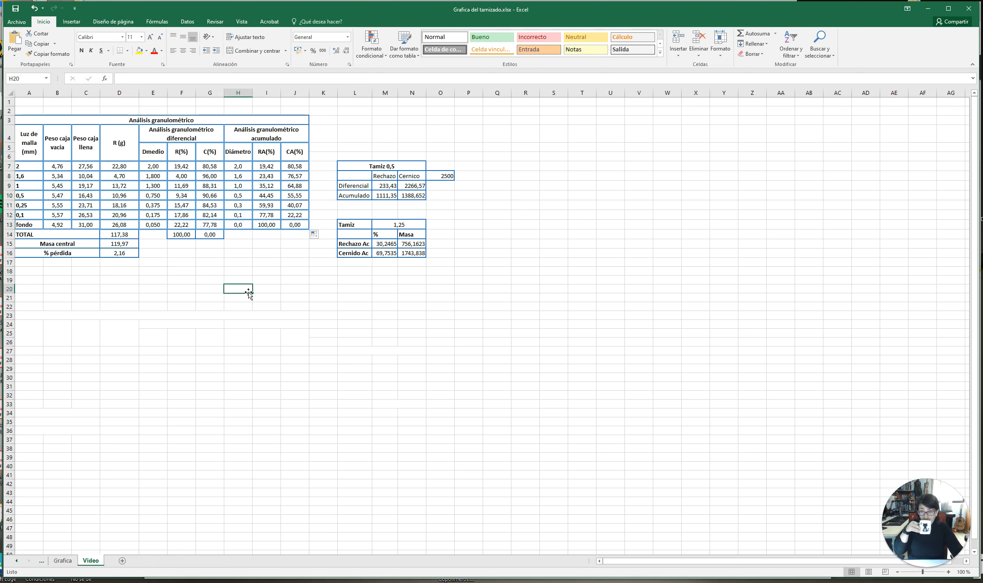
left_click(15, 9)
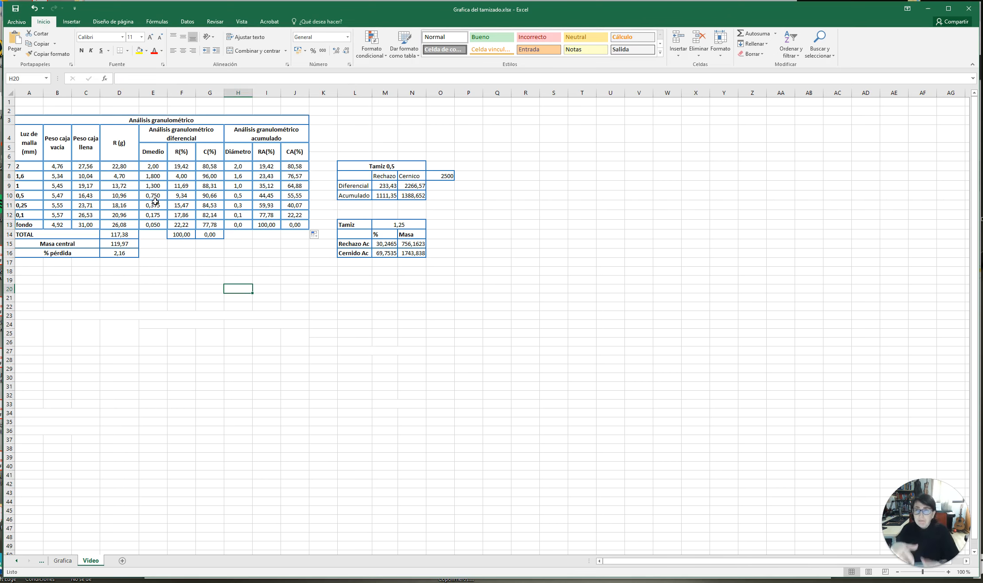
Step: Switch to the practice PDF in Chrome and review its graph tasks and CUESTIONES section against the completed granulometric table
key("alt+Tab")
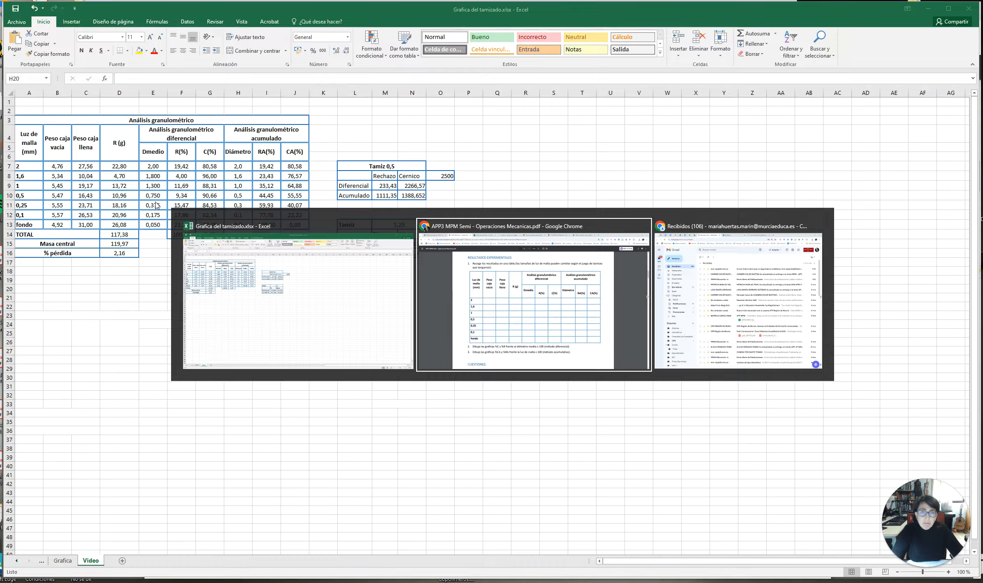
scroll(396, 328, "up", 5, "ctrl")
scroll(393, 335, "down", 5)
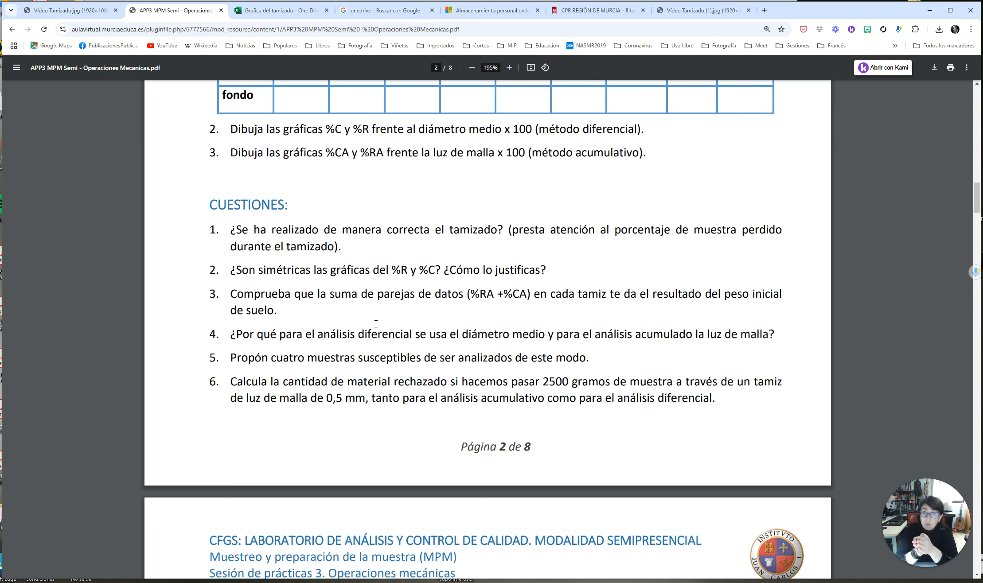
key("alt+Tab")
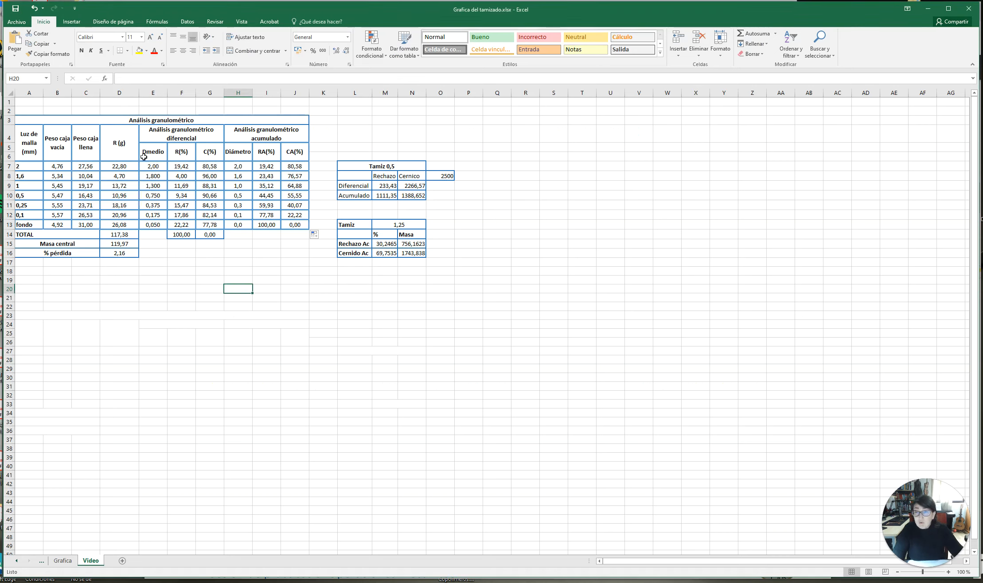
key("alt+Tab")
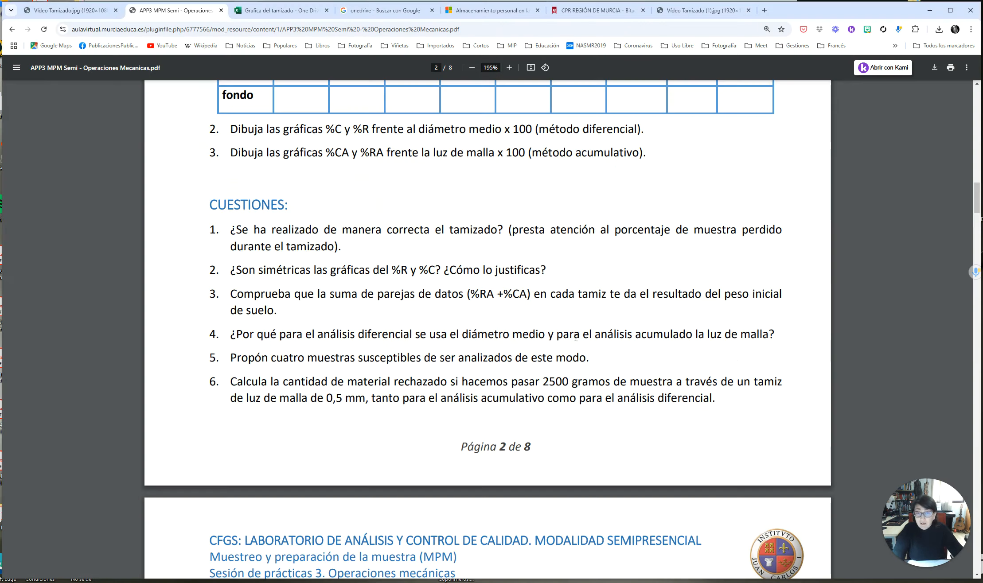
key("alt+Tab")
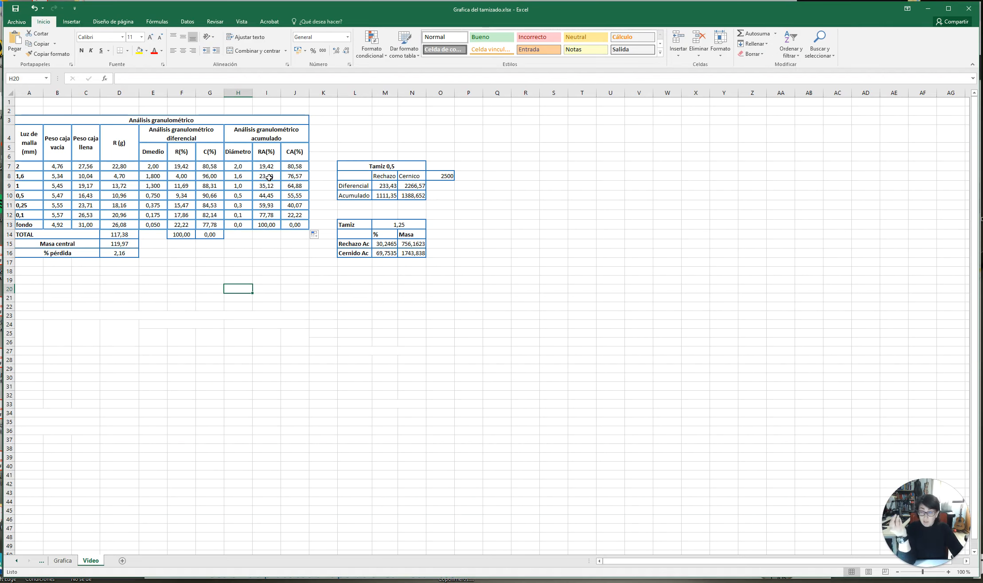
key("alt+Tab")
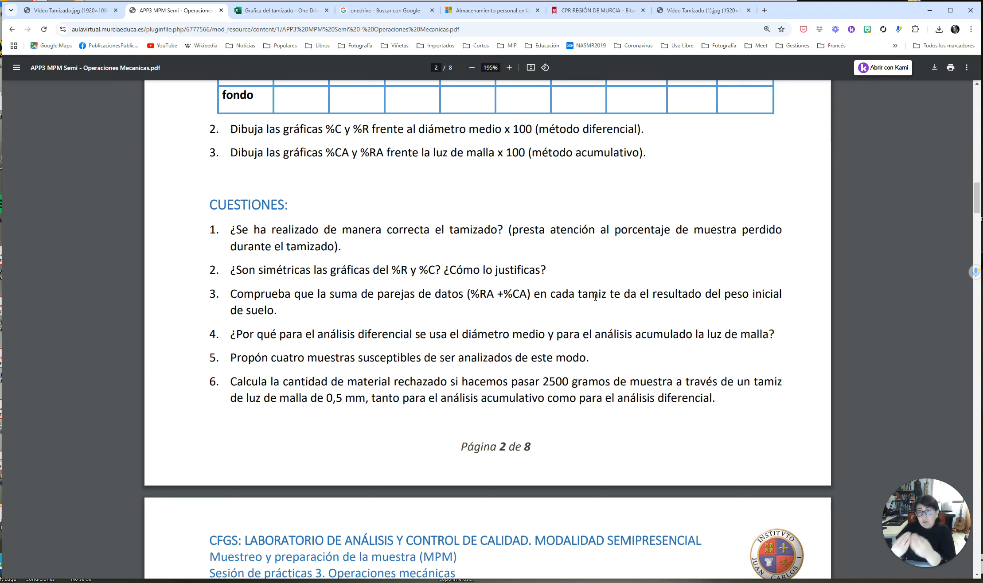
key("alt+Tab")
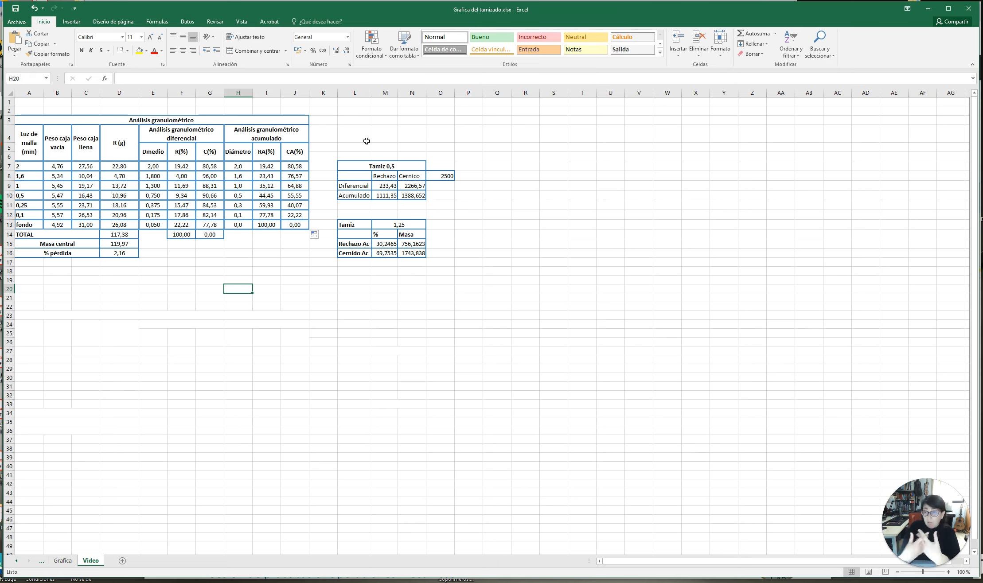
key("alt+Tab")
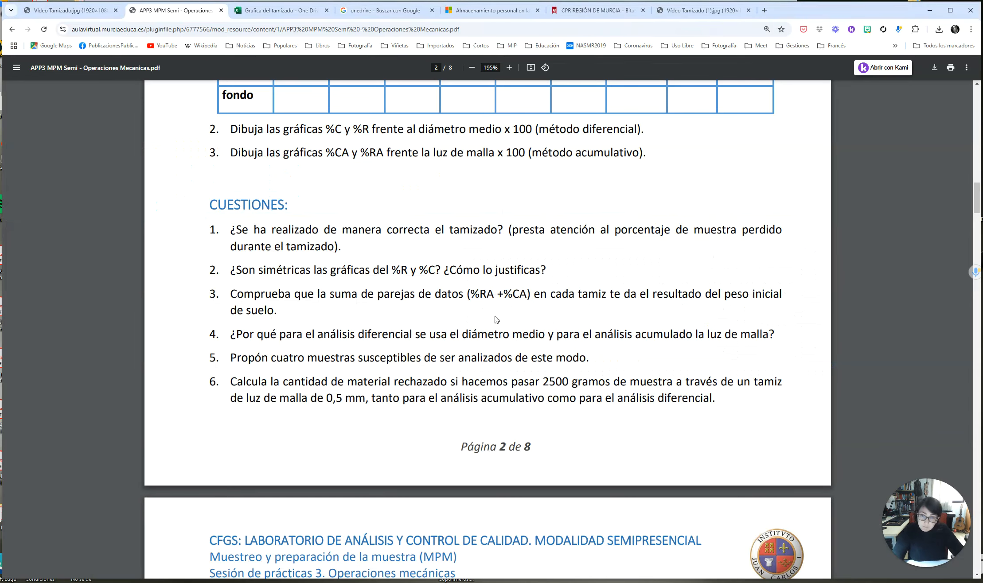
scroll(503, 365, "down", 1)
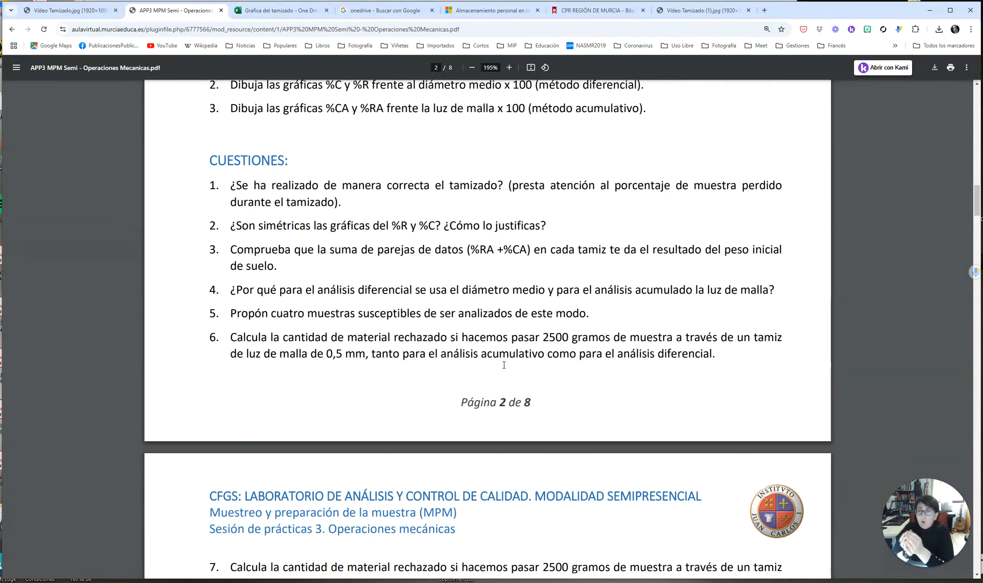
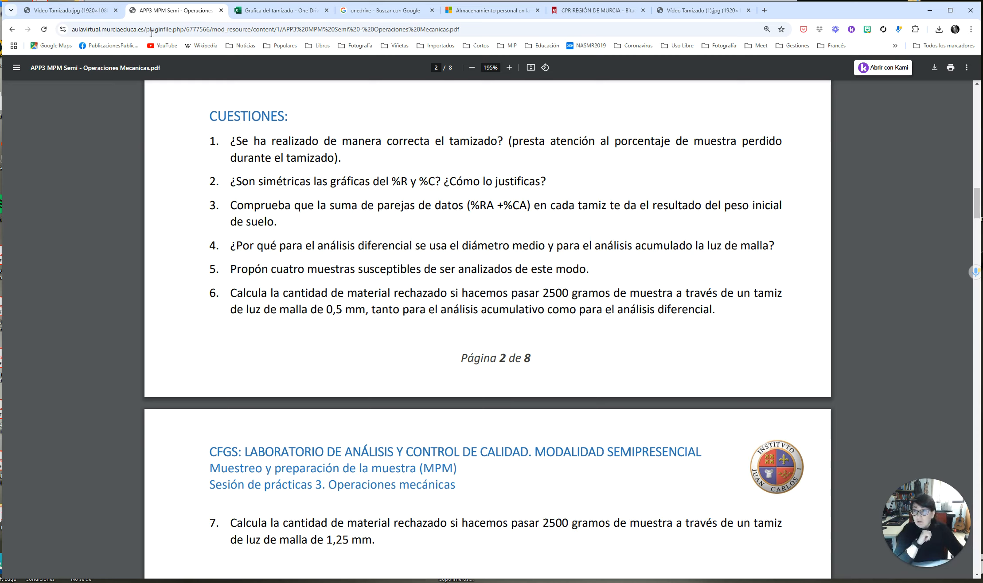
Step: Compare the 0,5 mm sieve row in the Excel table with question 6, and check question 7 about the 1,25 mm sieve
key("alt+Tab")
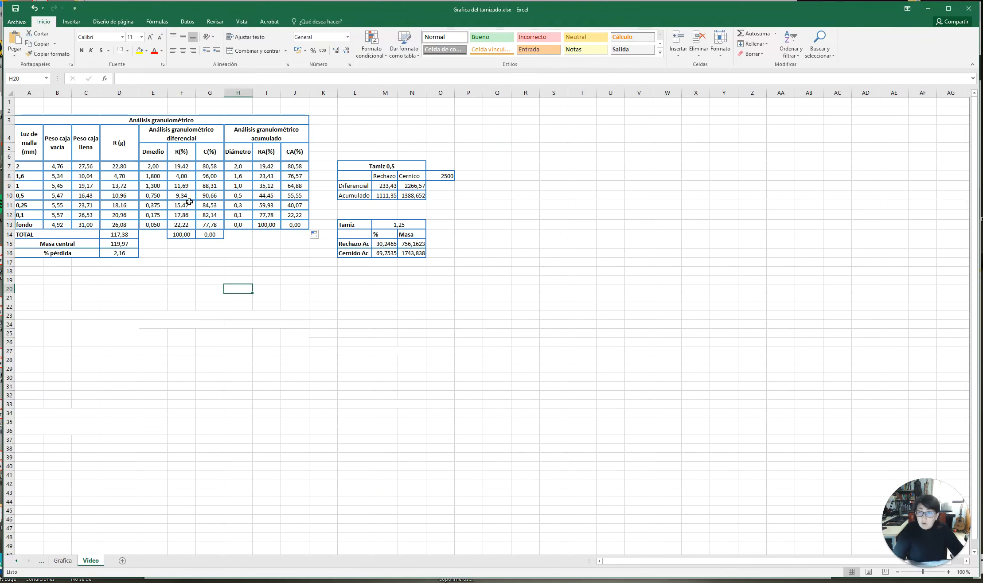
left_click(9, 195)
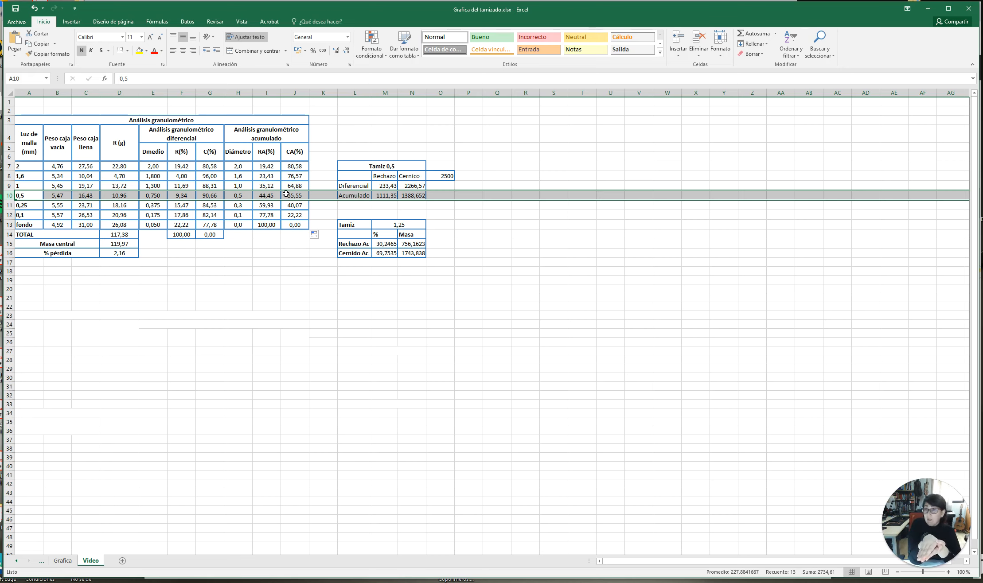
key("alt+Tab")
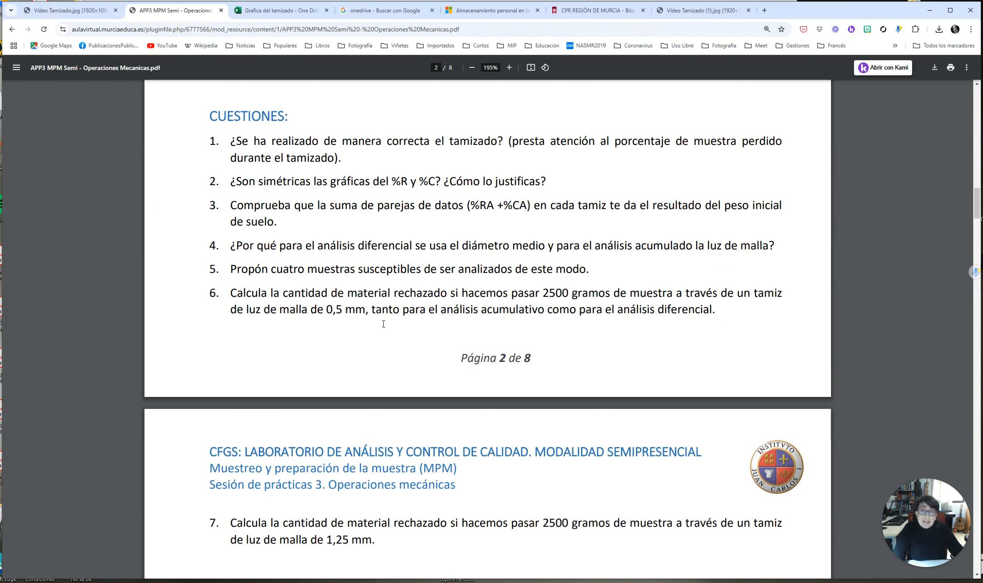
scroll(424, 284, "down", 3)
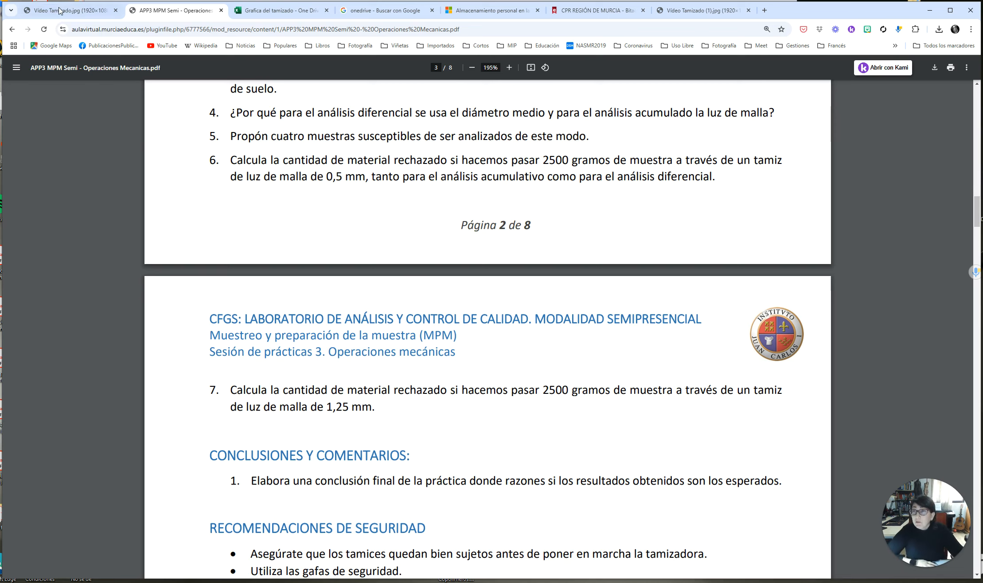
key("alt+Tab")
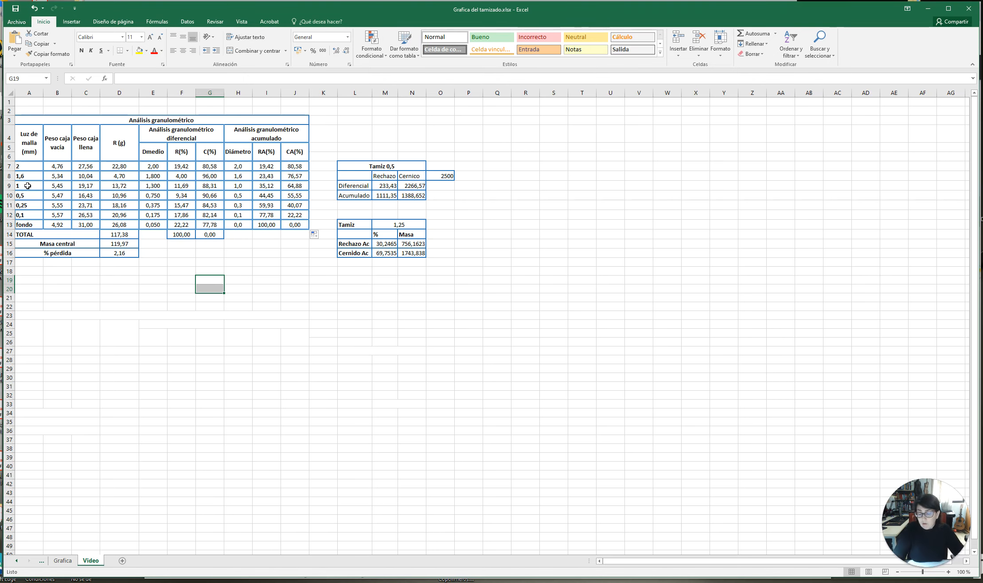
key("alt+Tab")
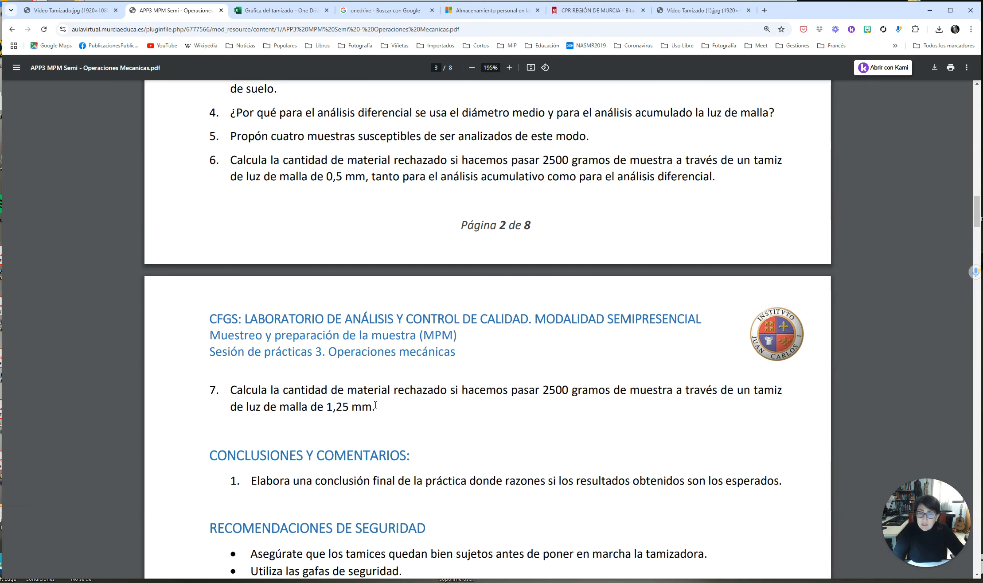
key("alt+Tab")
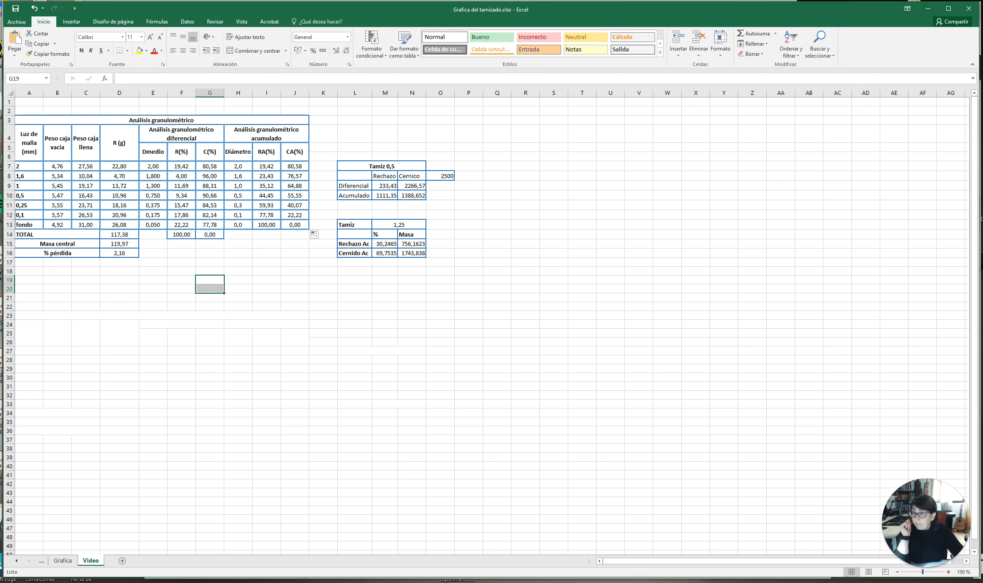
left_click_drag(482, 201, 736, 193)
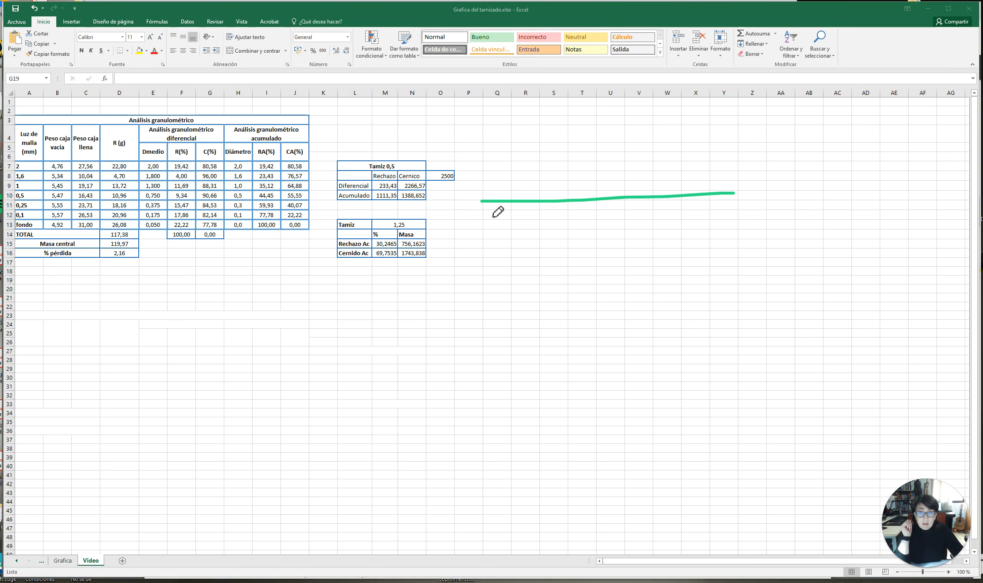
left_click_drag(513, 188, 514, 215)
left_click_drag(700, 179, 706, 209)
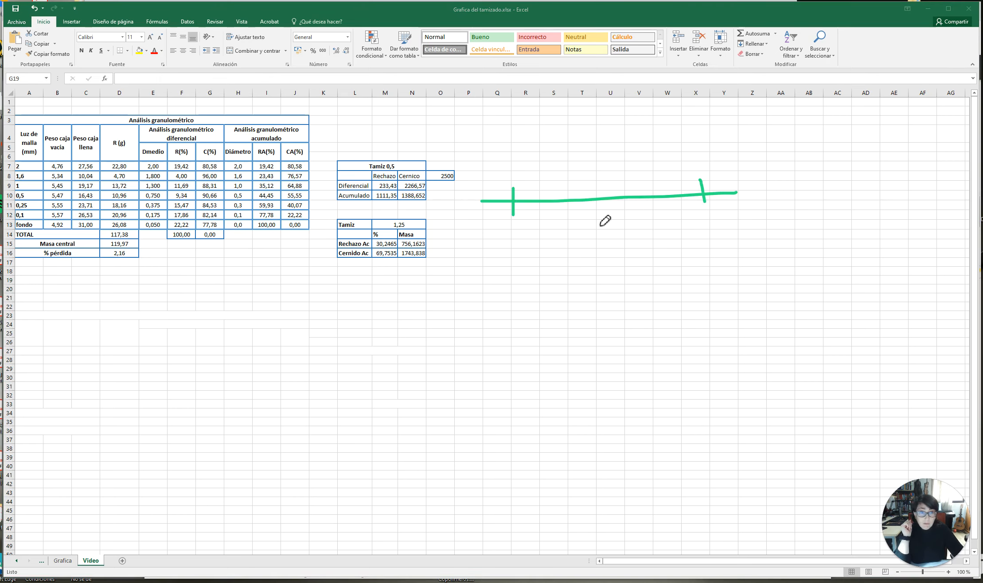
mouse_move(496, 238)
left_mouse_down()
mouse_move(518, 227)
mouse_move(514, 245)
left_mouse_up()
mouse_move(699, 237)
left_mouse_down()
mouse_move(725, 252)
mouse_move(739, 235)
left_mouse_up()
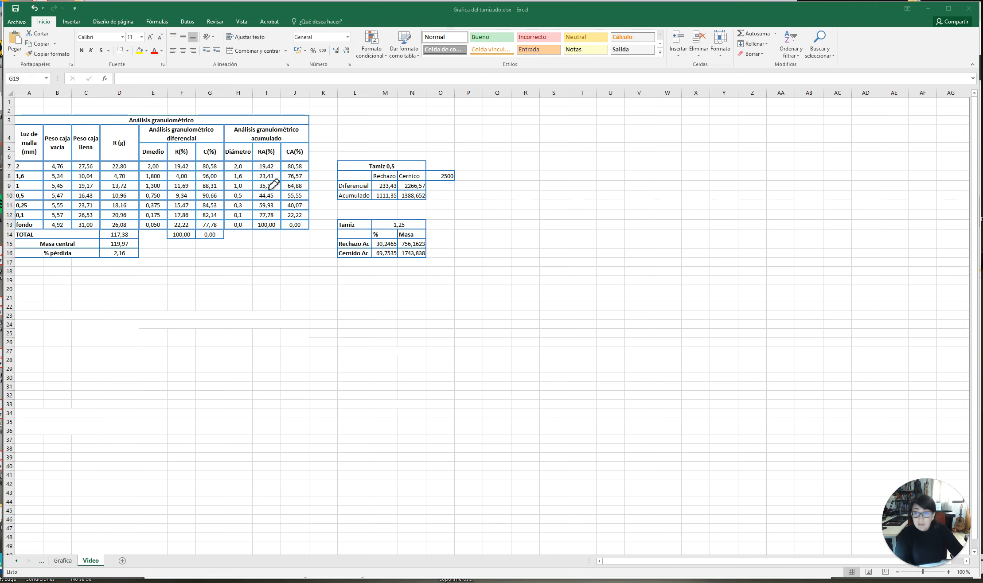
left_click_drag(502, 212, 979, 196)
left_click(571, 195)
left_click(488, 275)
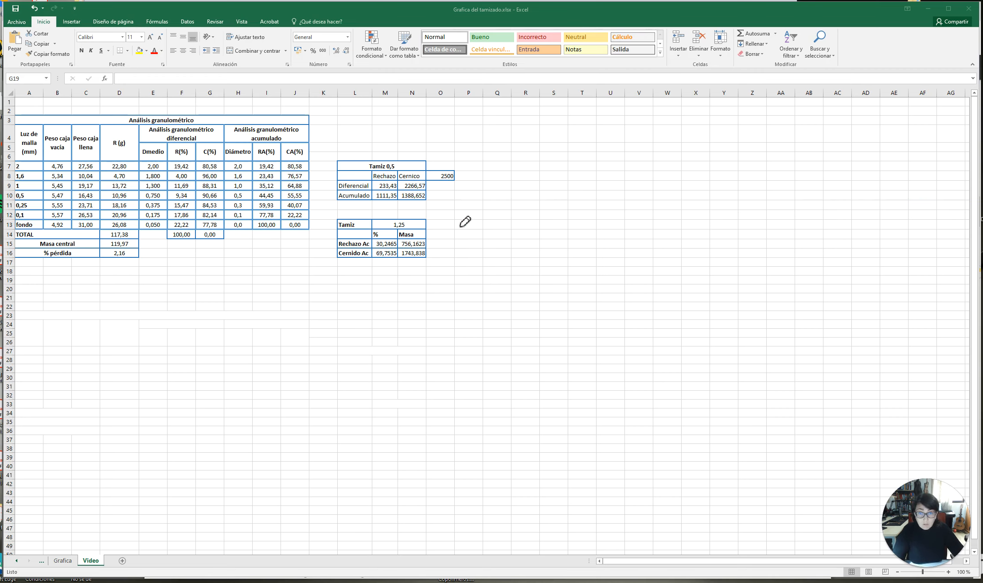
Step: Sketch an interpolation line beside the tables with marks labelled 1, 1,25 and 1,6, an X above 1,25 and 35,12 above 1
left_click_drag(459, 223, 671, 224)
left_click_drag(472, 212, 475, 235)
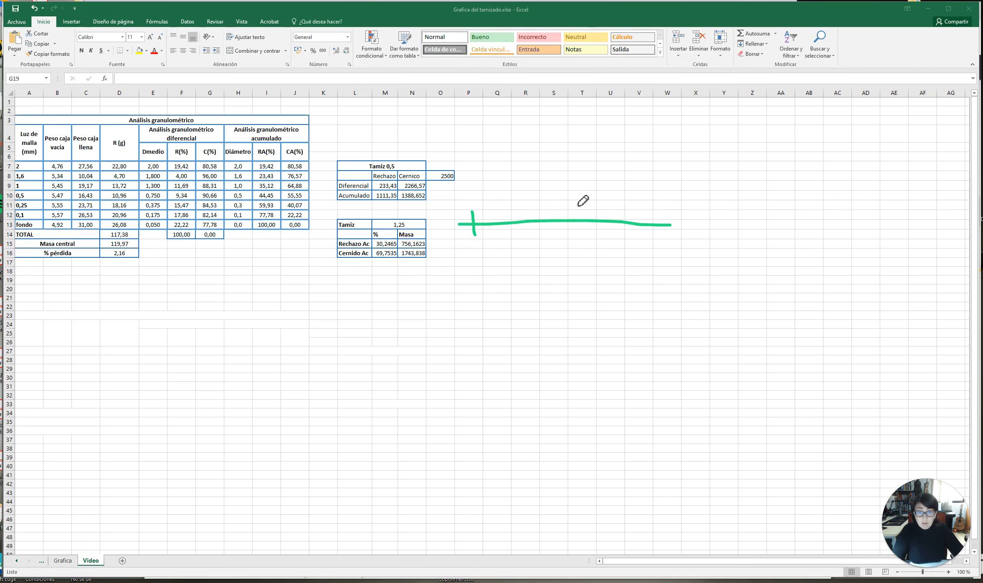
left_click_drag(582, 208, 589, 238)
left_click_drag(662, 211, 672, 248)
mouse_move(599, 164)
left_mouse_down()
mouse_move(578, 177)
mouse_move(595, 184)
left_mouse_up()
left_click_drag(468, 254, 485, 259)
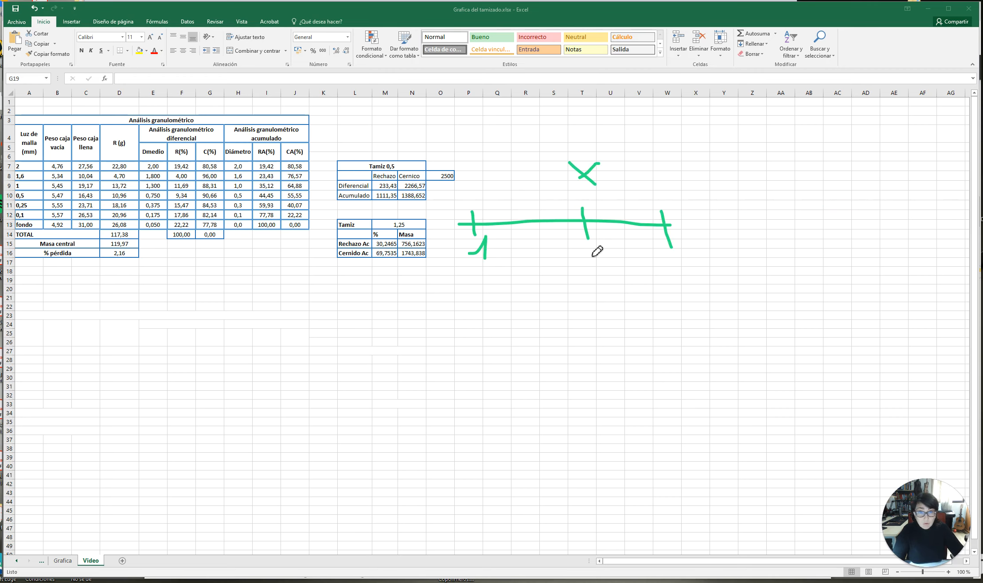
mouse_move(575, 255)
left_mouse_down()
mouse_move(608, 264)
mouse_move(617, 244)
mouse_move(674, 279)
mouse_move(687, 271)
left_mouse_up()
left_click(696, 254)
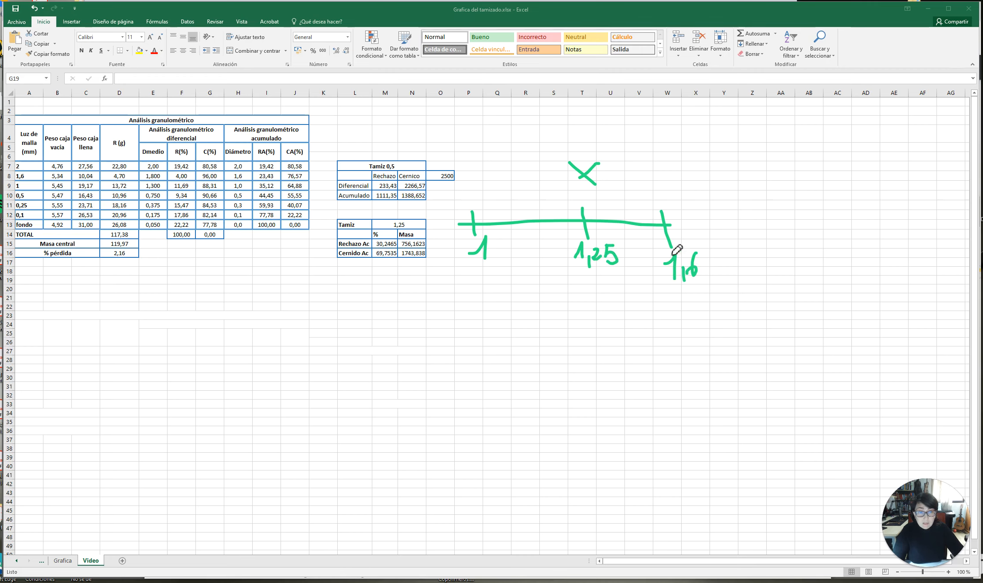
mouse_move(459, 188)
left_mouse_down()
mouse_move(467, 193)
mouse_move(459, 200)
mouse_move(492, 204)
mouse_move(472, 202)
mouse_move(493, 187)
mouse_move(513, 212)
mouse_move(539, 200)
mouse_move(494, 219)
left_mouse_up()
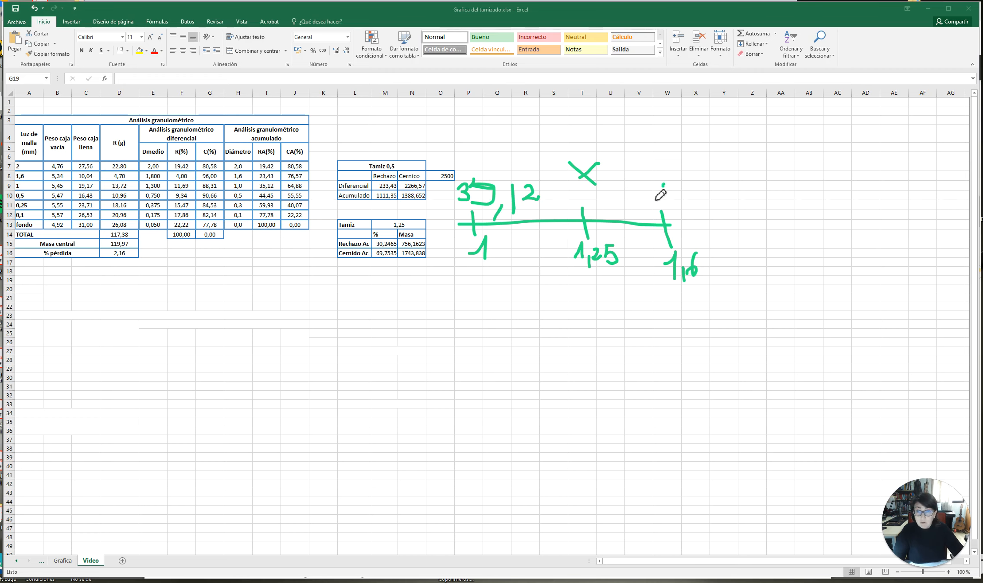
mouse_move(650, 186)
left_mouse_down()
mouse_move(664, 202)
mouse_move(675, 195)
mouse_move(684, 218)
mouse_move(719, 194)
mouse_move(694, 203)
left_mouse_up()
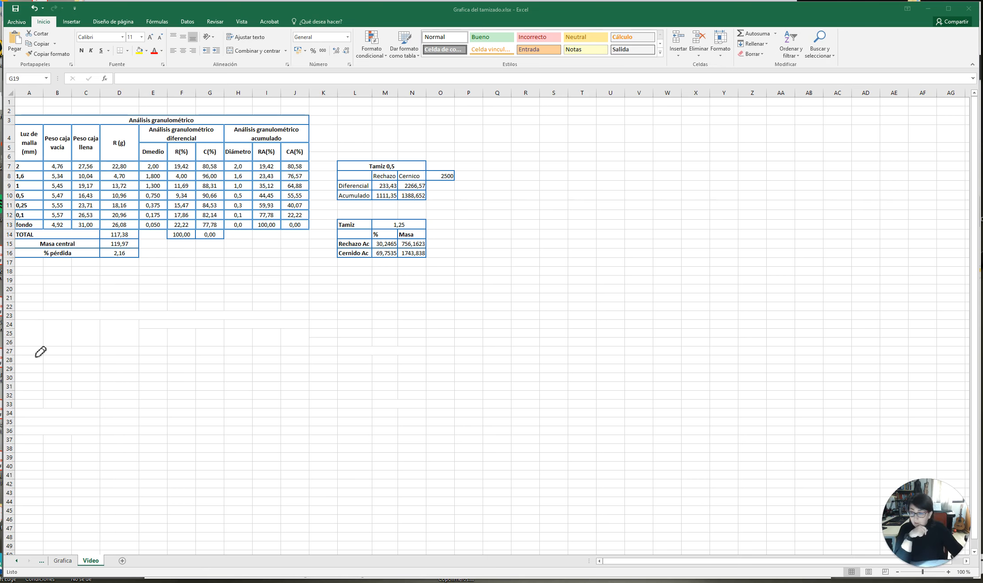
Step: Clear the drawn annotations and examine the differential and accumulated analysis charts on the Grafica sheet
left_click(62, 563)
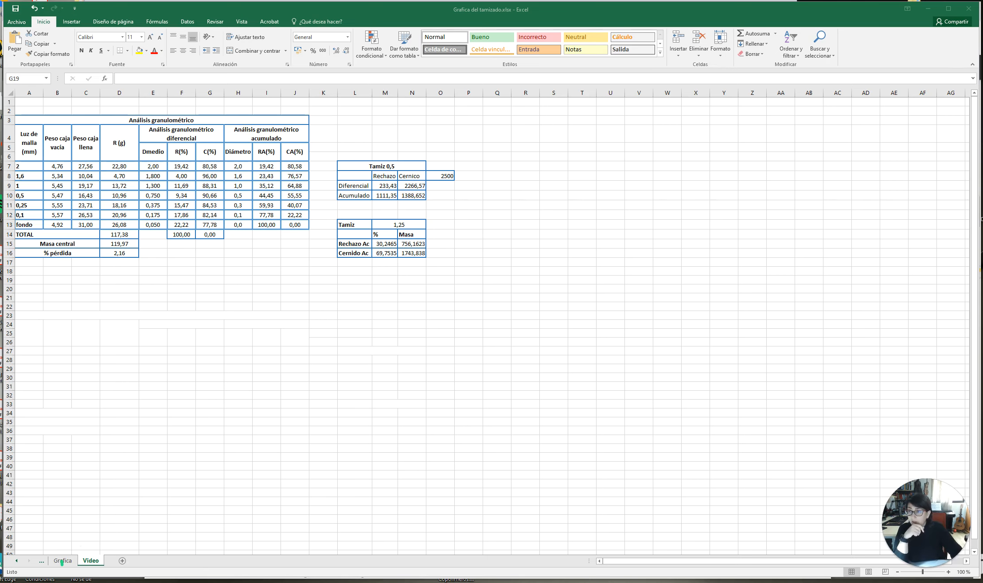
left_click(65, 561)
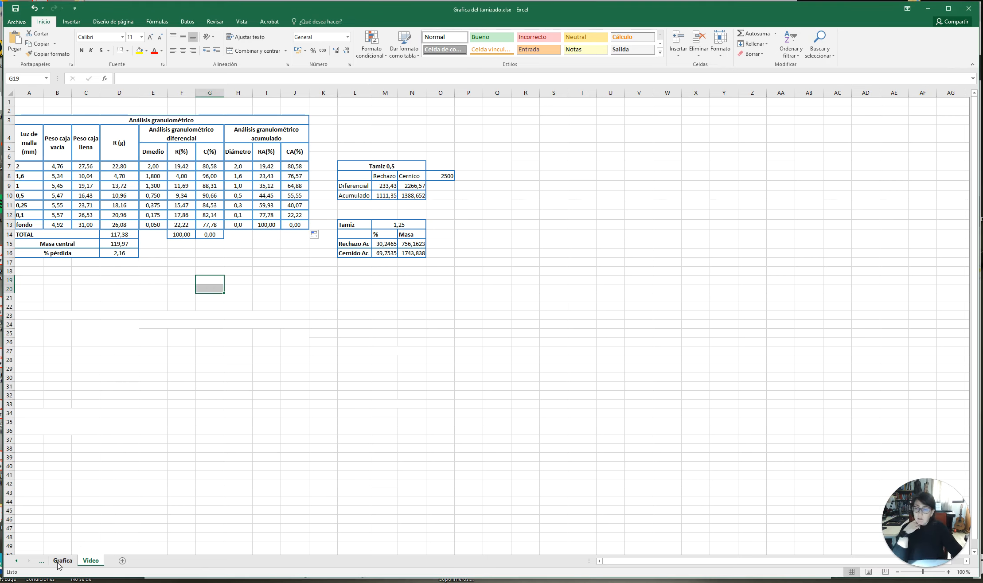
left_click(61, 559)
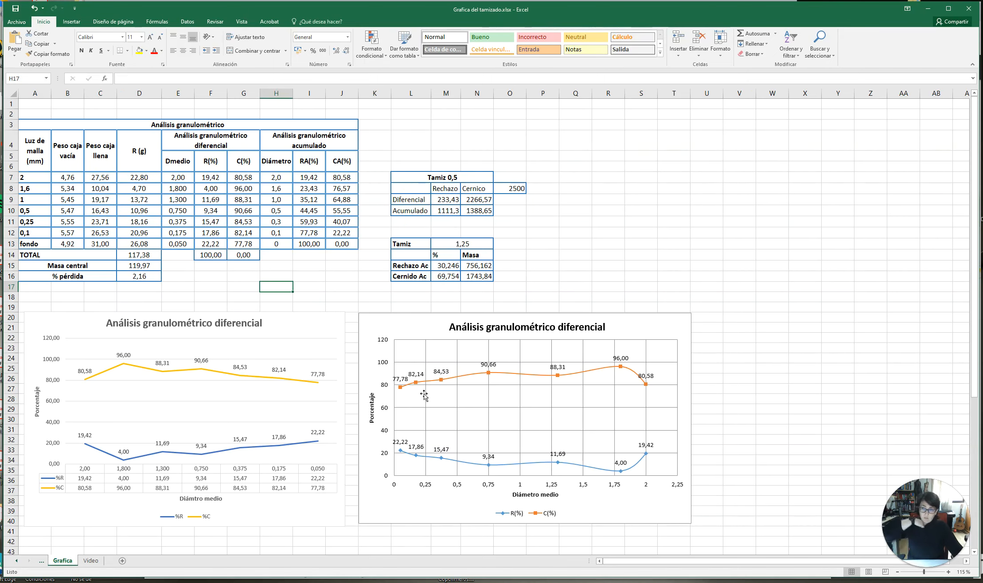
scroll(534, 288, "down", 7)
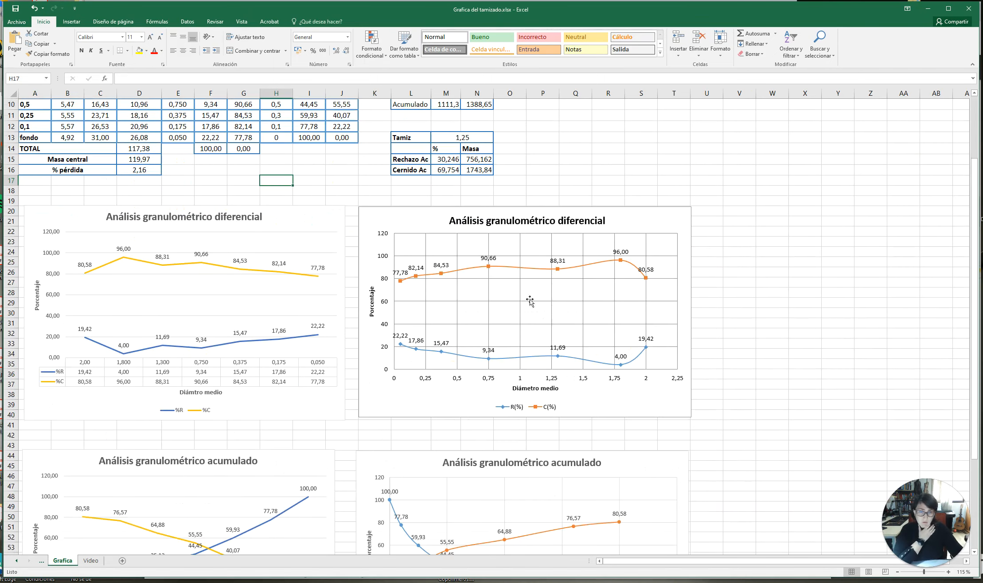
scroll(530, 294, "up", 5)
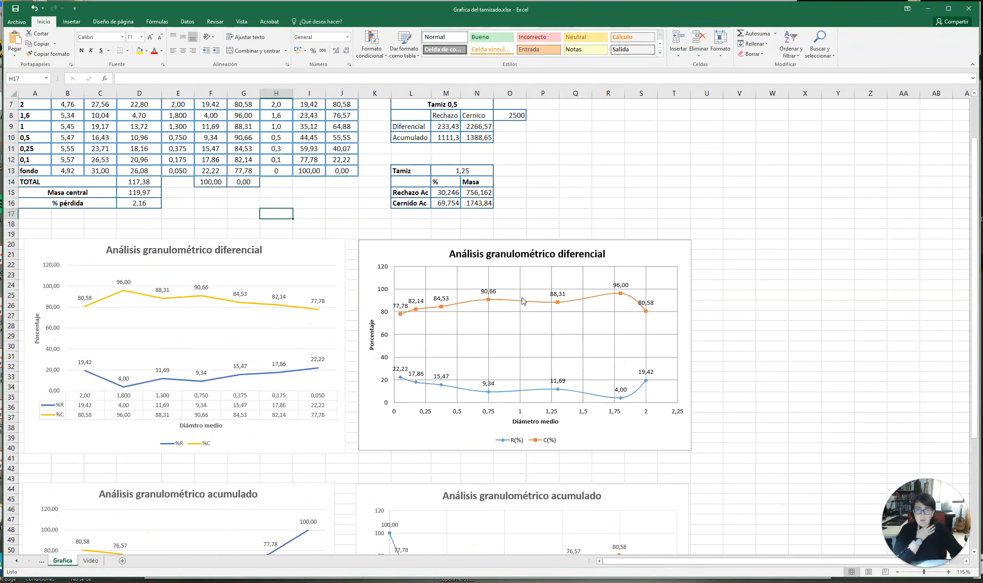
scroll(289, 292, "up", 2)
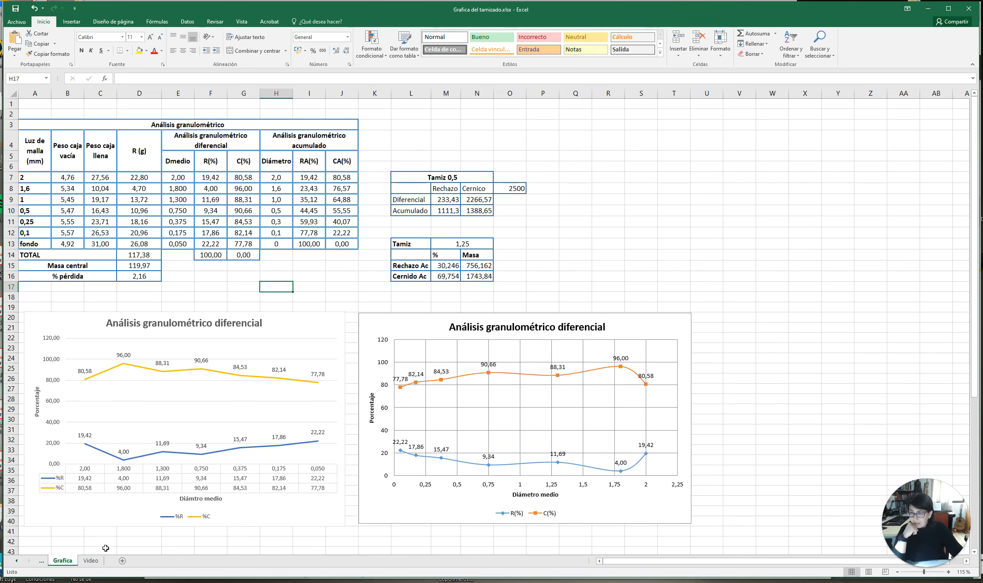
Step: Return to the Video sheet, check the differential columns from Dmedio to C(%), and select the Dmedio header cell
left_click(90, 561)
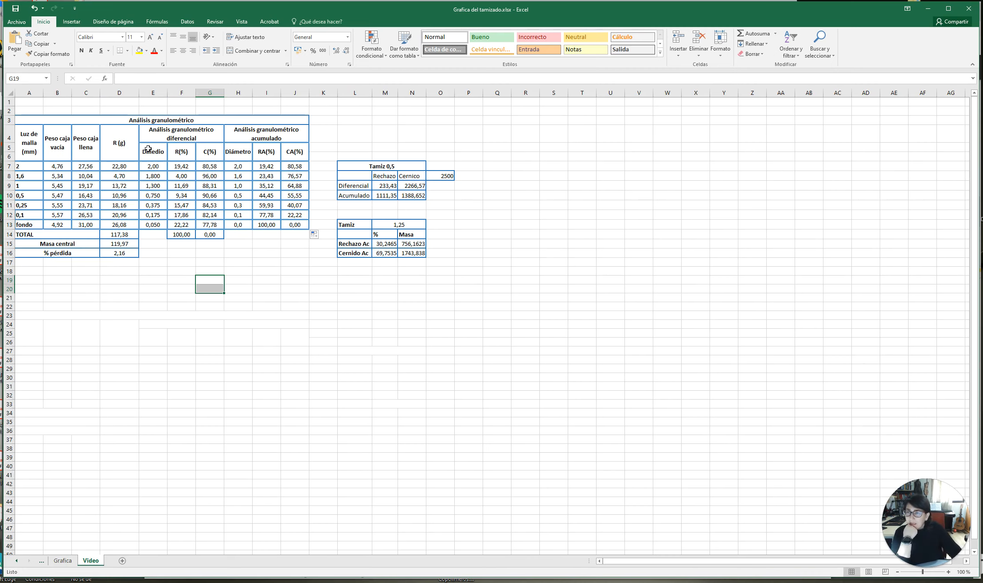
left_click_drag(146, 147, 213, 225)
left_click(234, 281)
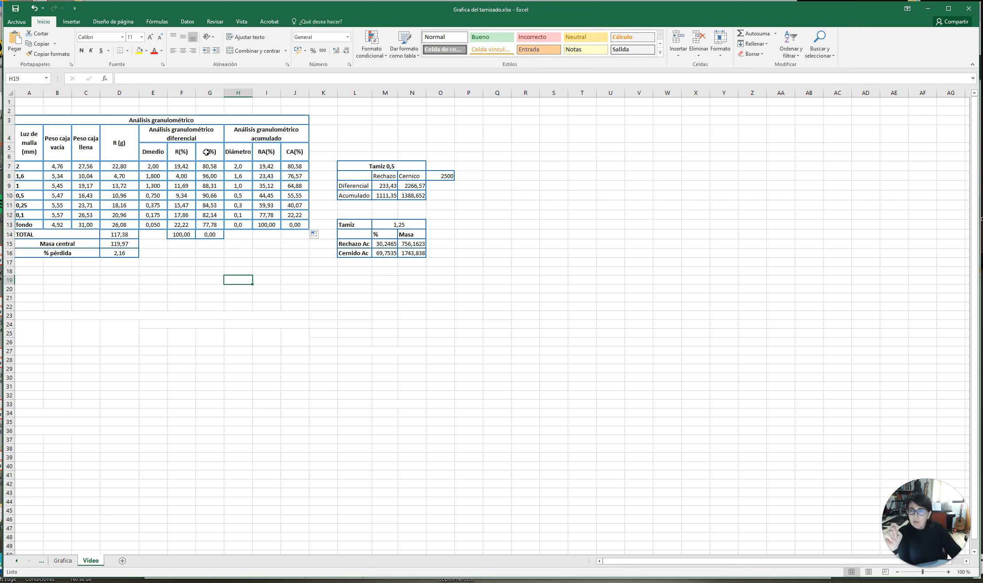
left_click(154, 151)
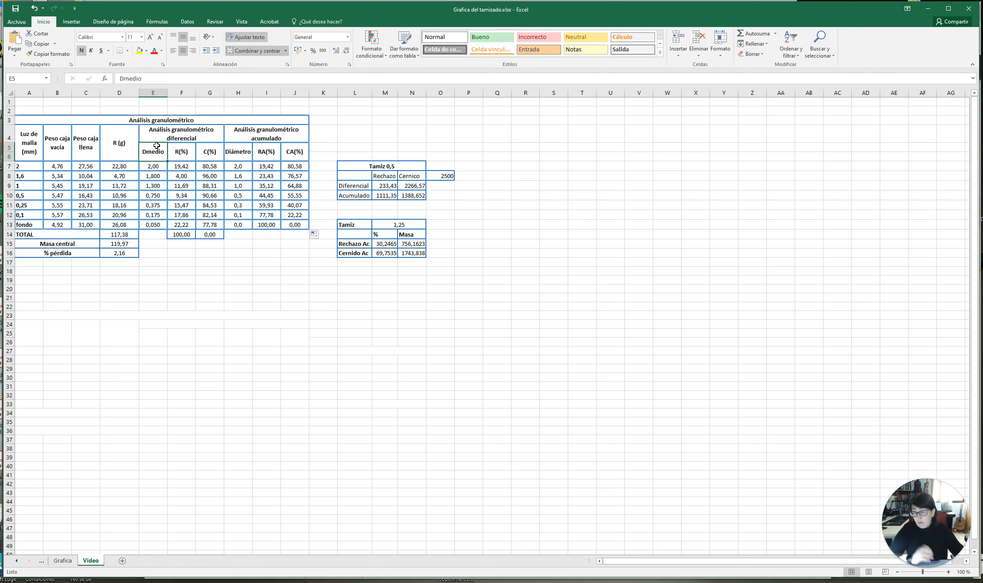
Step: Select the differential analysis data from the Dmedio, R(%) and C(%) headers down to the fondo row
left_click(209, 298)
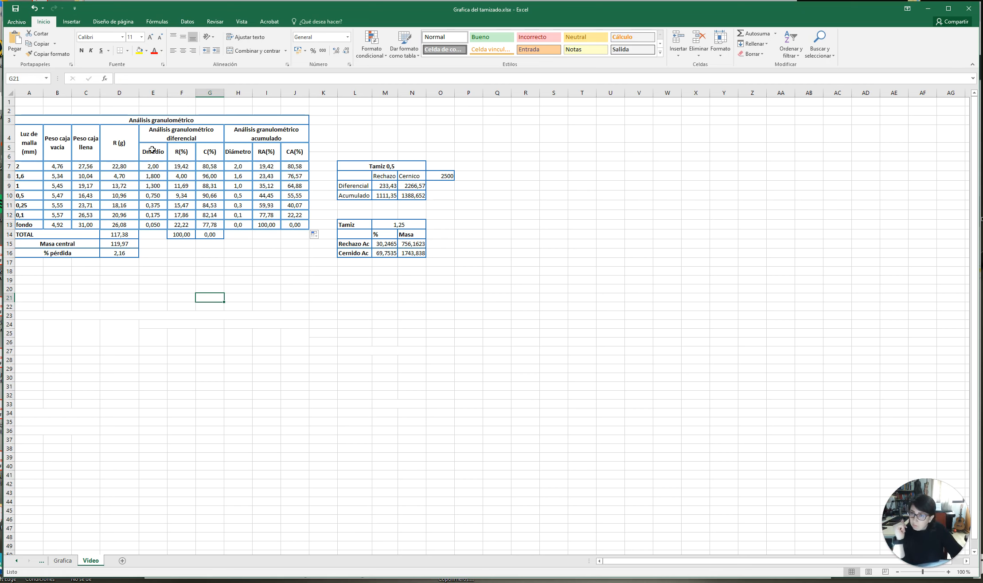
left_click_drag(149, 150, 214, 226)
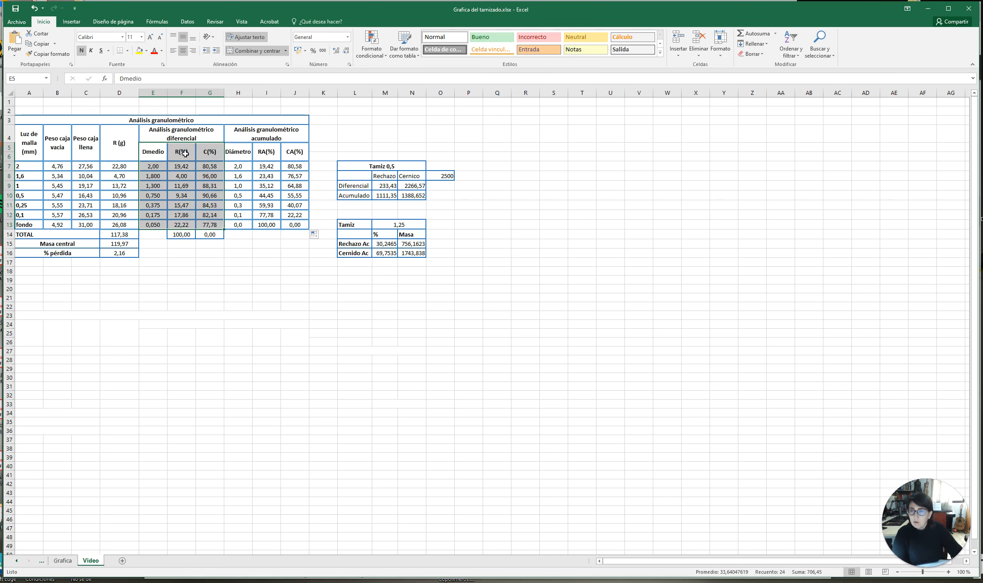
left_click_drag(159, 177, 161, 205)
left_click_drag(147, 150, 207, 224)
left_click(71, 22)
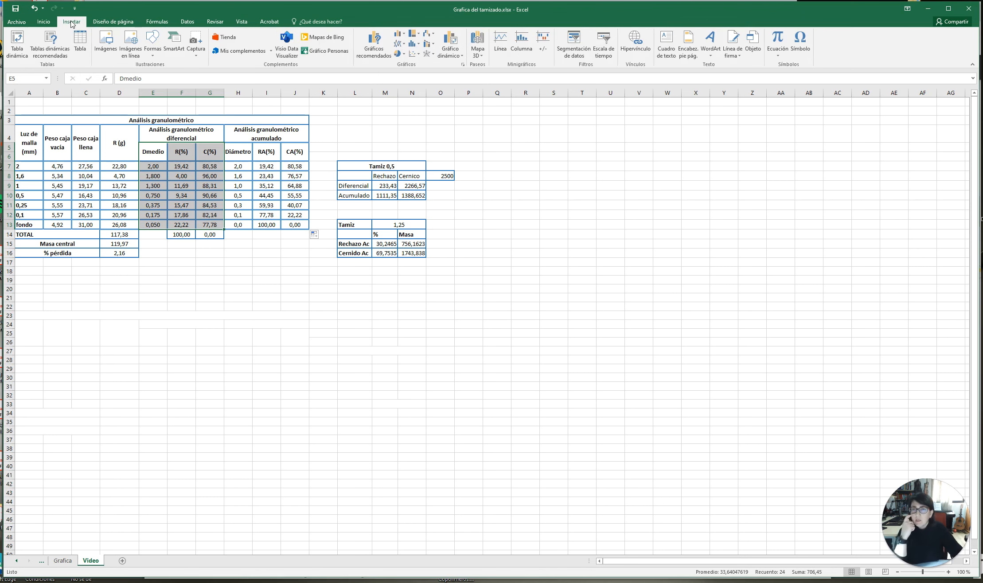
left_click(463, 65)
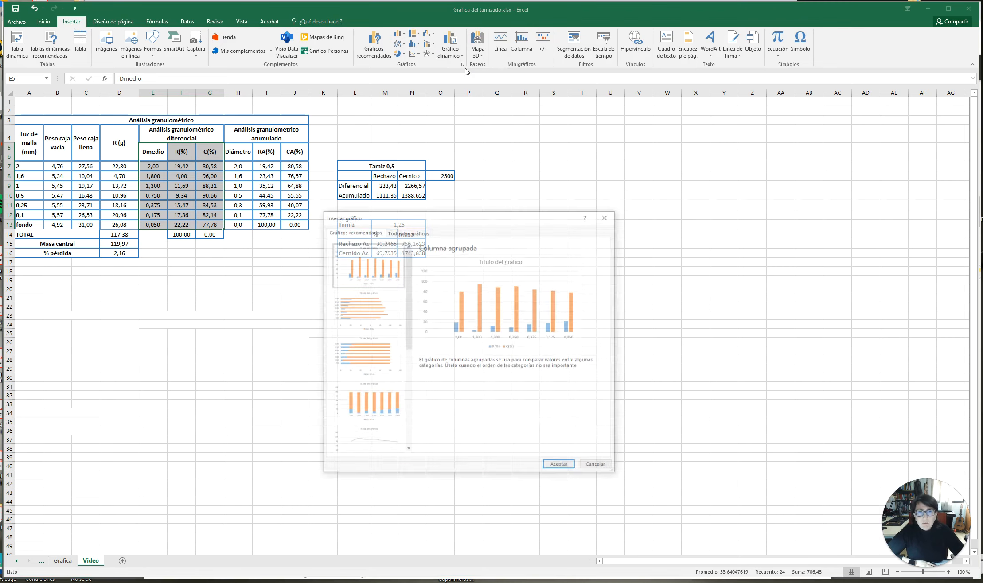
left_click_drag(493, 214, 566, 170)
left_click(680, 171)
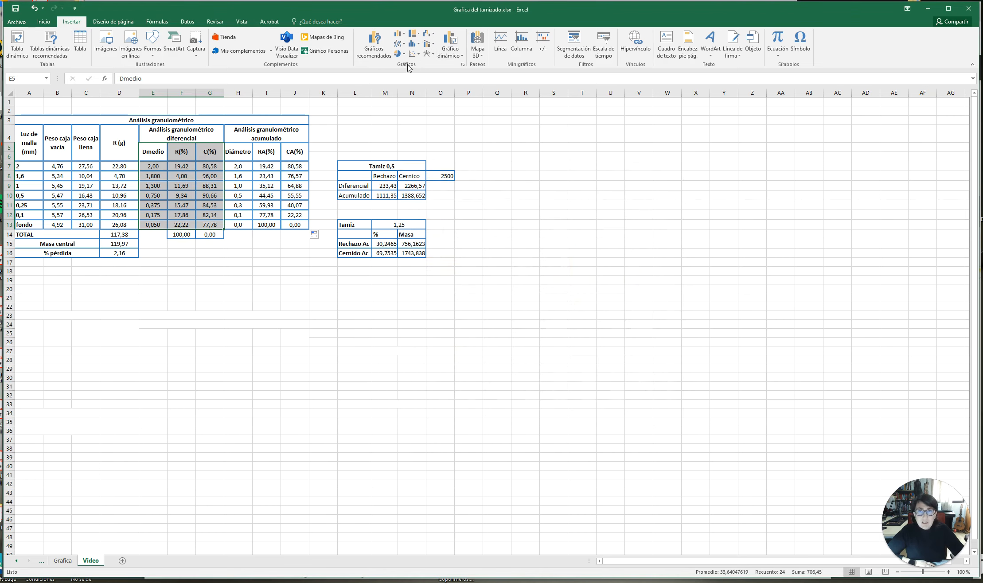
Step: Insert an XY scatter chart with straight lines and markers, using the variant that plots R(%) and C(%) against Dmedio
left_click(462, 64)
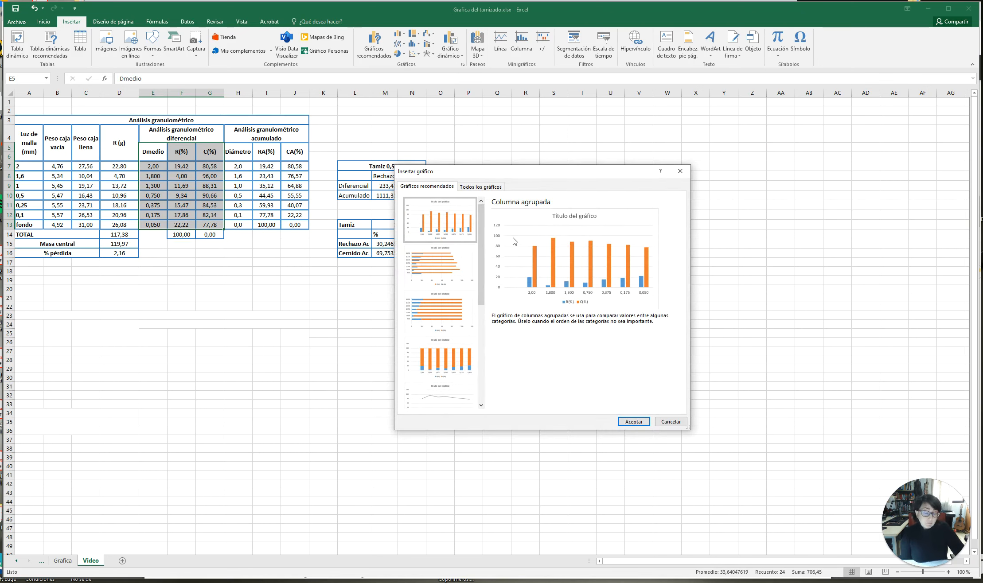
left_click(483, 187)
mouse_move(535, 287)
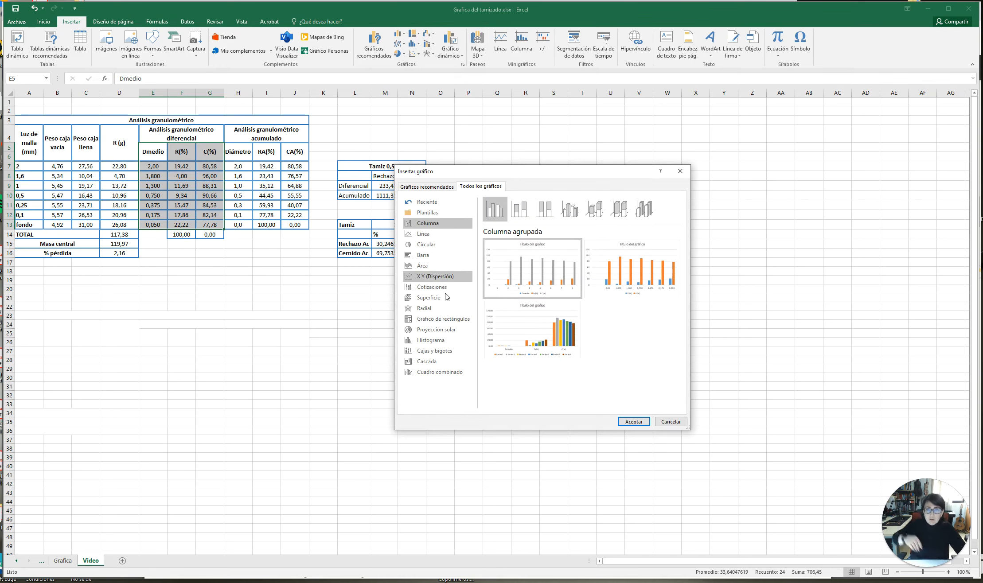
left_click(437, 280)
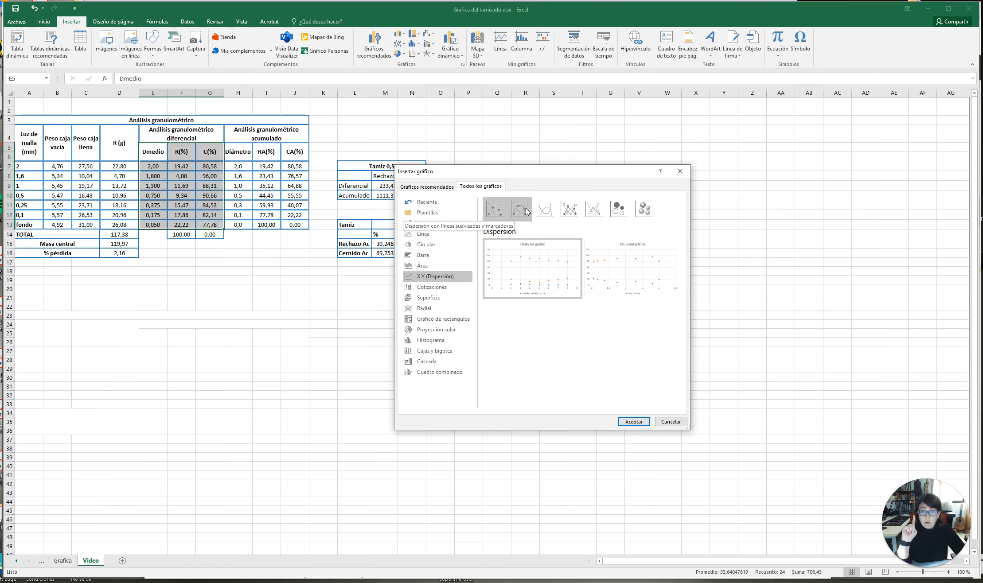
left_click(569, 207)
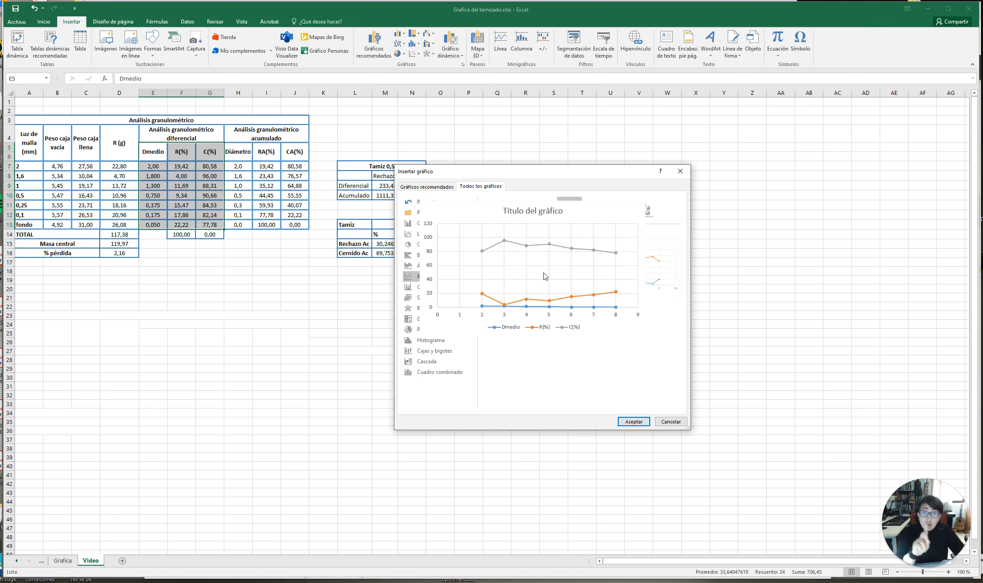
mouse_move(638, 278)
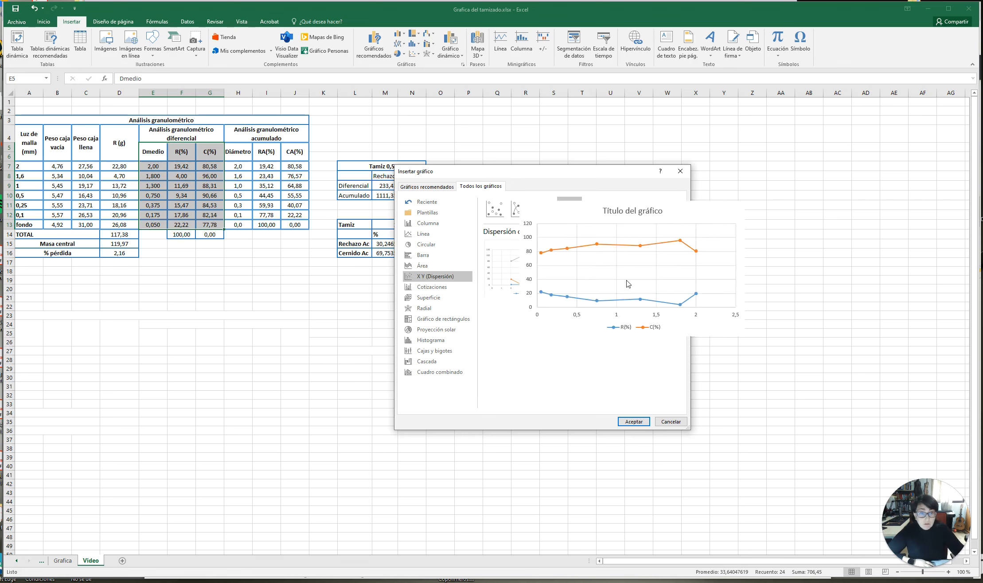
left_click(633, 421)
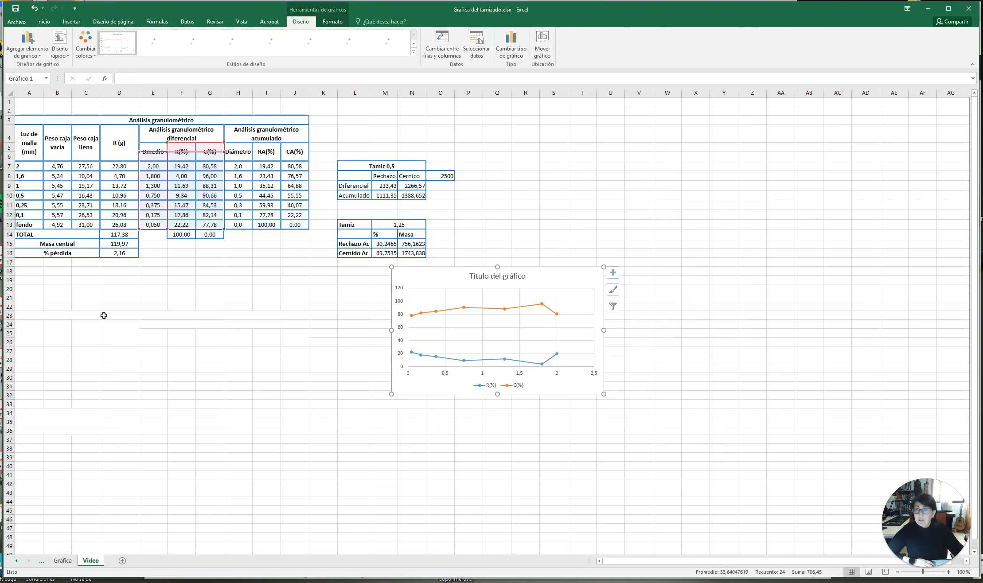
Step: Move the new chart into the empty area below the granulometric table and enlarge it to span roughly columns A to J
left_click_drag(566, 279, 211, 288)
left_click_drag(249, 404, 318, 455)
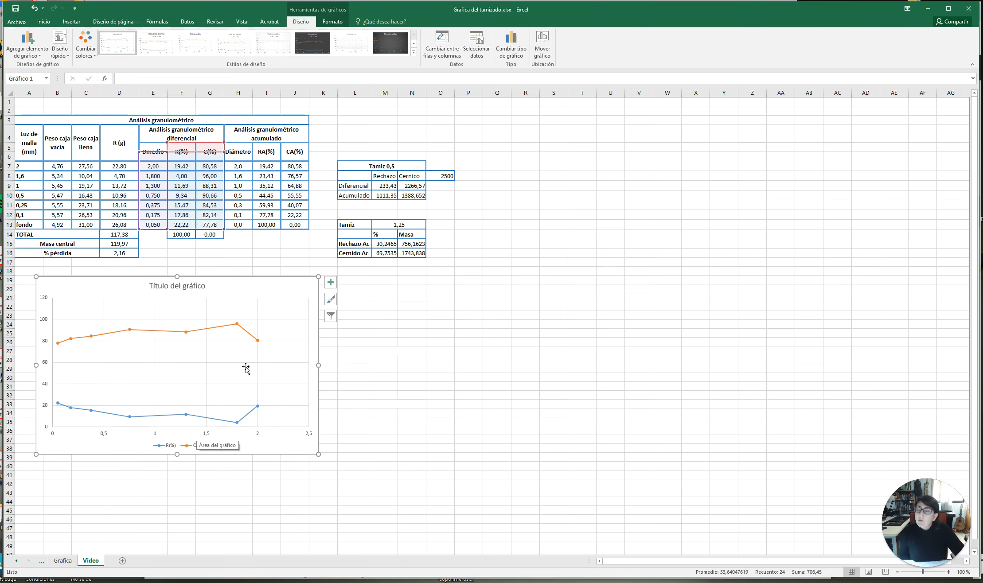
left_click(335, 303)
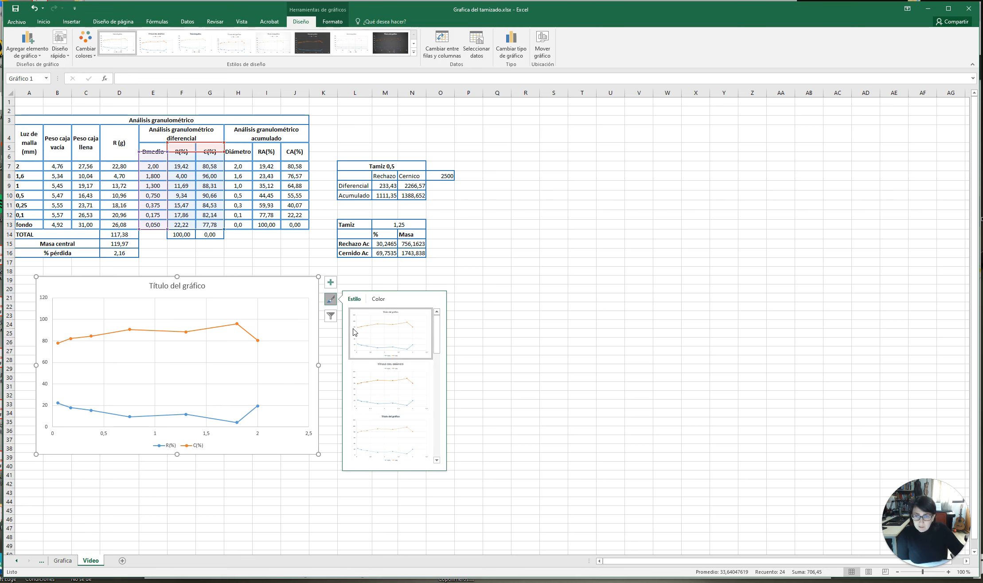
Step: Add axis titles to the chart and rename the horizontal axis title "Diámetro medio"
left_click(330, 283)
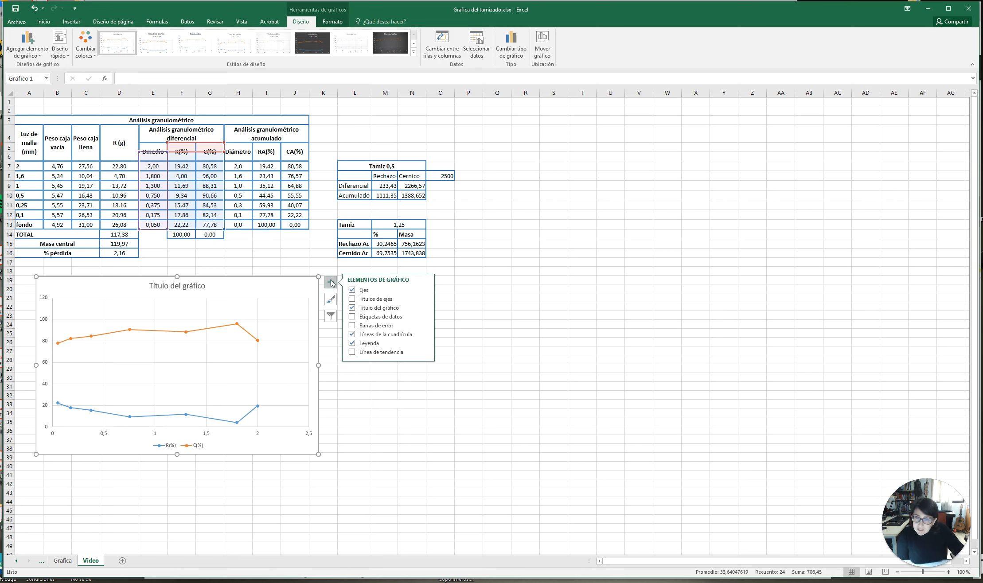
left_click(353, 300)
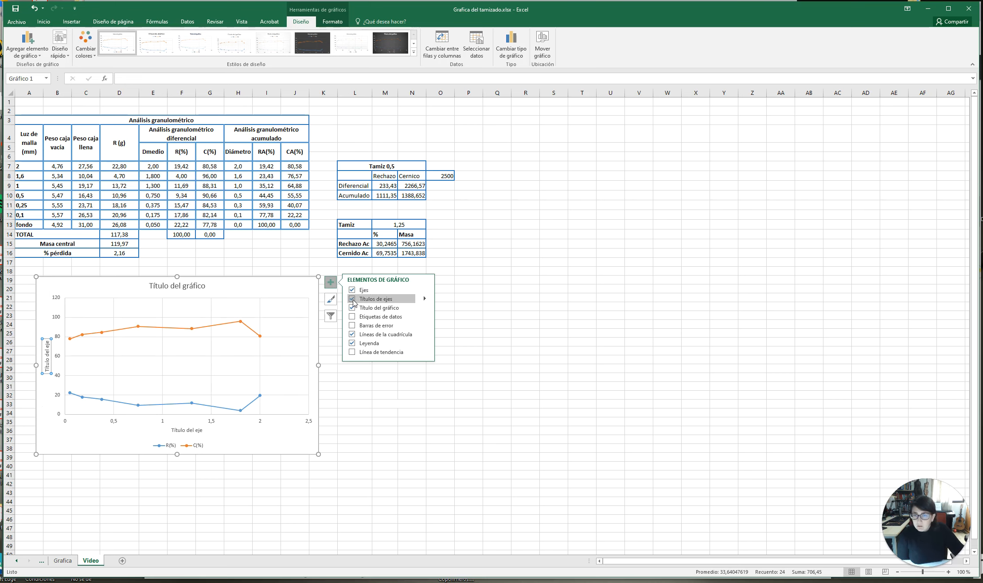
left_click(187, 430)
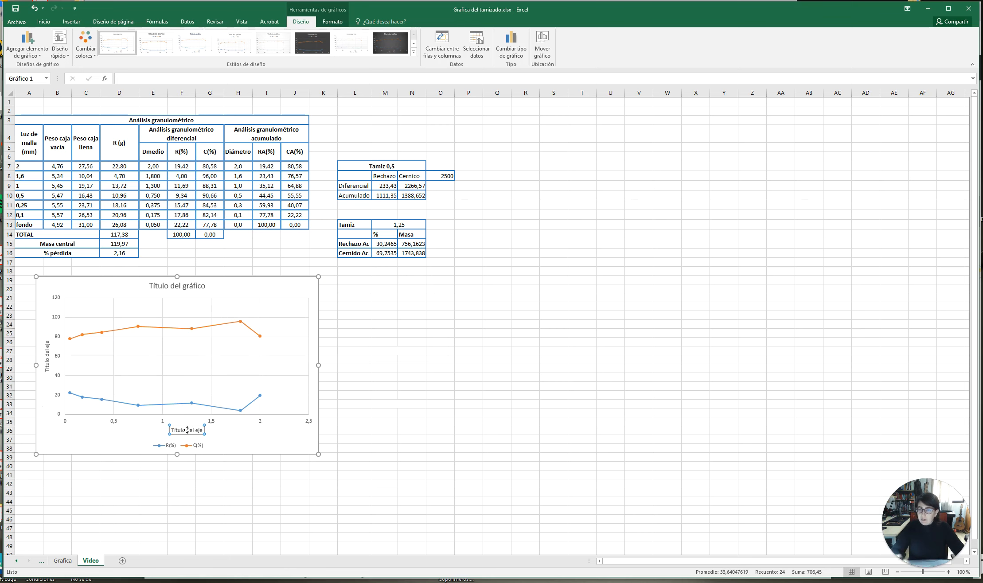
double_click(187, 430)
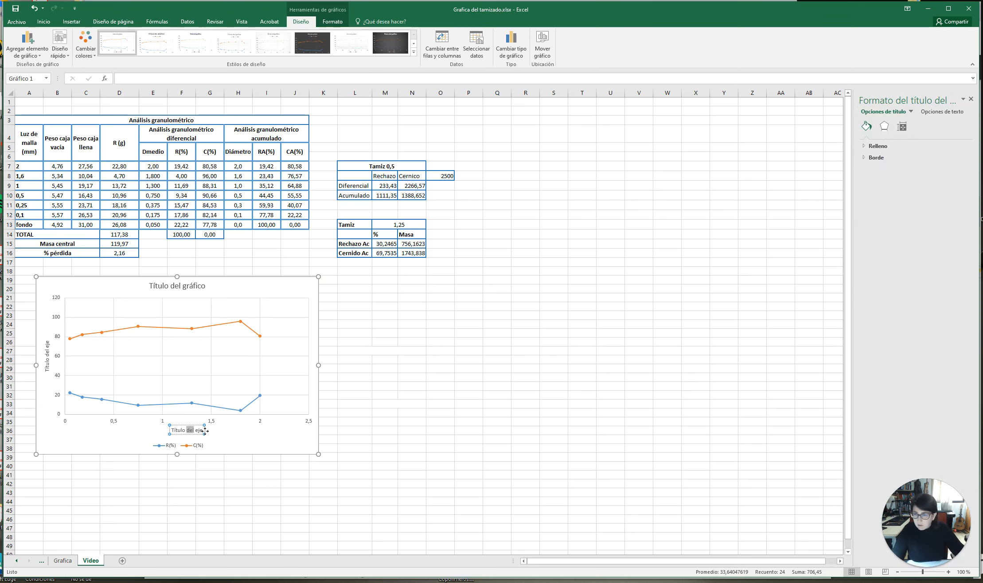
key("BackSpace")
key("BackSpace")
key("BackSpace")
key("BackSpace")
key("BackSpace")
key("BackSpace")
key("BackSpace")
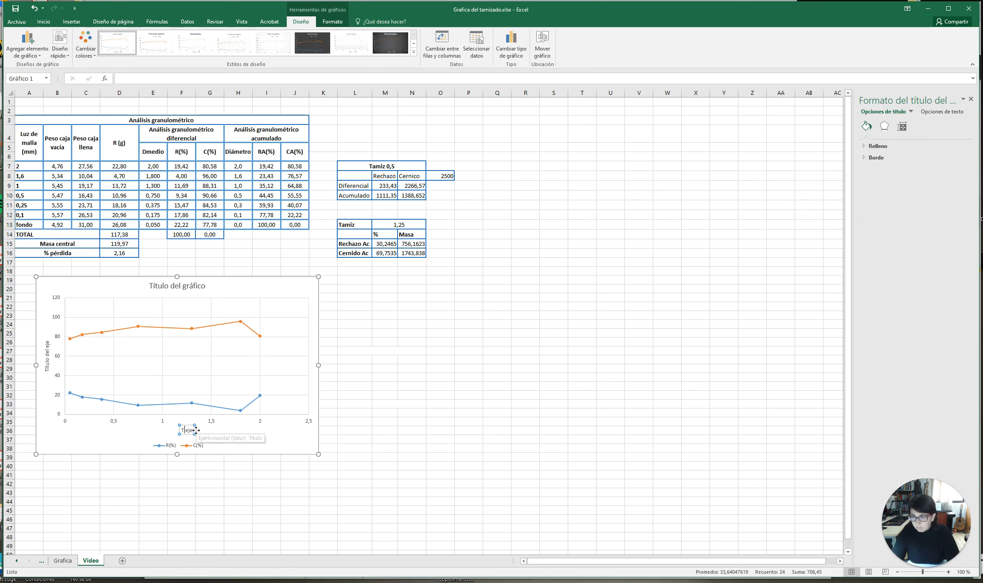
key("BackSpace")
type("Diámetrto")
key("BackSpace")
key("BackSpace")
key("BackSpace")
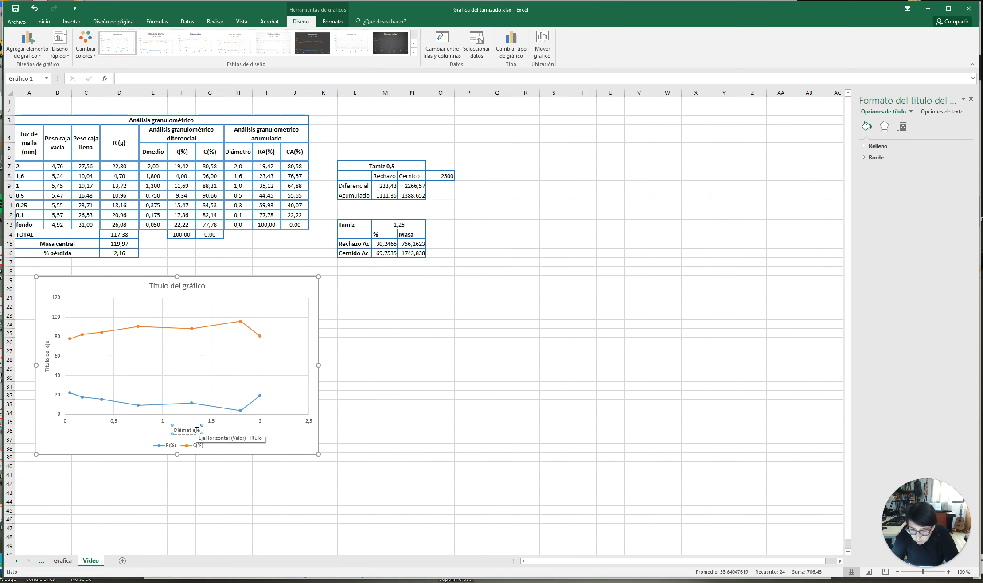
type("ro medio")
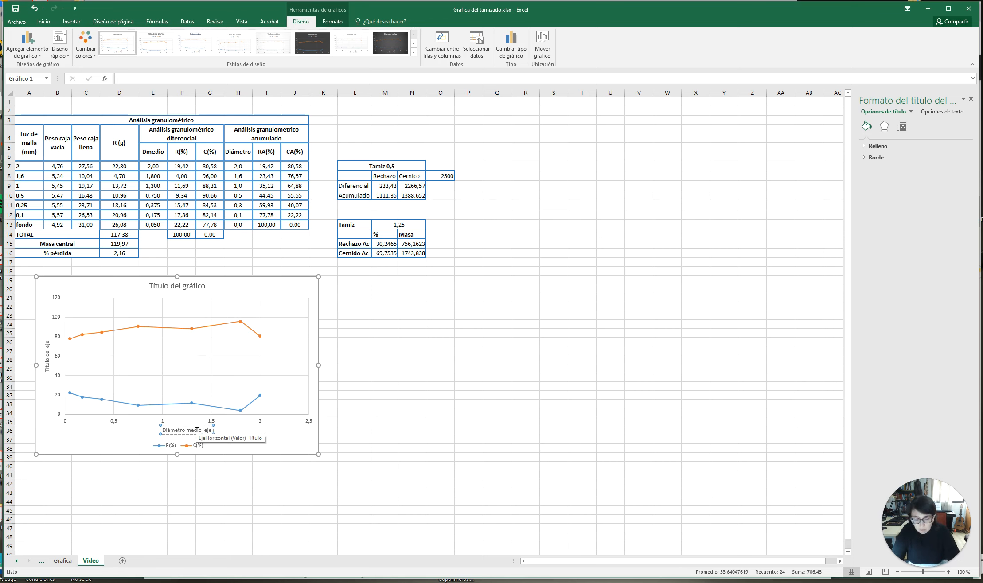
key("Delete")
key("Delete")
key("Delete")
key("Delete")
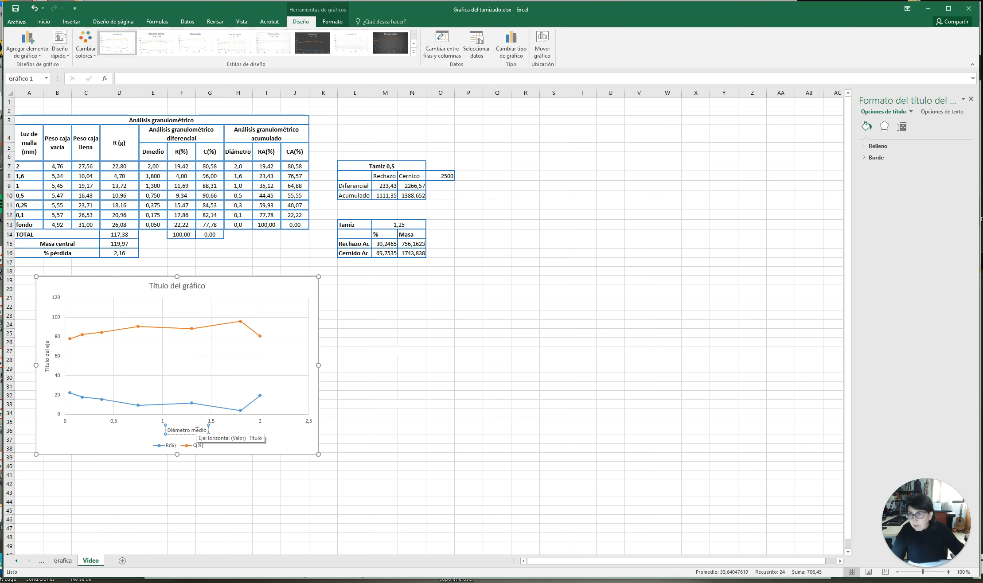
left_click(257, 431)
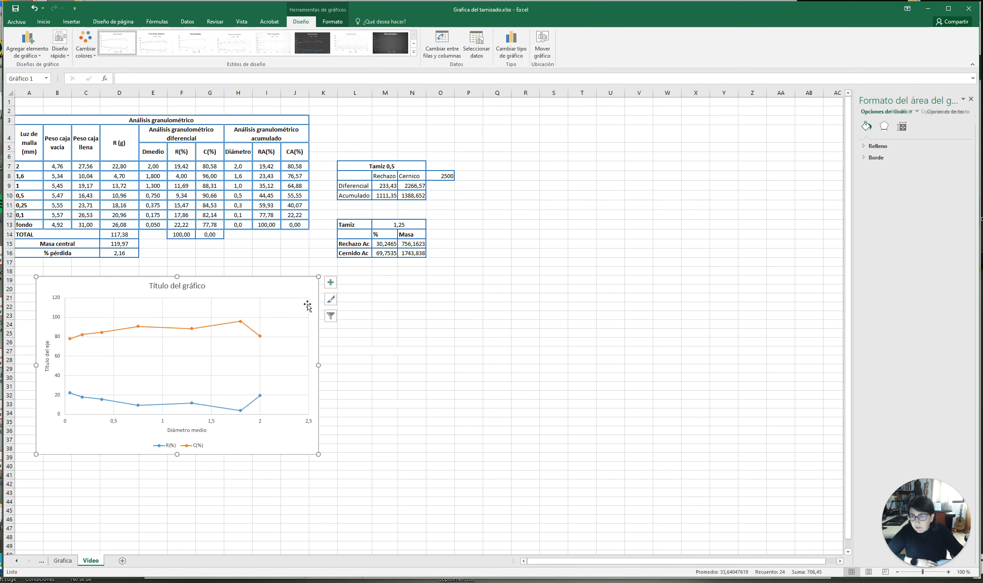
Step: Add data labels to the points of both chart series
left_click(330, 282)
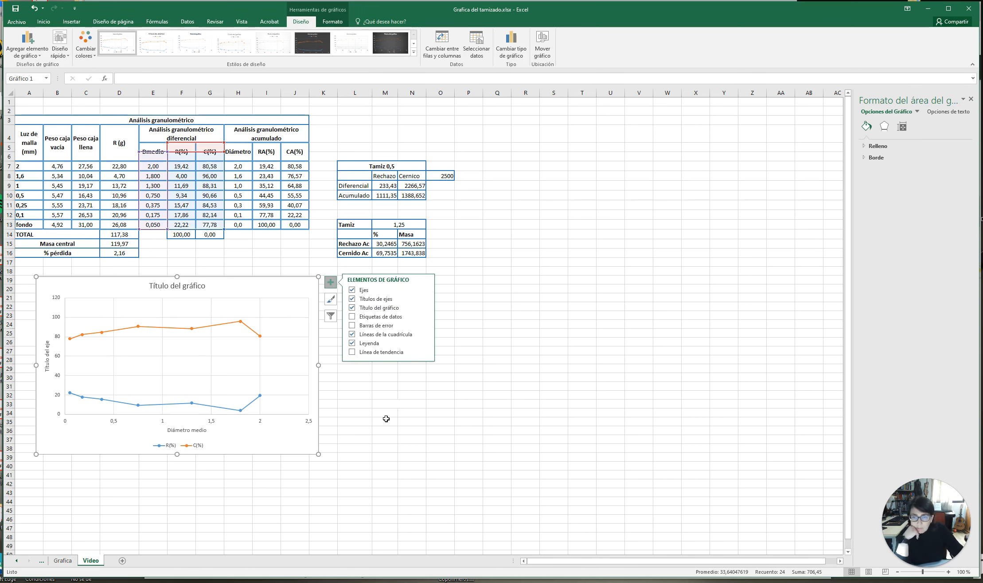
left_click(355, 318)
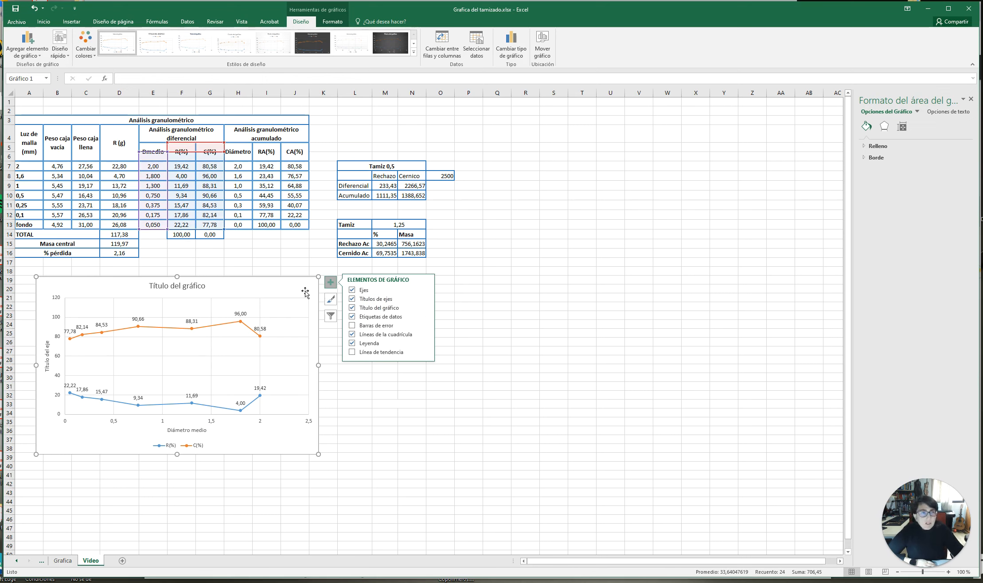
left_click(263, 321)
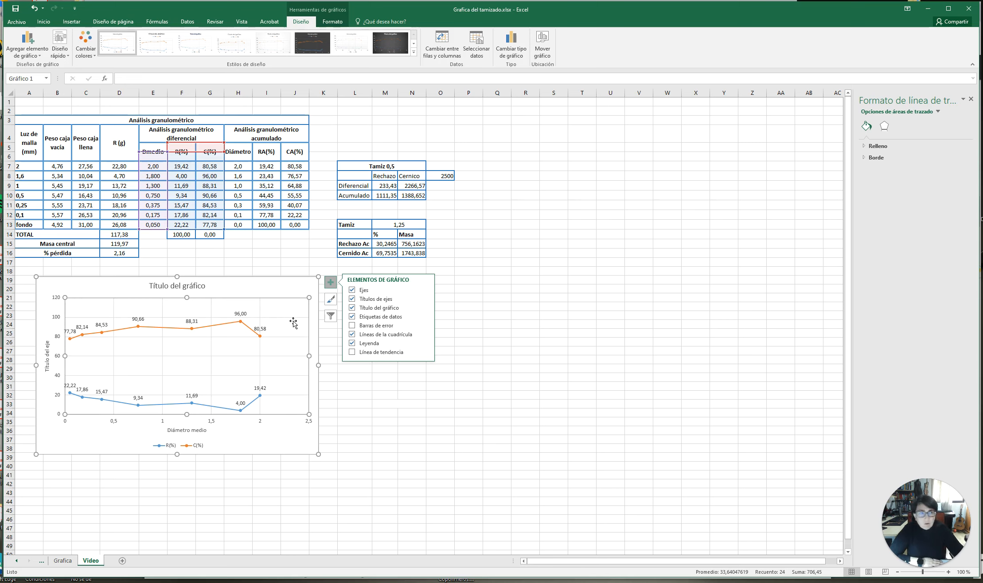
Step: Check the effects formatting options for the plot area and the two chart series, and close the formatting pane
left_click(884, 127)
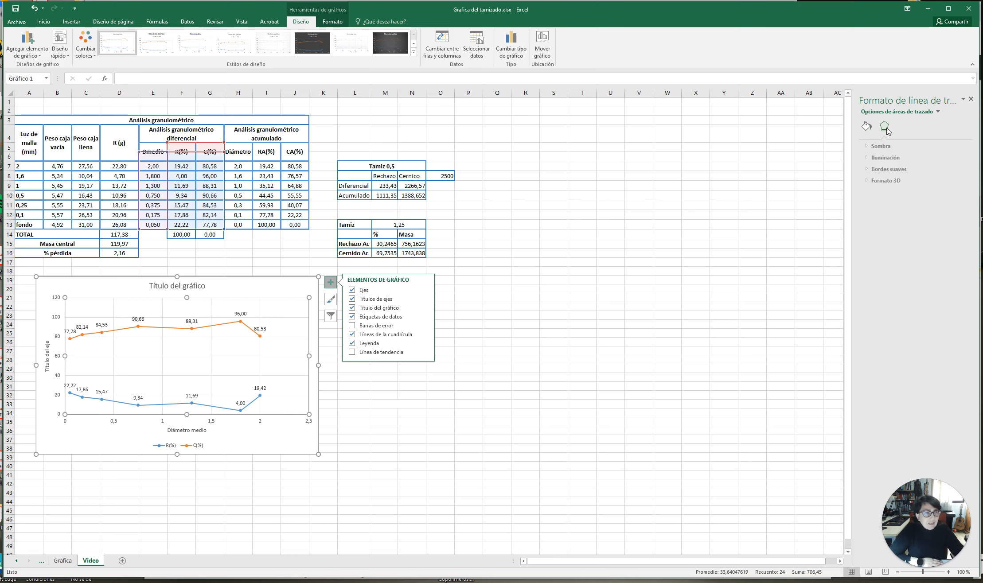
left_click(240, 323)
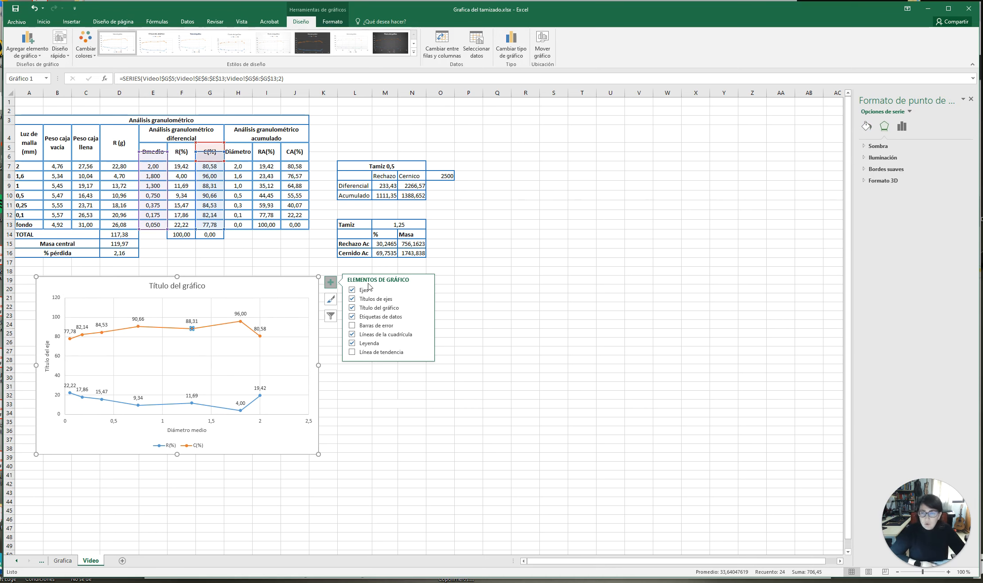
left_click(231, 409)
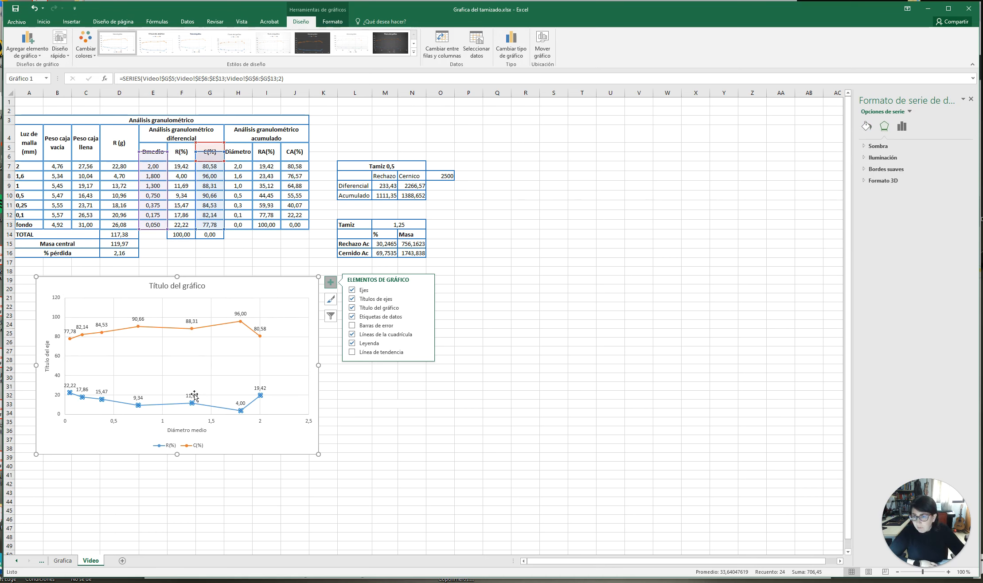
left_click(114, 338)
left_click(572, 263)
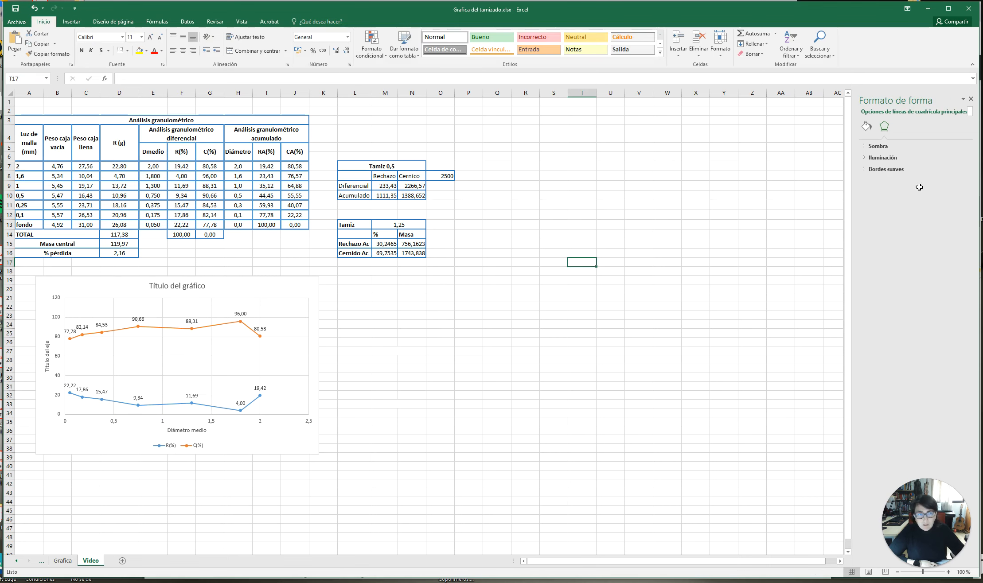
left_click(970, 99)
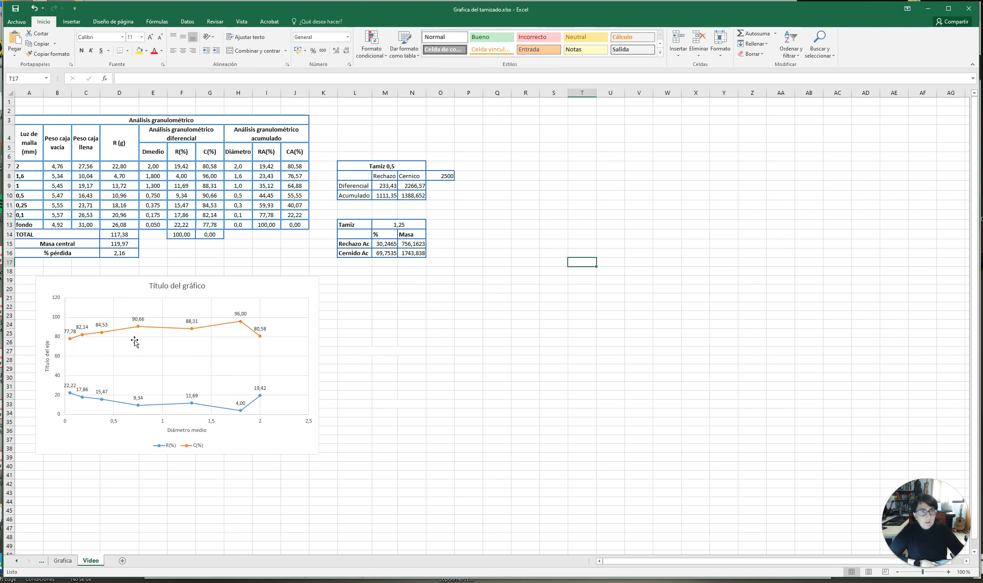
Step: Examine the data label options of the C(%) series, along with its series, line and effects formatting options
left_click(224, 323)
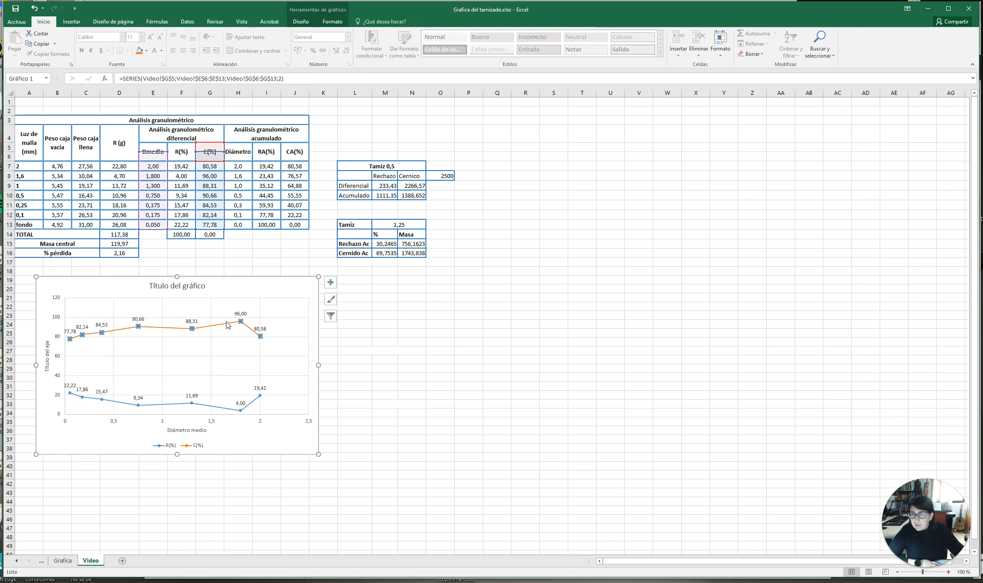
right_click(226, 325)
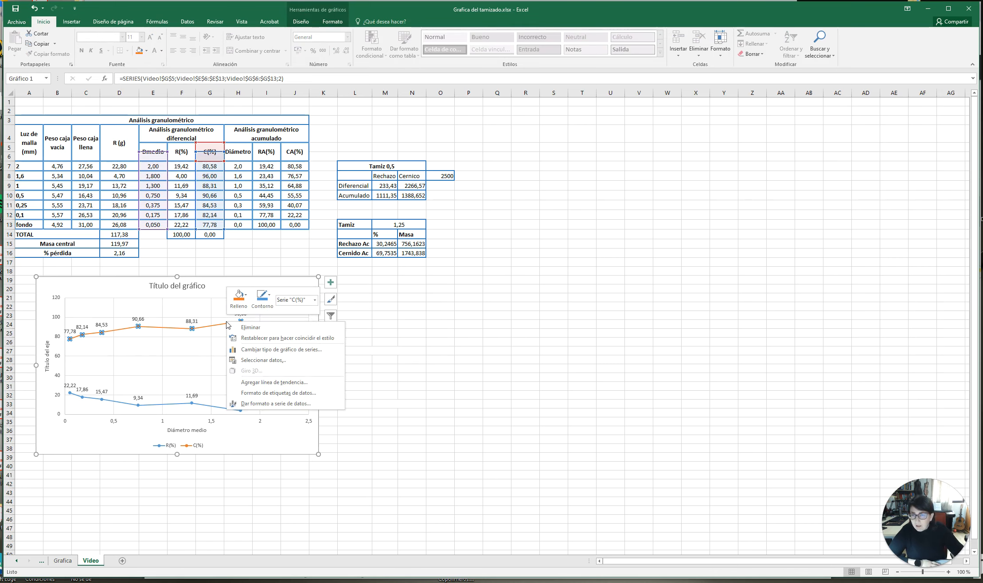
left_click(284, 394)
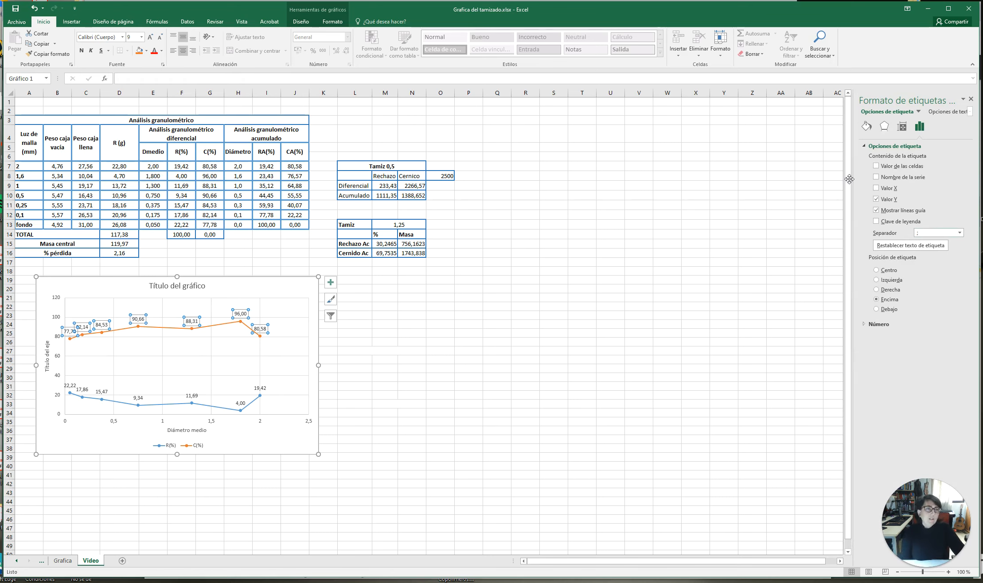
left_click(222, 406)
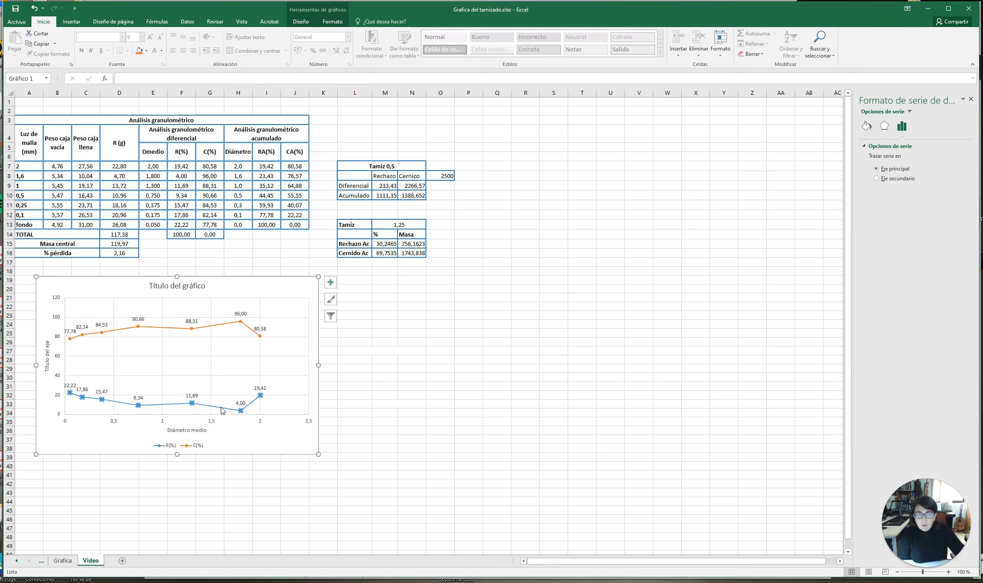
left_click(221, 324)
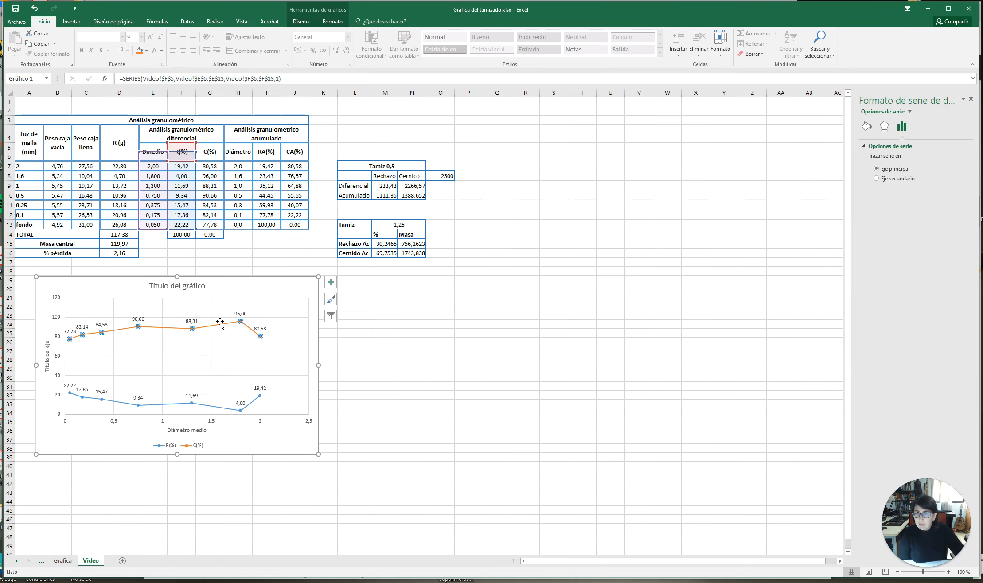
left_click(866, 127)
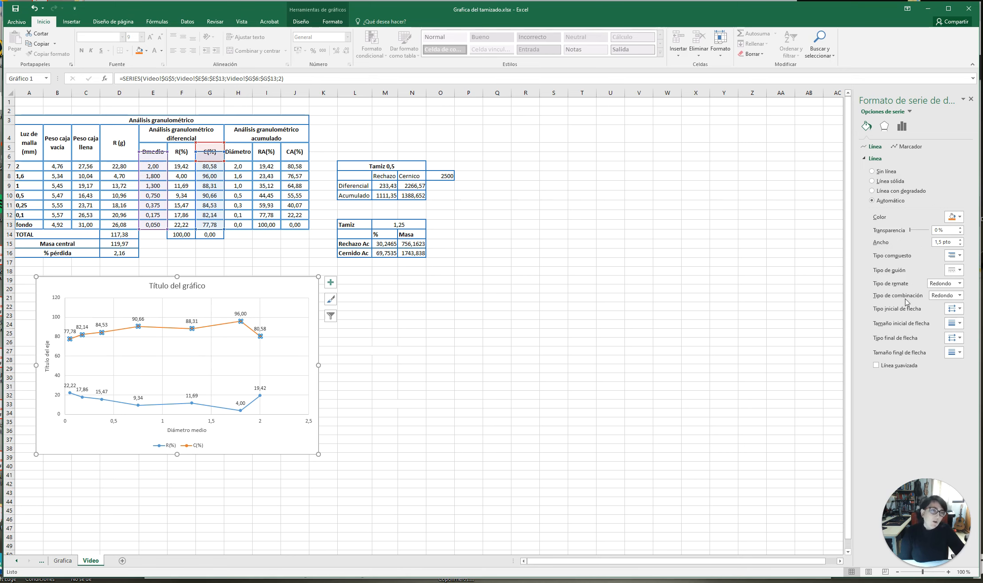
left_click(884, 127)
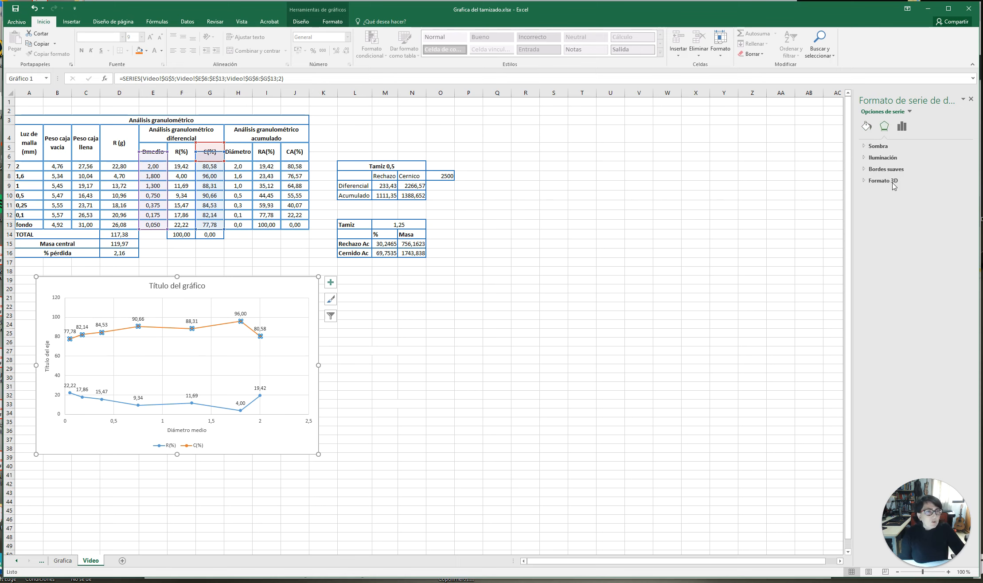
Step: Examine the series options of the C(%) line, including its primary and secondary axis choices, and select its individual points
left_click(903, 128)
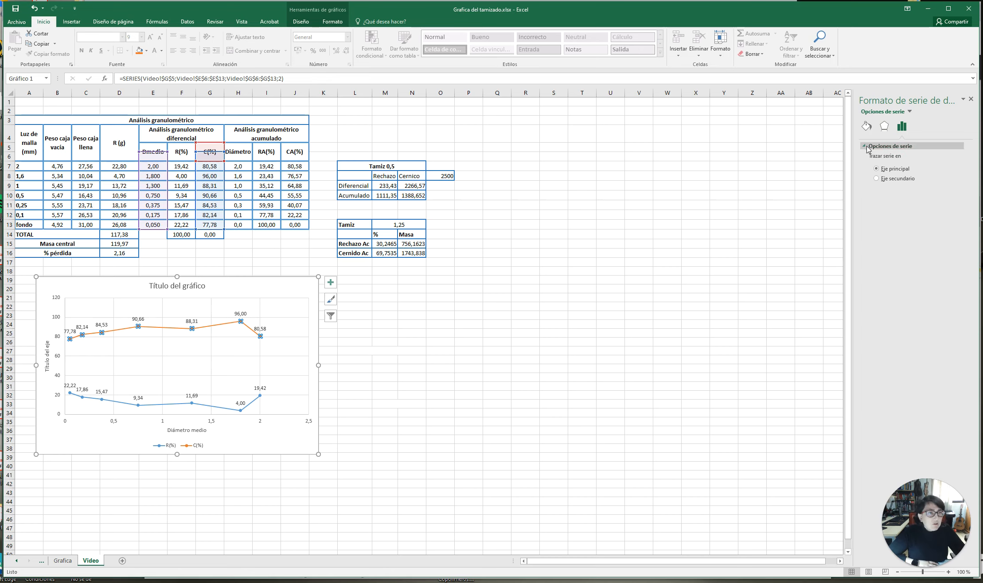
left_click(865, 146)
left_click(867, 147)
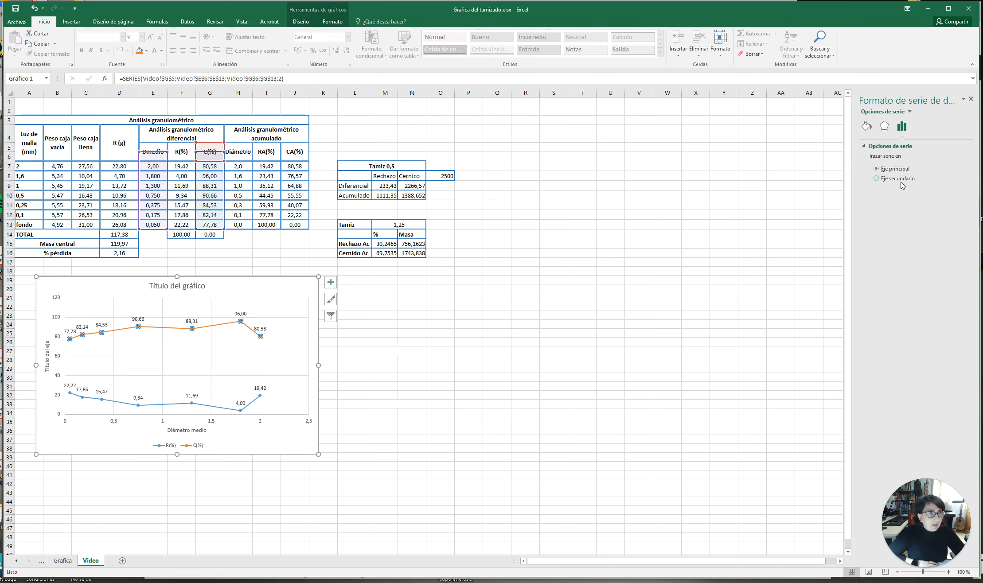
left_click(240, 323)
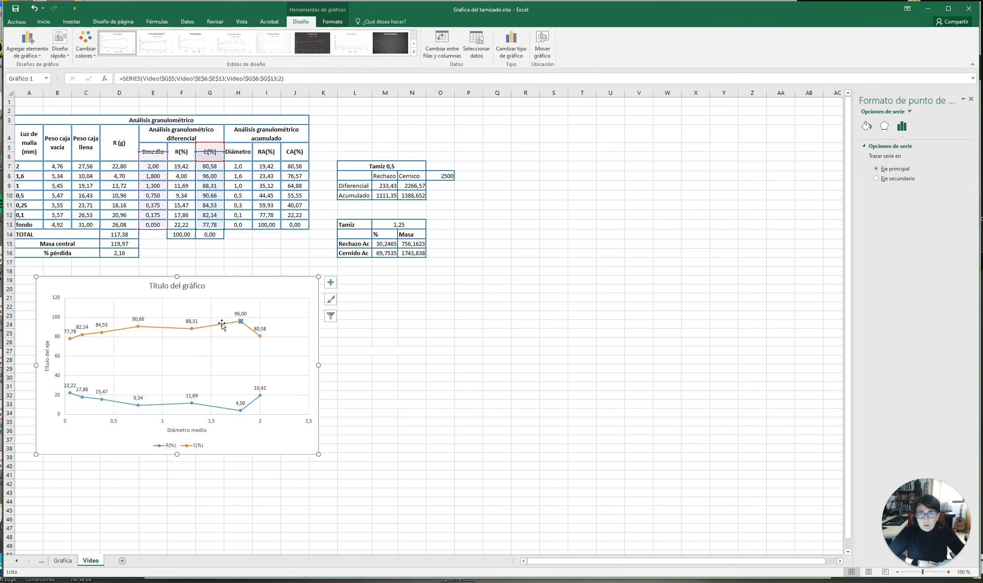
left_click(211, 324)
left_click(228, 324)
left_click(227, 323)
left_click(229, 324)
left_click(229, 323)
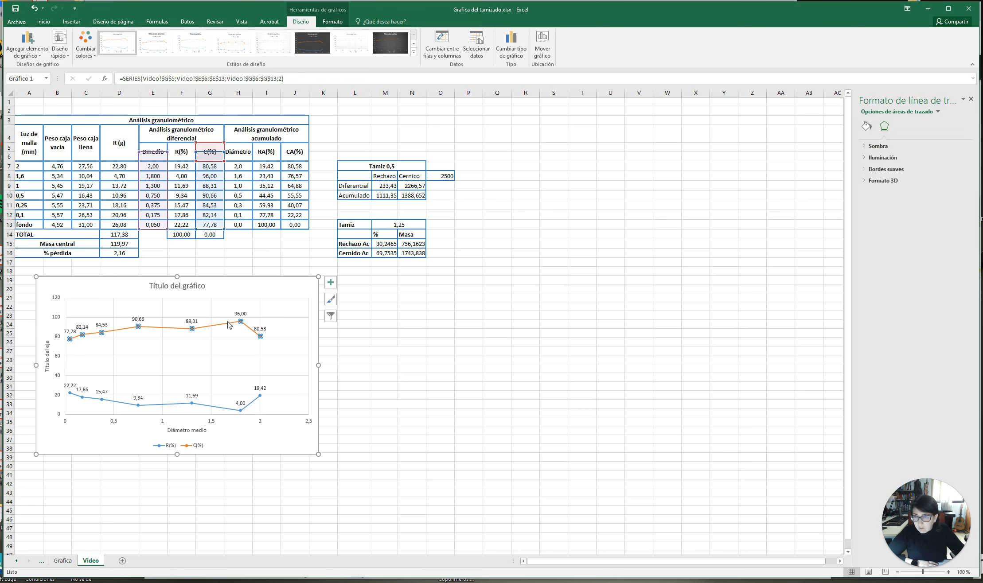
Step: Examine the label options, size and alignment settings of the C(%) series' data labels
right_click(229, 324)
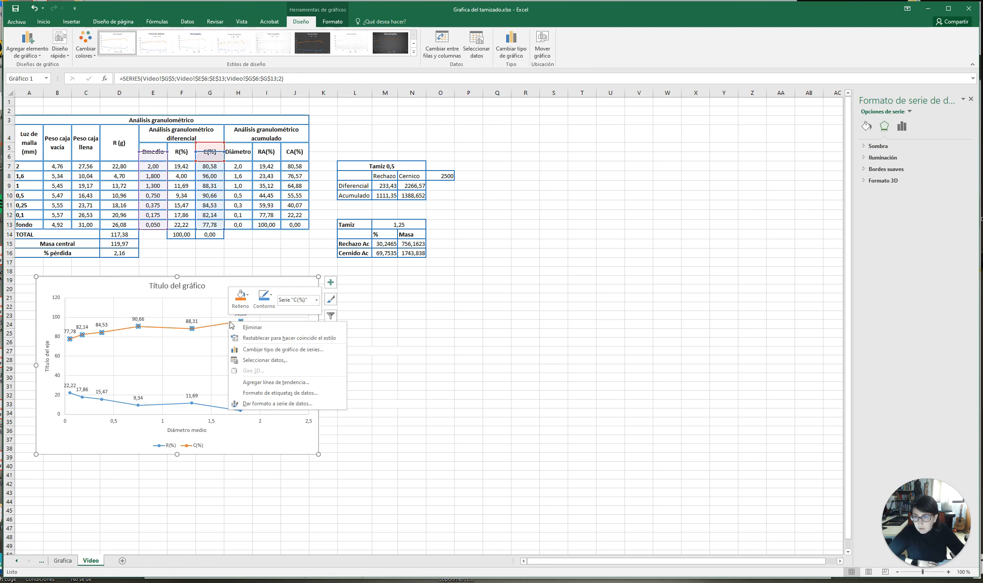
left_click(284, 393)
left_click(919, 126)
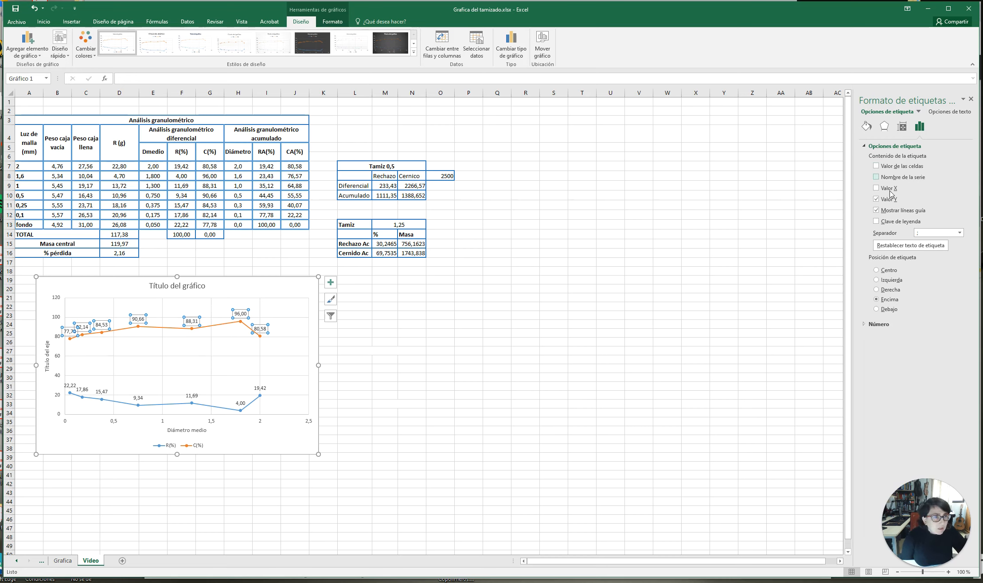
left_click(901, 128)
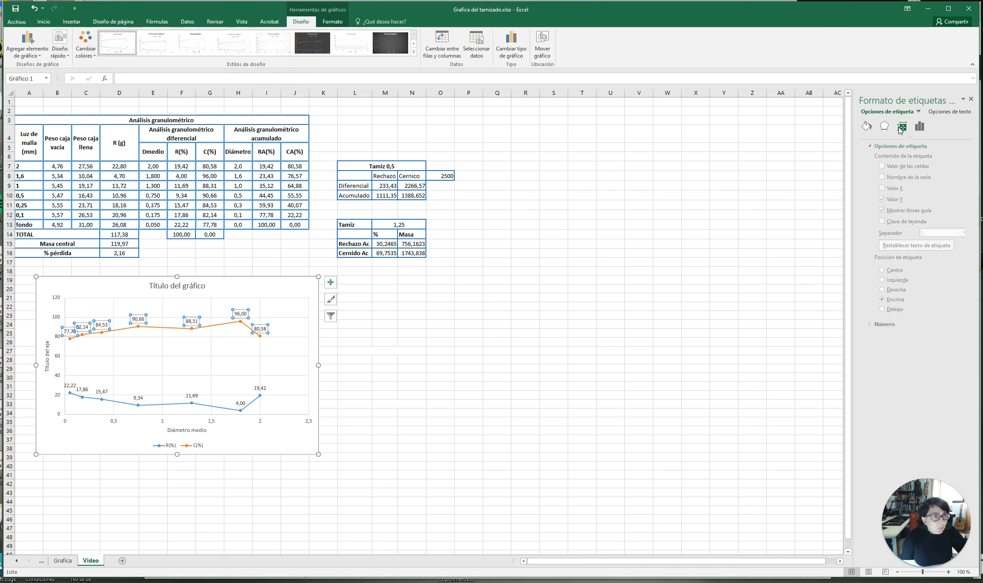
left_click(918, 128)
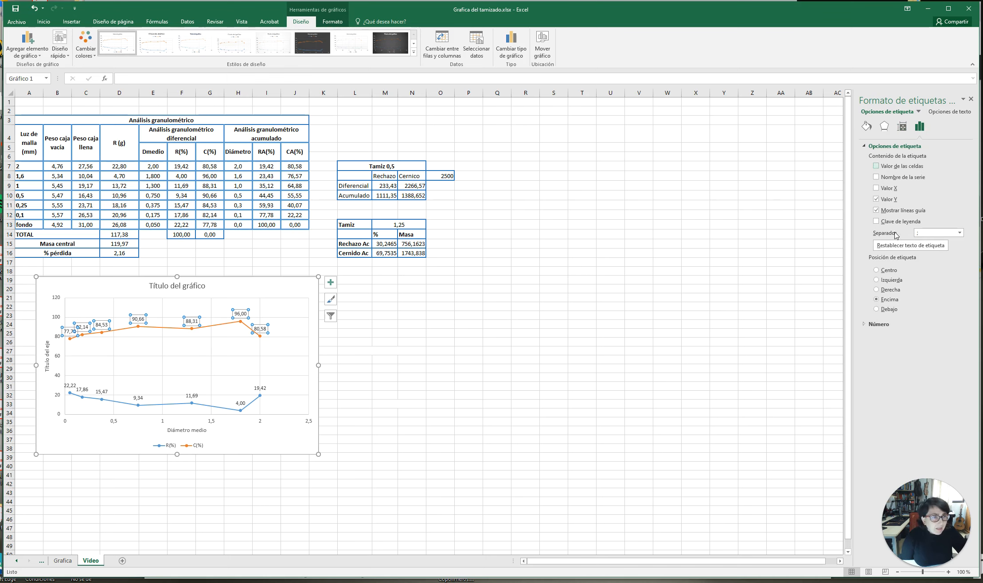
left_click(902, 128)
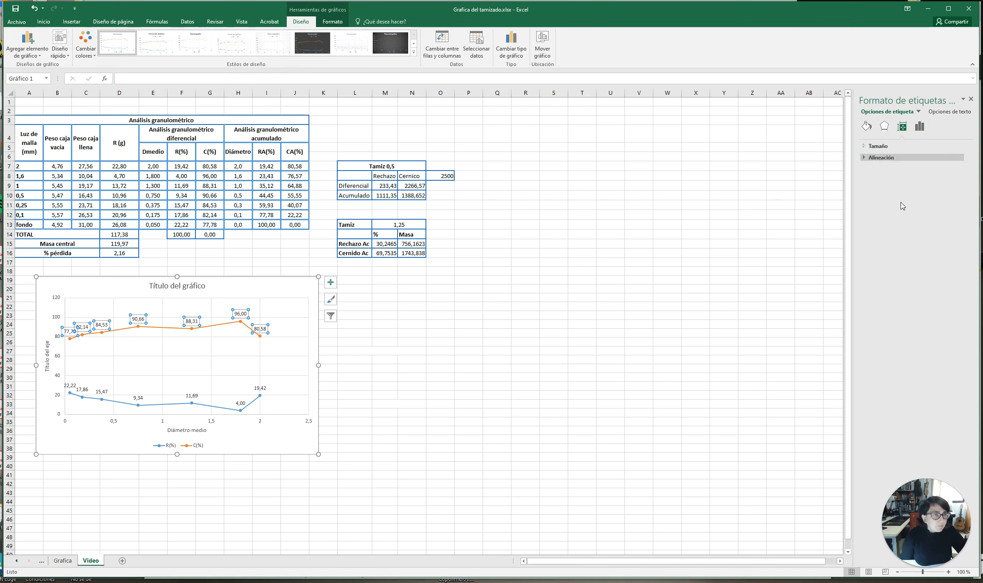
left_click(875, 158)
left_click(865, 146)
left_click(865, 147)
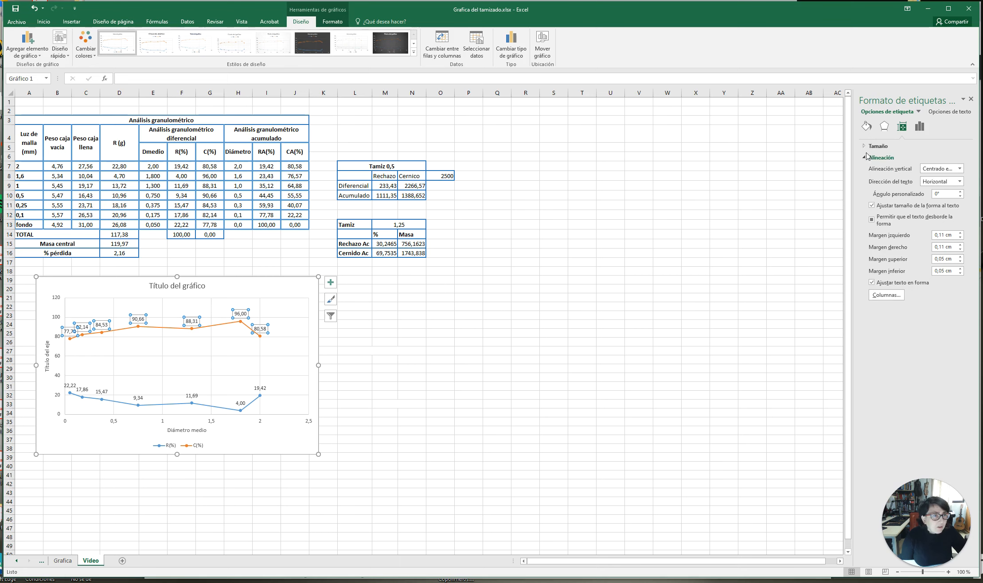
left_click(866, 146)
left_click(677, 223)
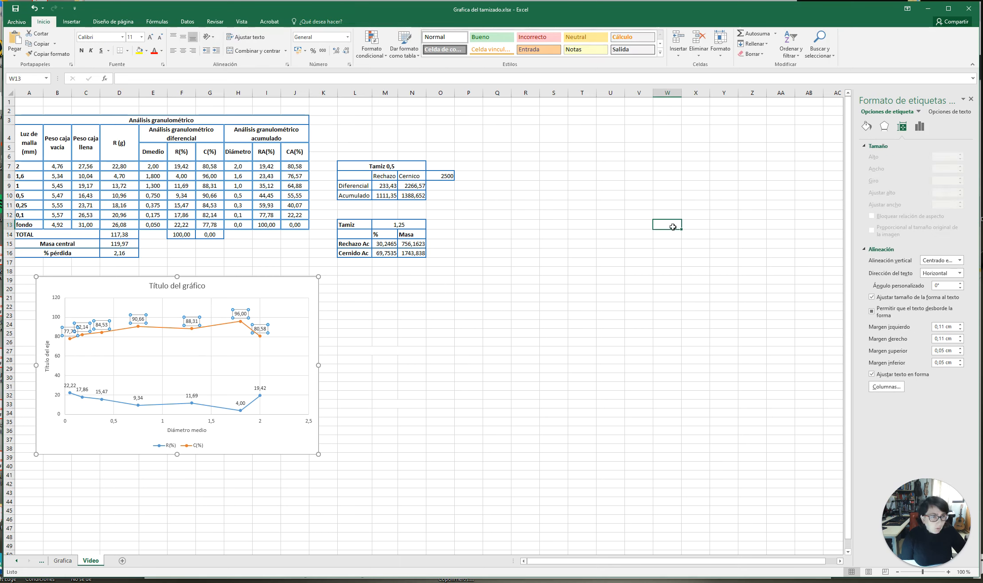
Step: Examine the chart area's size, properties and alternative text settings, plus the formatting options of the R(%) and C(%) series
left_click(263, 286)
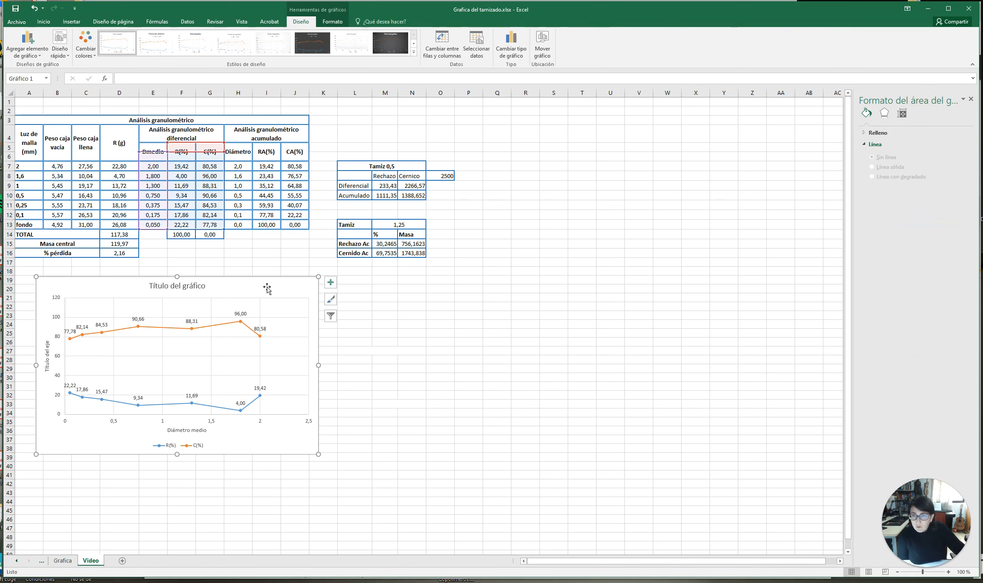
right_click(267, 289)
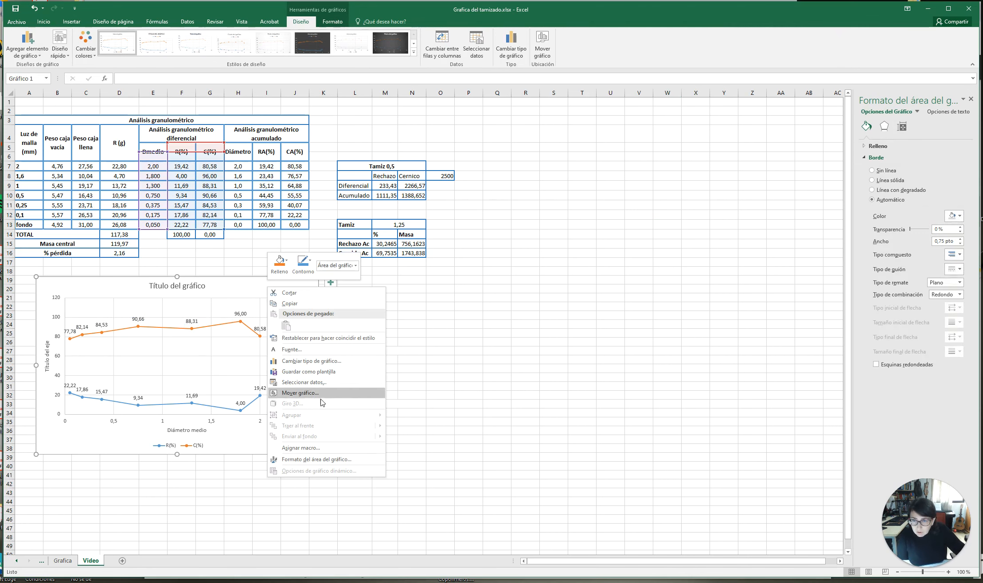
left_click(317, 461)
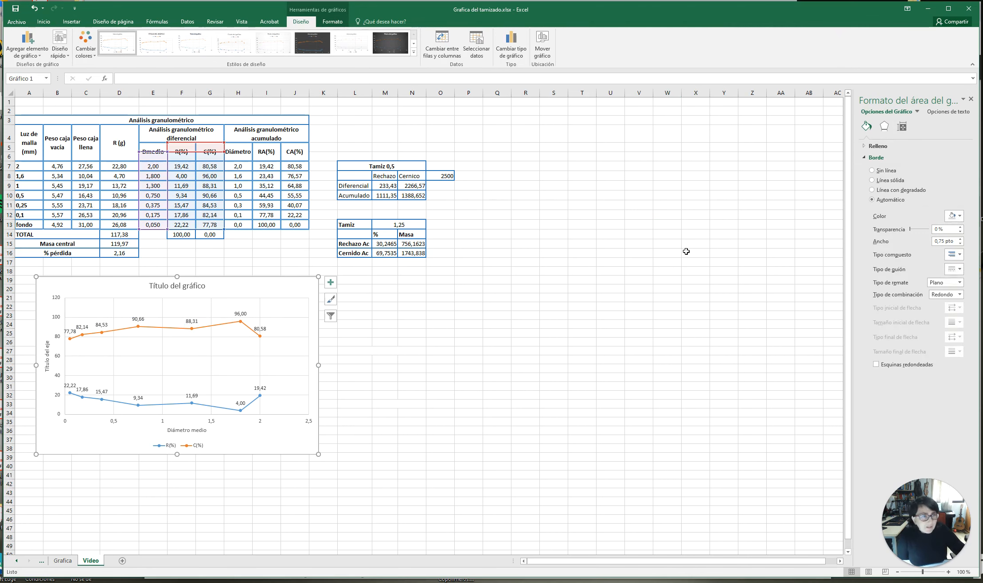
left_click(902, 128)
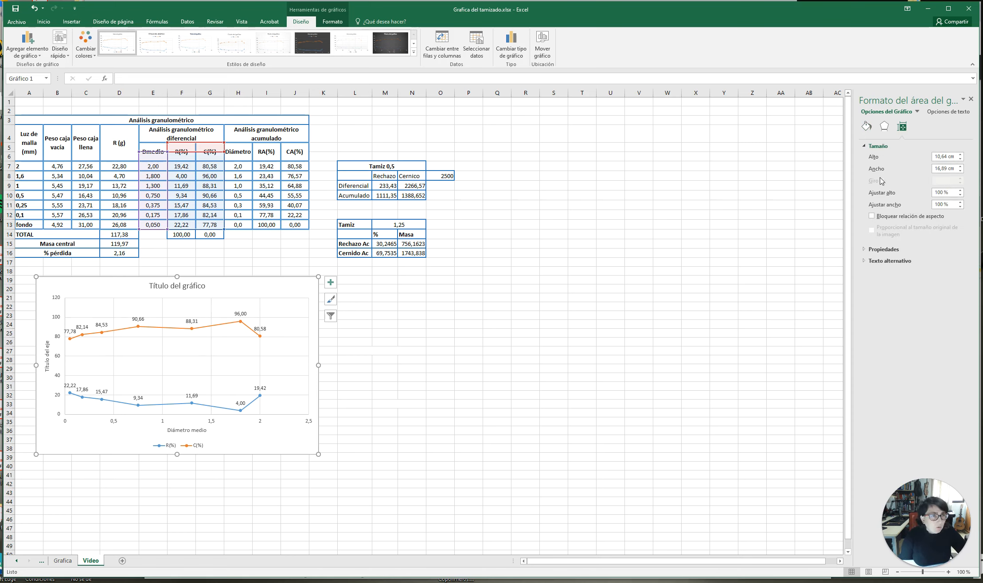
left_click(882, 249)
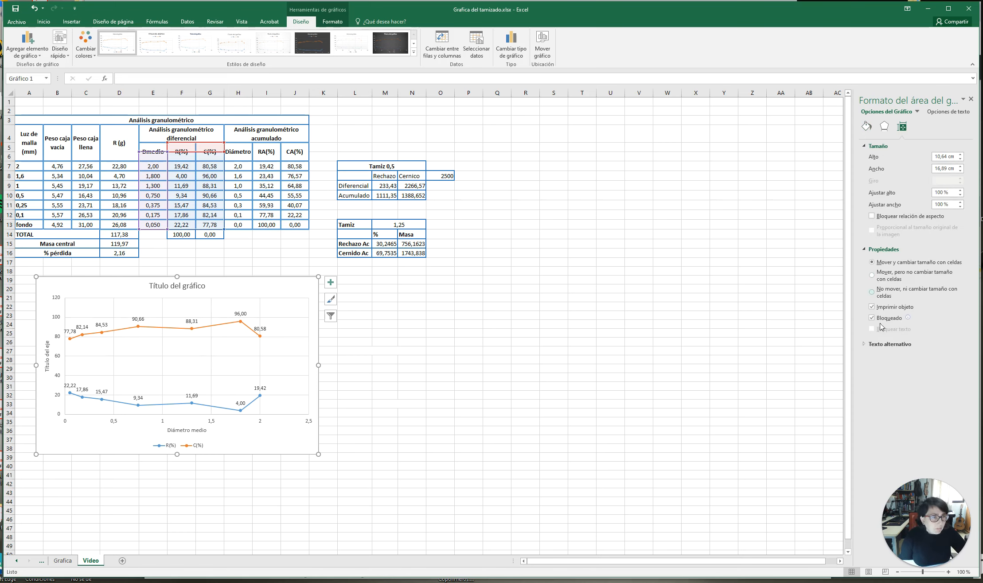
left_click(875, 346)
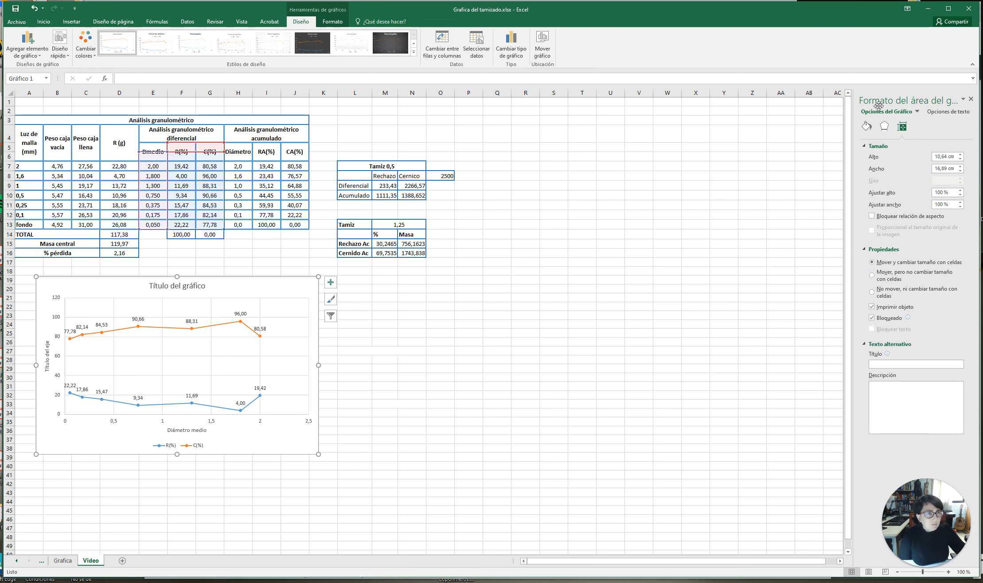
left_click(243, 411)
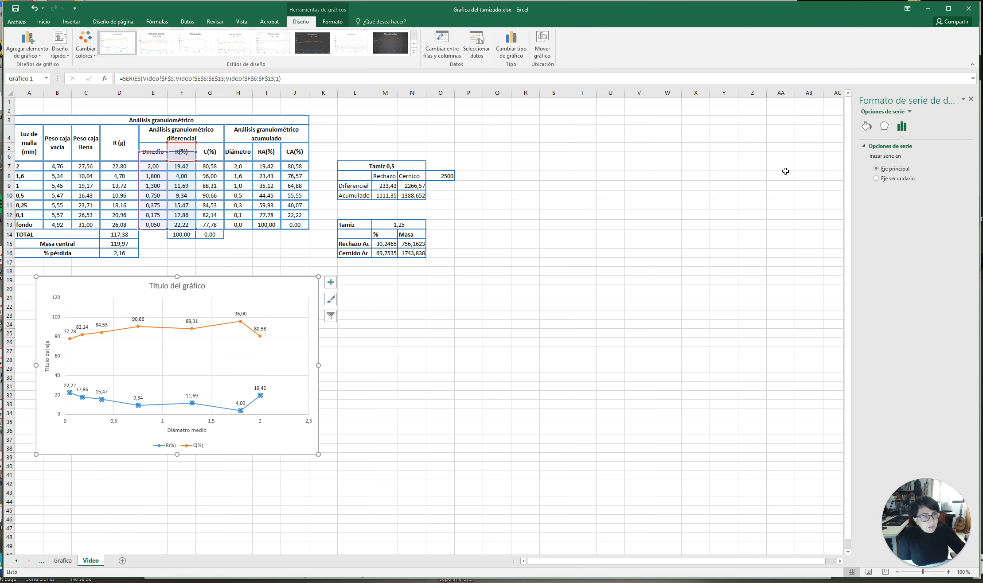
left_click(882, 128)
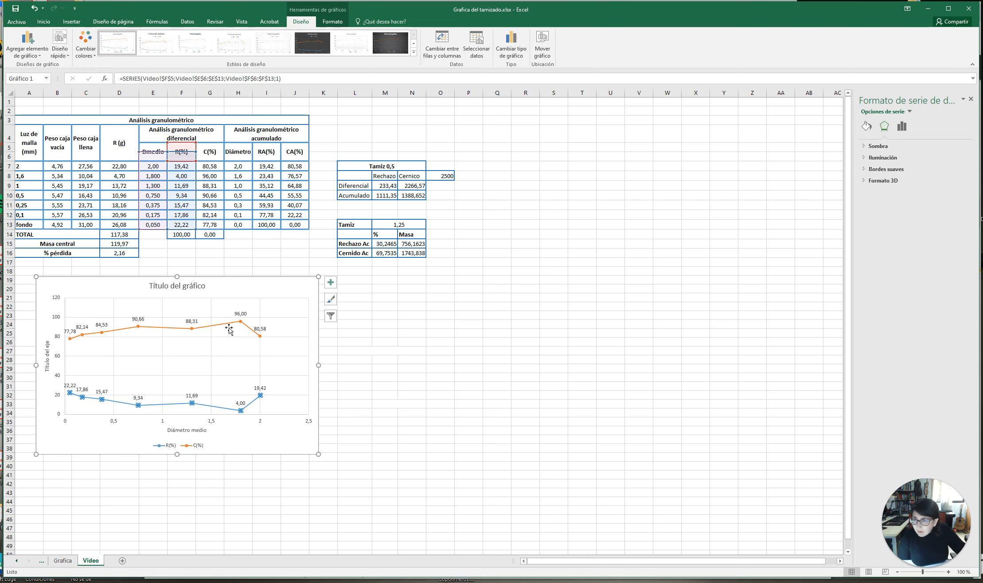
left_click(240, 322)
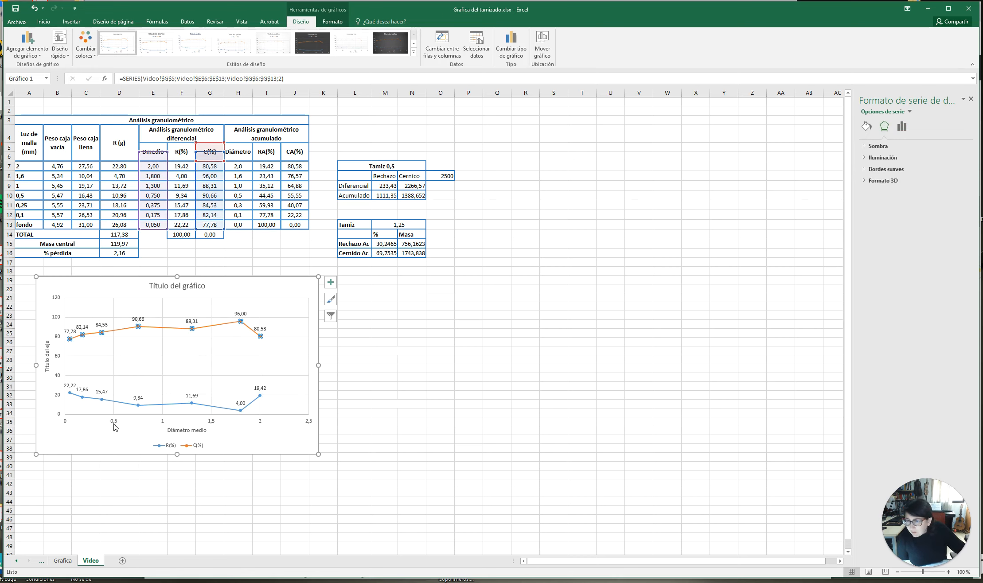
Step: Try to set the major unit of the chart's horizontal axis to 0.25
left_click(112, 424)
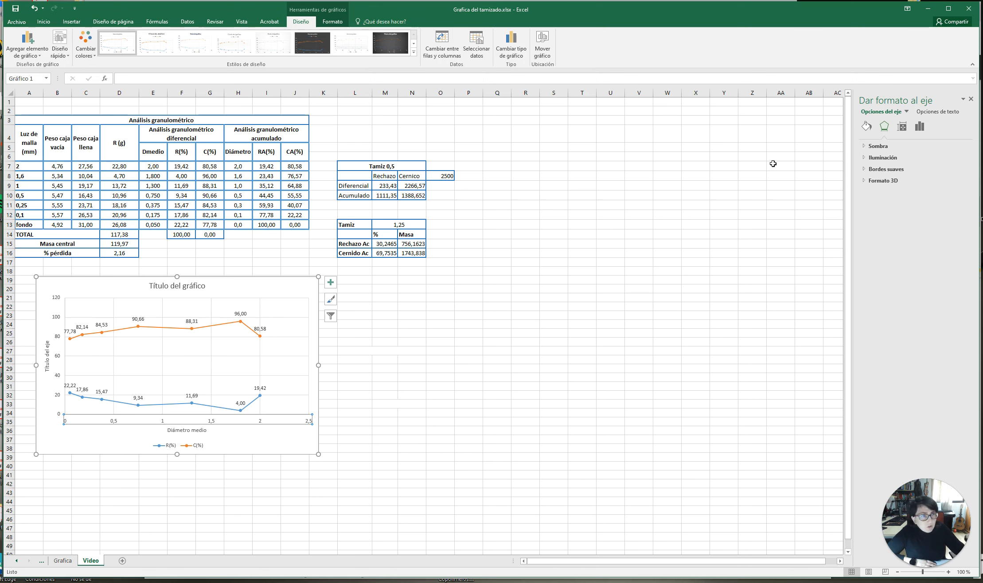
left_click(921, 128)
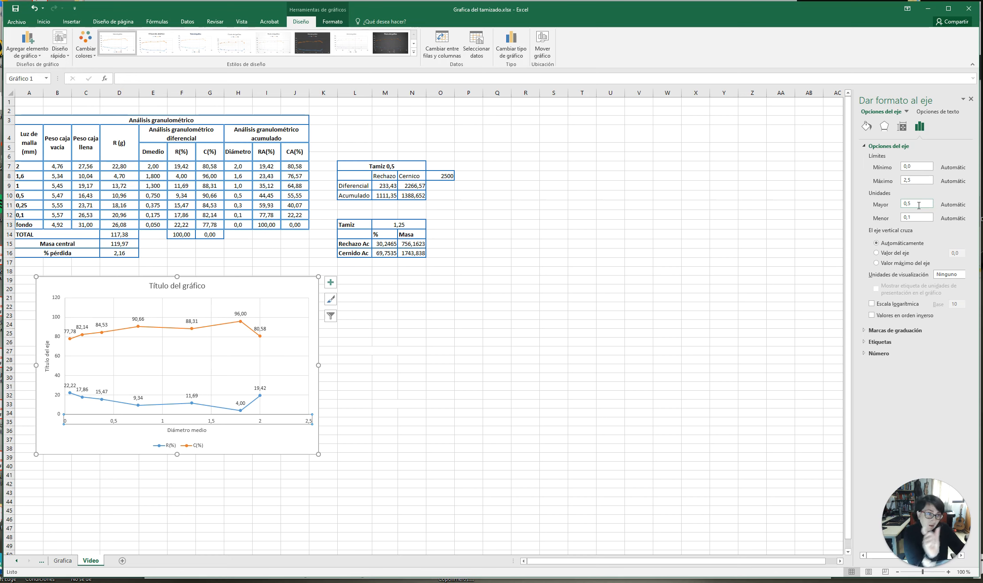
left_click_drag(919, 205, 893, 208)
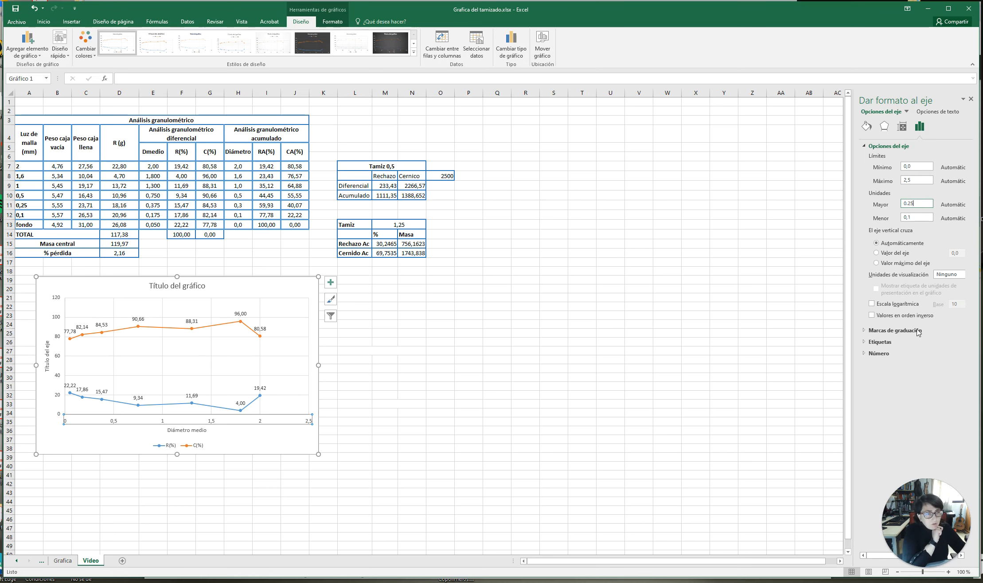
left_click(724, 396)
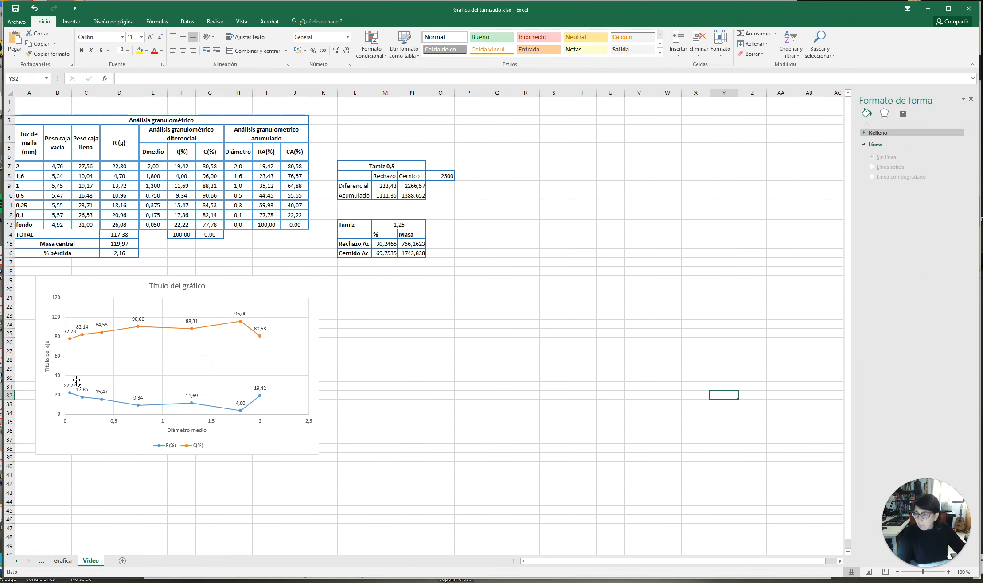
Step: Set the major unit of the chart's vertical axis to 10
left_click(61, 339)
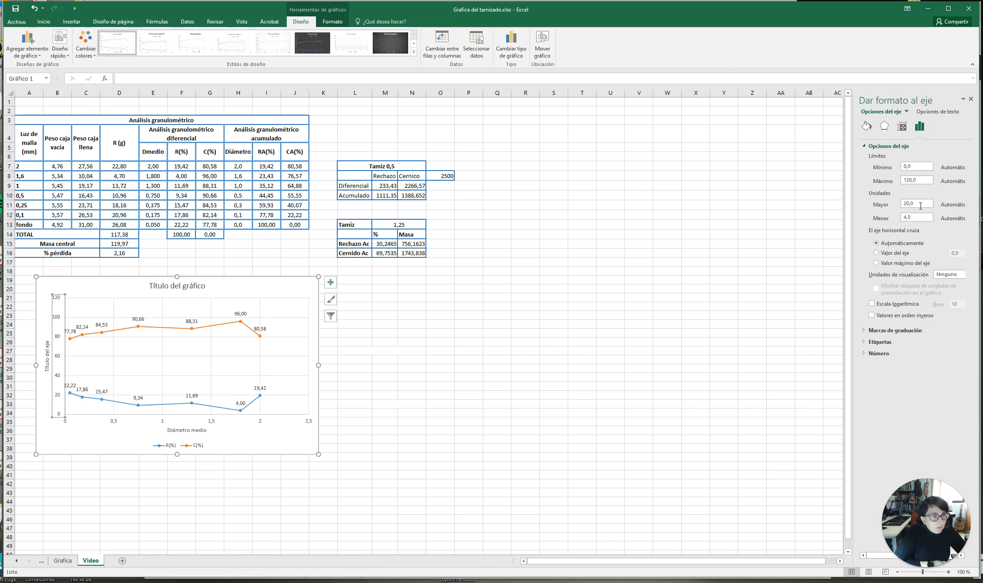
left_click_drag(921, 205, 865, 203)
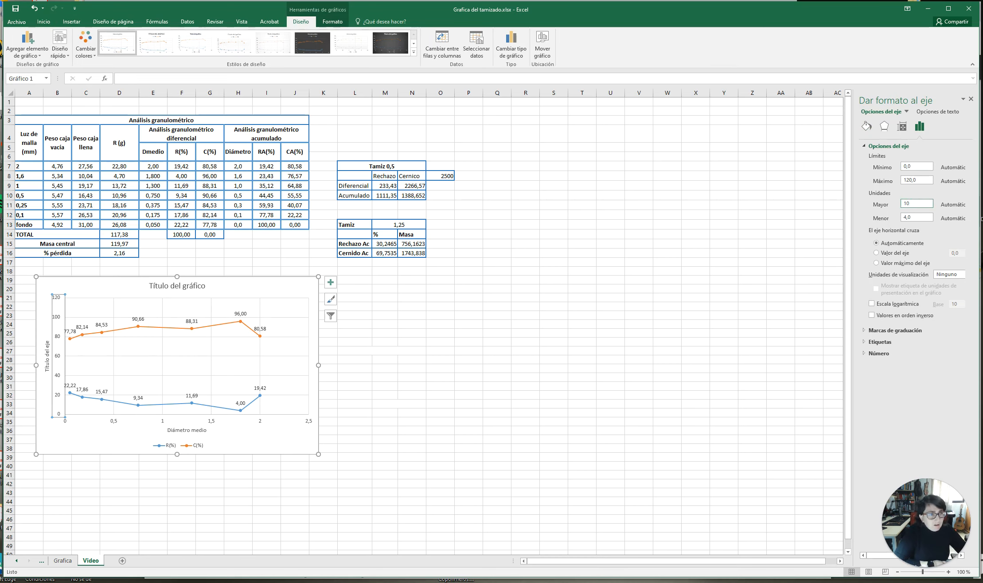
left_click(919, 217)
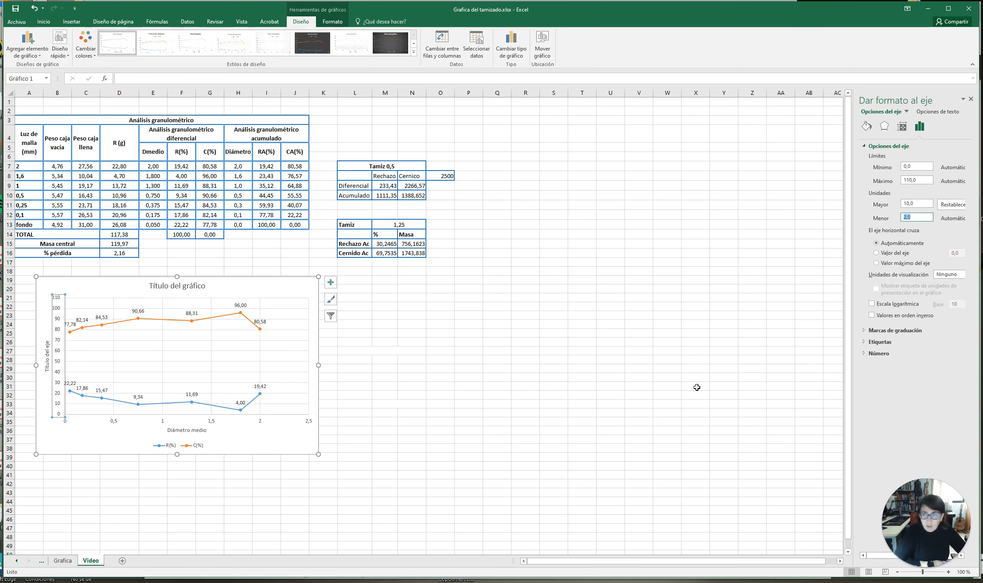
left_click(247, 451)
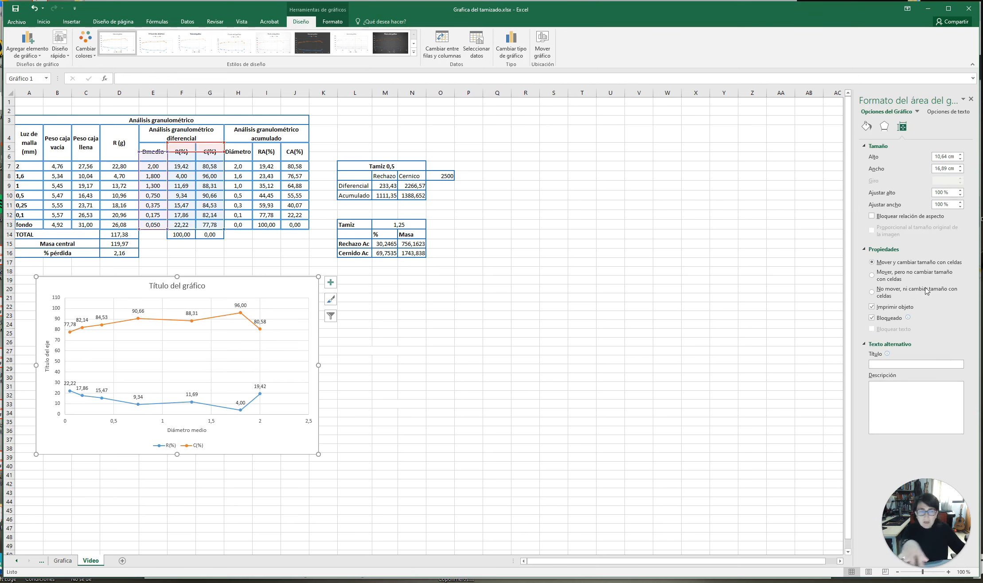
Step: Examine the vertical axis alignment, the available chart elements, the chart title's formatting and the C(%) series' options
left_click(56, 328)
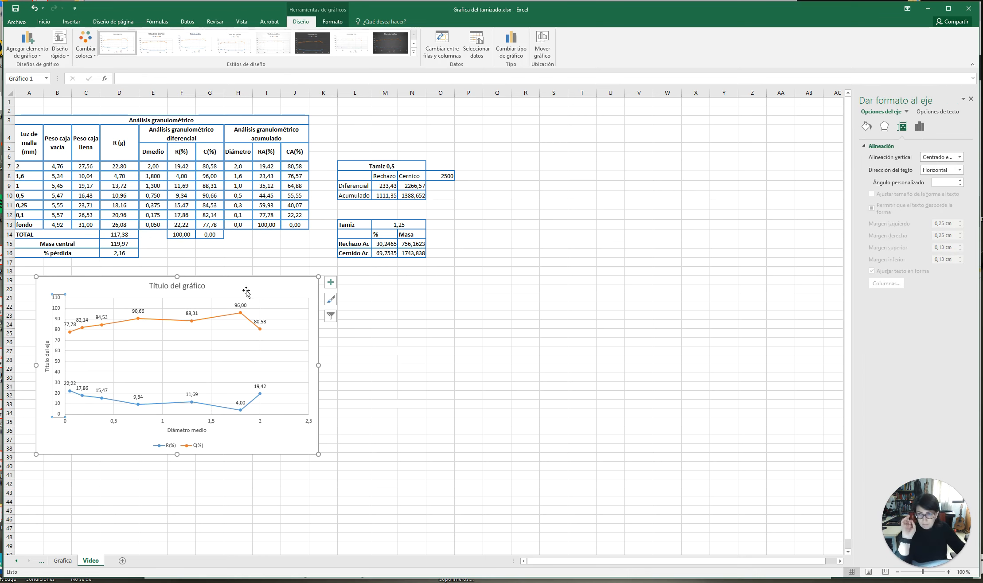
left_click(272, 286)
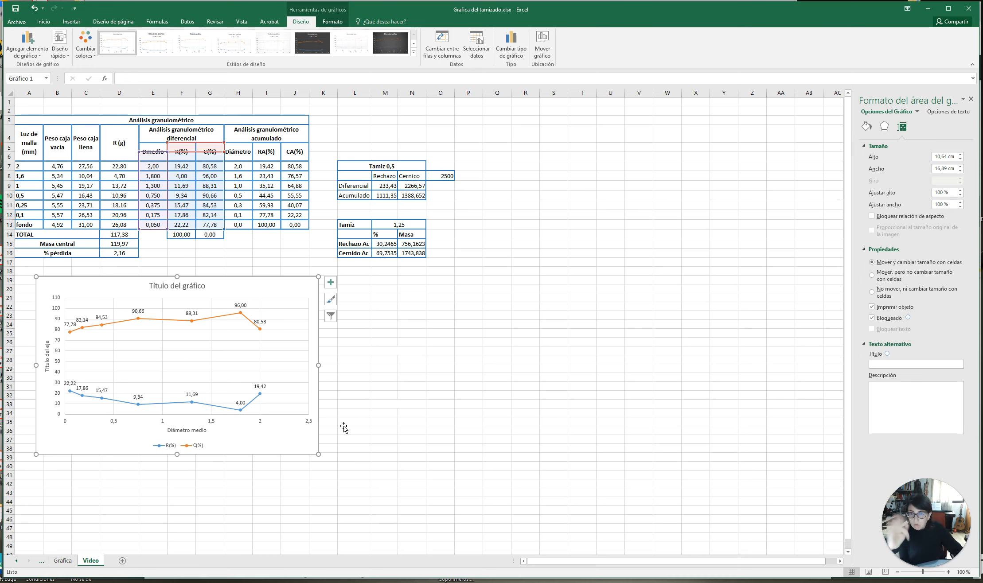
left_click(333, 285)
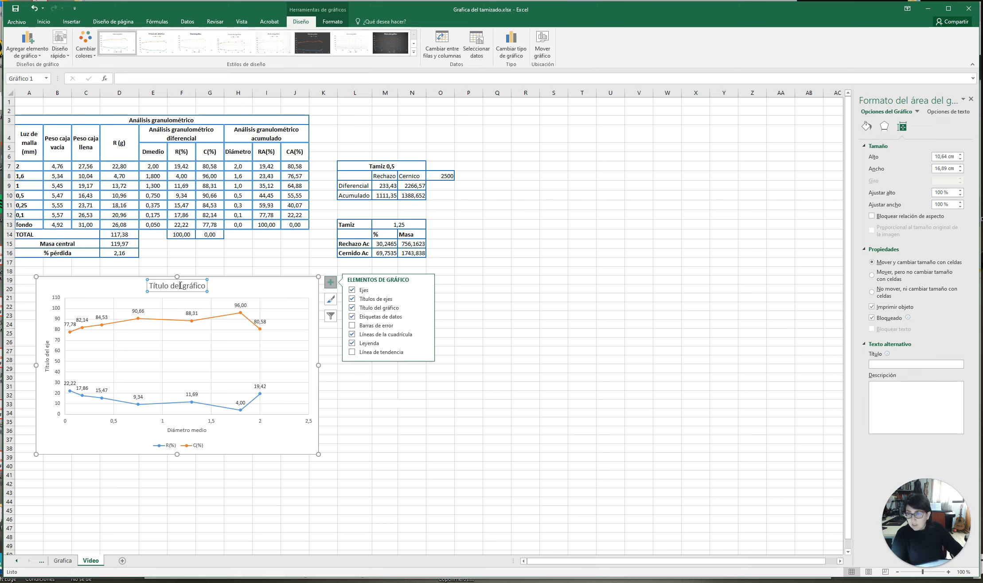
left_click(155, 285)
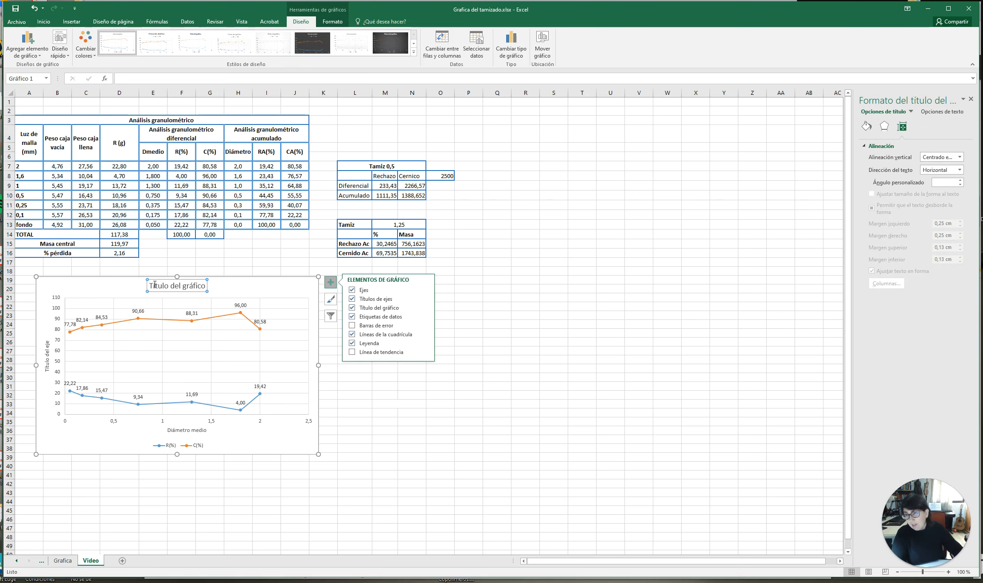
left_click(242, 452)
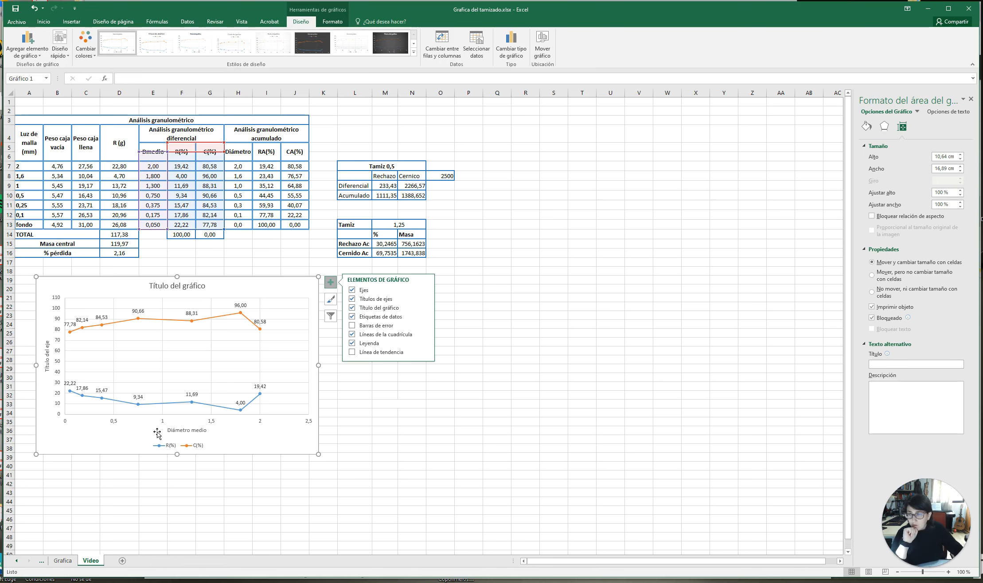
left_click(221, 317)
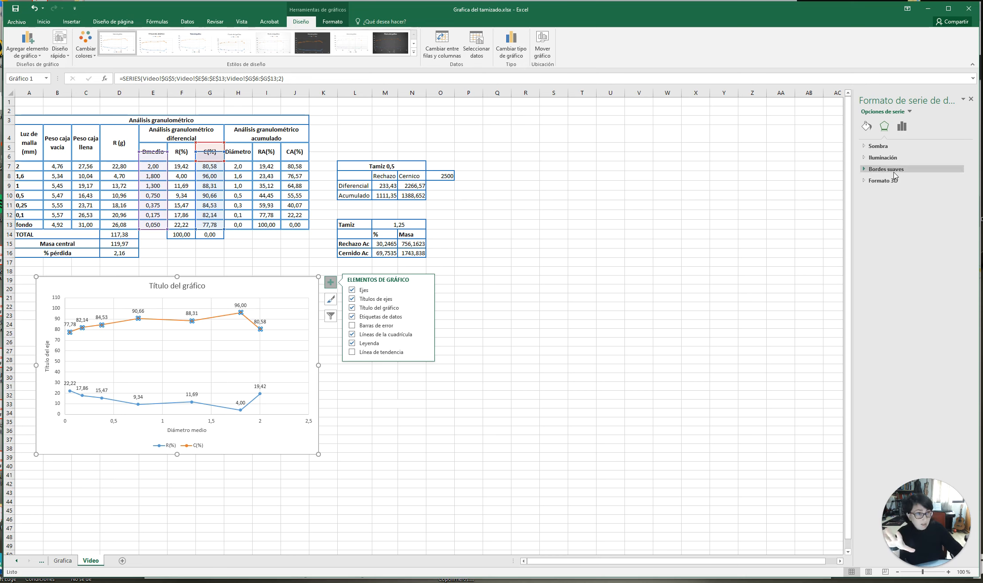
left_click(903, 132)
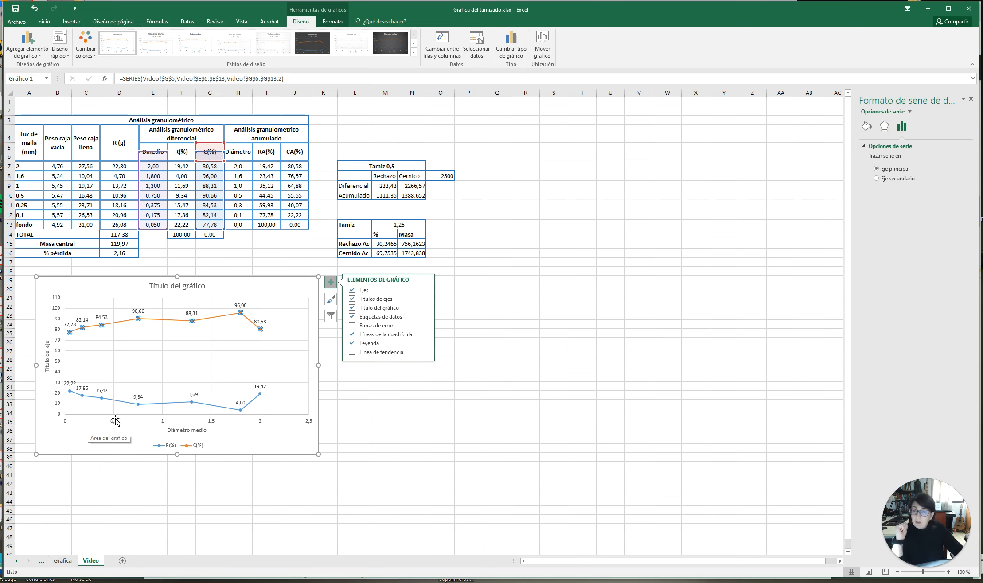
Step: Set the maximum bound of the vertical axis to 105 in the R(%) and C(%) chart
left_click(56, 322)
right_click(58, 321)
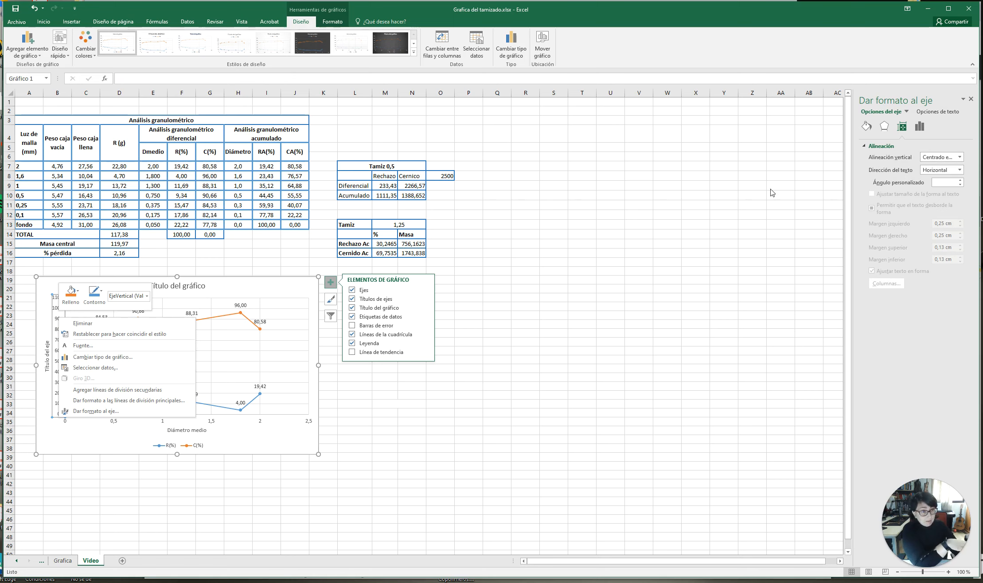
left_click(96, 411)
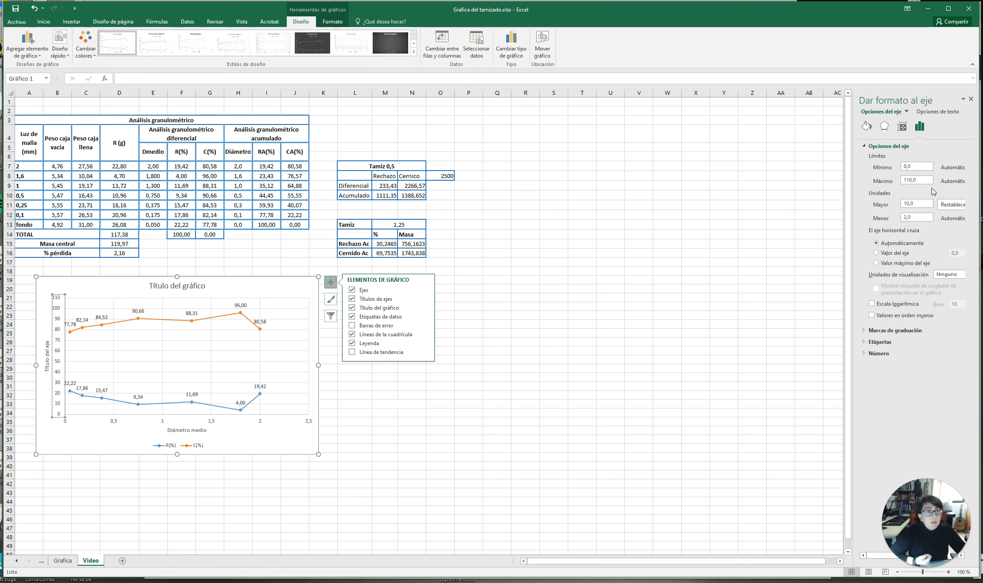
left_click_drag(931, 180, 902, 180)
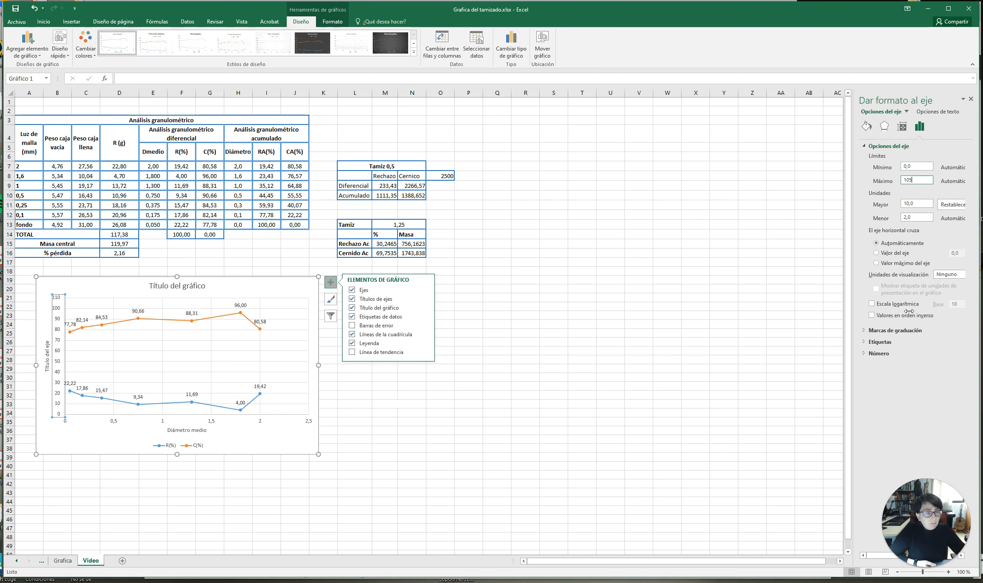
left_click(686, 305)
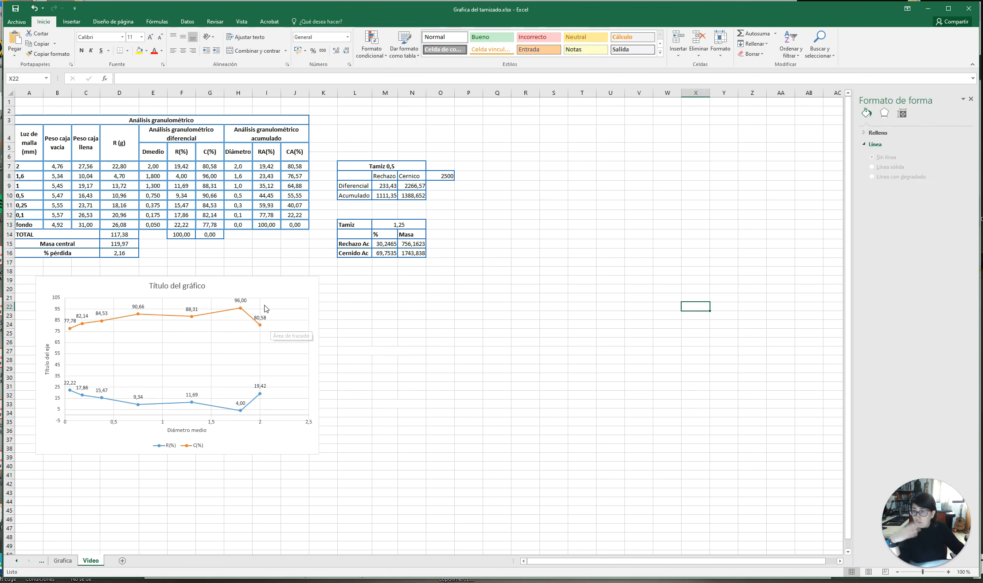
Step: Set the maximum bound of the horizontal axis to 2,2 in the R(%) and C(%) chart
left_click(57, 306)
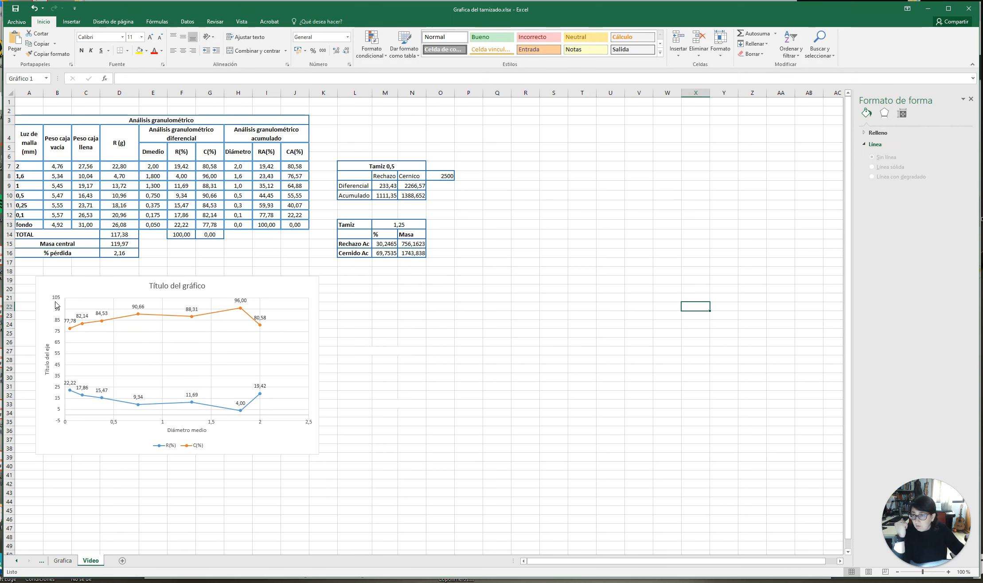
left_click(261, 424)
left_click(920, 180)
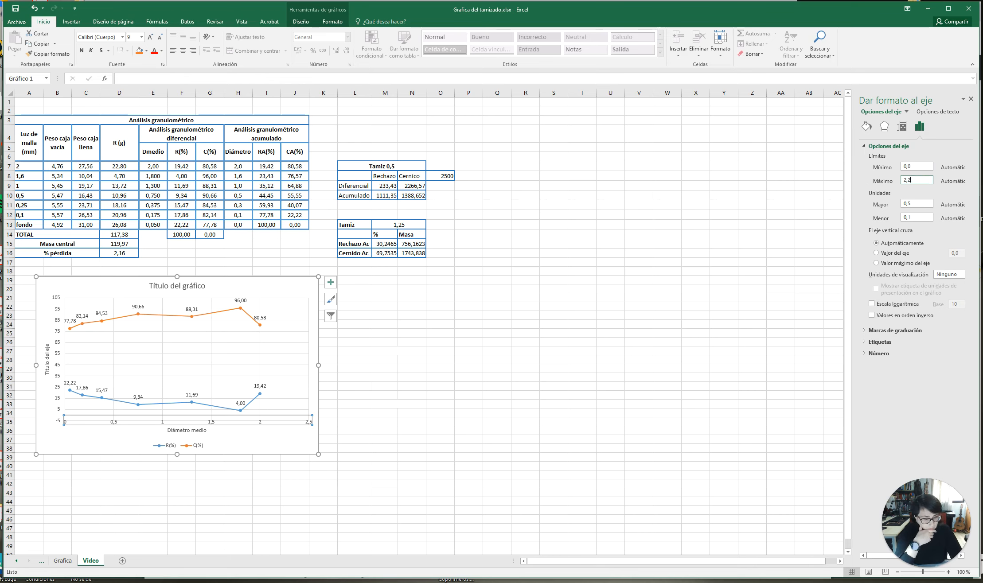
left_click(570, 377)
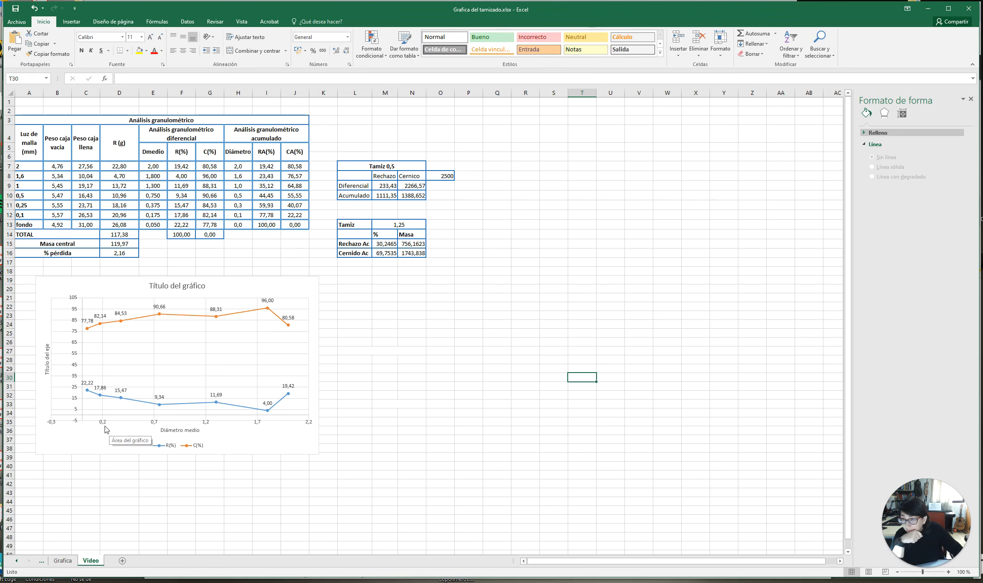
Step: Set the minimum bound of the differential chart's horizontal axis to 0 and deselect the chart
left_click(131, 425)
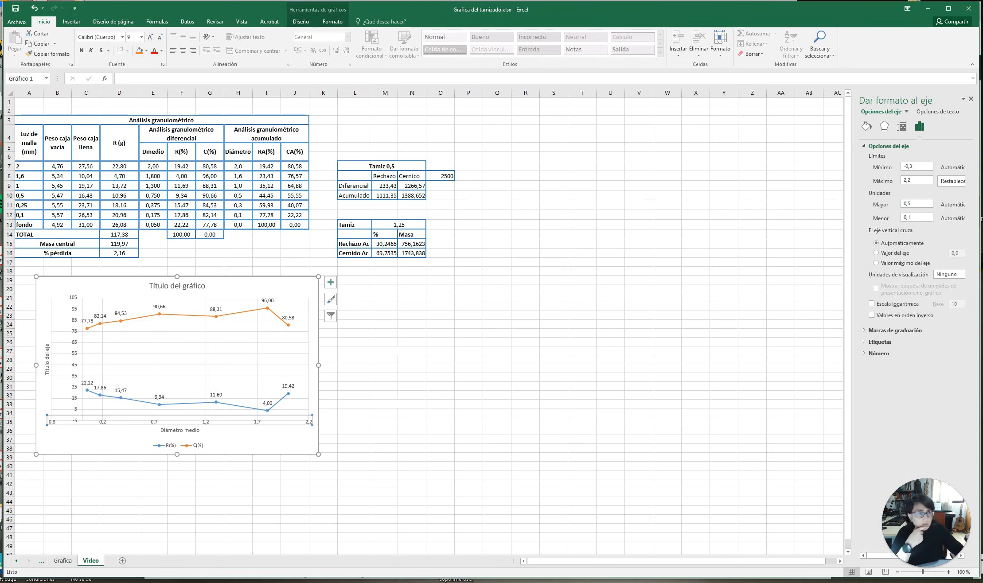
triple_click(925, 166)
type("0")
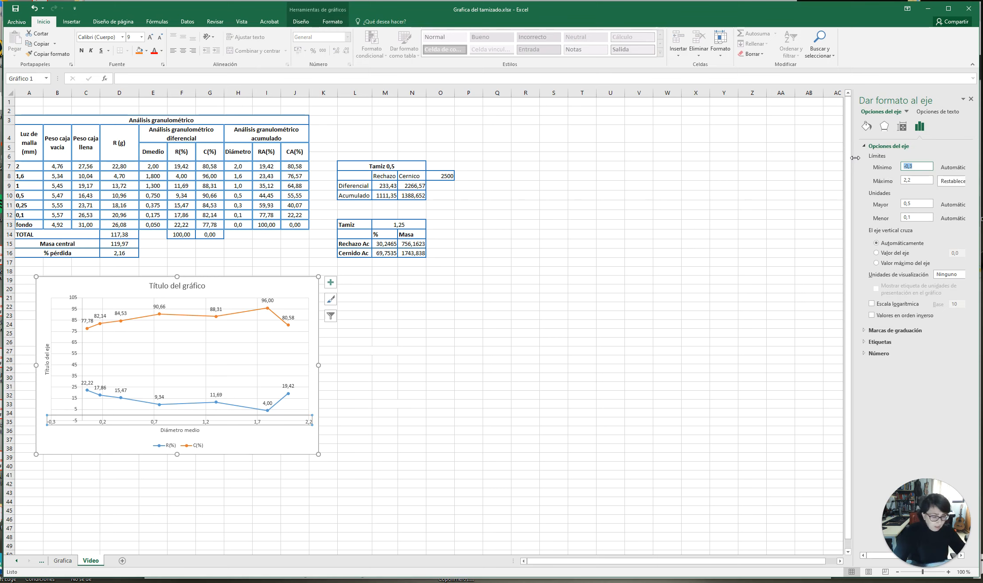
left_click(667, 315)
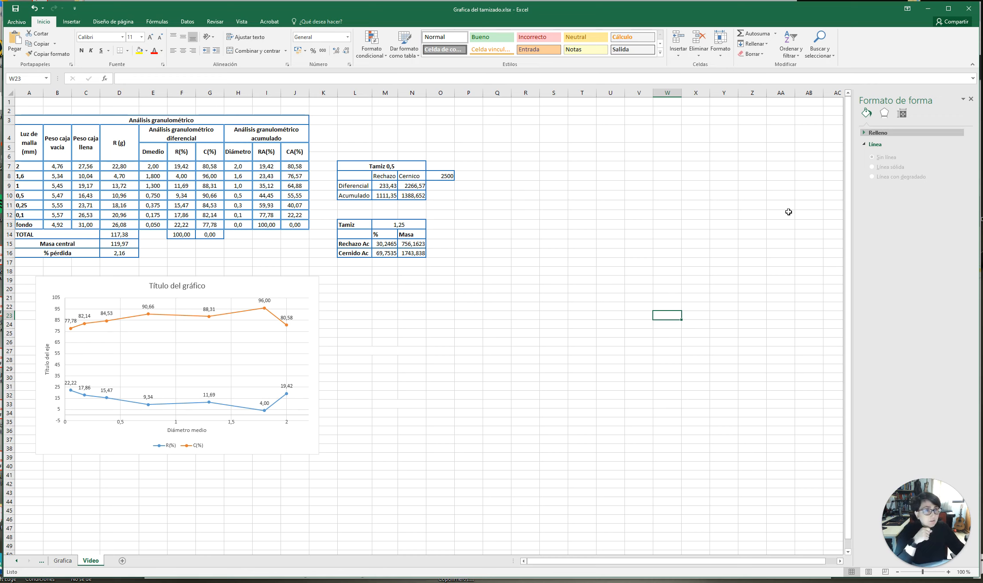
left_click(408, 334)
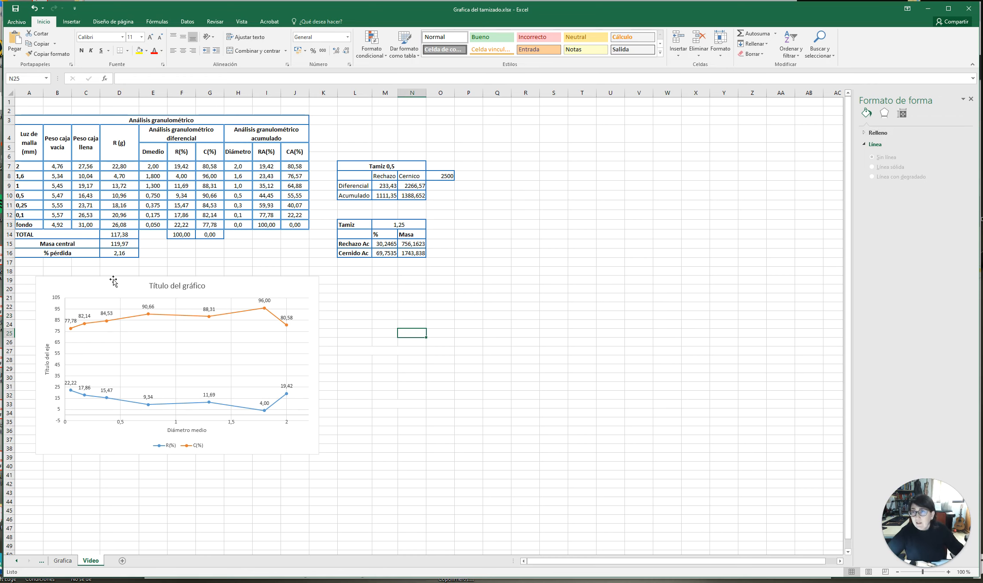
left_click(601, 263)
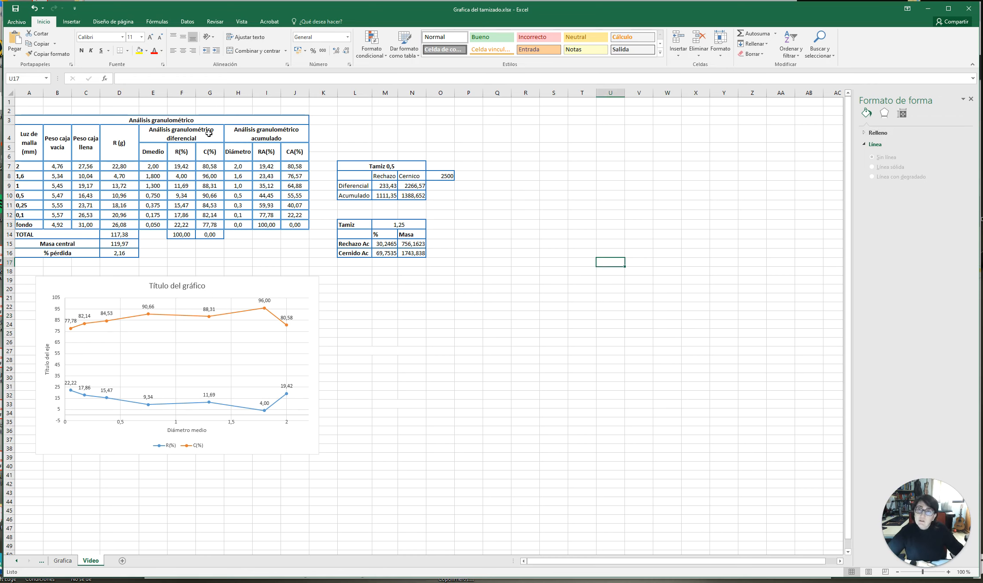
Step: Insert a scatter chart with straight lines and markers from H5:J13, plotting RA(%) and CA(%) against Diámetro
left_click_drag(239, 130, 296, 225)
left_click_drag(243, 132, 256, 225)
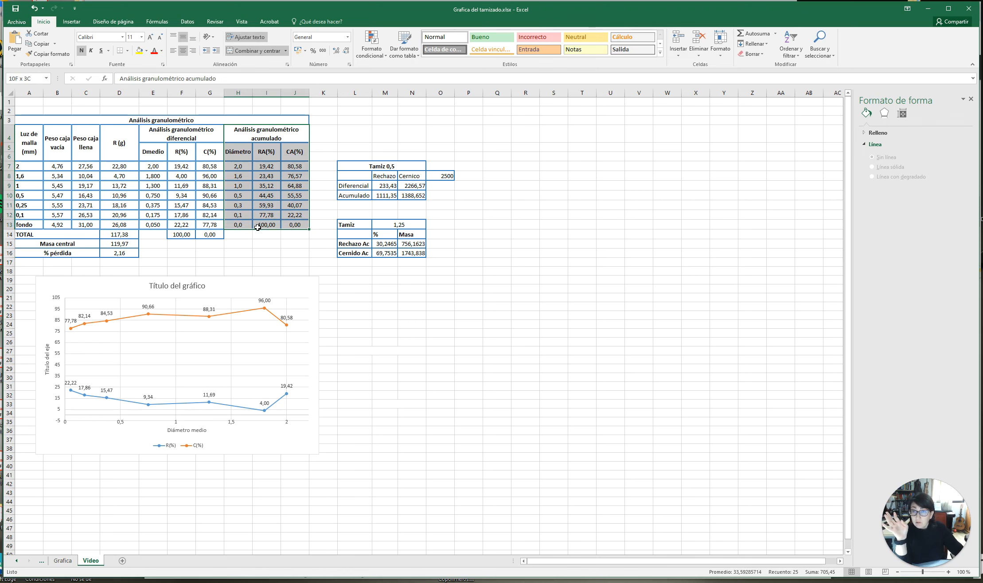
left_click(262, 155)
left_click_drag(230, 151, 296, 226)
left_click(75, 22)
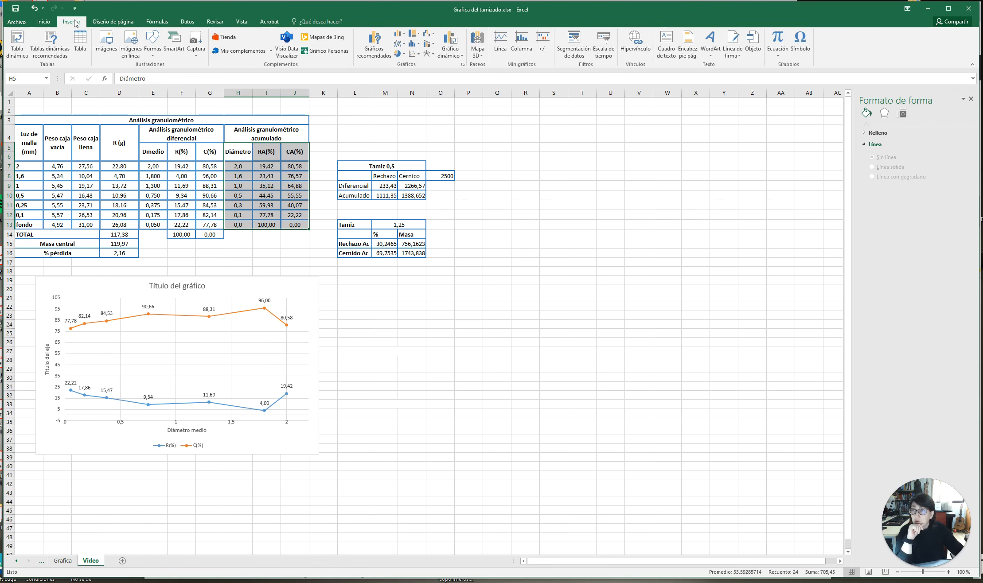
left_click(463, 65)
left_click(495, 187)
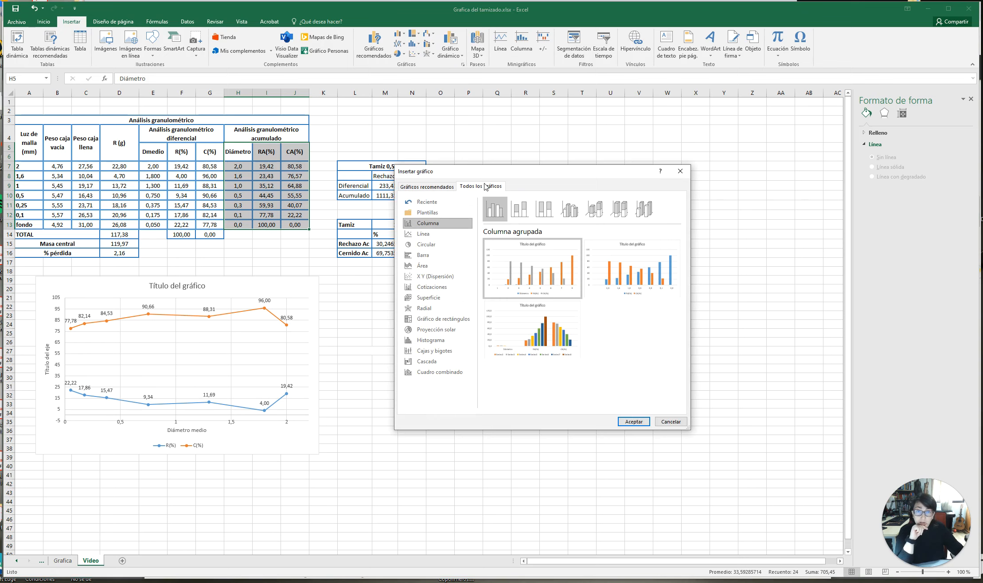
left_click(429, 277)
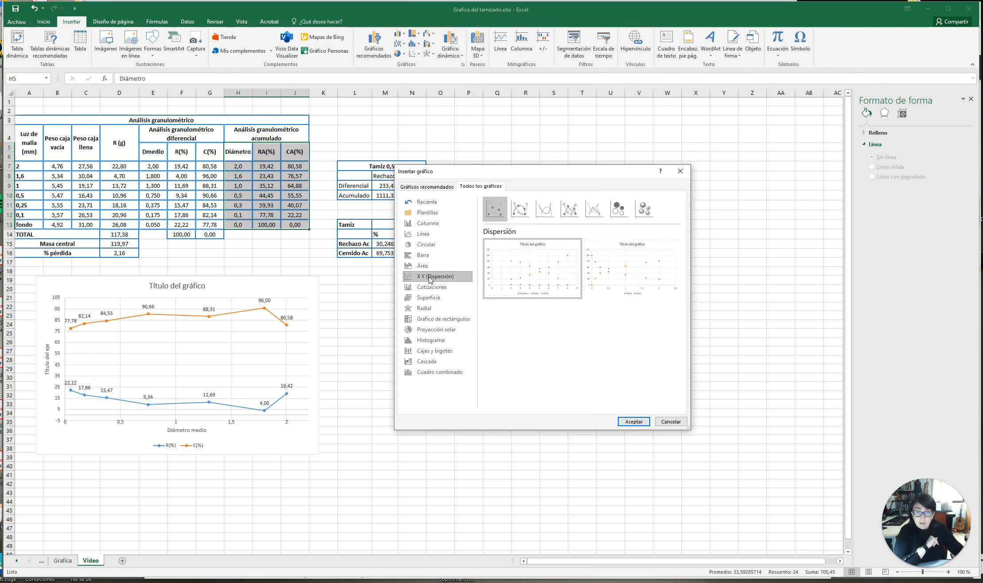
left_click(569, 207)
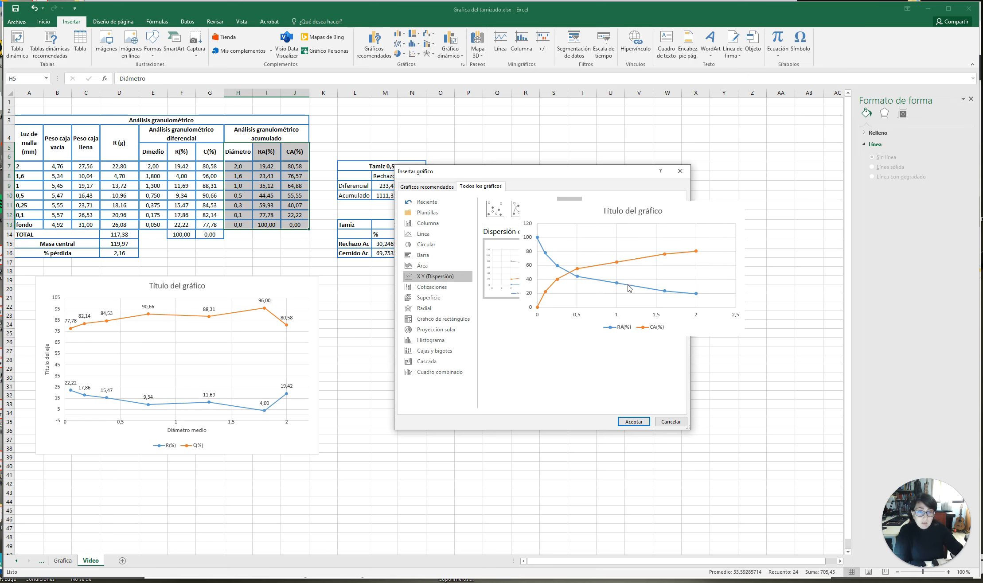
mouse_move(647, 258)
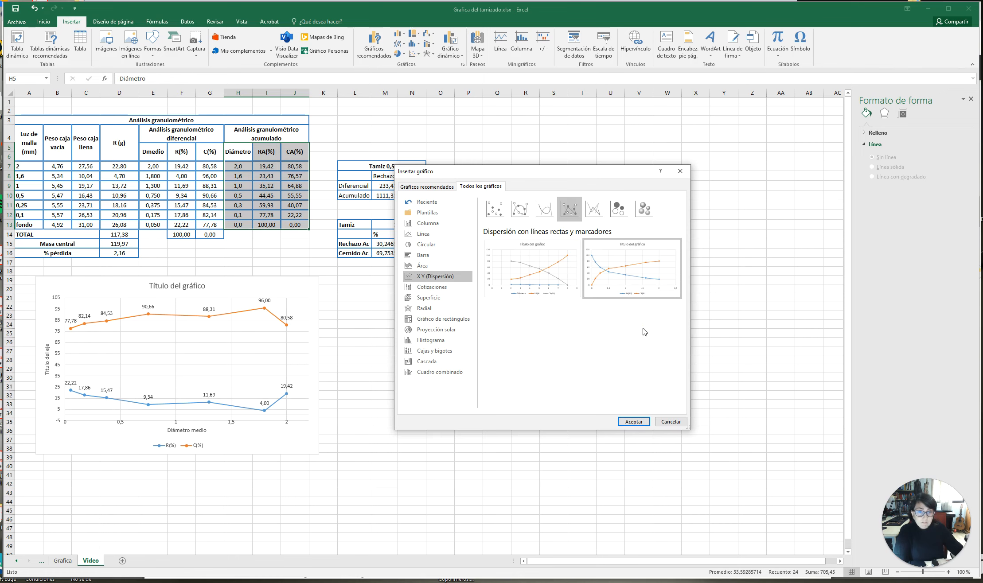
left_click(633, 422)
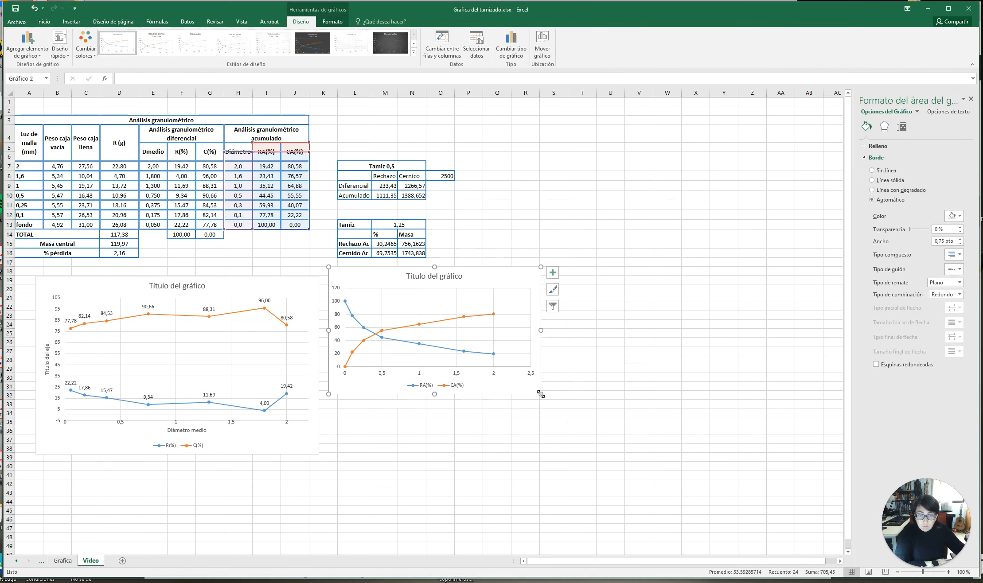
Step: Enlarge the new RA(%) and CA(%) chart and add axis titles and data labels to it
left_click_drag(541, 394, 592, 452)
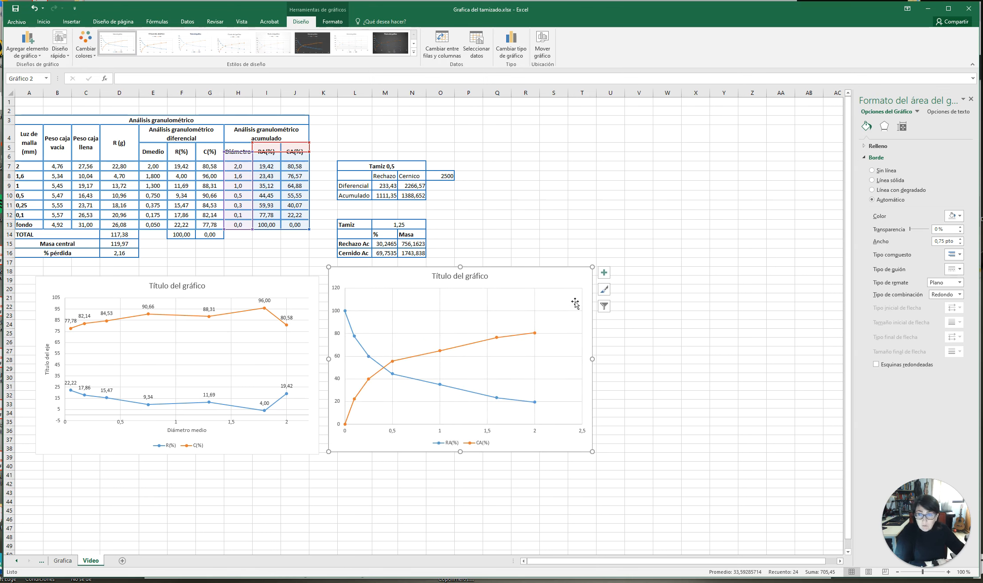
left_click_drag(593, 359, 641, 357)
left_click(653, 272)
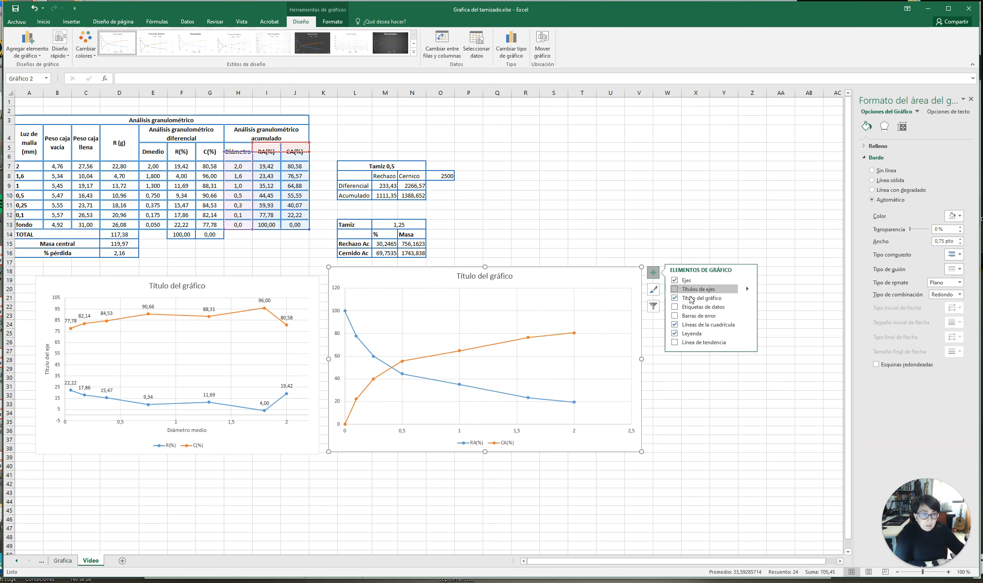
left_click(675, 289)
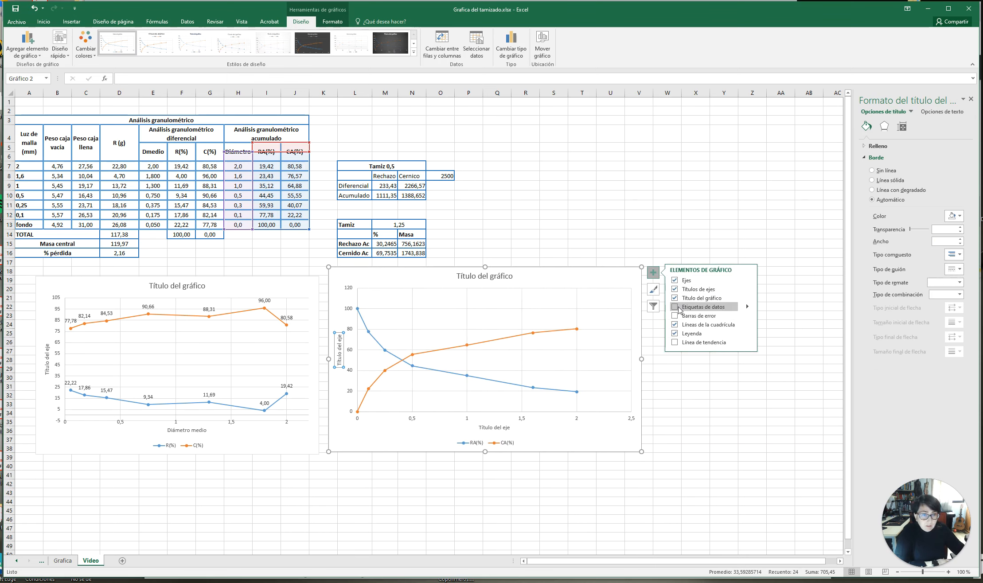
left_click(678, 307)
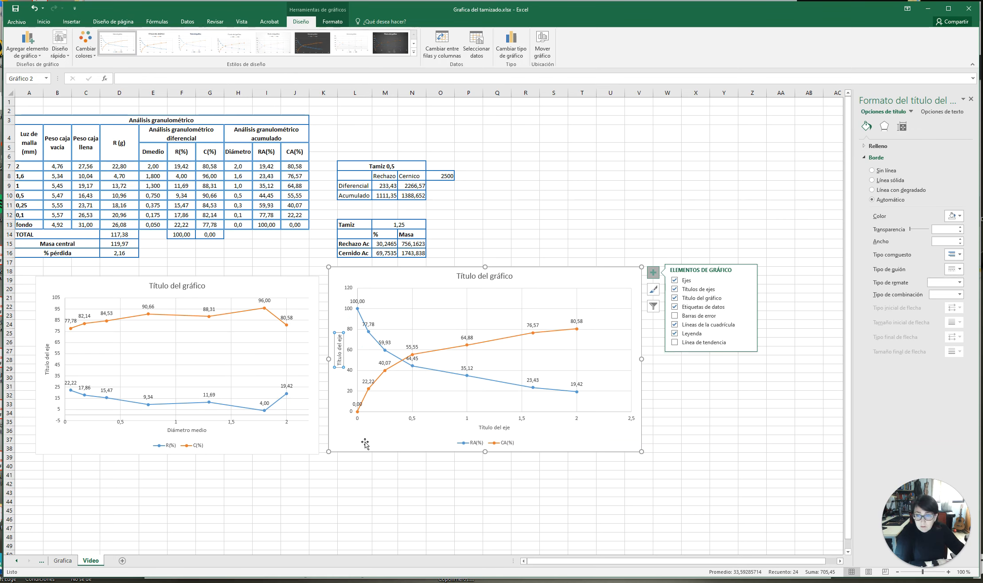
Step: Set the maximum bound of the horizontal axis to 2,2 in the RA(%) and CA(%) chart
left_click(410, 418)
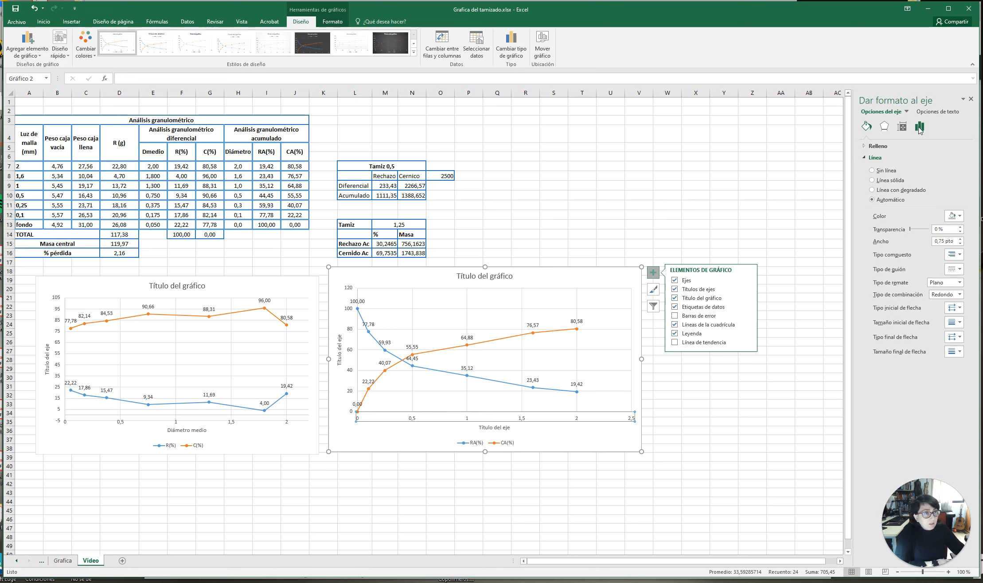
left_click(920, 127)
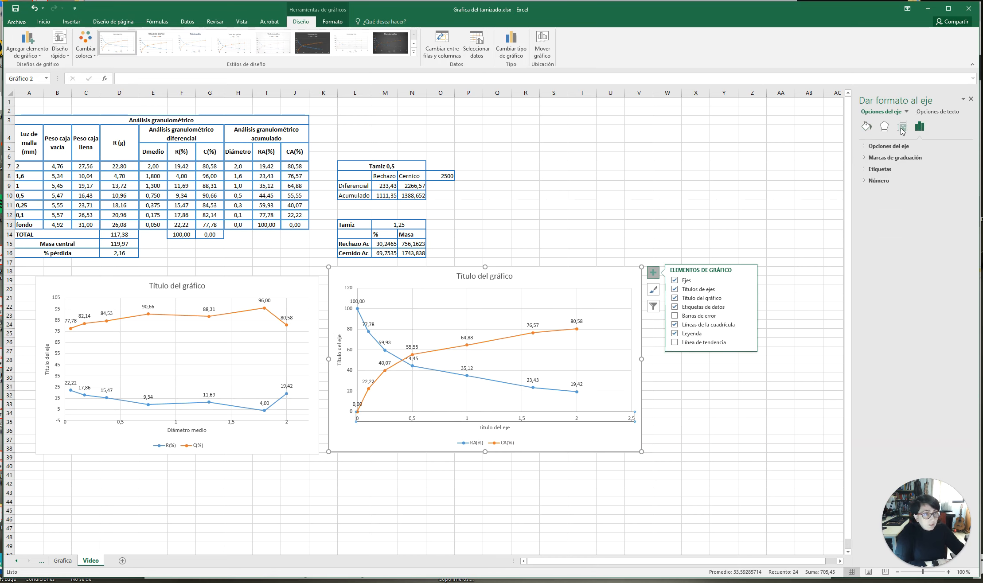
left_click(901, 126)
left_click(919, 130)
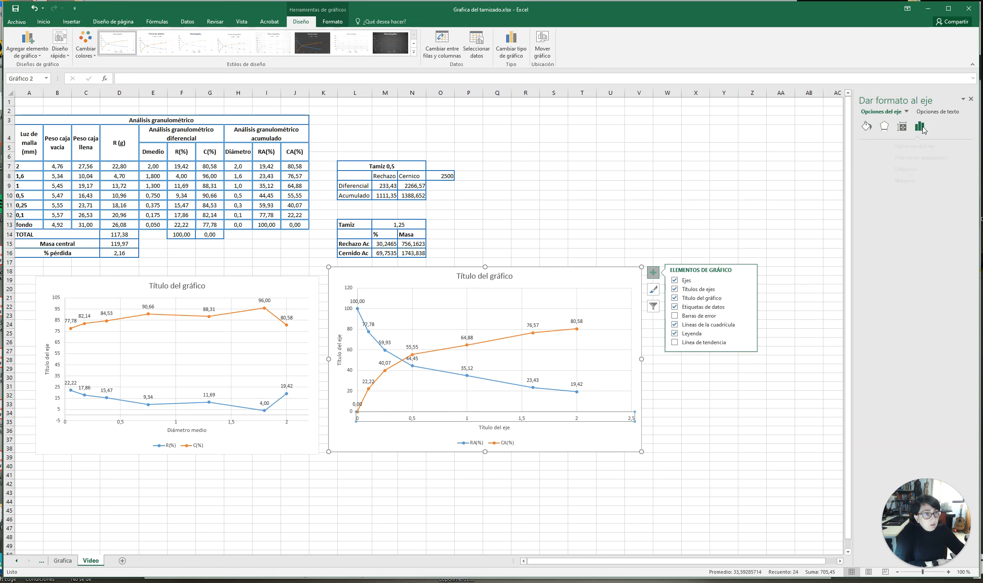
left_click(865, 146)
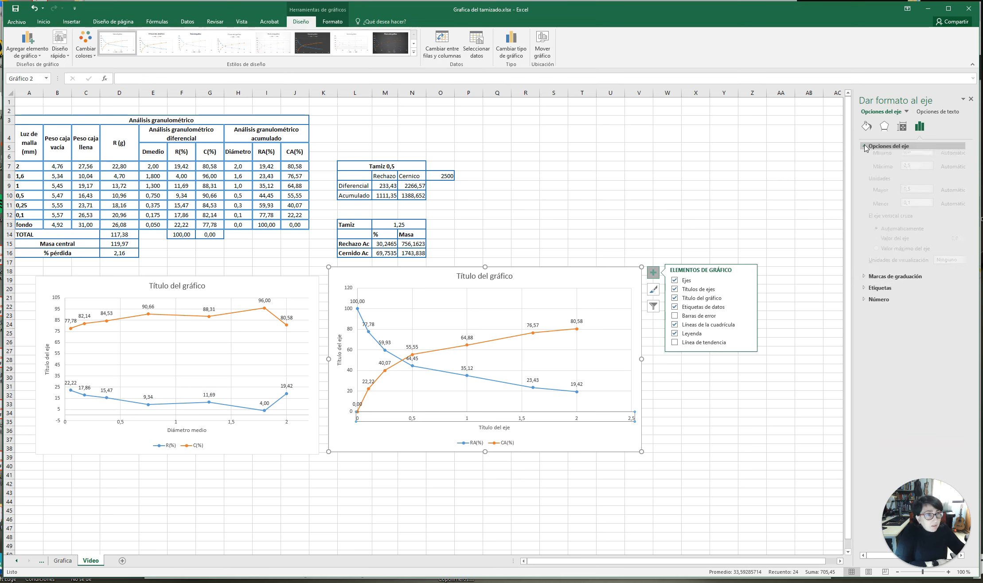
left_click_drag(918, 180, 888, 183)
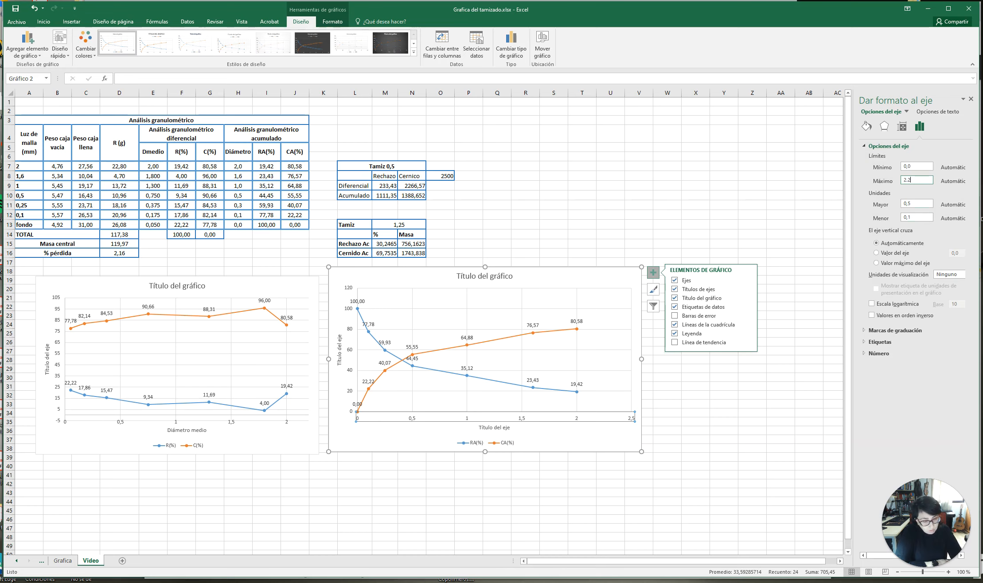
left_click(918, 167)
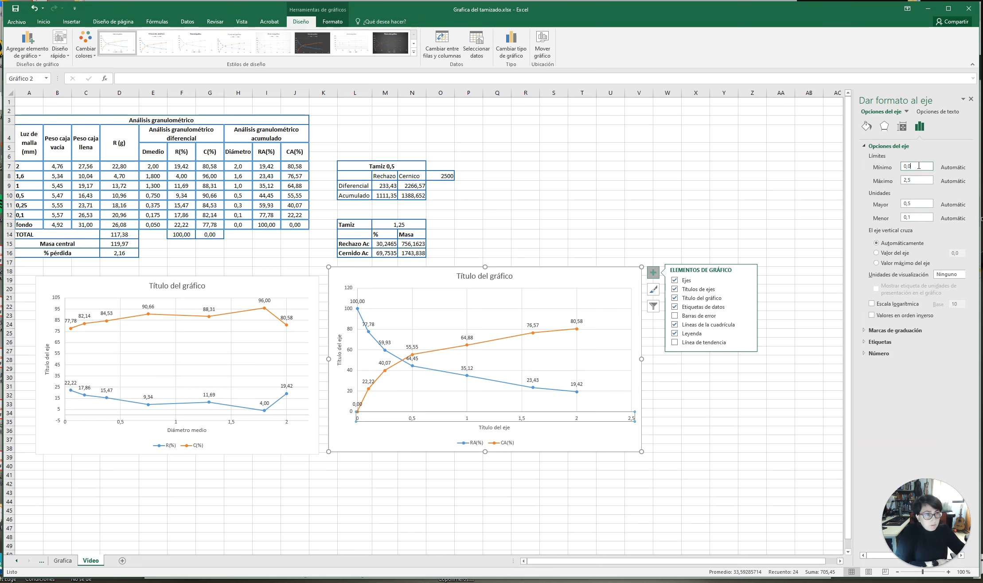
left_click(916, 179)
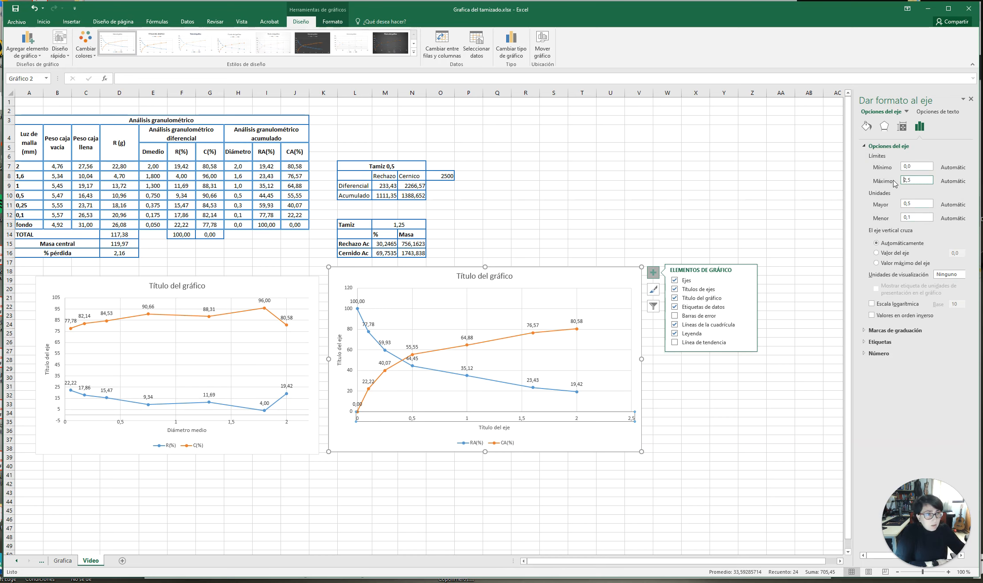
type("2")
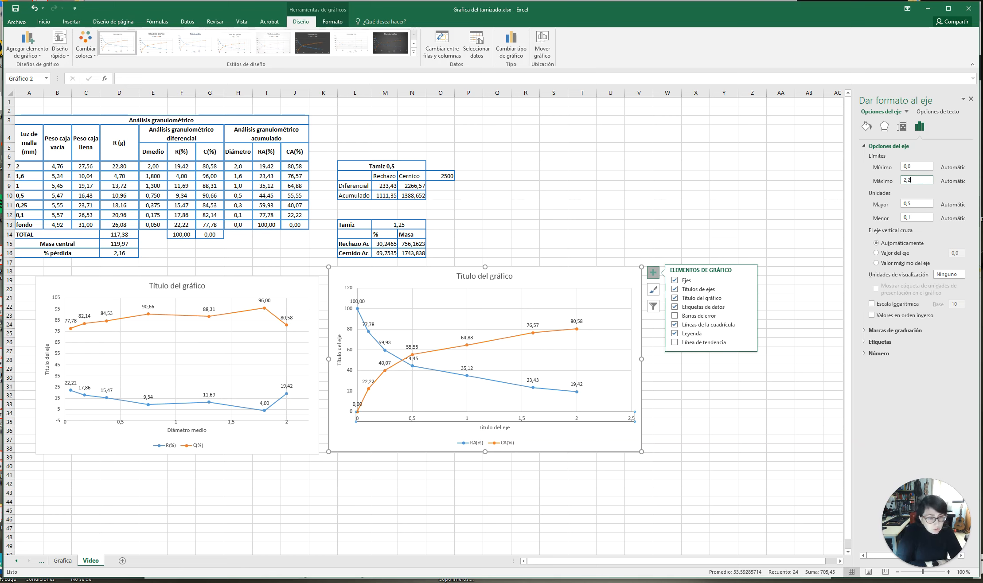
type(",2")
key("Return")
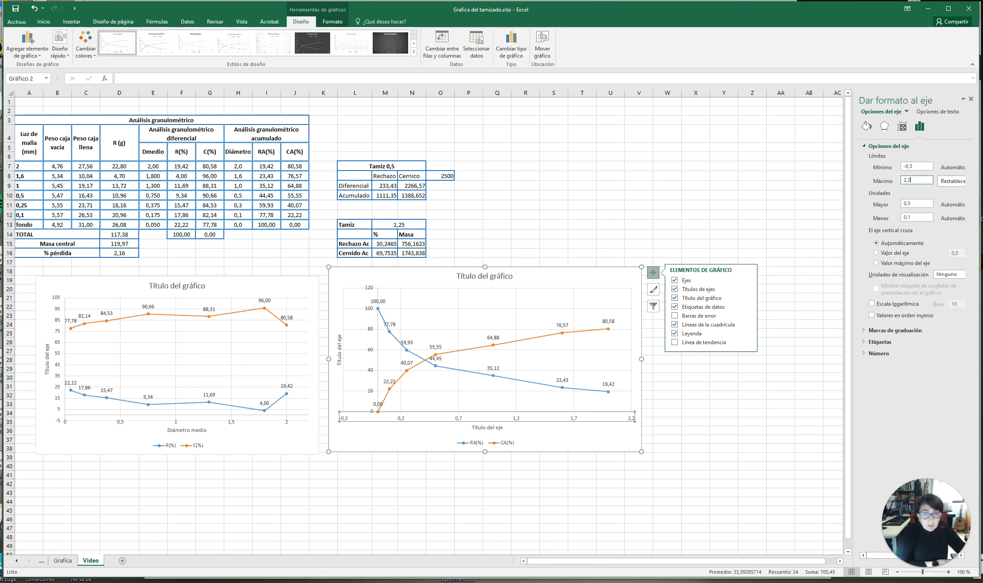
Step: Set the minimum bound of the cumulative chart's horizontal axis to 0 and deselect the chart
left_click_drag(928, 165, 893, 167)
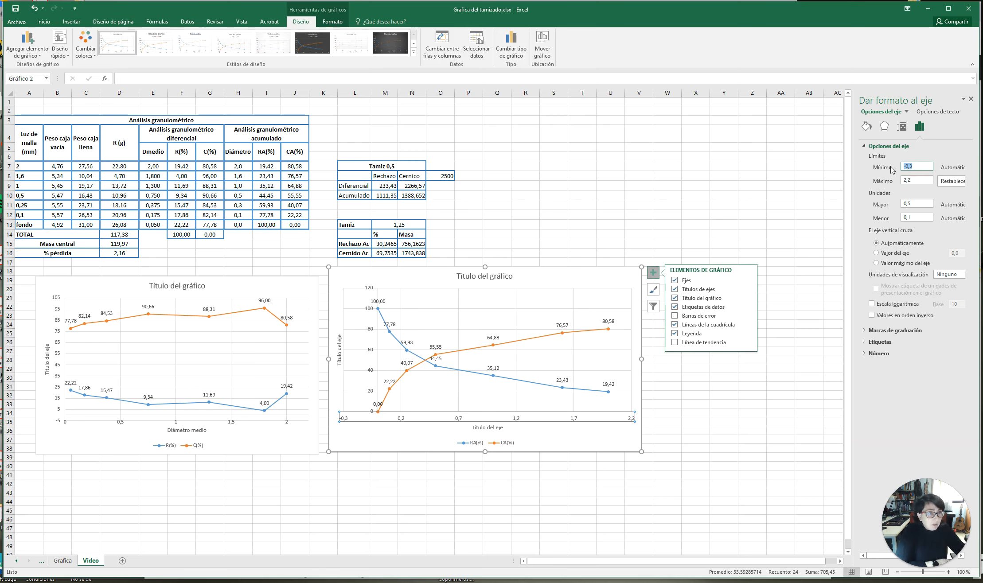
type("0")
left_click(798, 138)
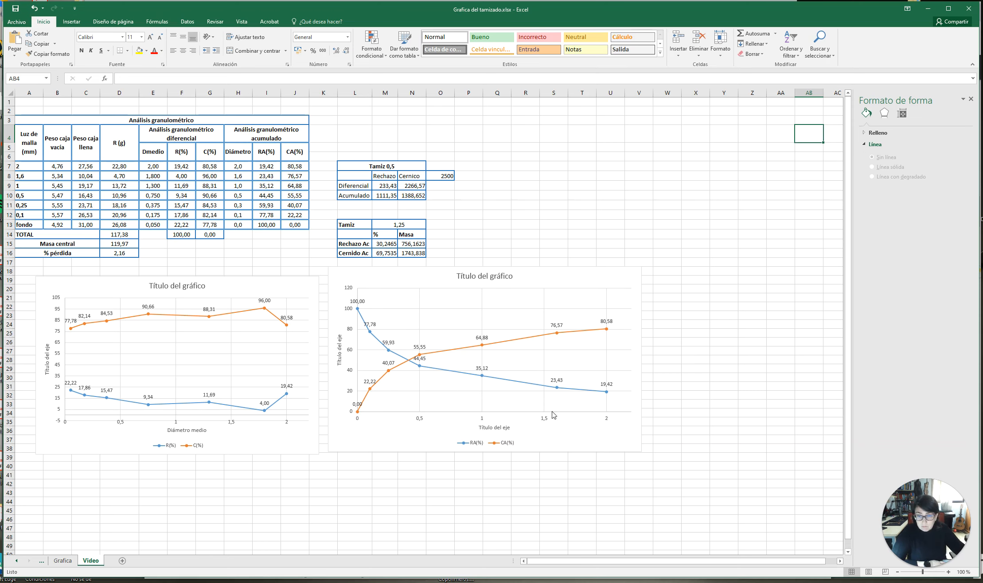
scroll(398, 454, "down", 2)
scroll(401, 453, "up", 2)
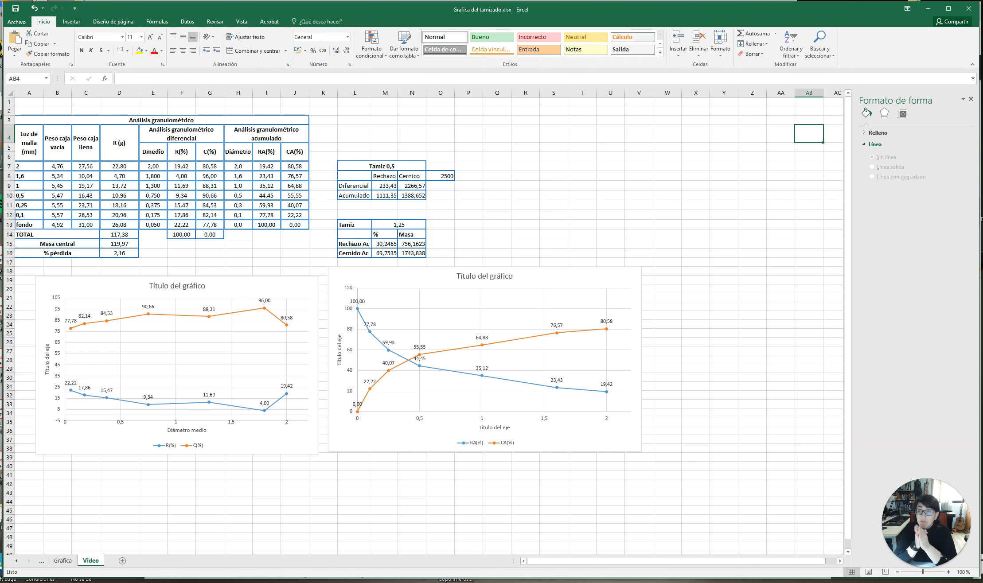
Step: Switch to Chrome and review the OneDrive search result, the Microsoft OneDrive page and the CPR Región de Murcia article on Office 365 accounts
key("alt+Tab")
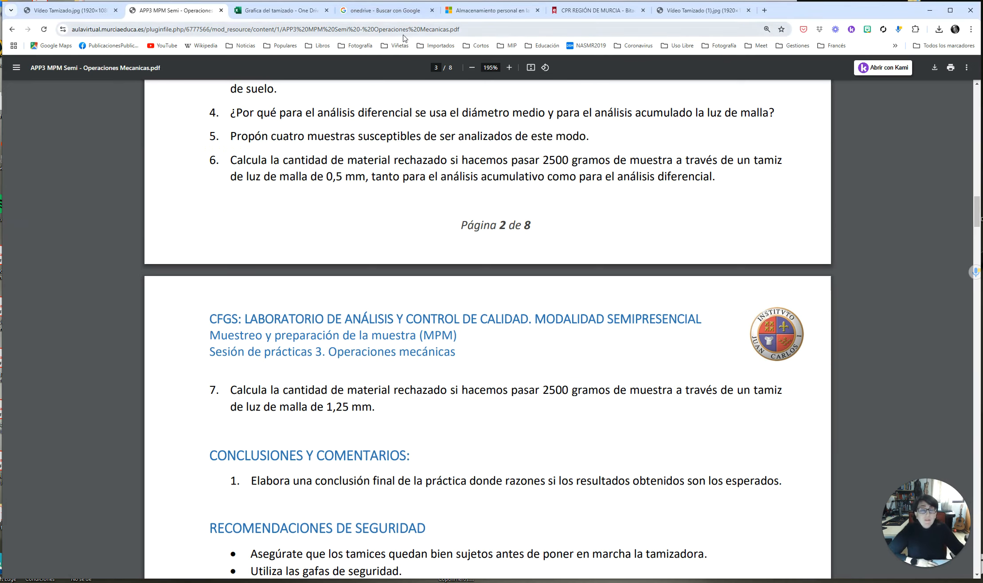
left_click(386, 14)
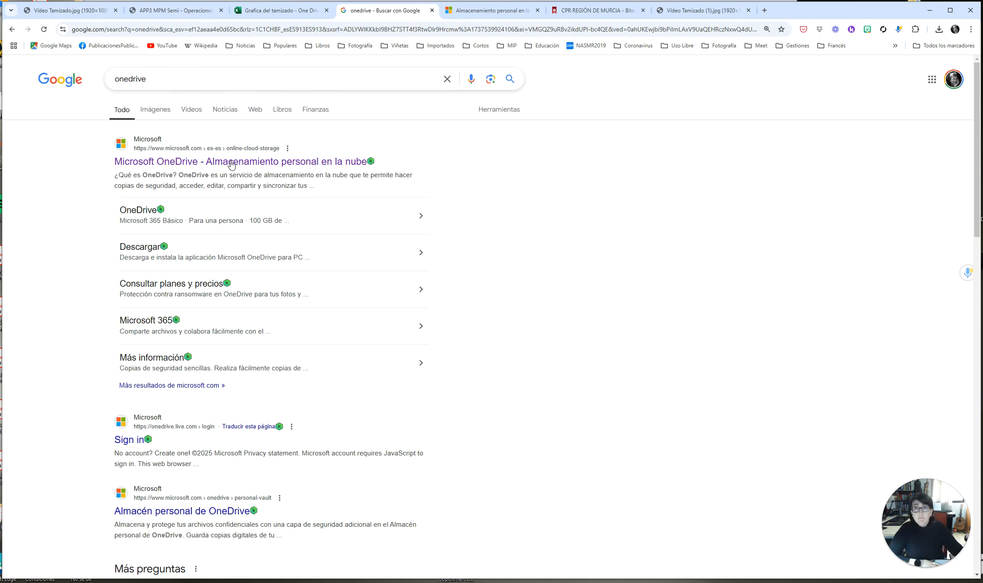
left_click(466, 6)
left_click(381, 10)
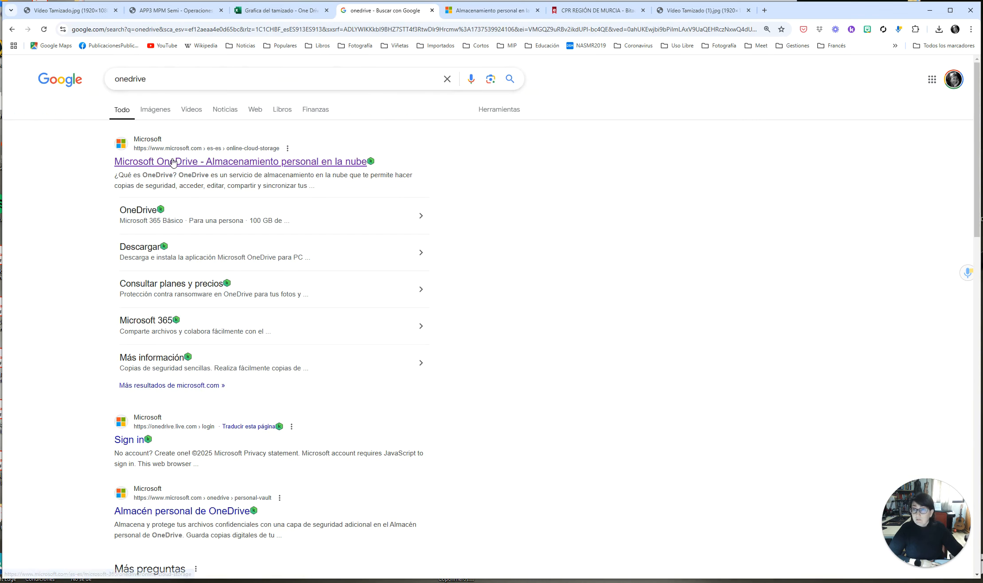
key("ctrl+Tab")
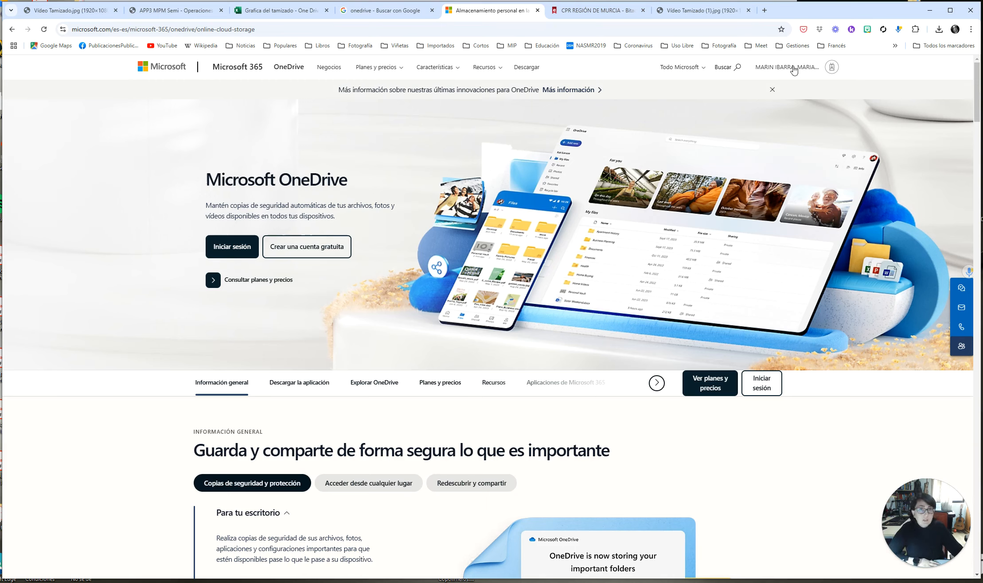
left_click(599, 11)
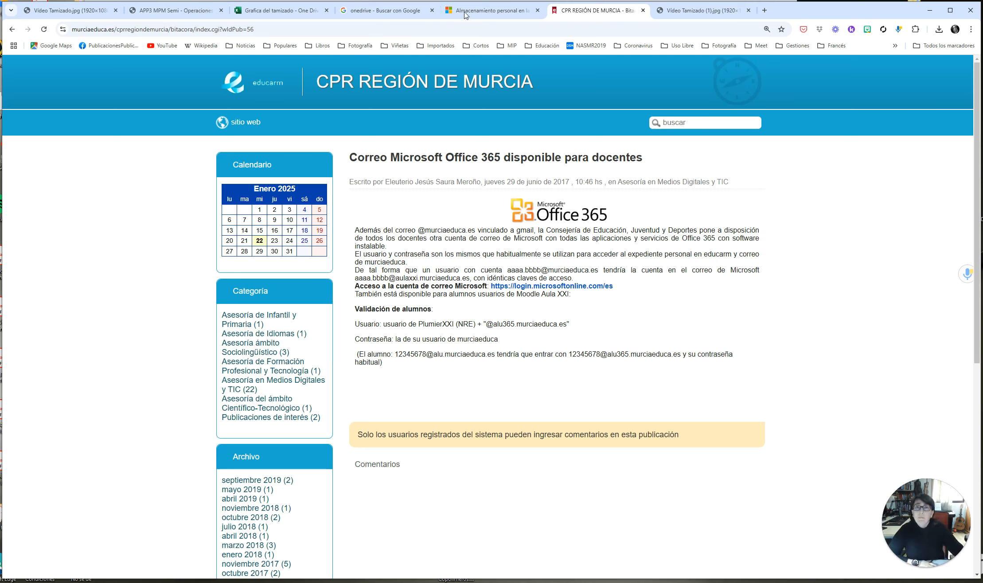
left_click(497, 13)
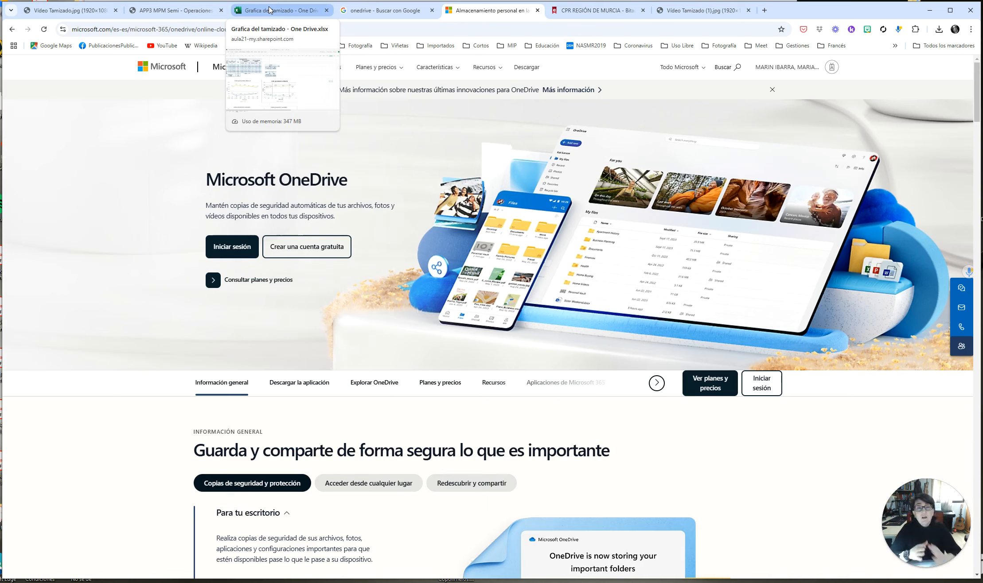
Step: Switch to the online workbook Grafica del tamizado - One Drive, review the charts on the Grafica sheet and open the One Drive sheet
left_click(268, 13)
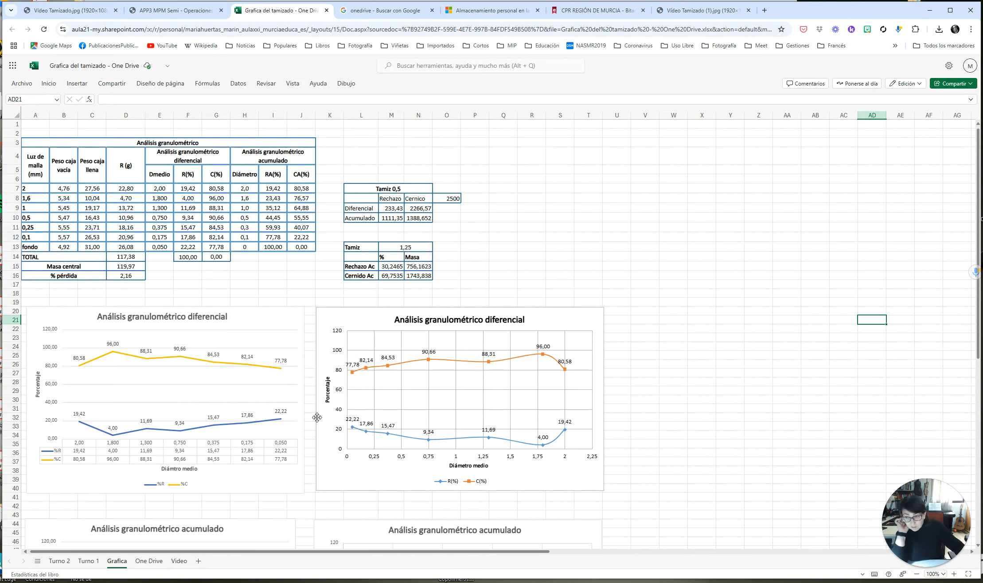
scroll(384, 337, "down", 5)
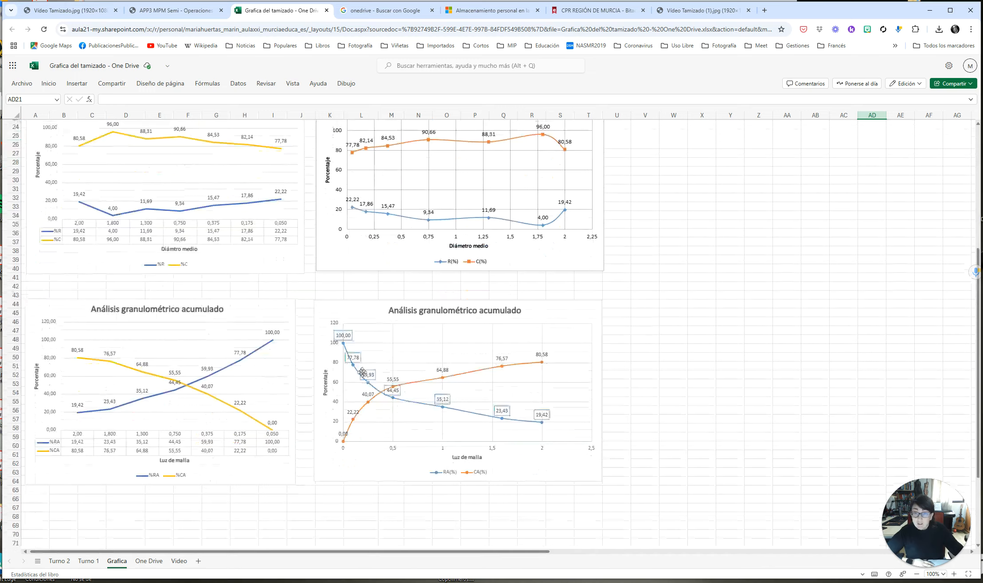
scroll(362, 373, "up", 5)
left_click(148, 560)
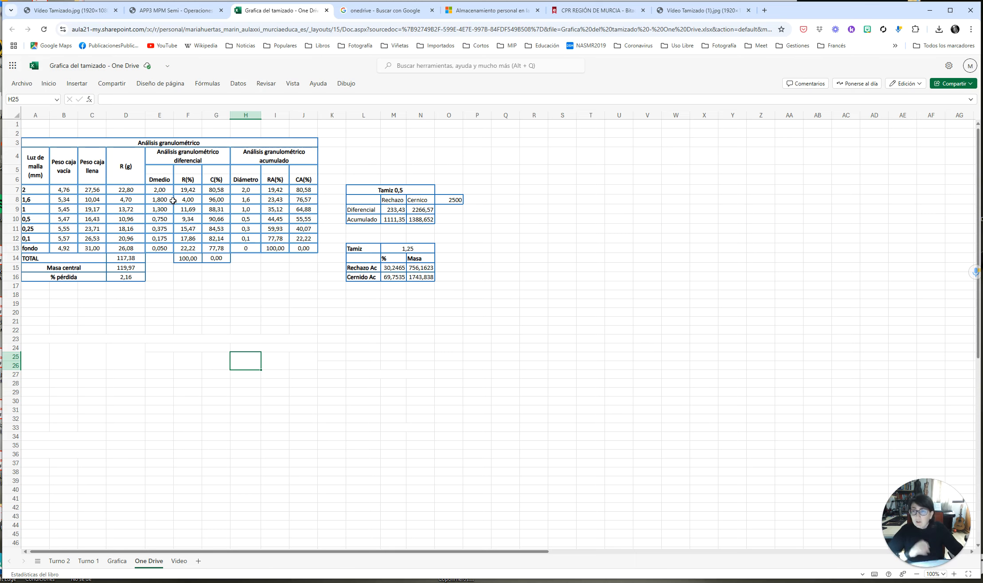
Step: Insert a scatter chart with straight lines and markers from E6:G13, then place it below the table and enlarge it
left_click_drag(150, 178, 218, 250)
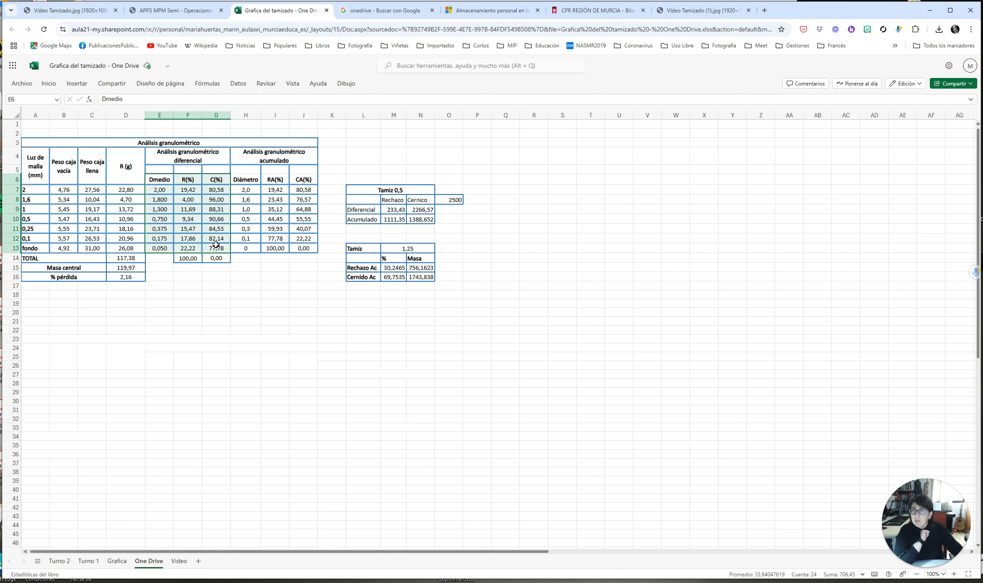
left_click(74, 86)
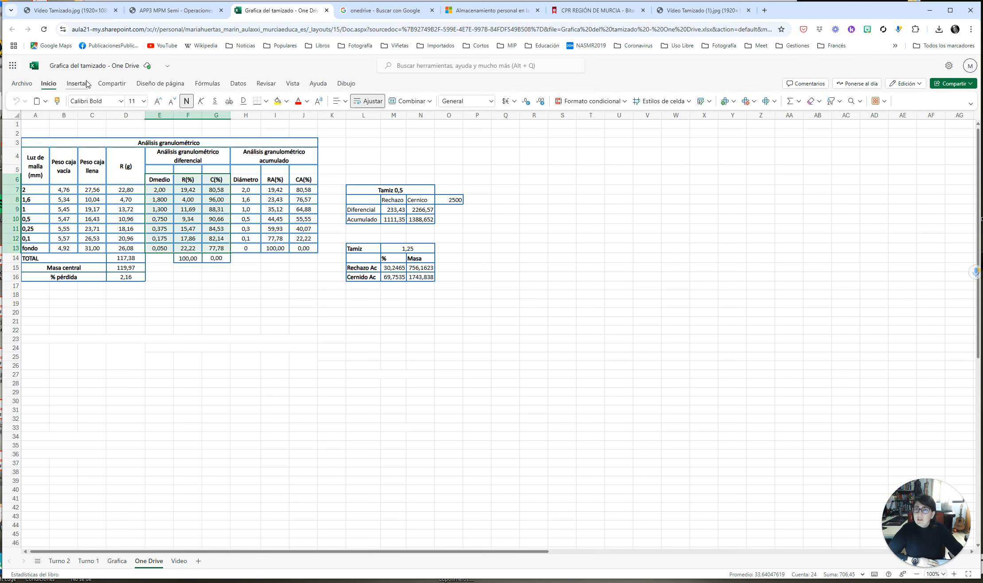
left_click(77, 84)
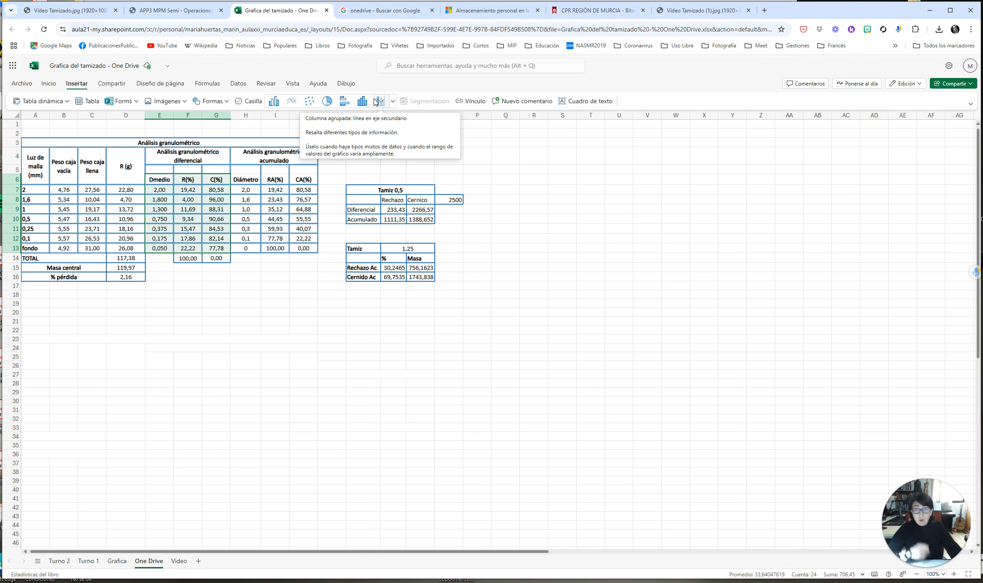
left_click(393, 103)
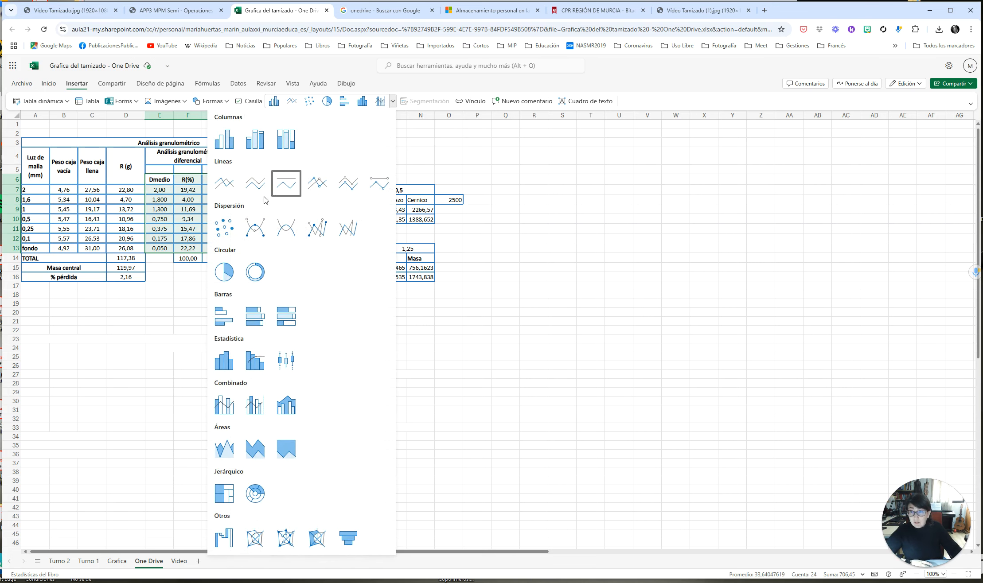
left_click(319, 227)
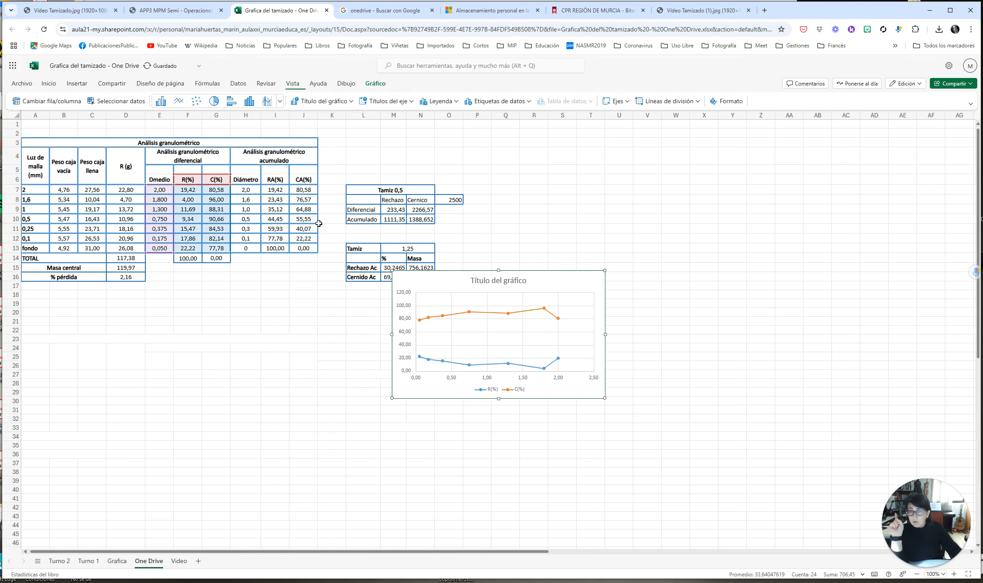
left_click_drag(545, 278, 210, 309)
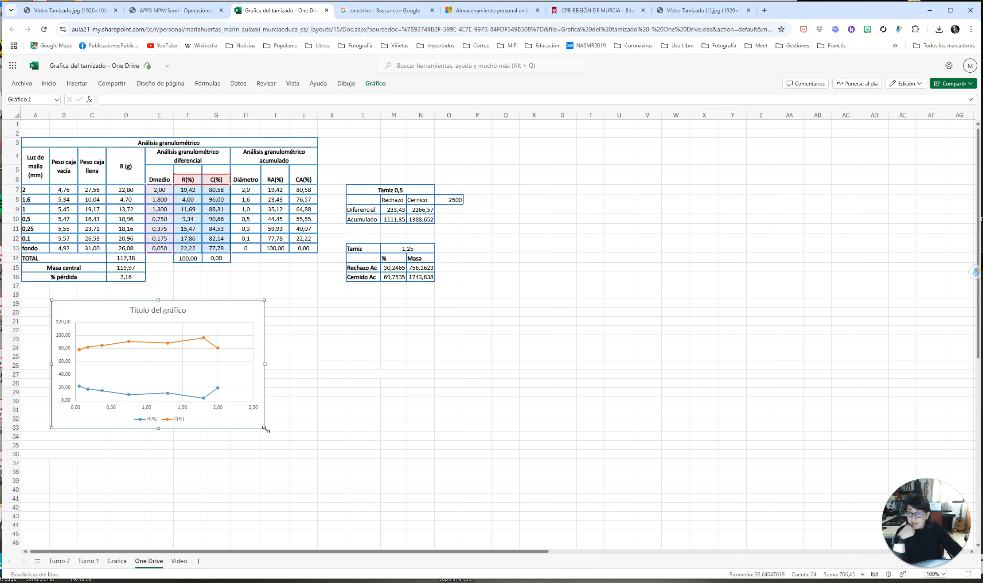
left_click_drag(265, 429, 345, 483)
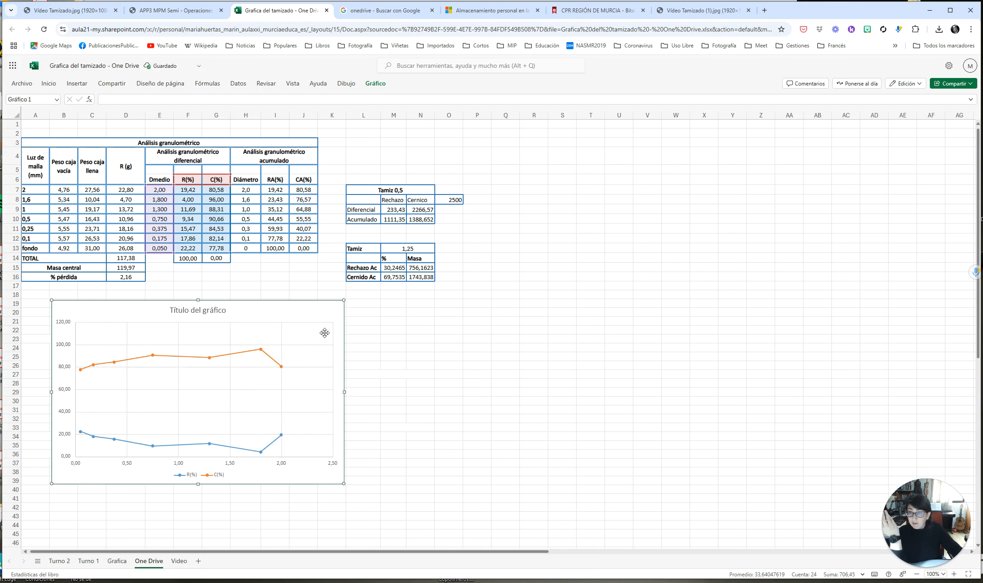
Step: Add data labels to the C(%) series in the new scatter chart
right_click(304, 312)
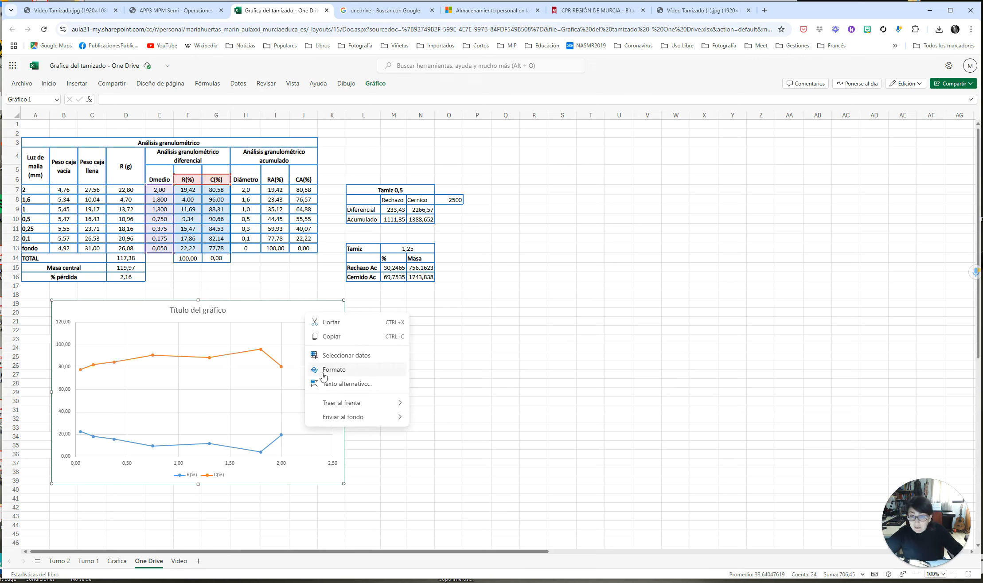
left_click(262, 350)
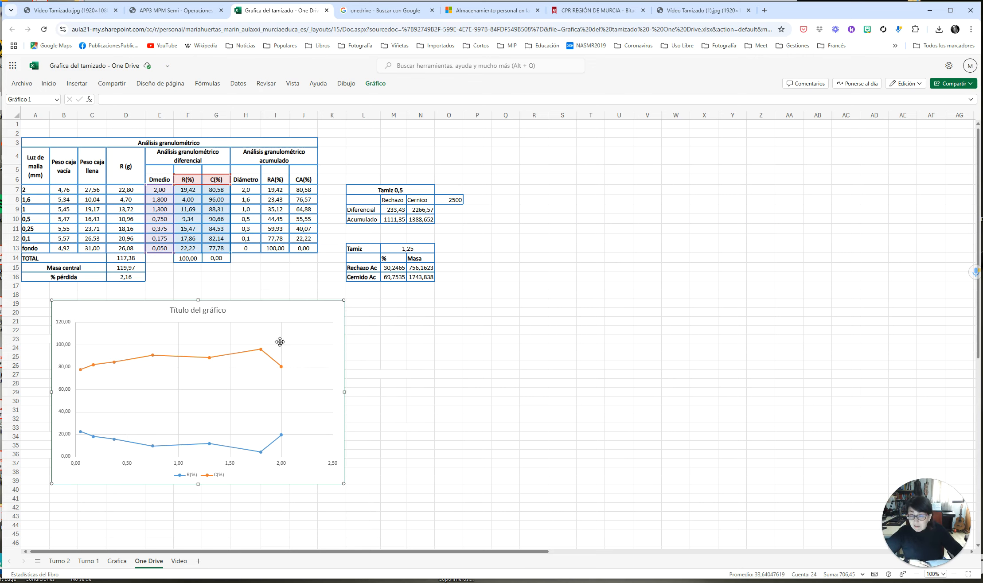
left_click(262, 350)
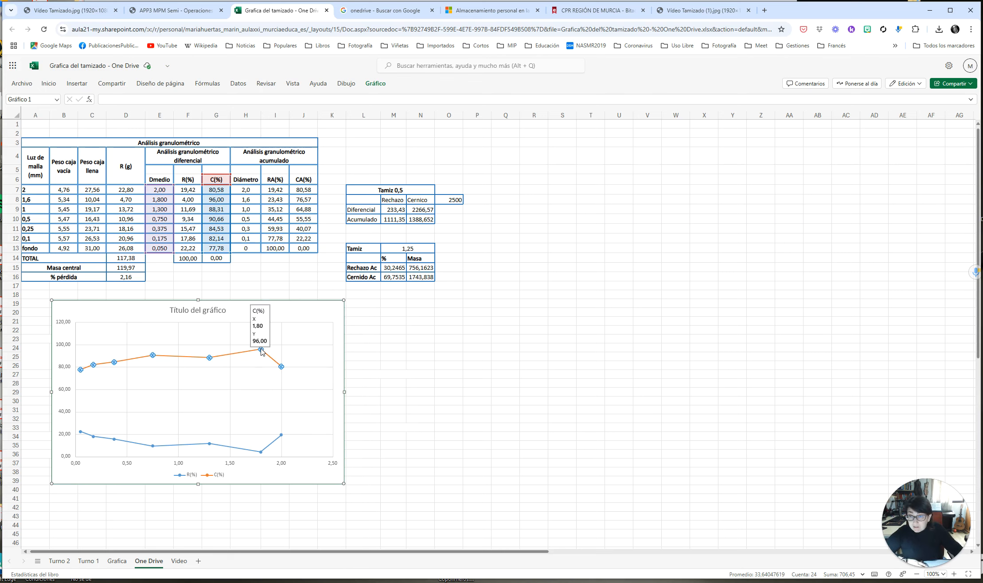
right_click(261, 351)
key("Escape")
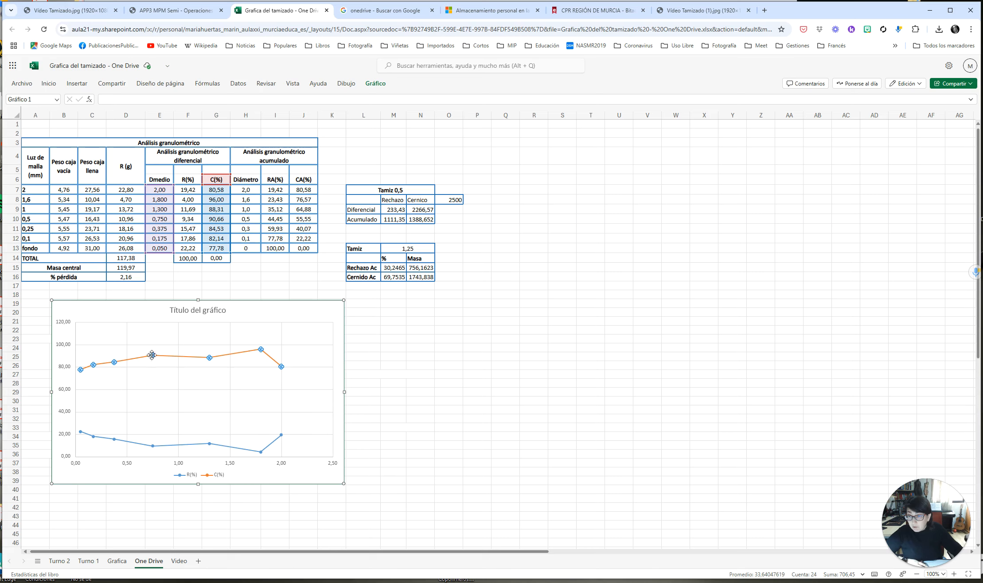
right_click(152, 355)
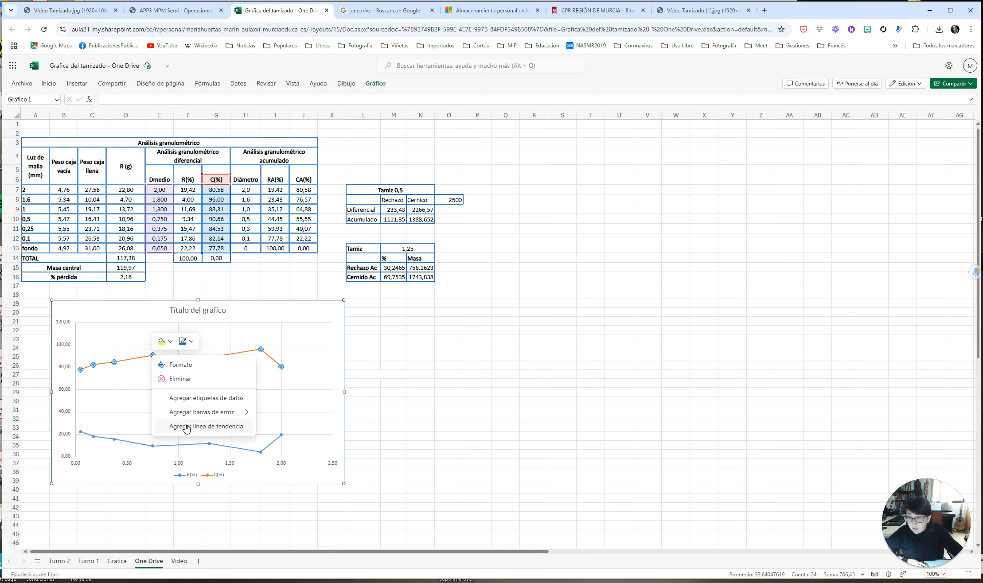
left_click(196, 398)
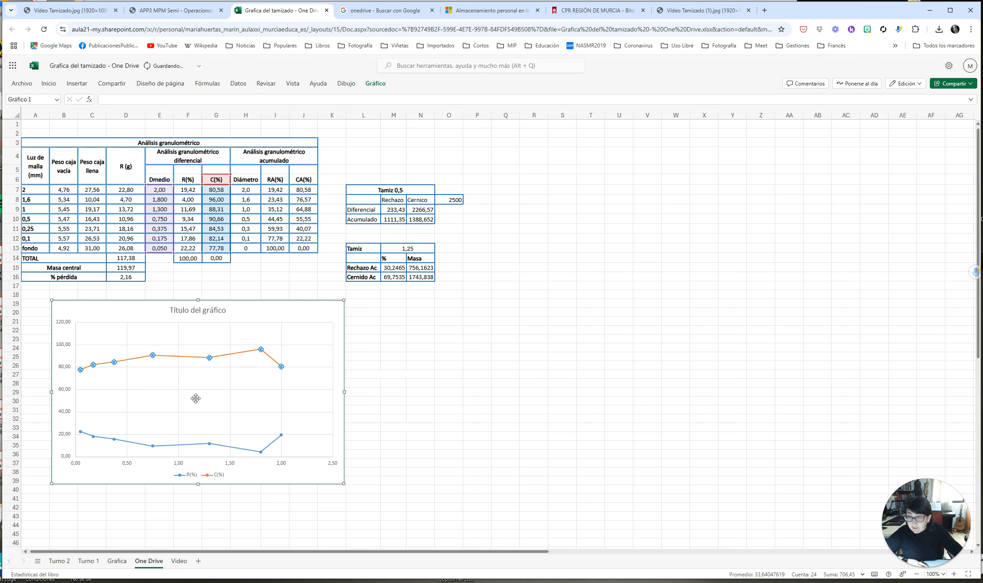
left_click(268, 449)
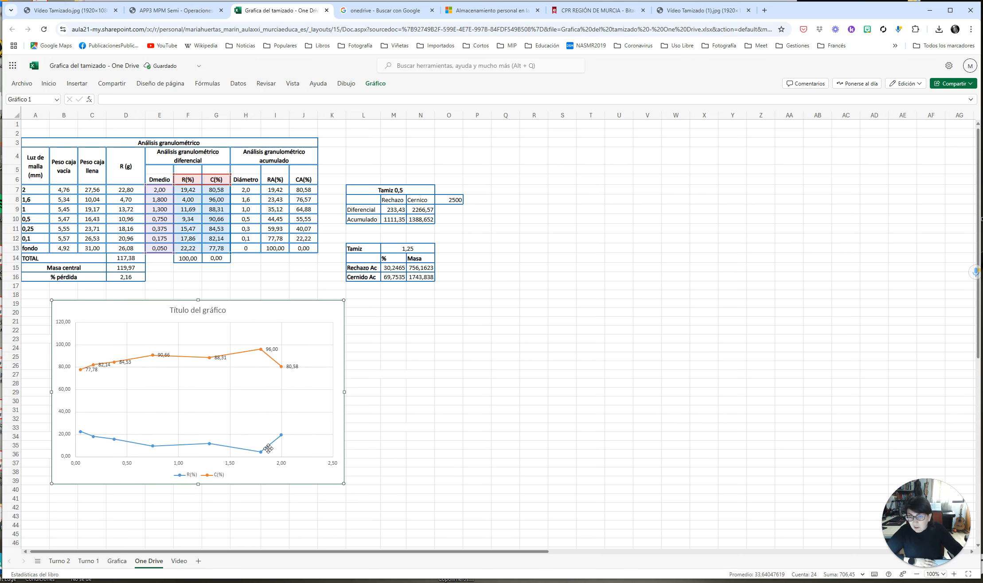
Step: Open the formatting settings of the R(%) and C(%) scatter chart
right_click(289, 310)
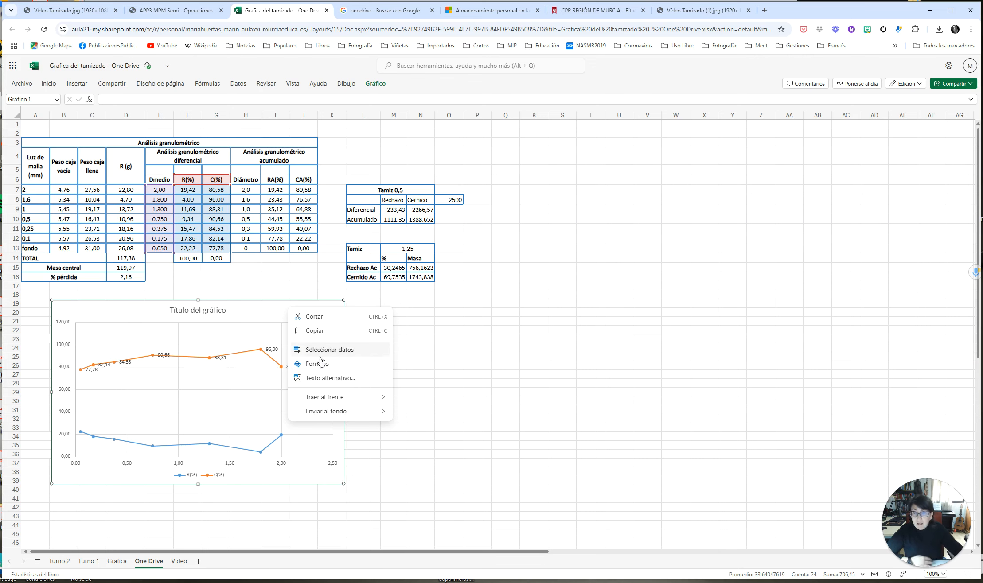
left_click(246, 420)
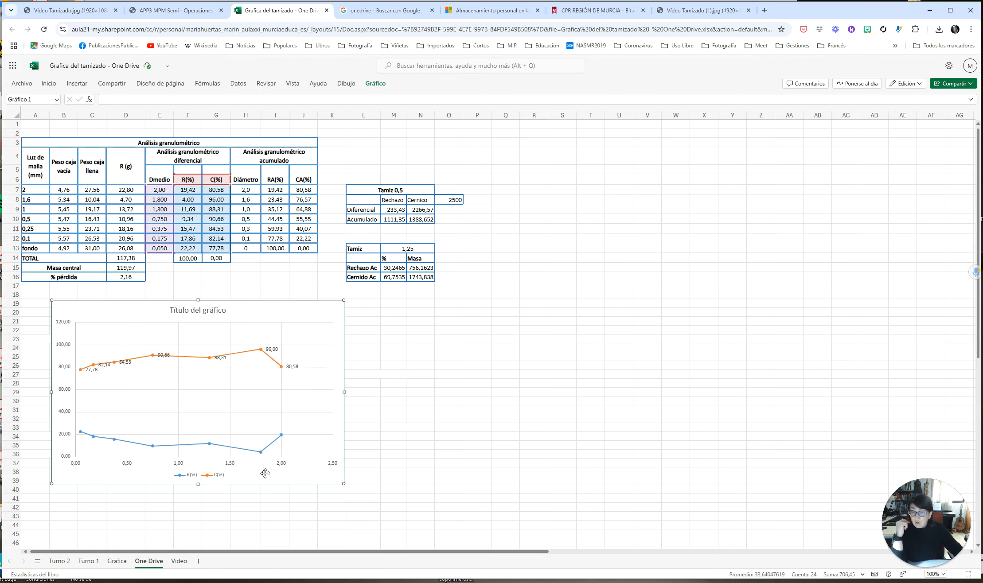
right_click(277, 316)
left_click(250, 310)
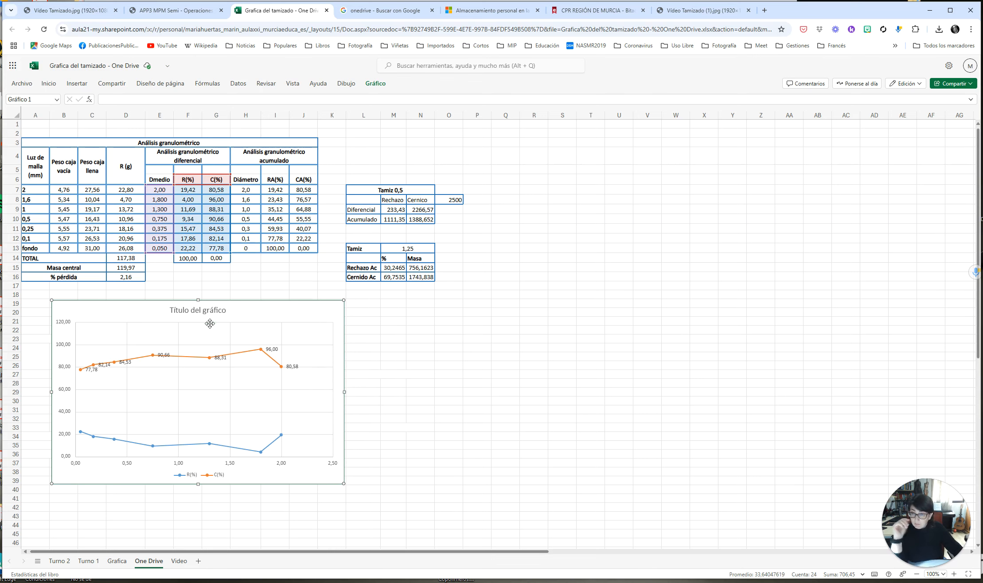
right_click(286, 314)
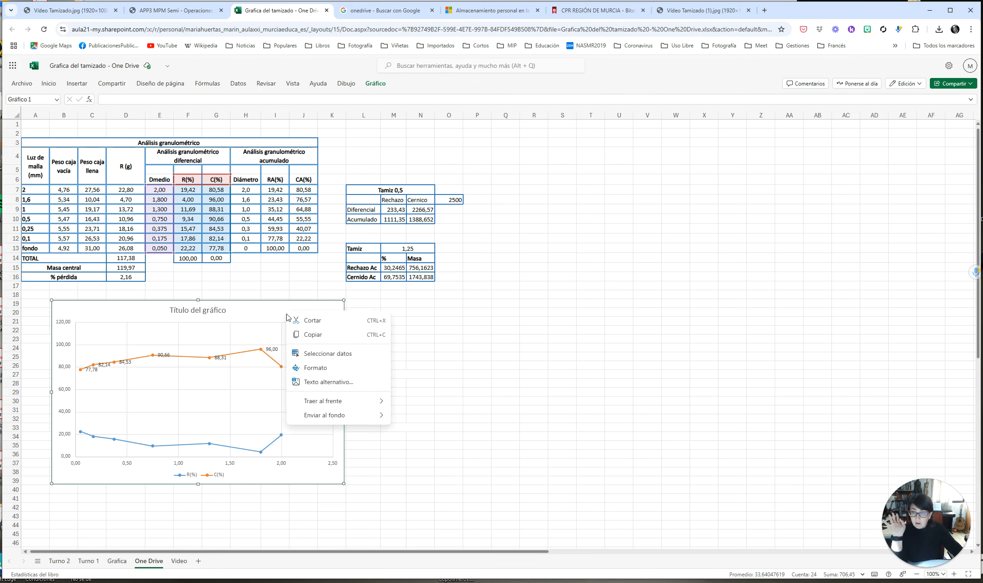
left_click(321, 373)
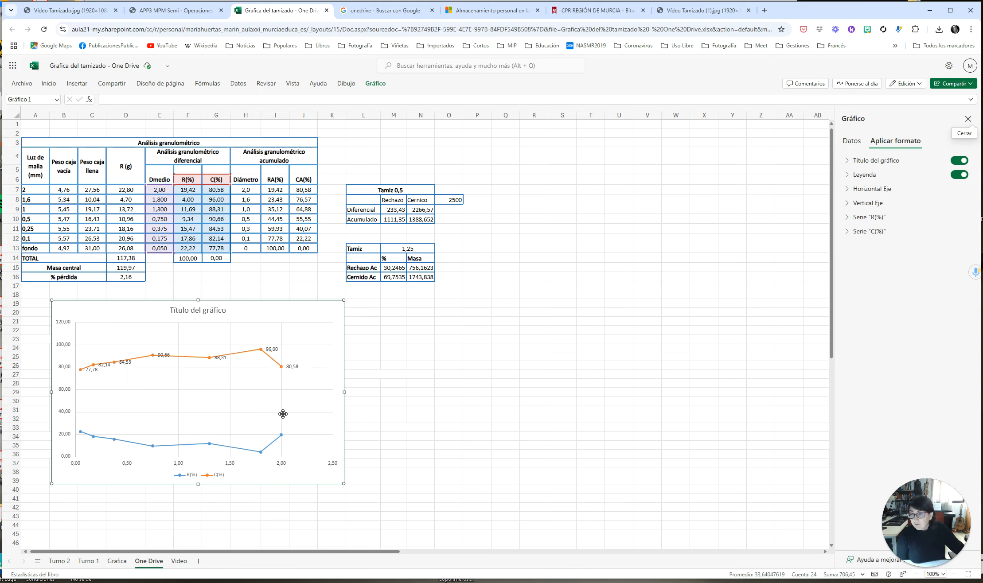
Step: Set the chart title to "Análisis diferencial", keeping its position as Encima
left_click(850, 164)
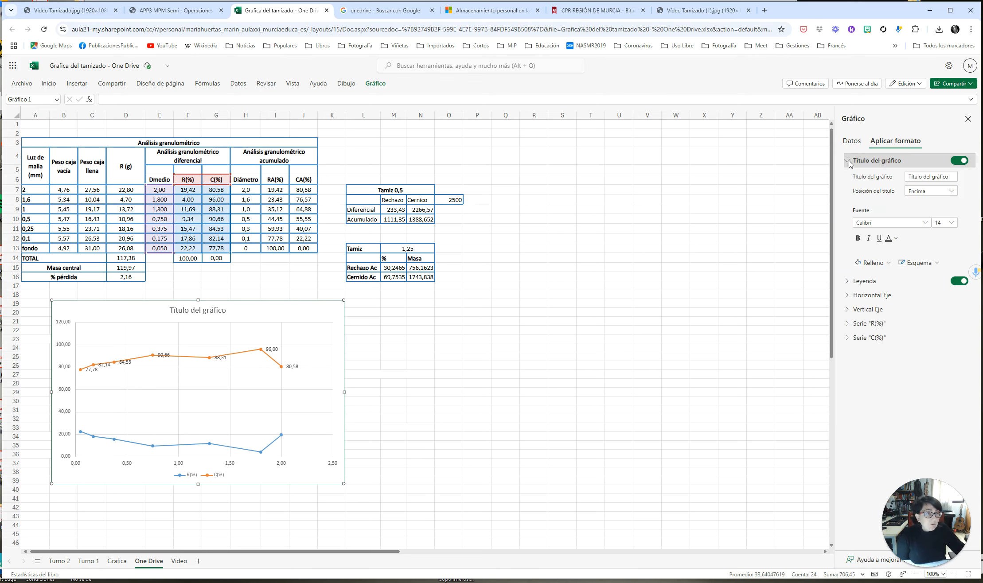
left_click(955, 179)
double_click(955, 176)
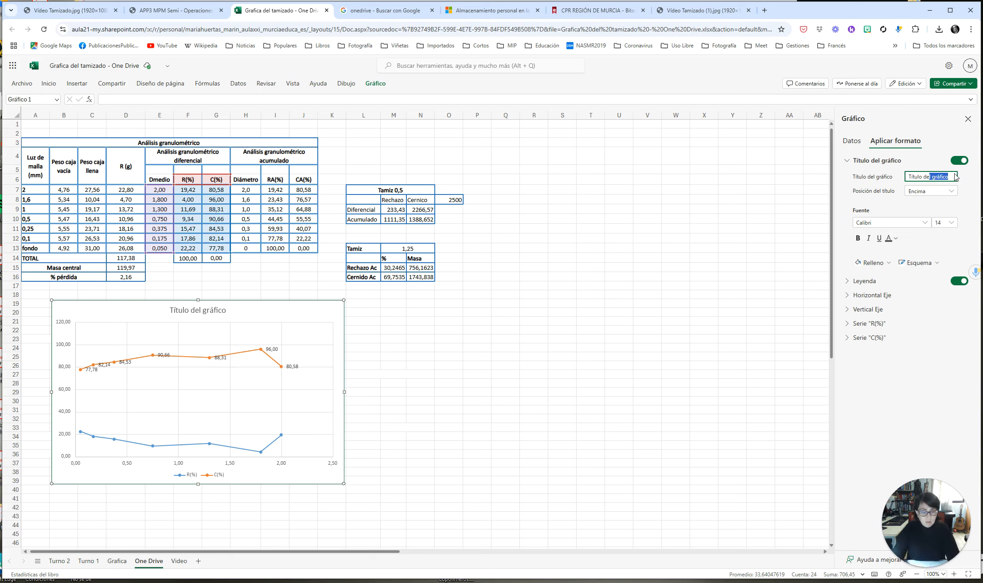
key("ctrl+a")
key("BackSpace")
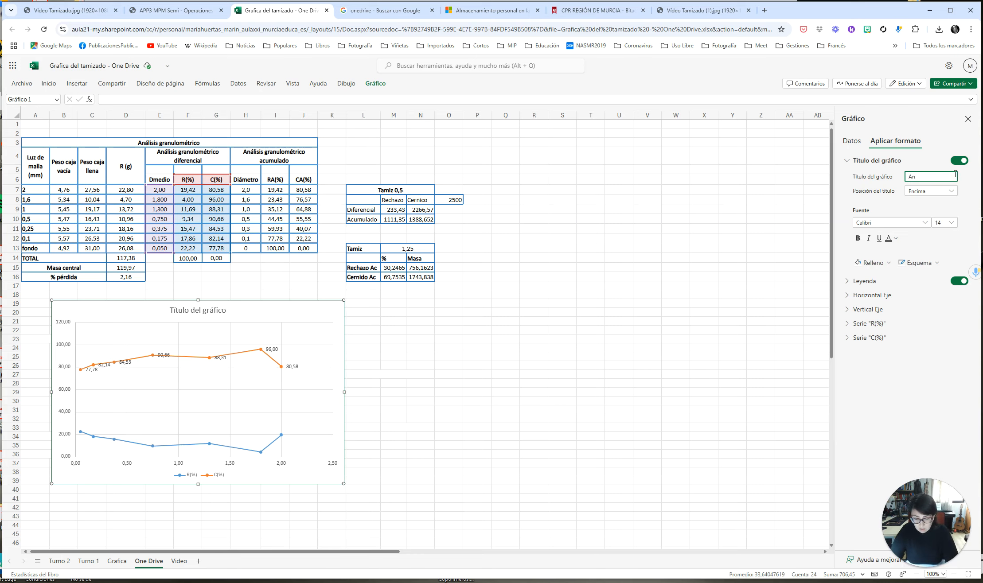
type("Análisis diferencial")
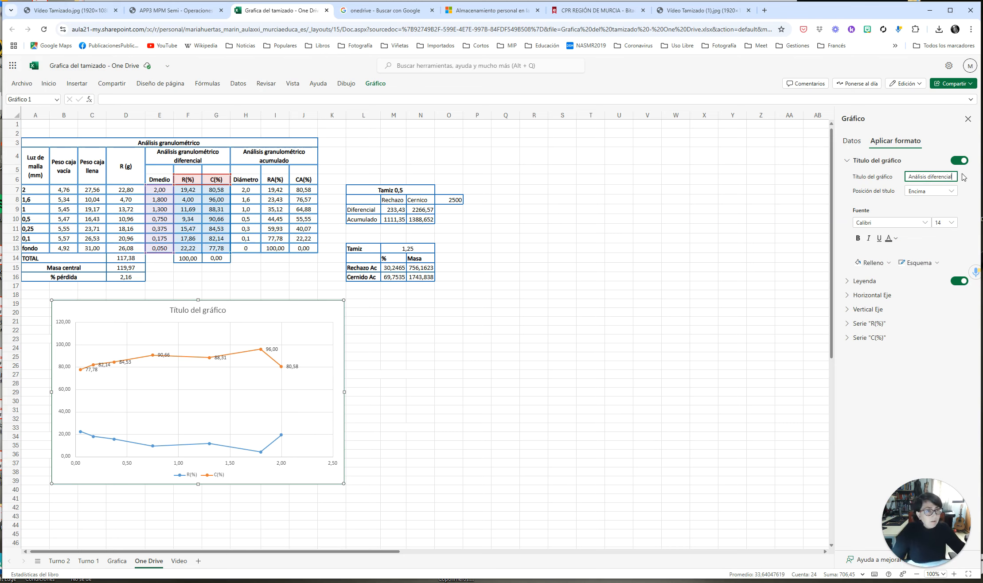
left_click(967, 206)
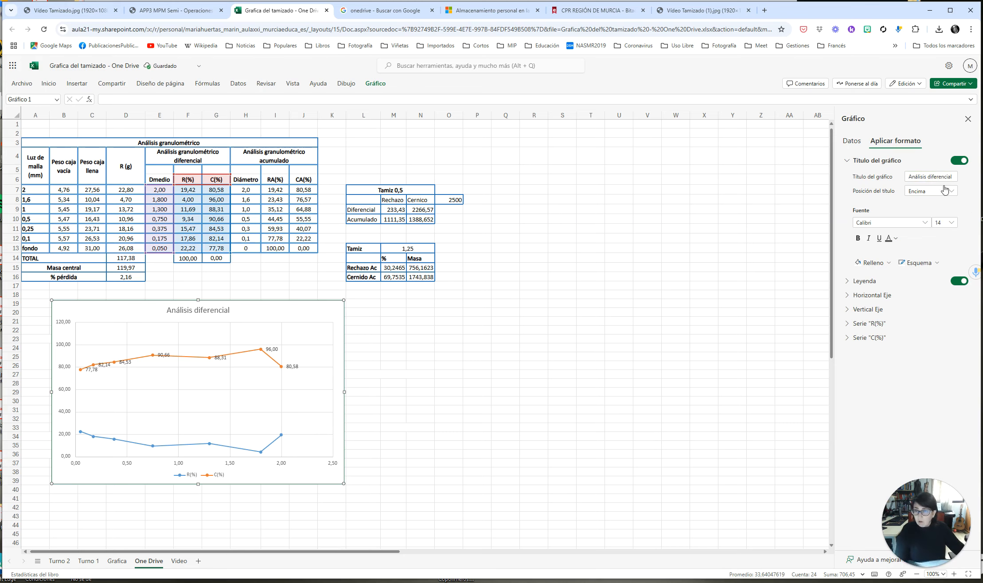
left_click(953, 190)
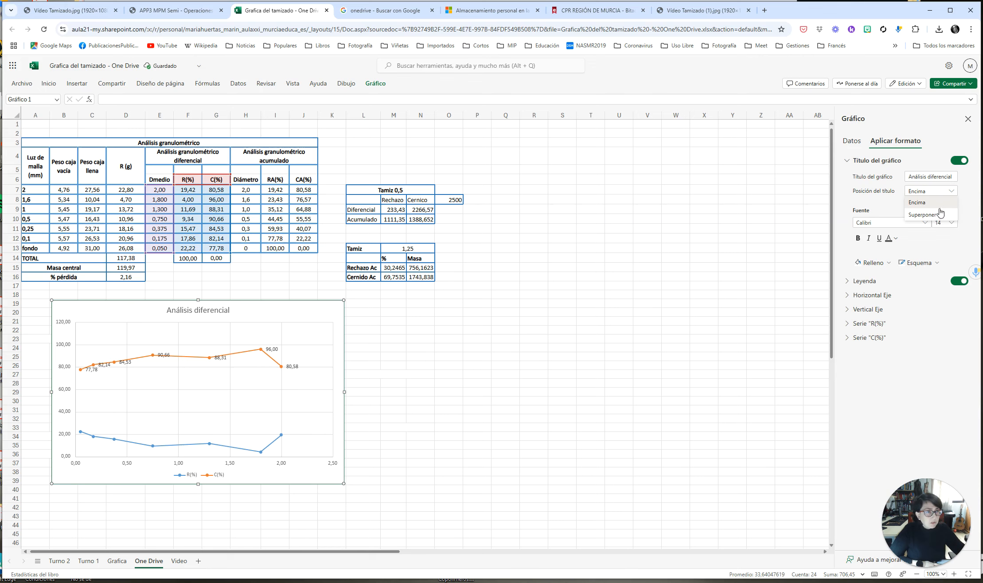
left_click(969, 182)
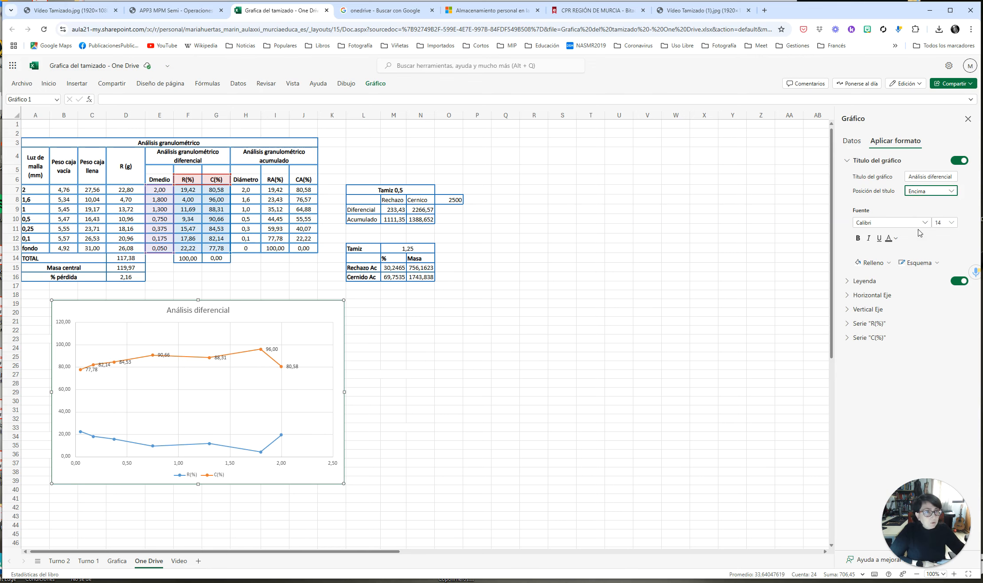
Step: Format the chart title "Análisis diferencial" with font size 16 and bold
left_click(915, 223)
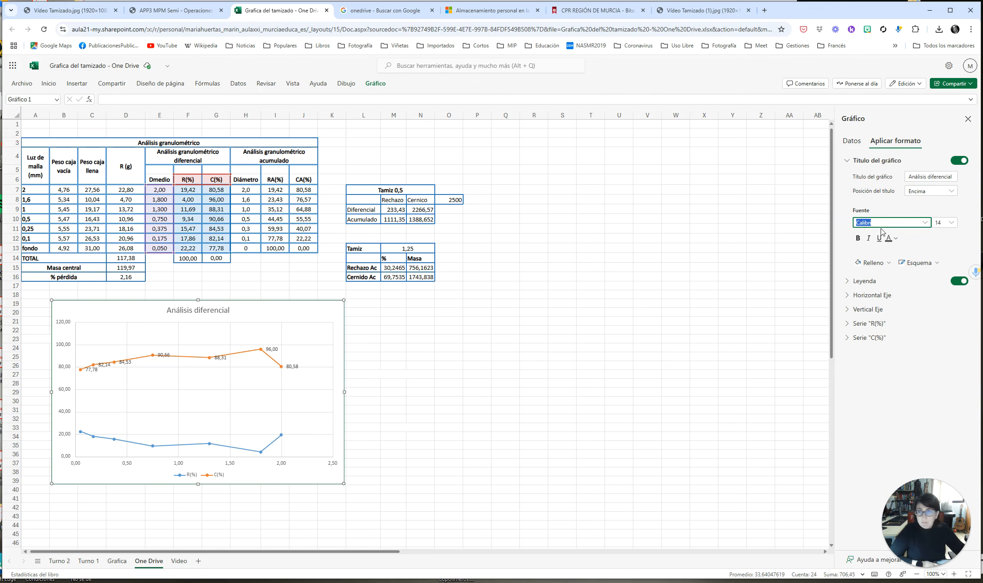
left_click(942, 222)
left_click(951, 223)
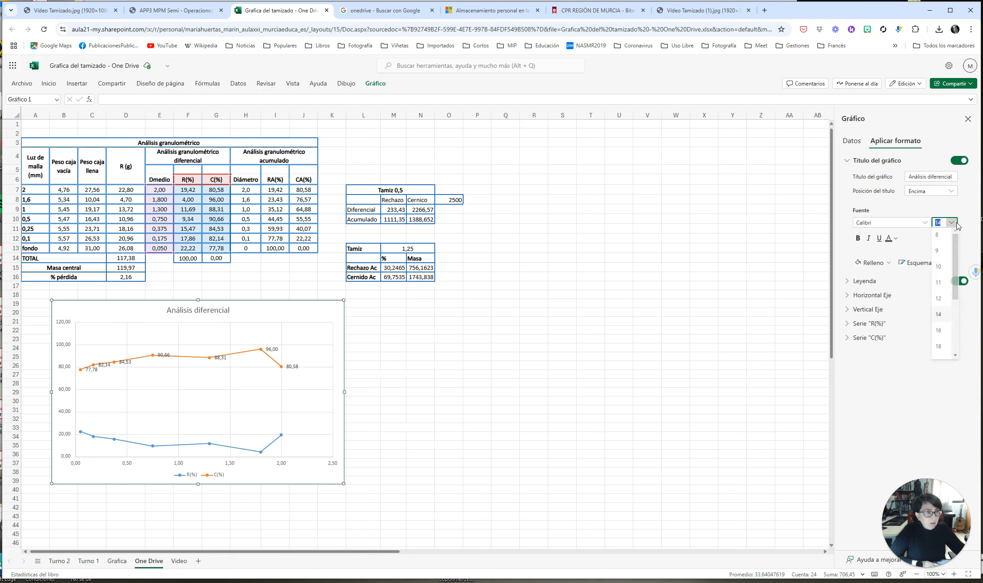
left_click(942, 332)
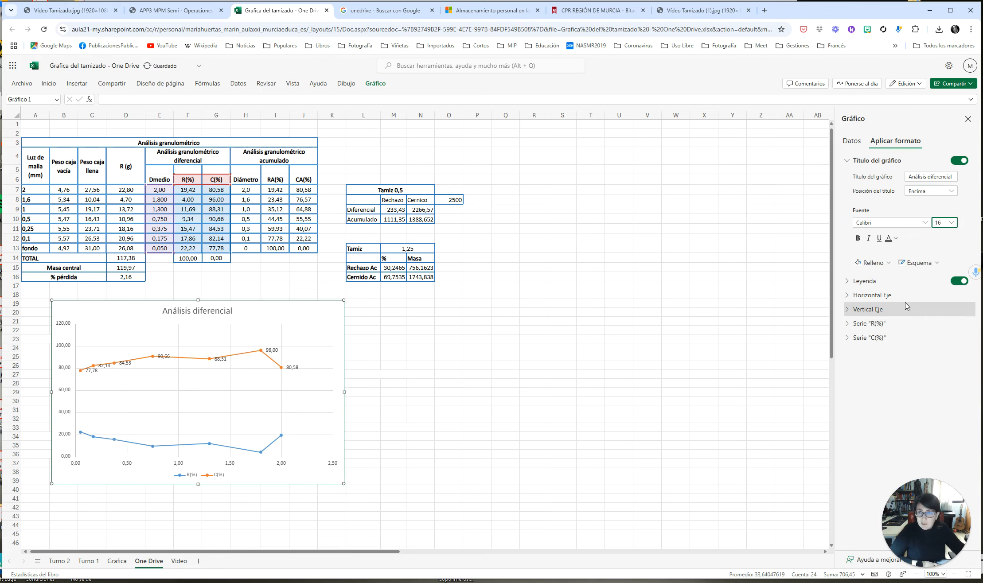
left_click(859, 239)
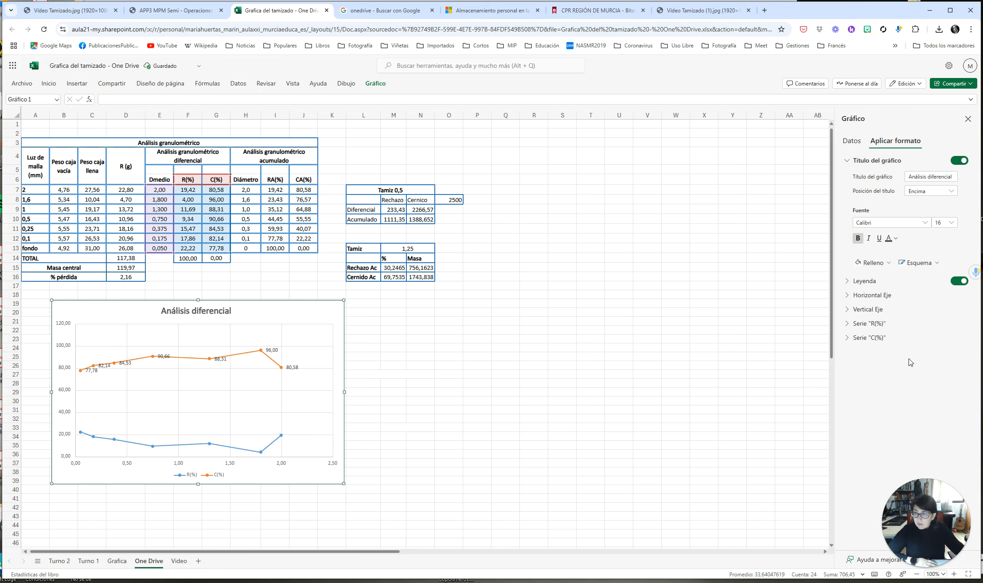
Step: Try overlaying the legend on the chart's plot area with the Superponer option
left_click(847, 282)
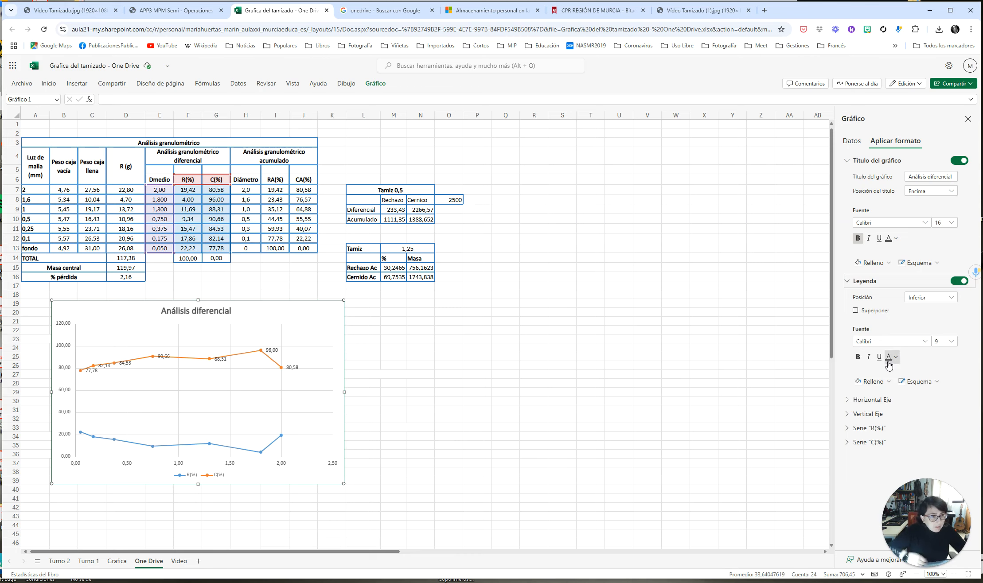
left_click(856, 311)
left_click(856, 311)
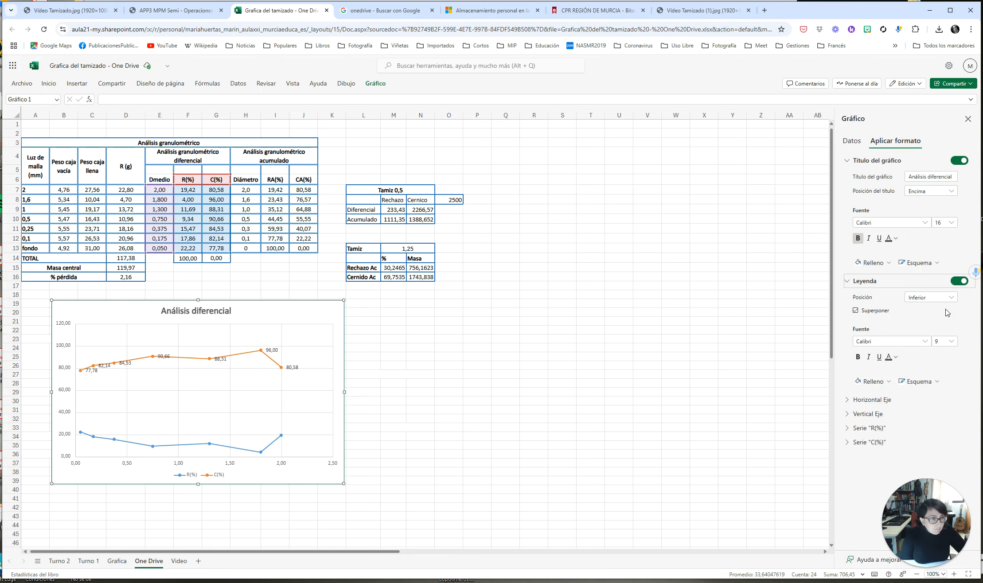
left_click(856, 311)
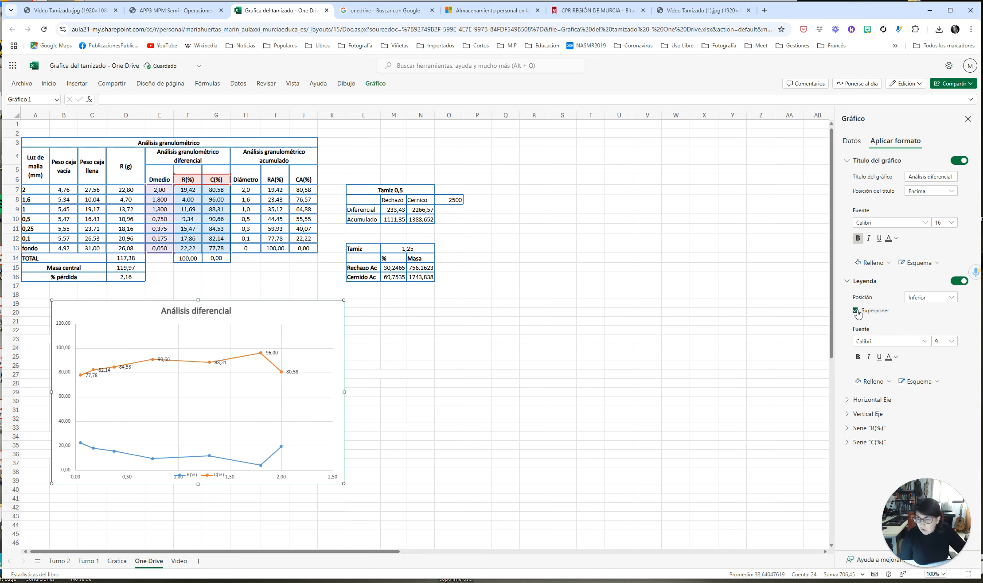
left_click(856, 311)
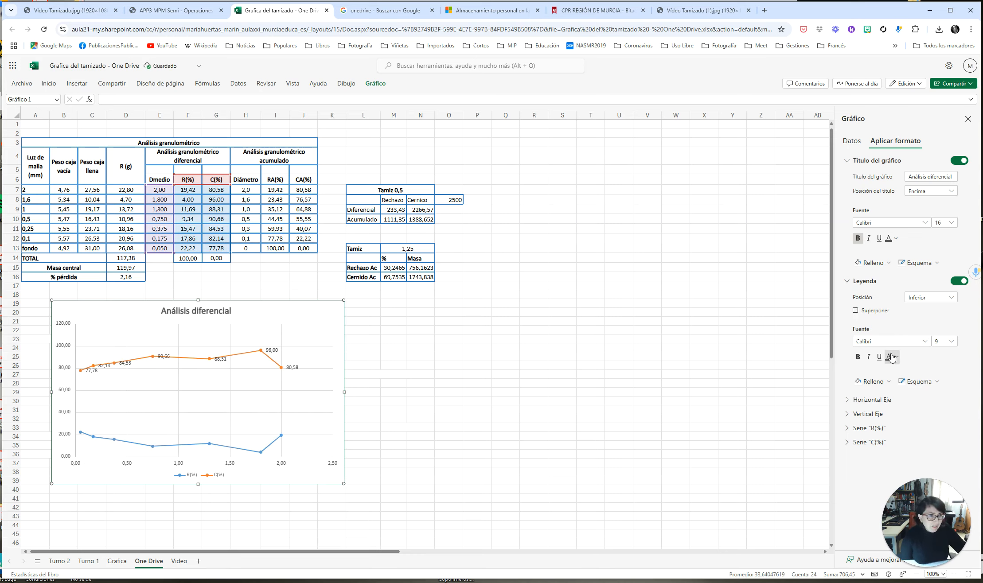
Step: Set the horizontal axis limits to a minimum of 0 and a maximum of 2.2
left_click(847, 401)
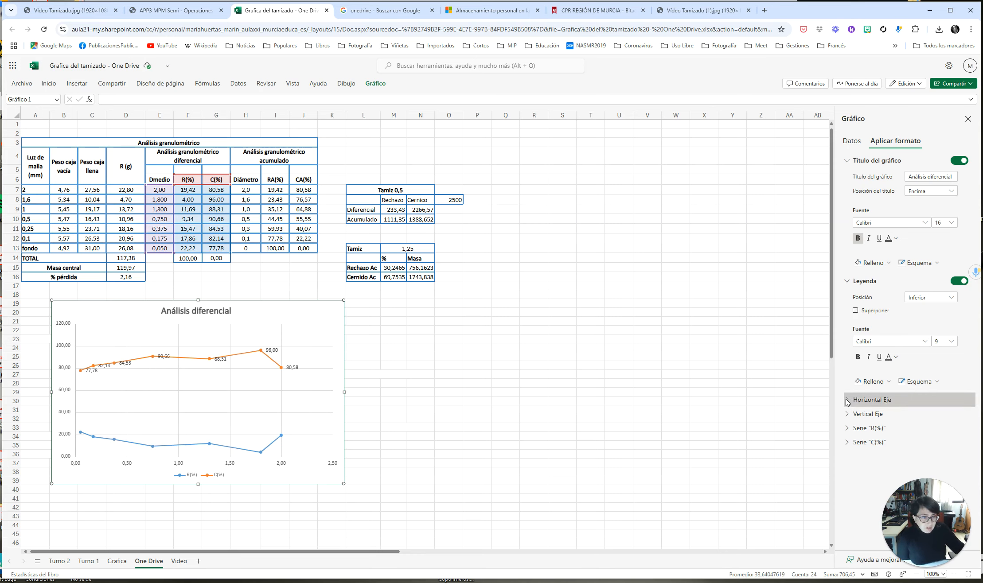
scroll(912, 254, "up", 2)
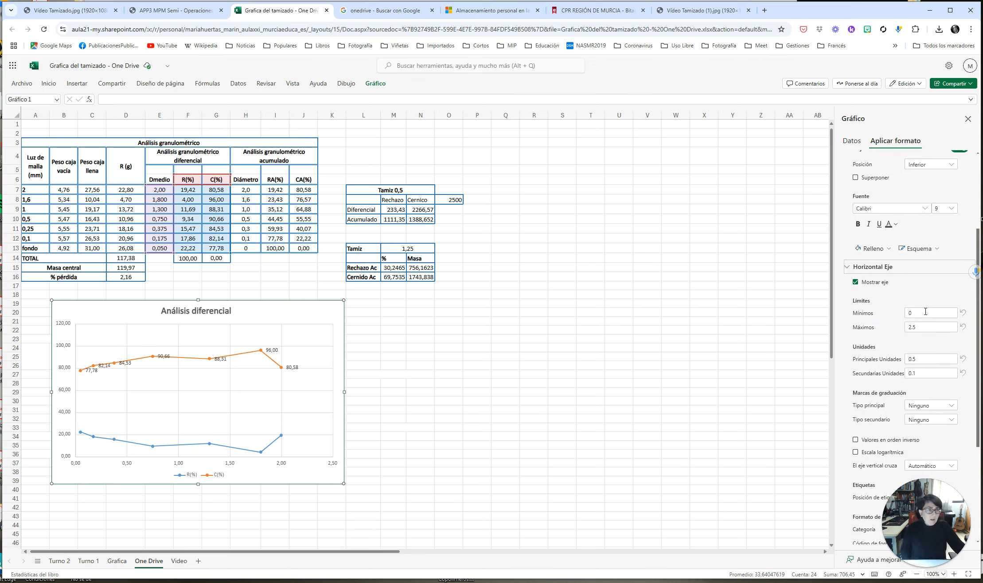
left_click(927, 327)
key("BackSpace")
key("BackSpace")
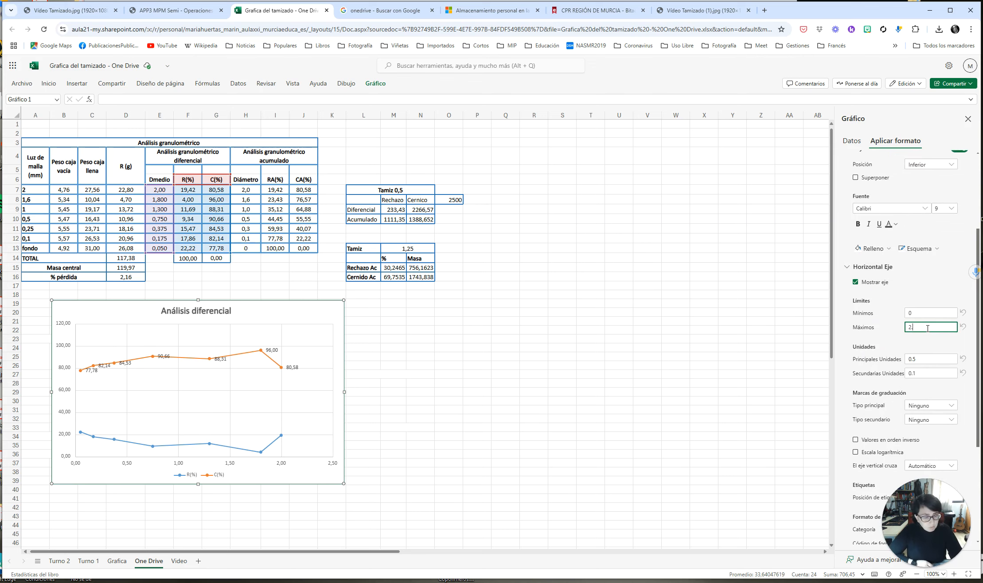
type(".2")
left_click(928, 359)
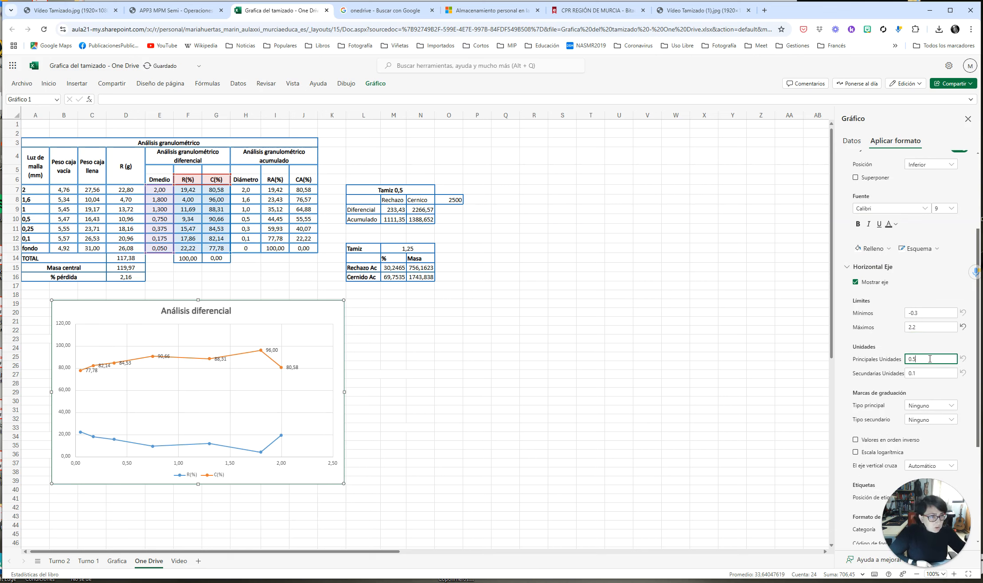
left_click(922, 311)
key("ctrl+a")
type("0")
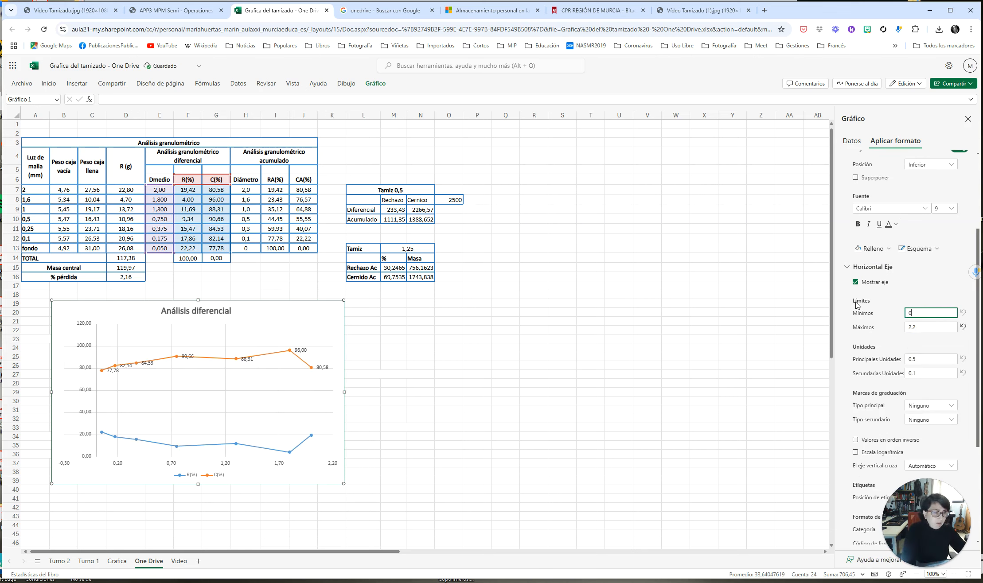
key("Return")
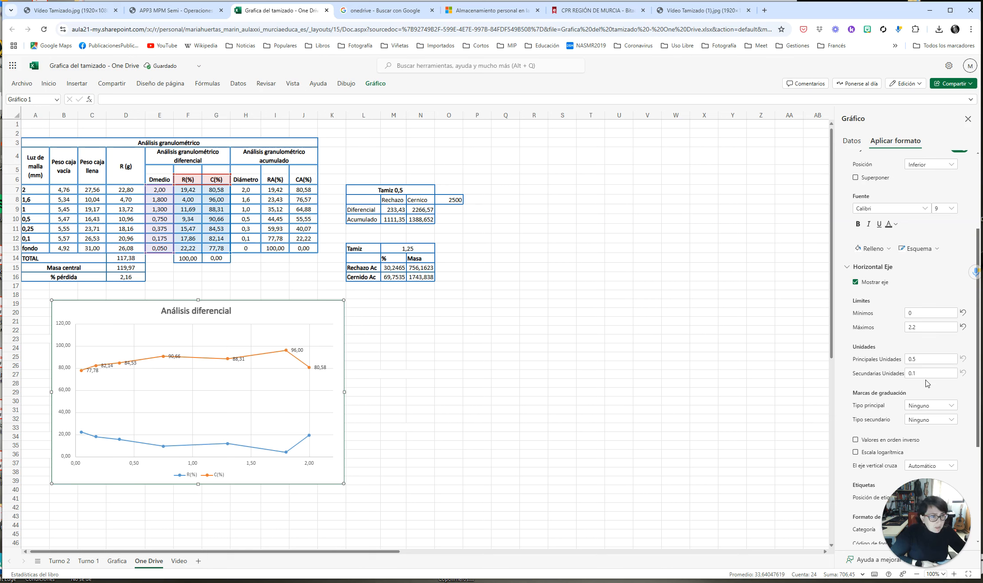
Step: Turn on the horizontal axis title and set its text to "Diámetro medio"
scroll(927, 384, "down", 2)
left_click(883, 363)
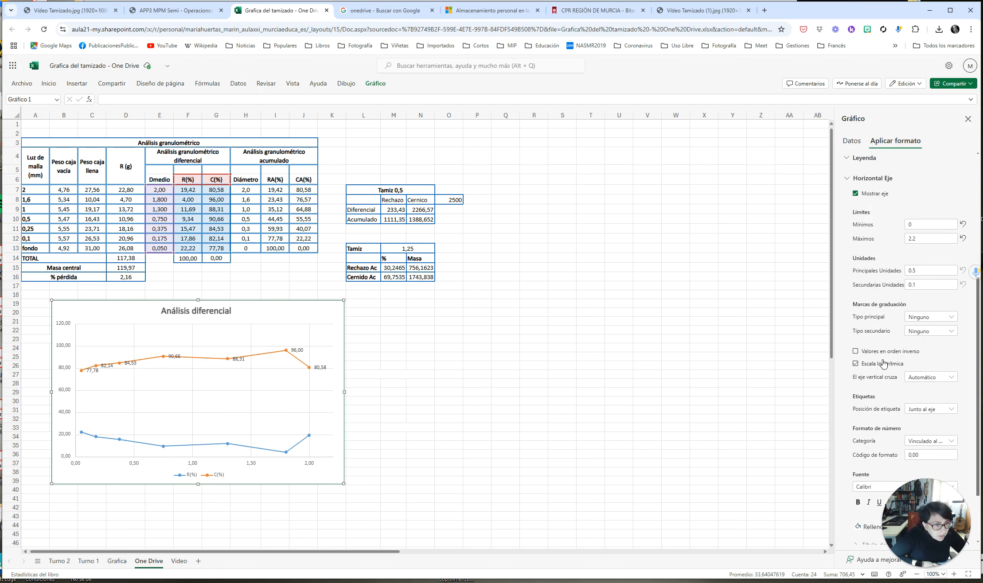
scroll(914, 430, "down", 1)
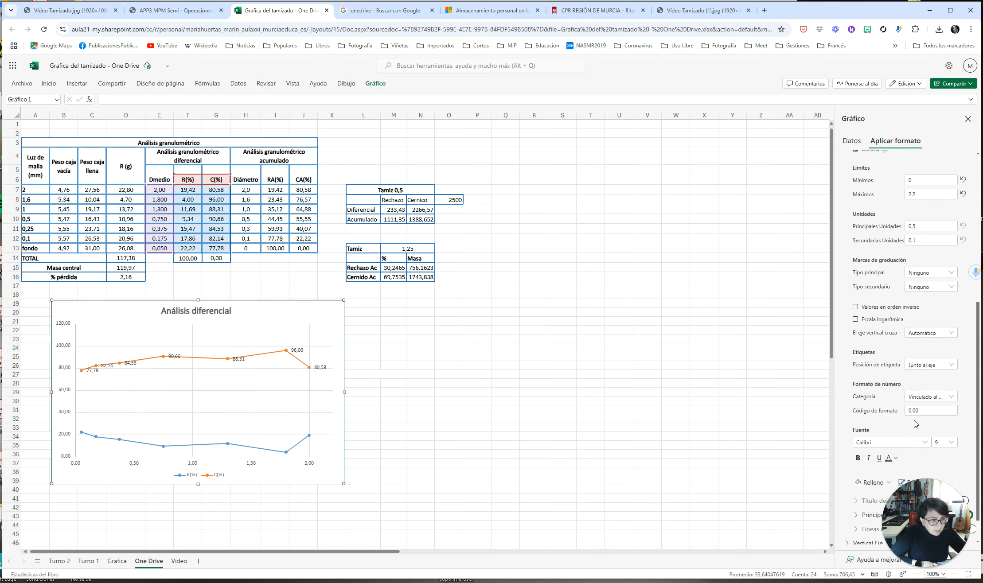
scroll(912, 393, "down", 1)
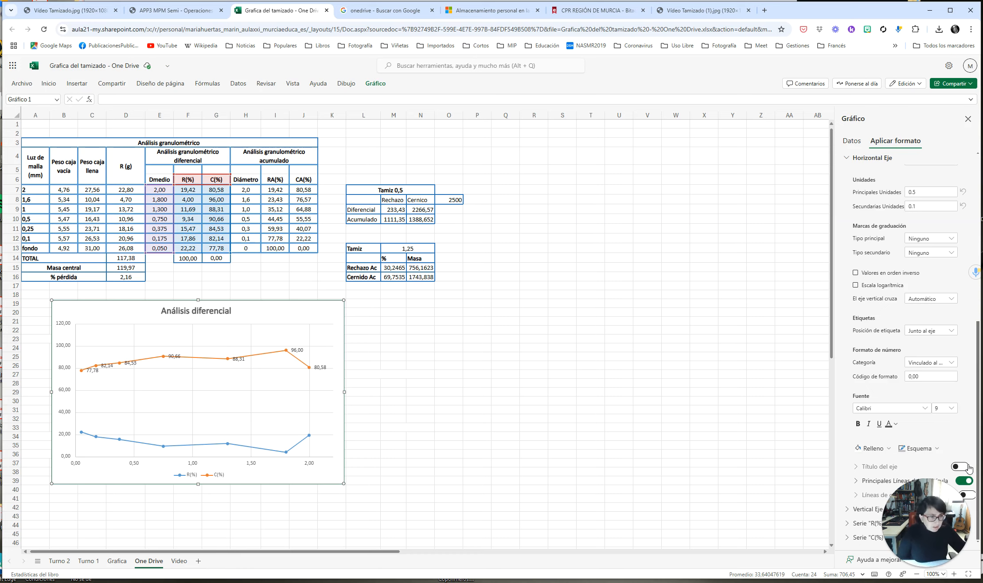
left_click(961, 467)
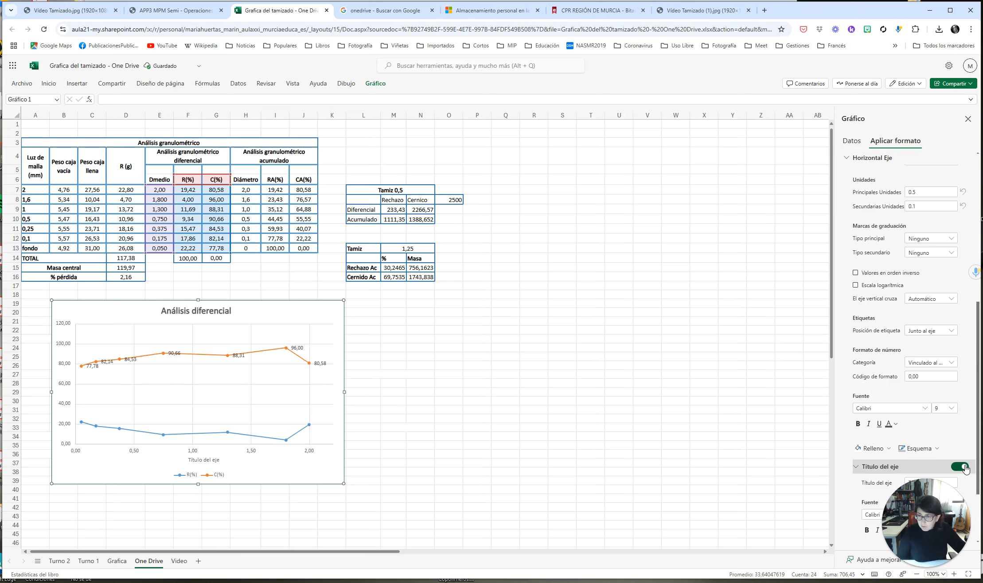
scroll(927, 421, "down", 2)
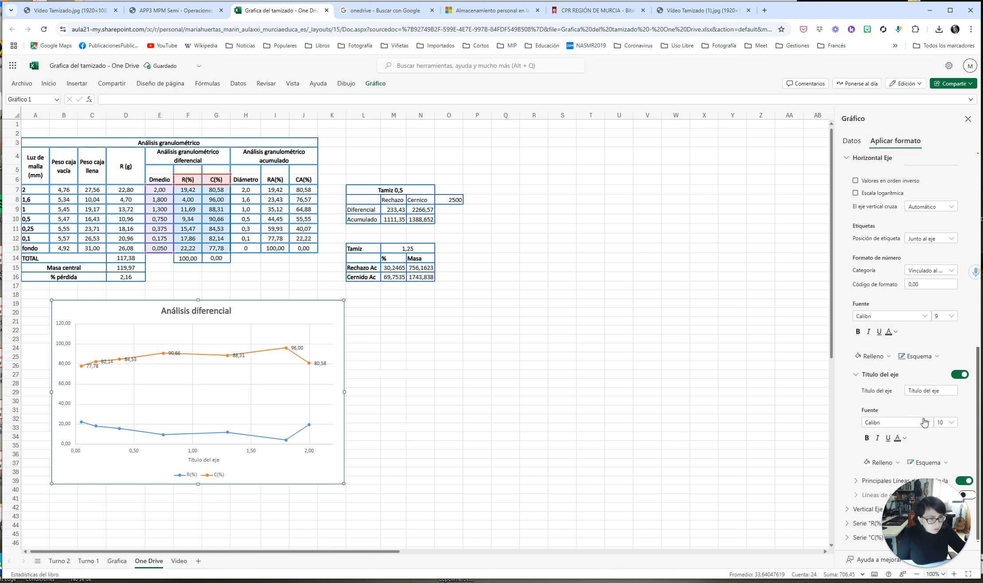
left_click(930, 390)
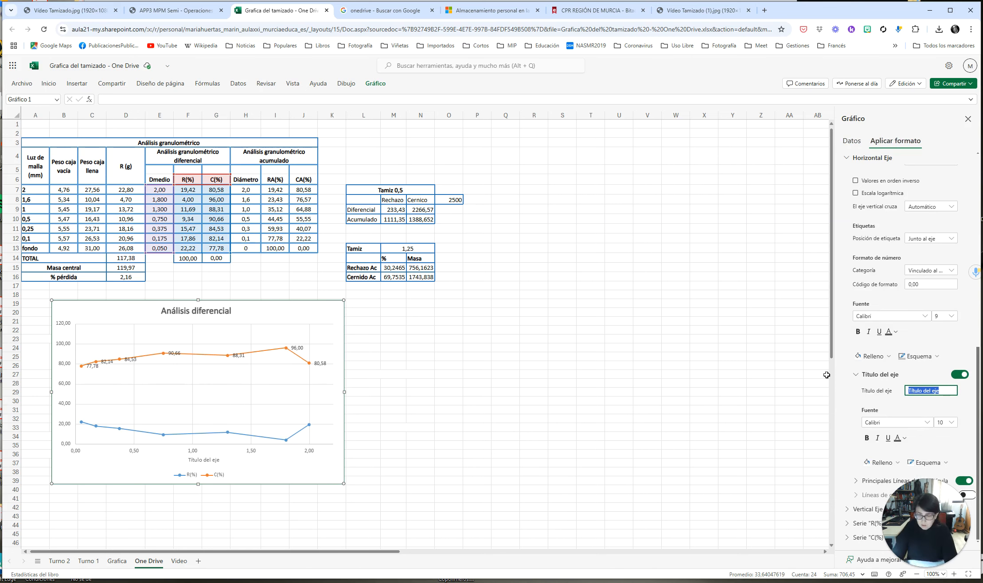
type("Diámetro medio")
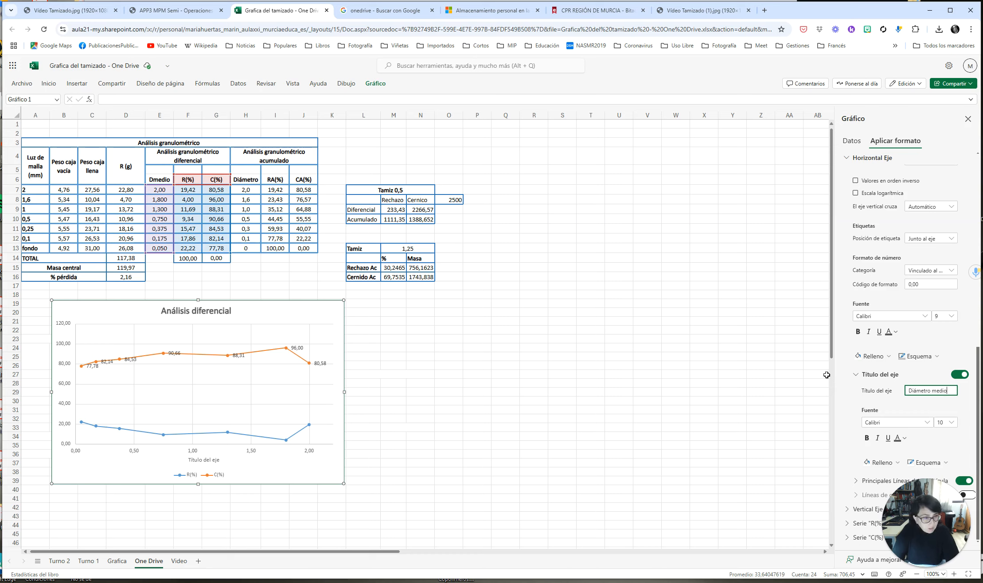
left_click(852, 411)
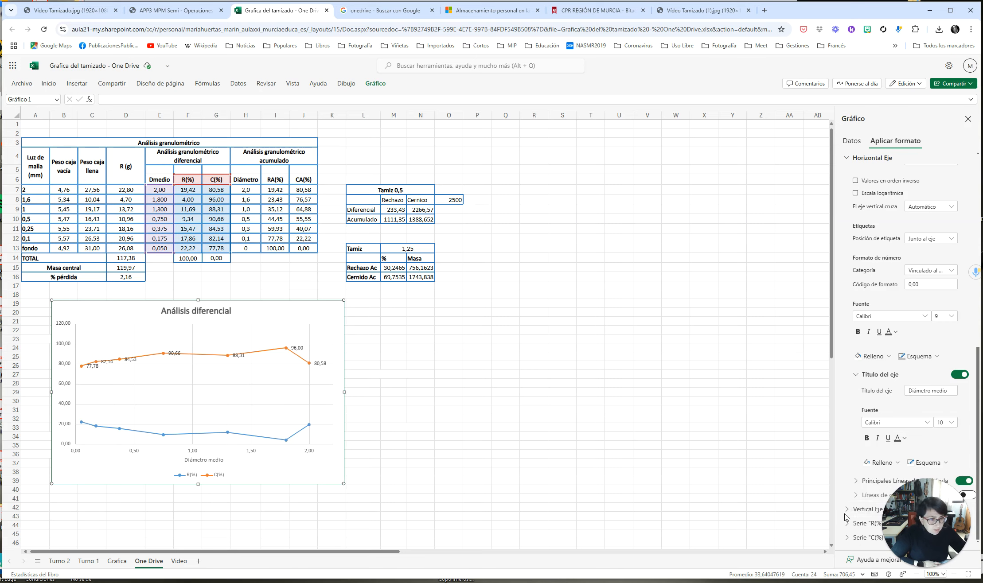
Step: Set the vertical axis maximum limit of the "Análisis diferencial" chart to 105
left_click(864, 509)
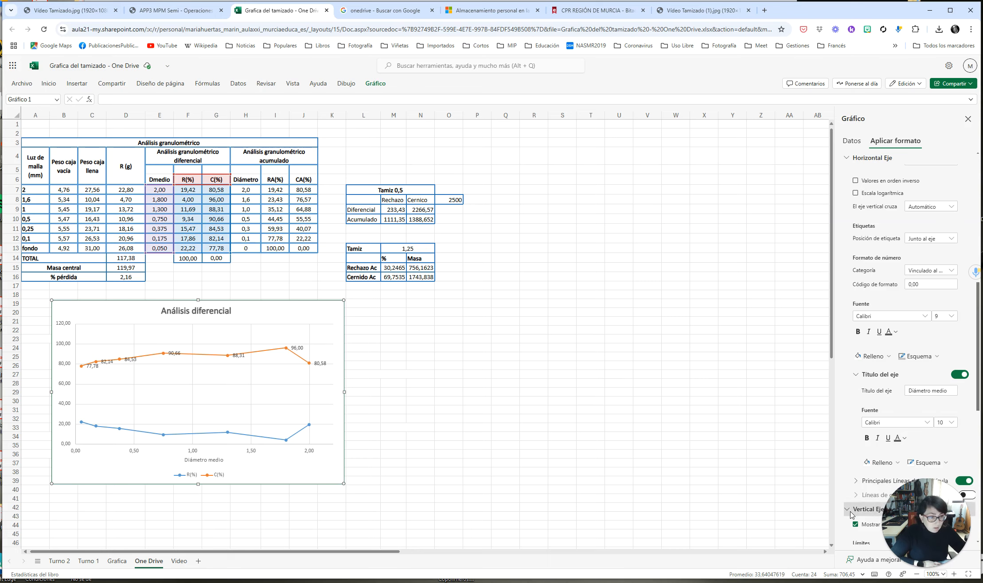
left_click(864, 509)
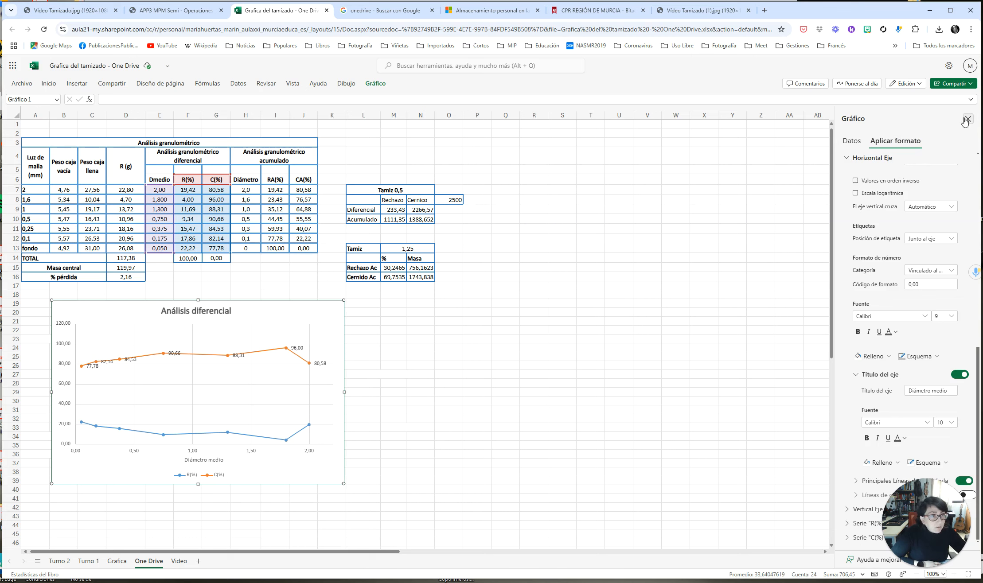
left_click(561, 309)
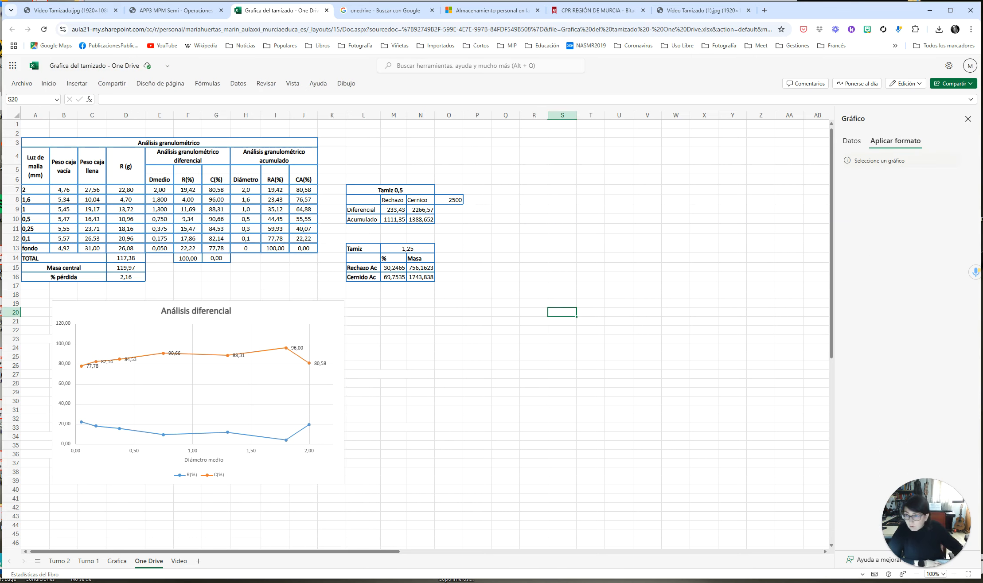
left_click(62, 367)
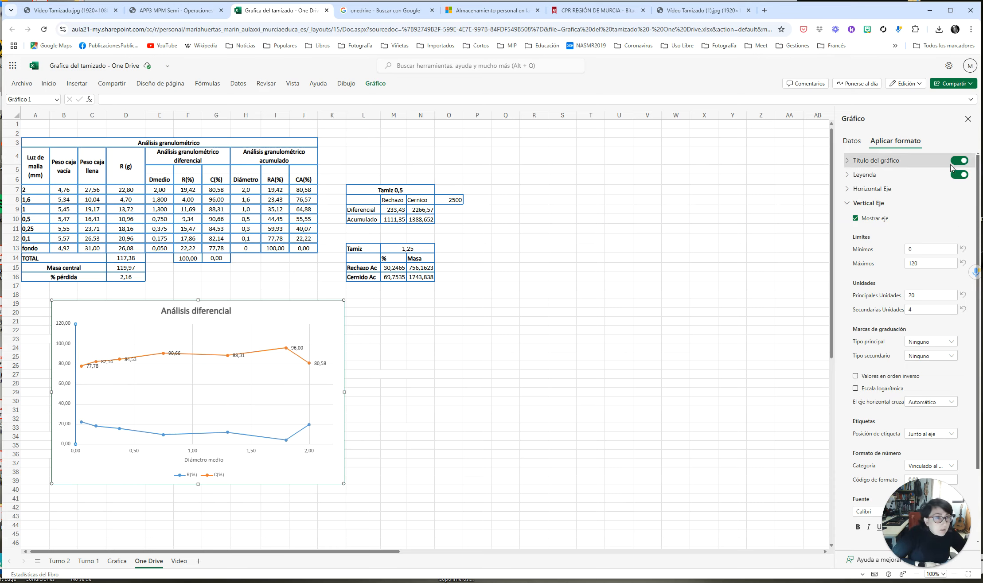
scroll(883, 233, "down", 2)
scroll(883, 234, "up", 3)
left_click(862, 203)
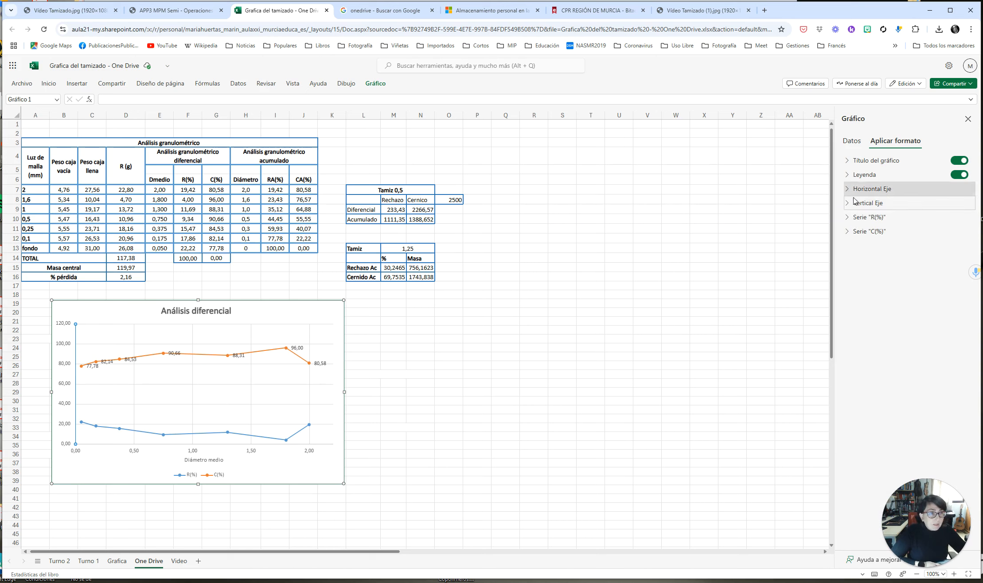
left_click(848, 203)
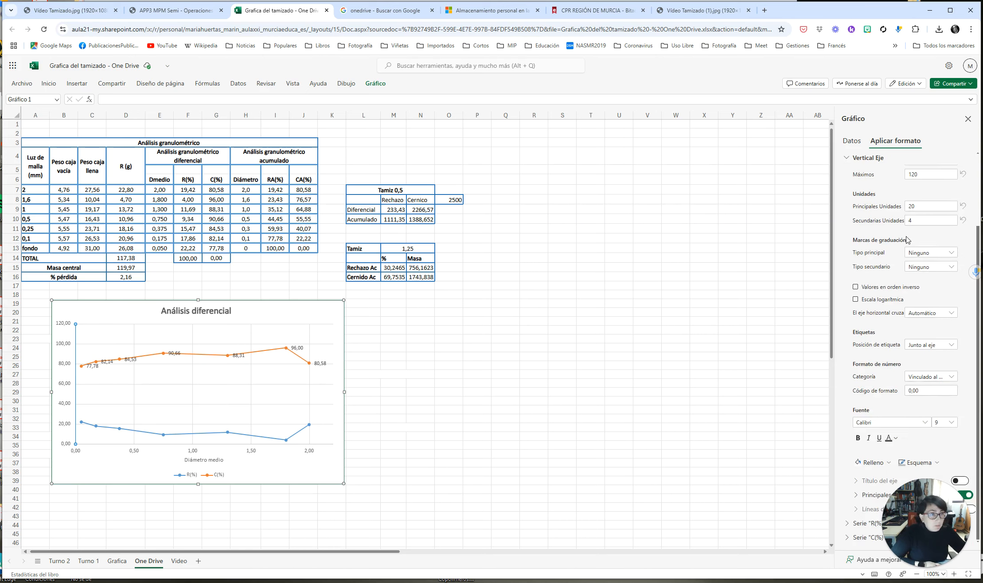
double_click(922, 221)
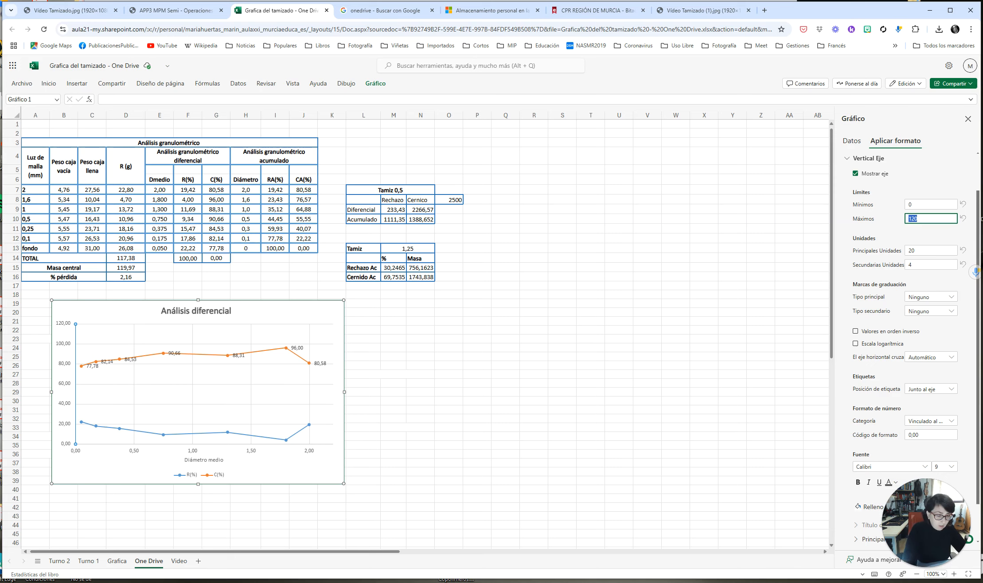
type("105")
Step: Set the vertical axis principal units to 10
left_click(904, 251)
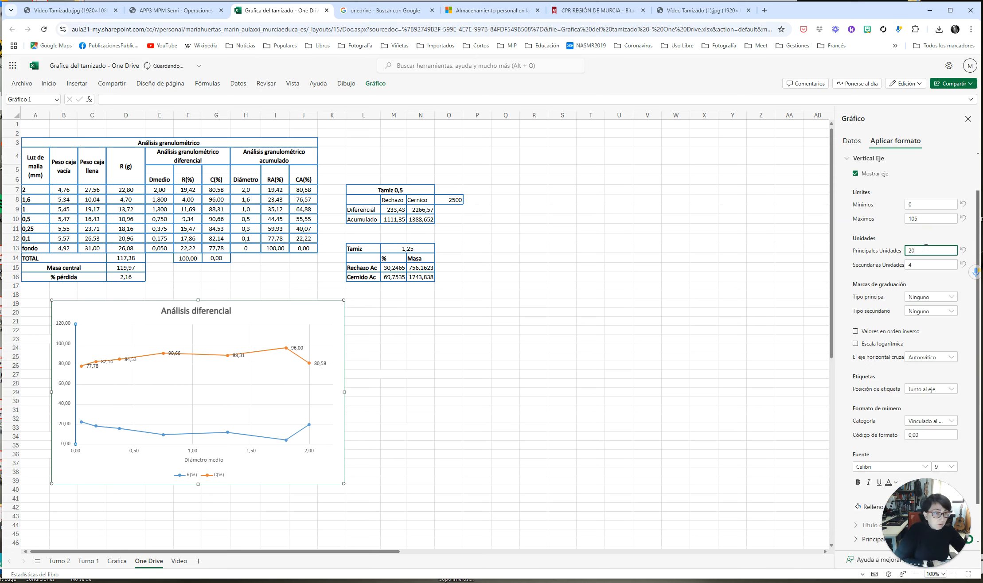
key("ctrl+a")
type("1")
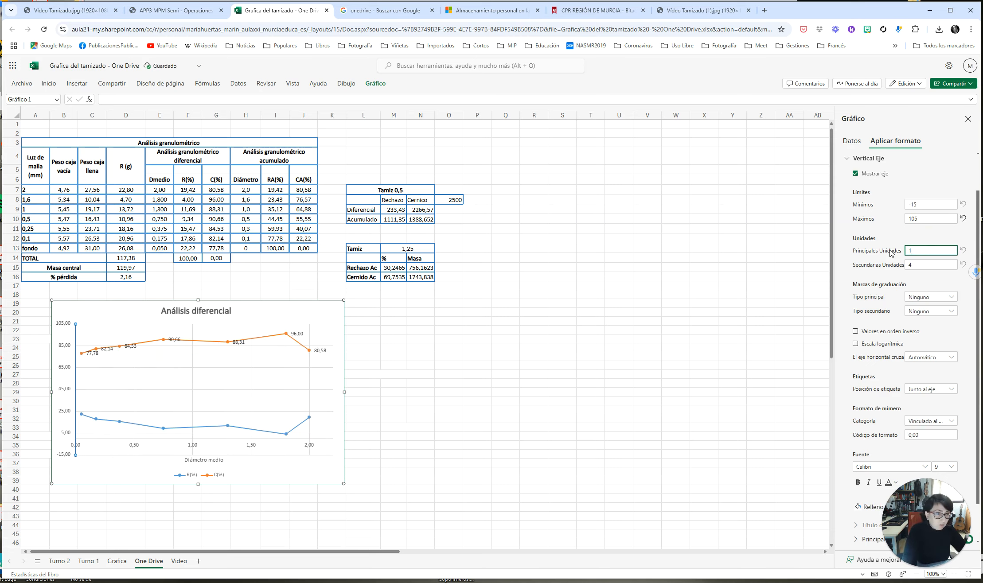
type("0")
left_click(919, 265)
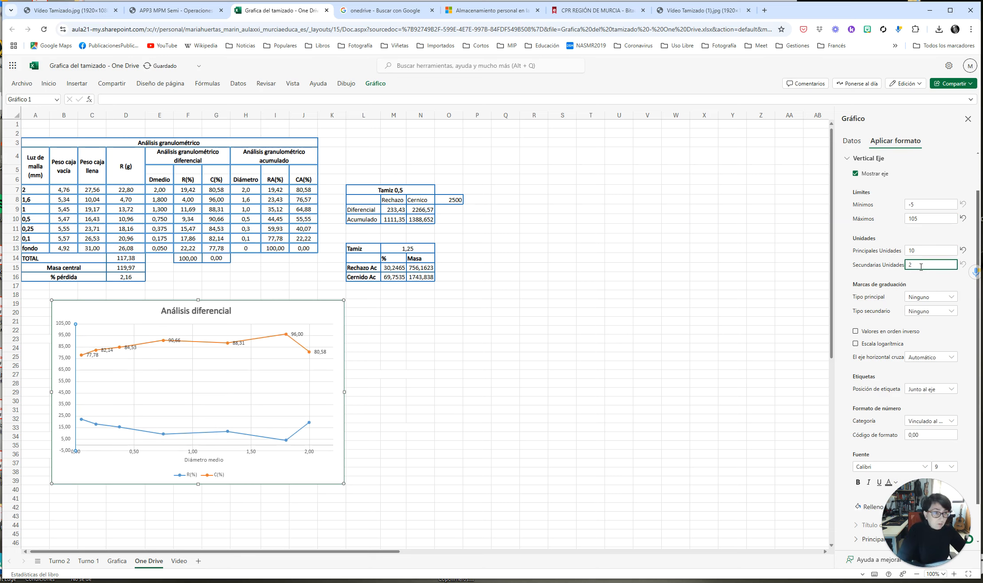
Step: Turn on the vertical axis title of the "Análisis diferencial" chart and set its text to "Porcentaje"
scroll(947, 311, "down", 1)
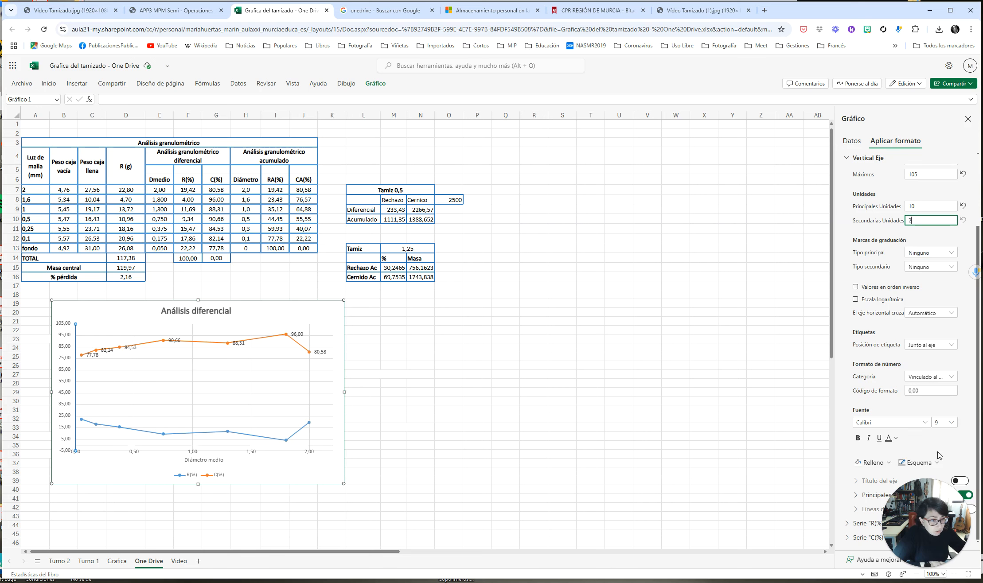
left_click(964, 480)
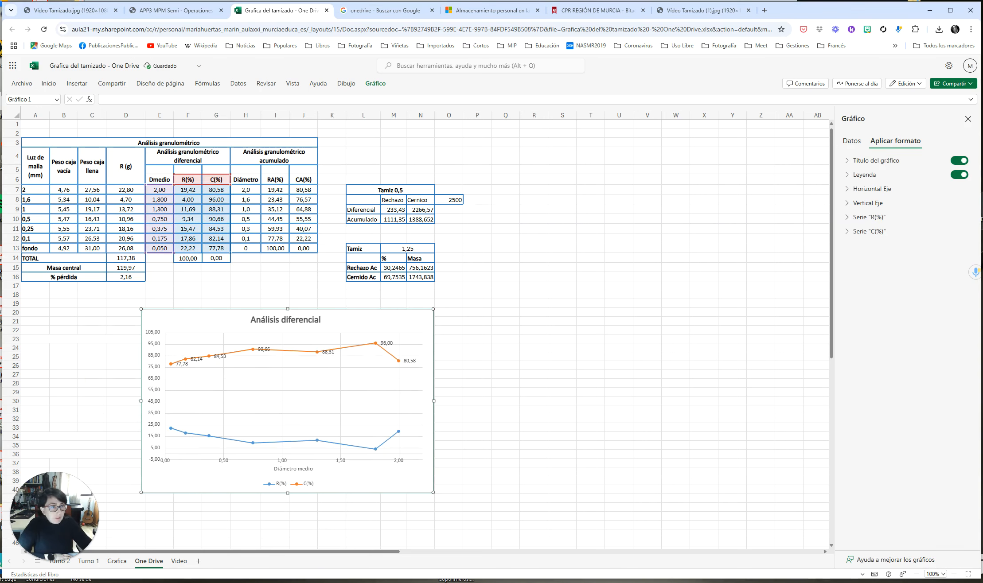
left_click(851, 203)
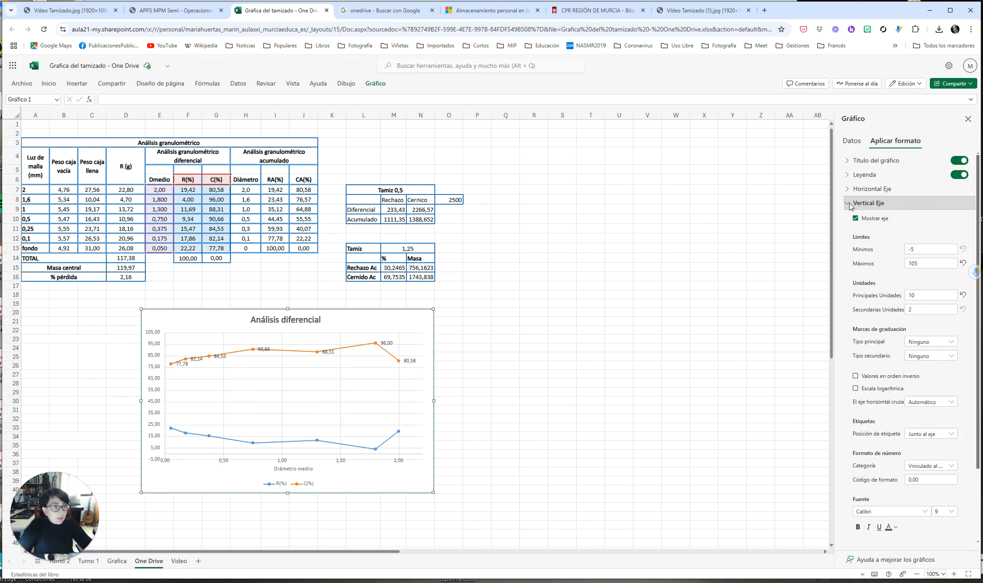
scroll(898, 375, "down", 2)
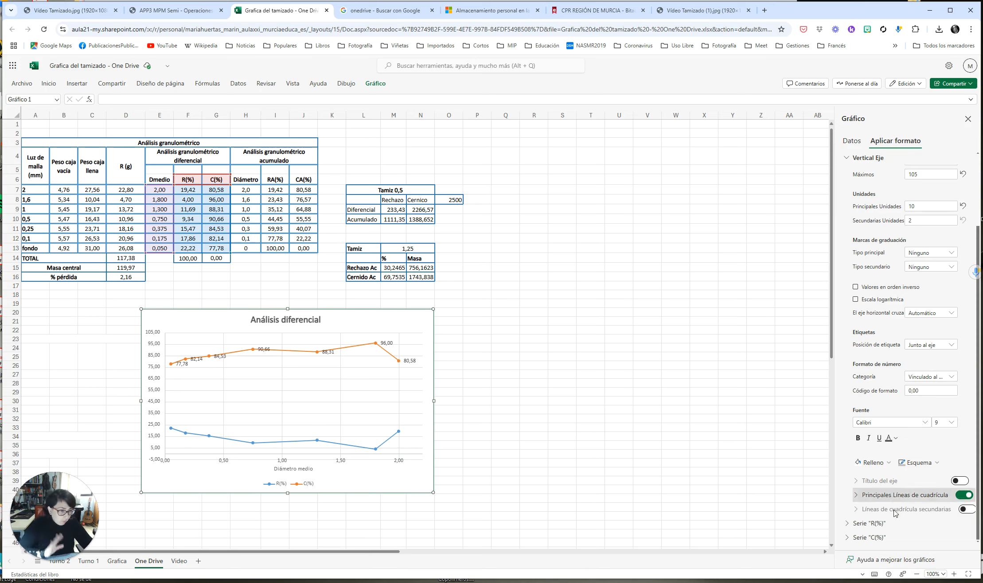
left_click(963, 481)
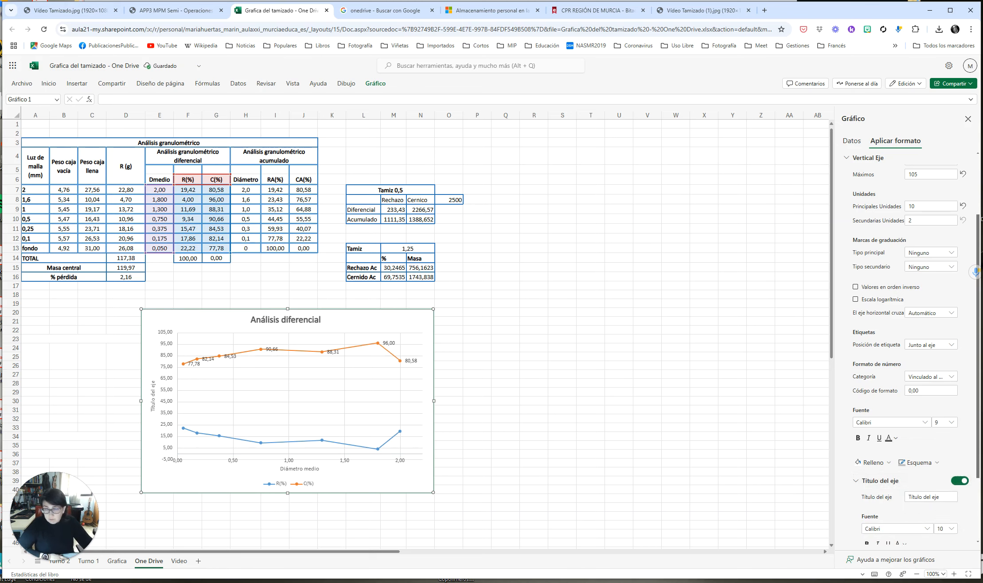
scroll(944, 444, "down", 2)
left_click(938, 409)
left_click_drag(938, 409, 870, 407)
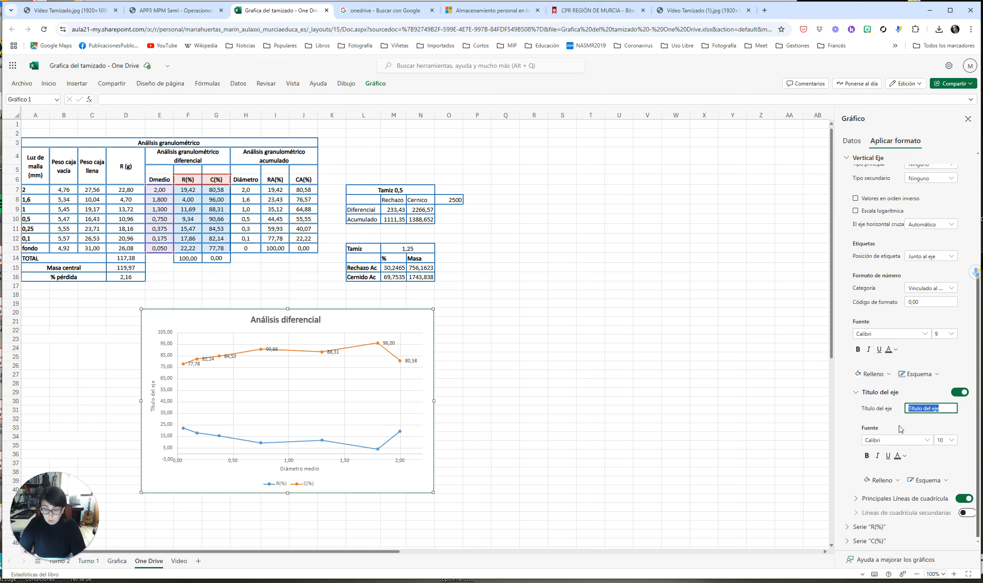
type("Porcenta")
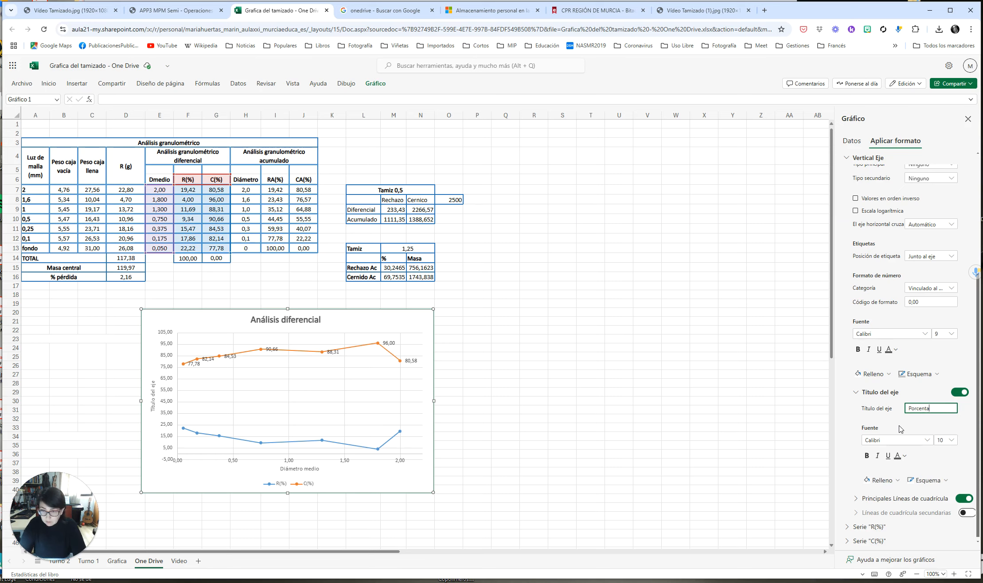
type("je")
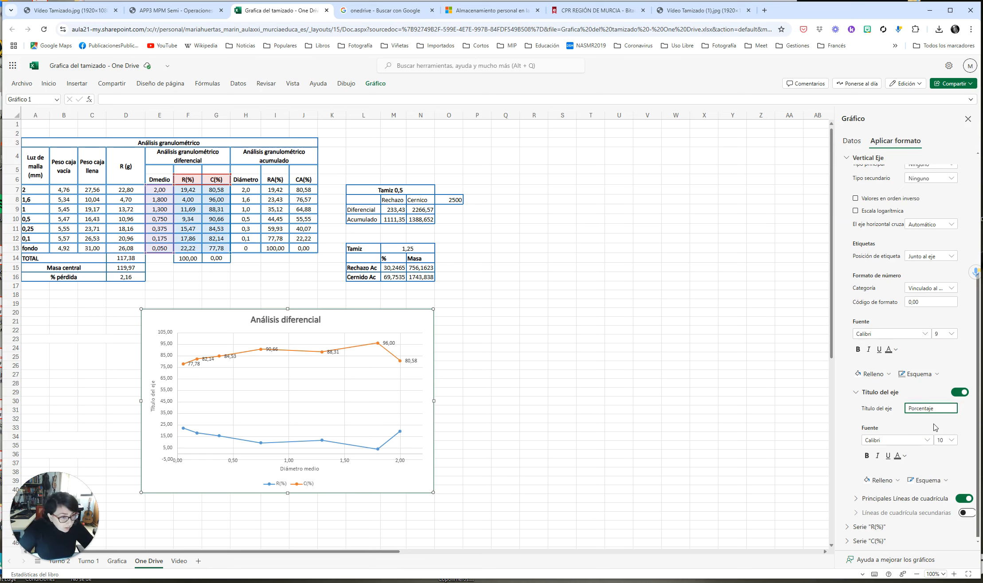
key("Return")
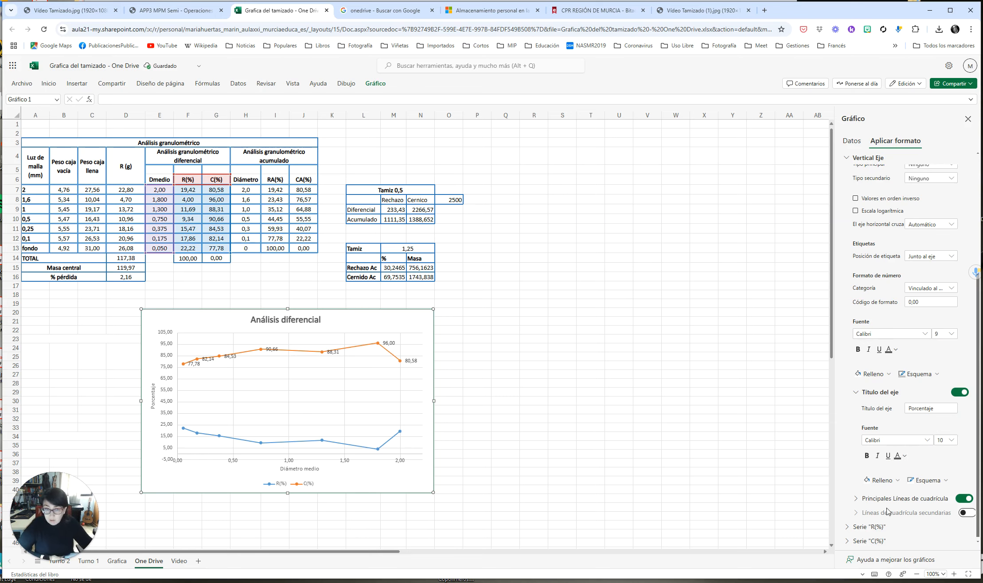
Step: Add data labels to the R(%) series of the "Análisis diferencial" chart and deselect the chart
scroll(892, 519, "down", 1)
left_click(318, 438)
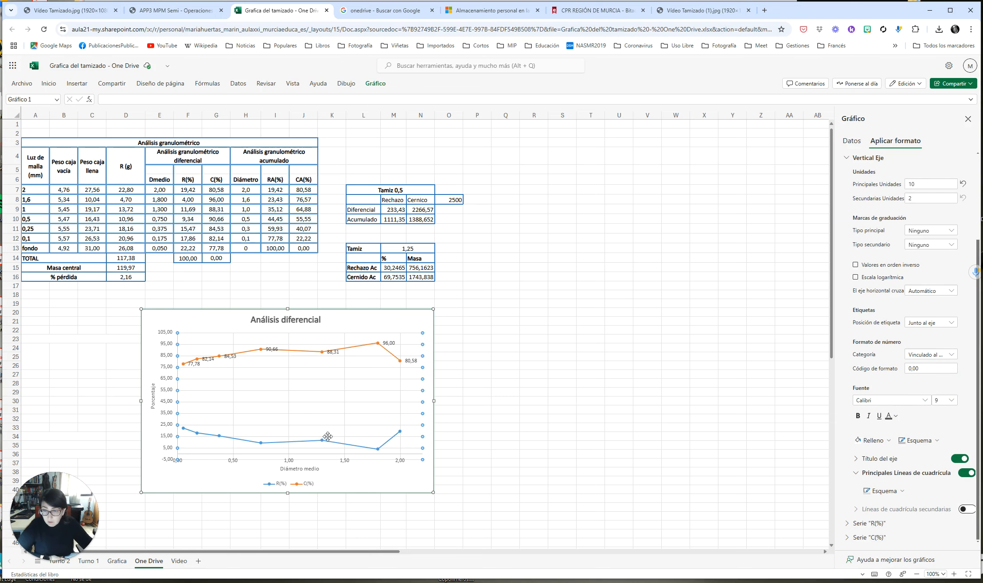
left_click(321, 441)
right_click(321, 442)
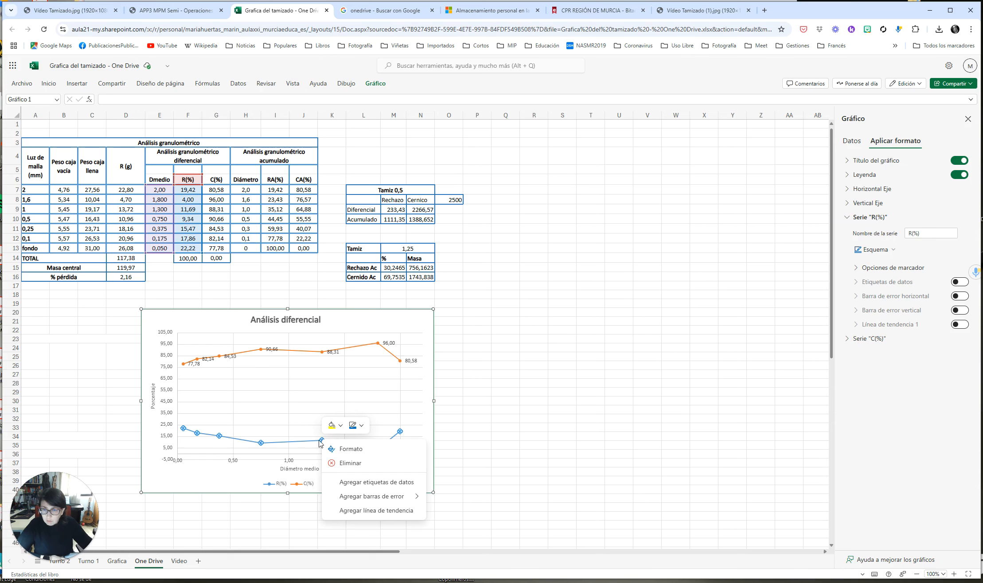
key("Escape")
key("Escape")
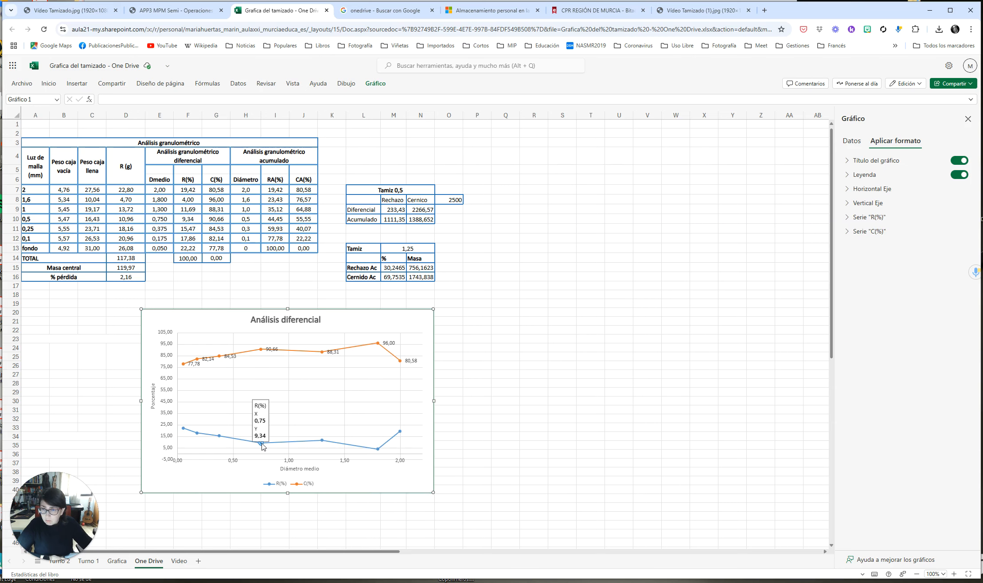
left_click(322, 441)
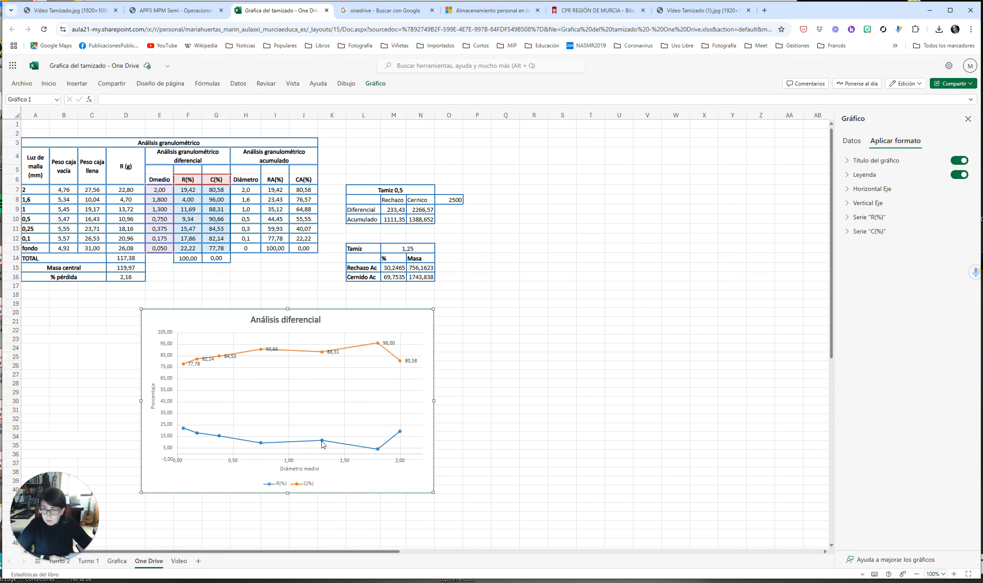
right_click(321, 442)
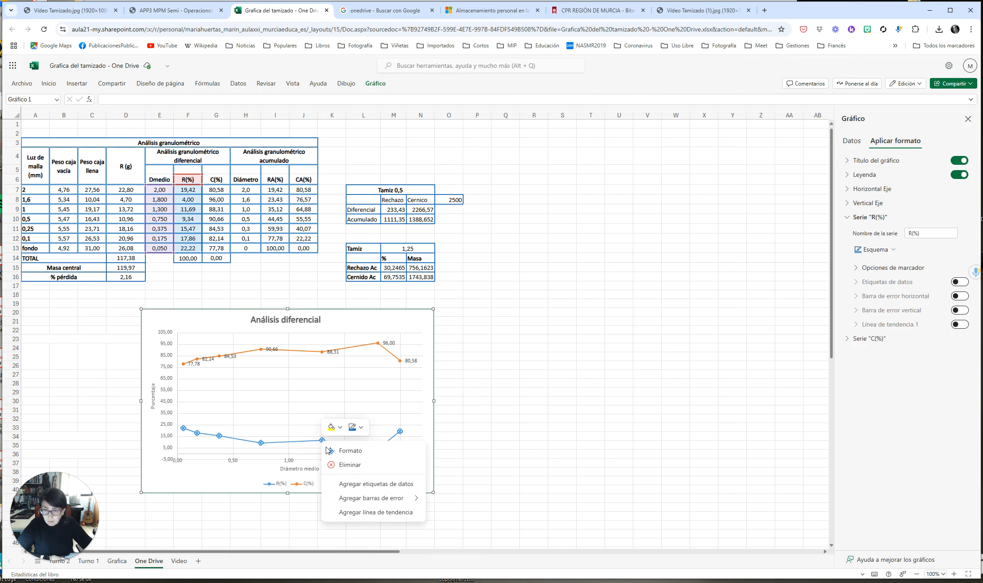
left_click(366, 484)
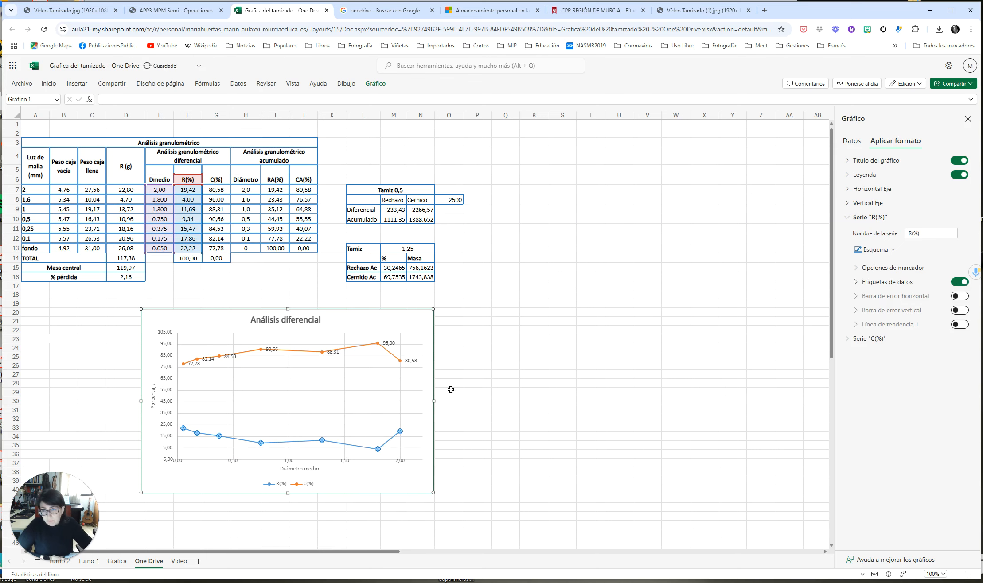
left_click(372, 469)
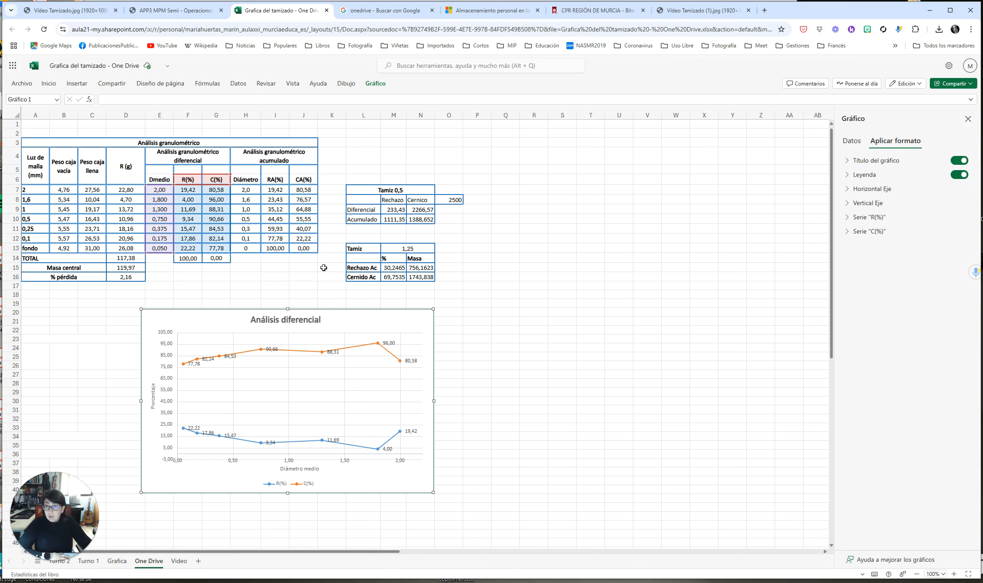
left_click(587, 310)
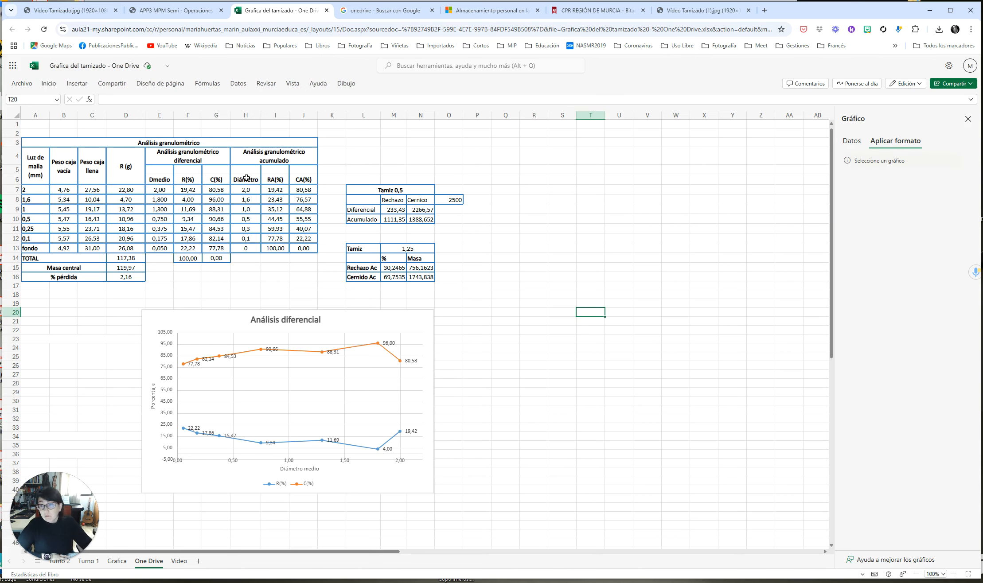
Step: Insert a scatter chart with straight lines and markers from H6:J13 and fit it beside the "Análisis diferencial" chart
left_click_drag(242, 181, 309, 252)
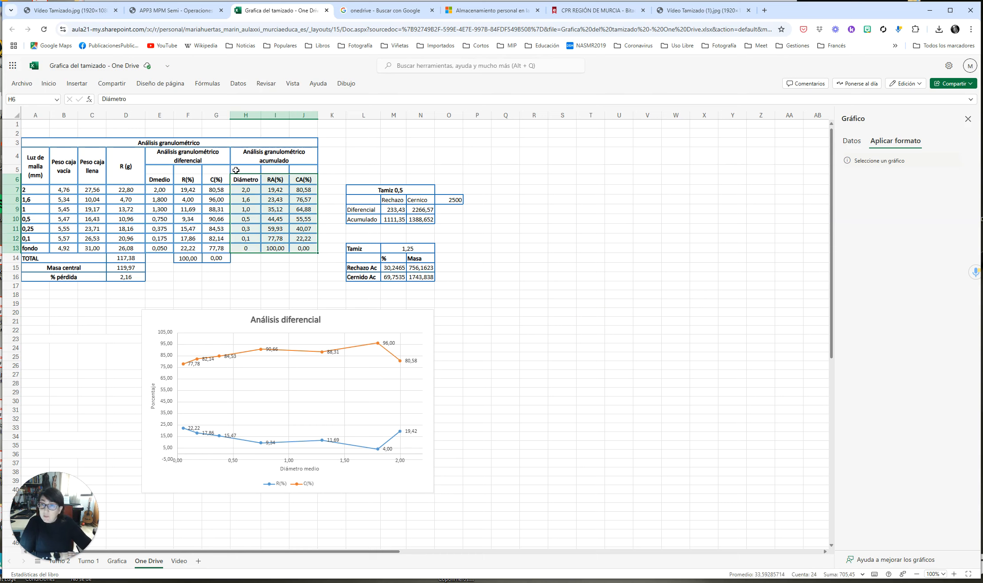
left_click(77, 84)
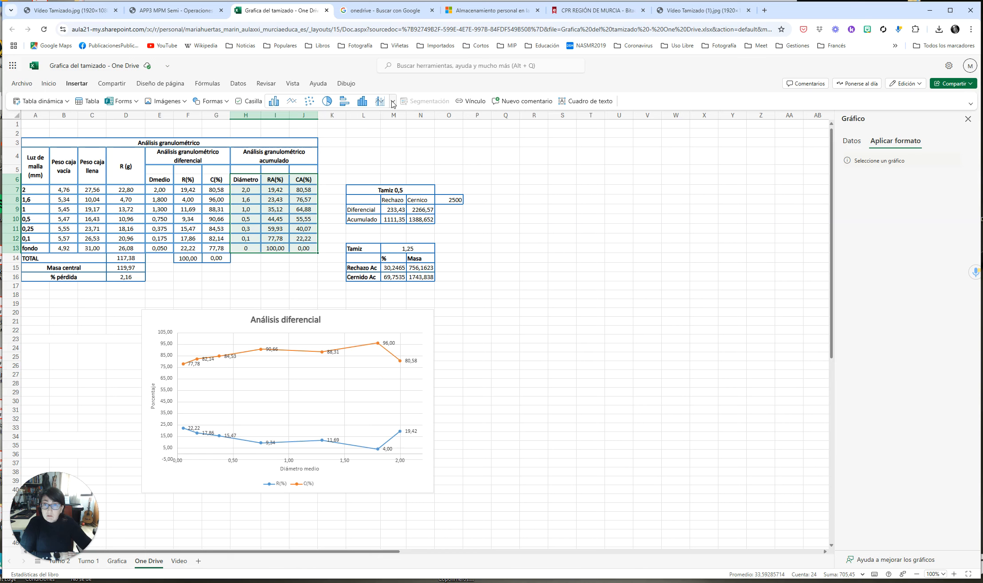
left_click(392, 102)
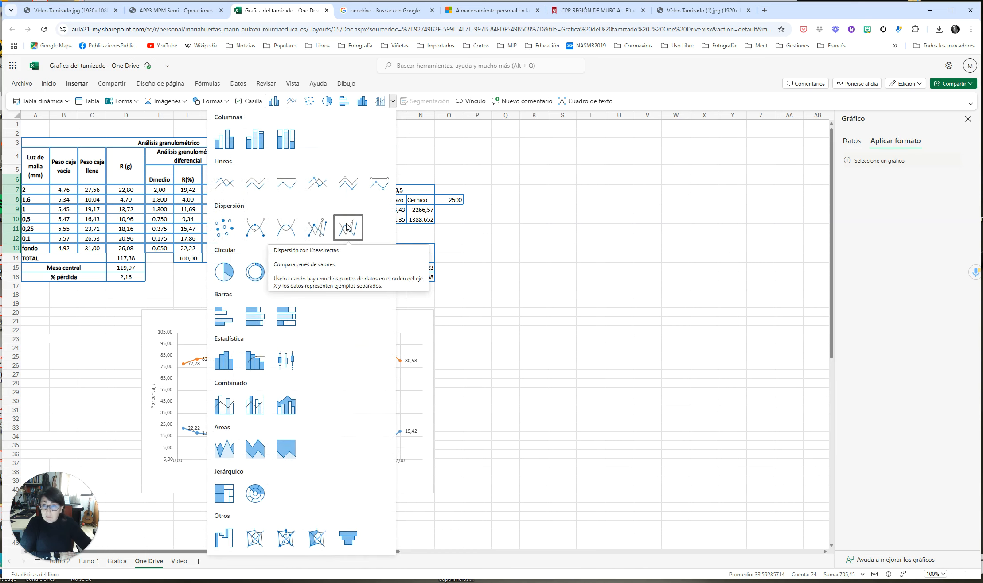
left_click(319, 235)
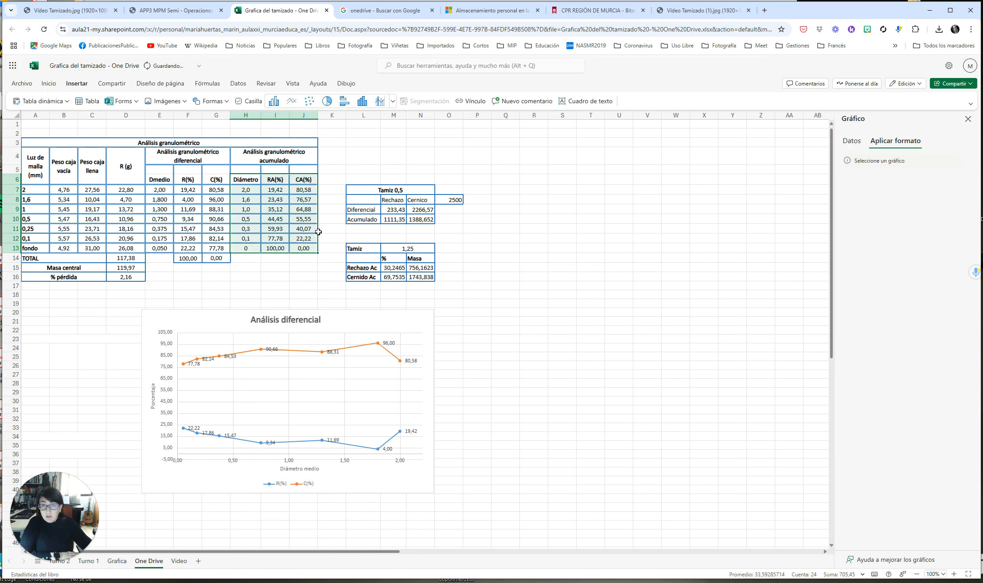
left_click_drag(511, 282, 758, 306)
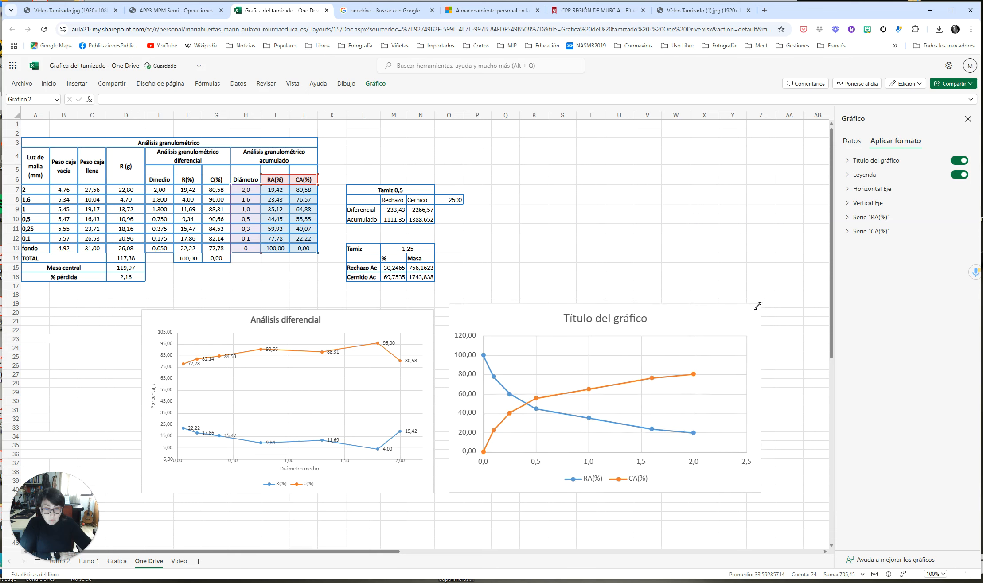
Step: Add data labels to both the CA(%) and RA(%) series of the new cumulative chart
left_click(649, 378)
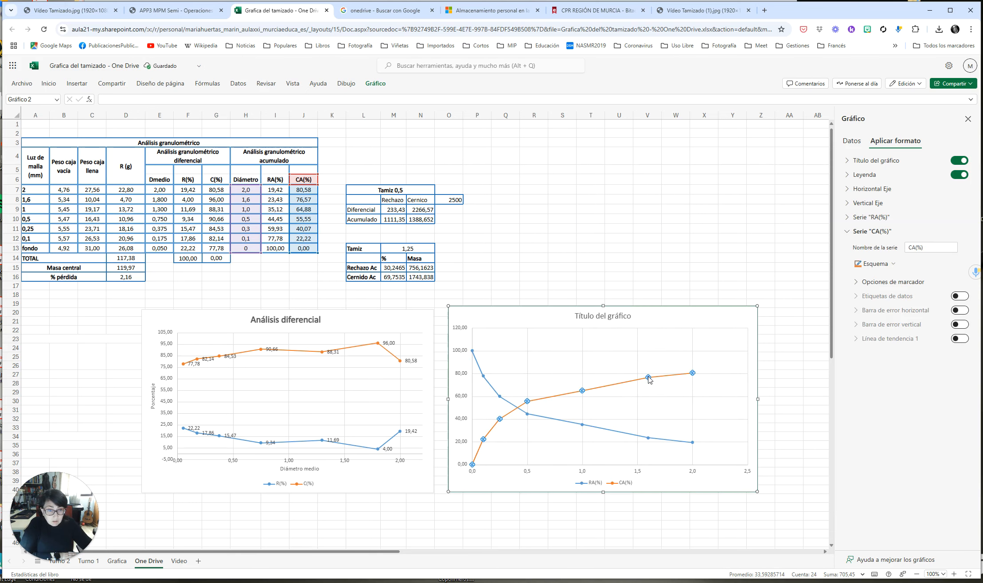
right_click(649, 378)
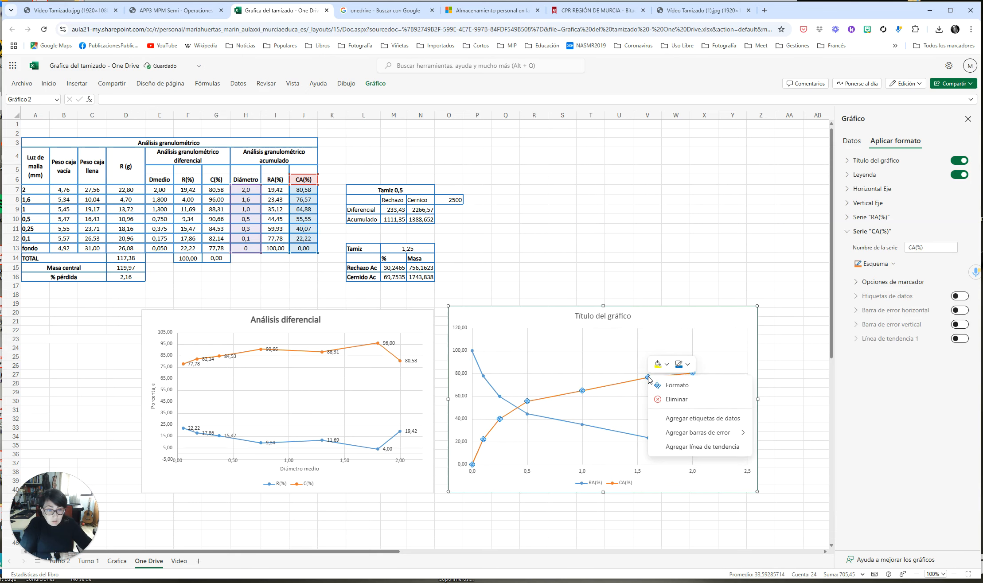
left_click(693, 423)
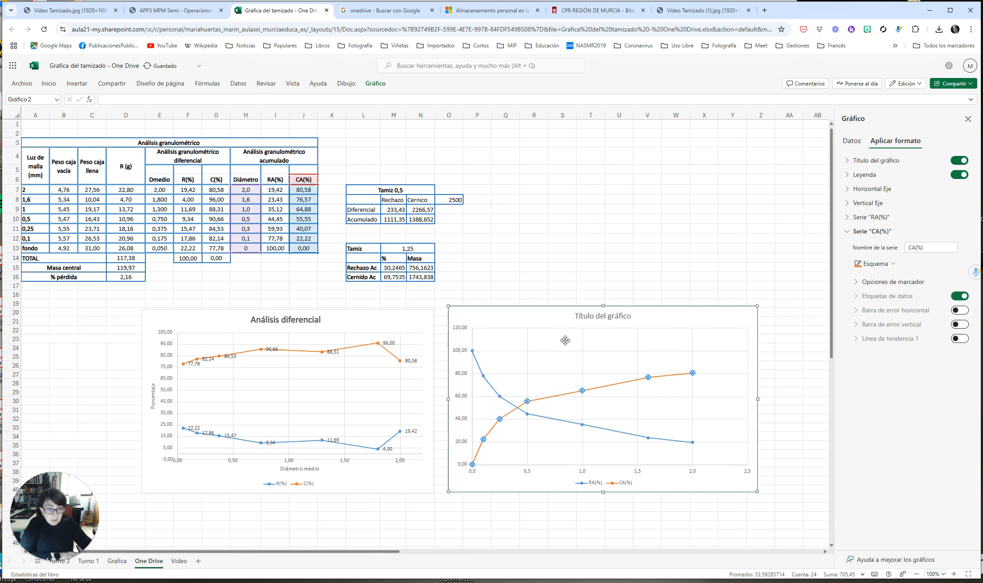
left_click(652, 443)
right_click(650, 439)
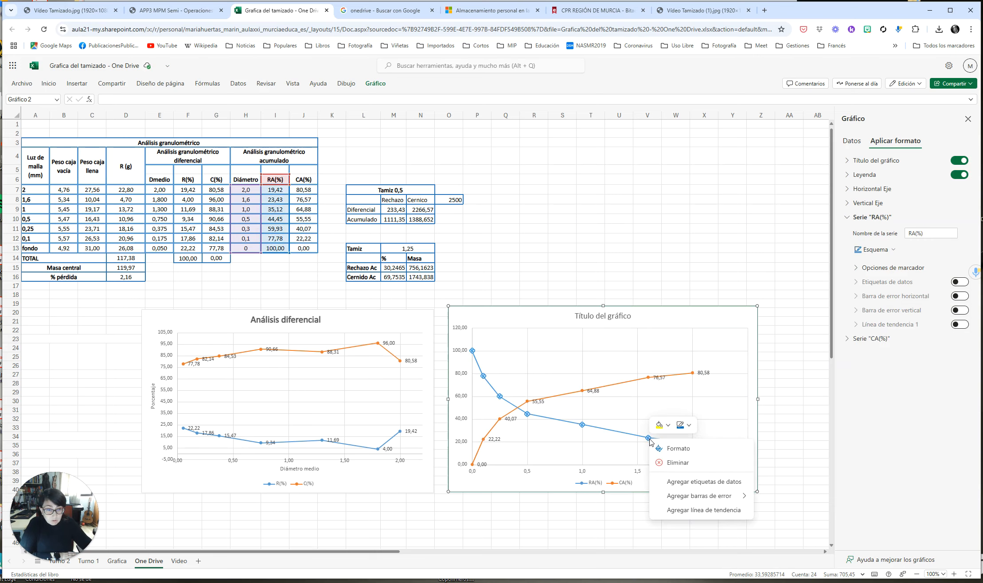
left_click(689, 487)
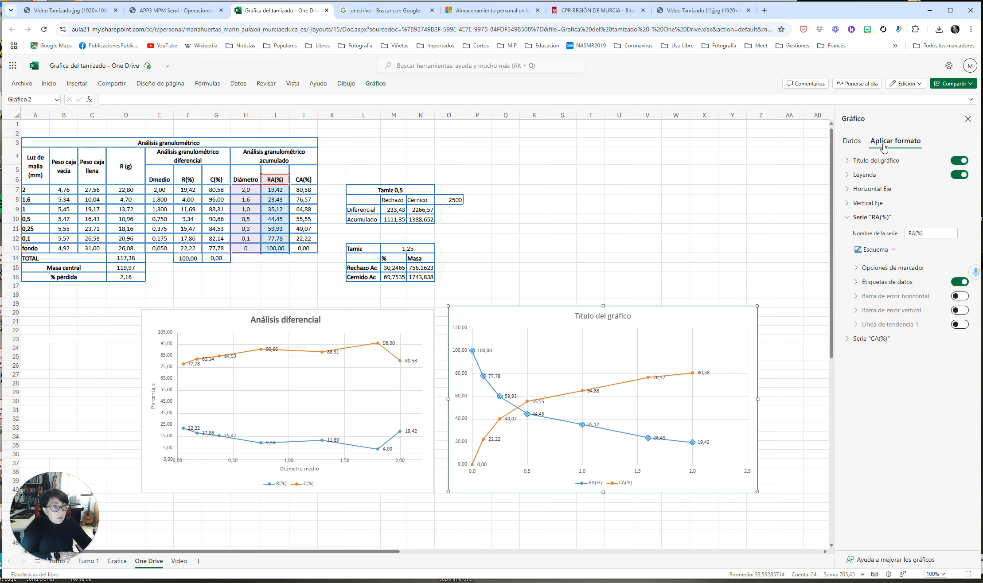
Step: Set the title of the cumulative chart to "Análisis acumulado"
left_click(860, 162)
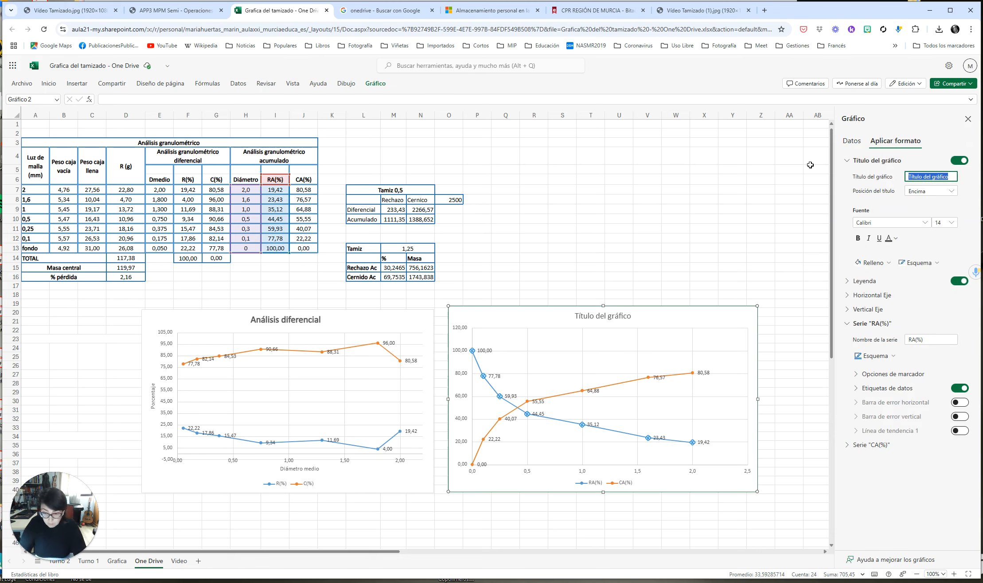
type("Análi")
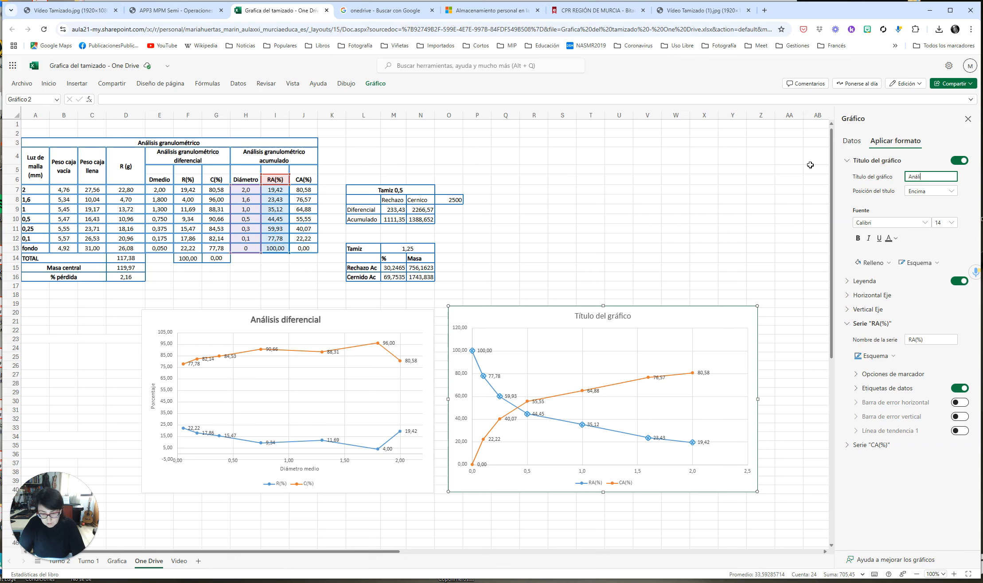
type("sis acumulado")
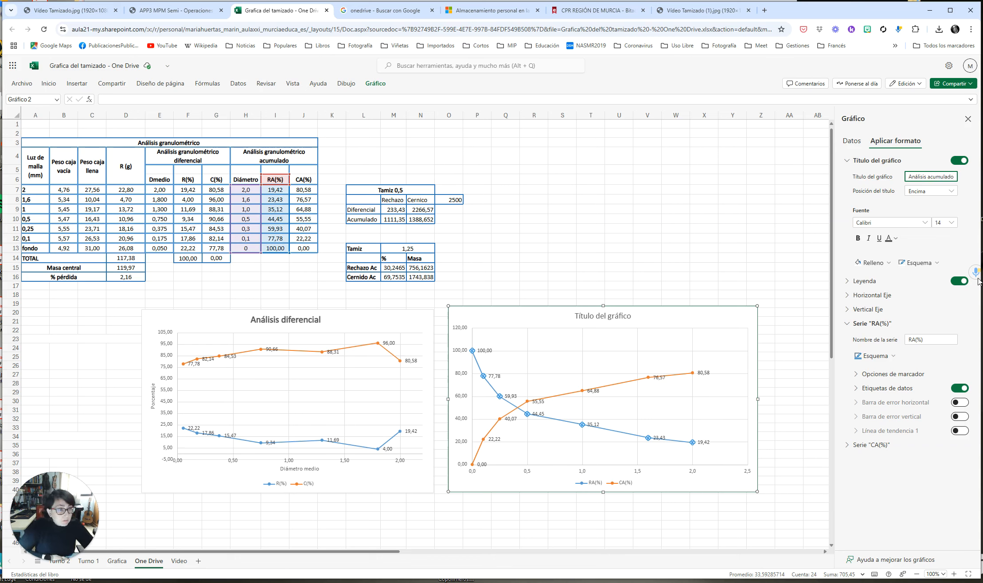
Step: Format the "Análisis acumulado" chart title as bold, non-italic text at font size 16
left_click(868, 238)
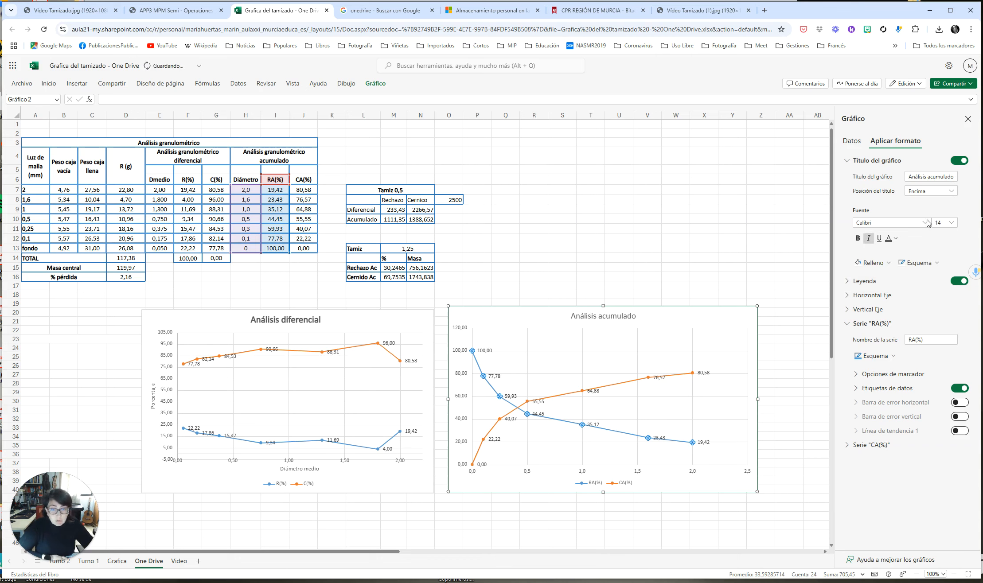
left_click(868, 238)
left_click(857, 238)
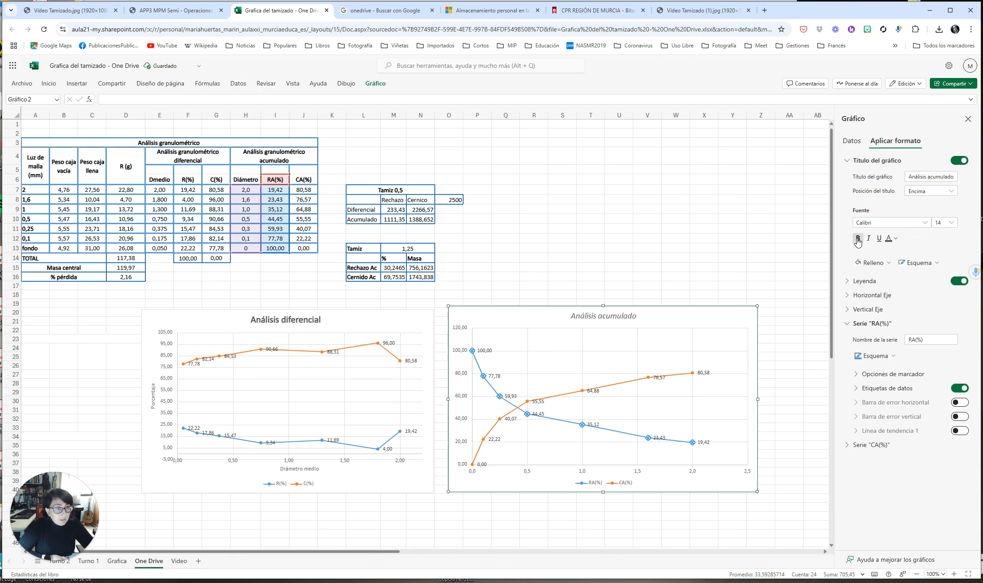
left_click(953, 224)
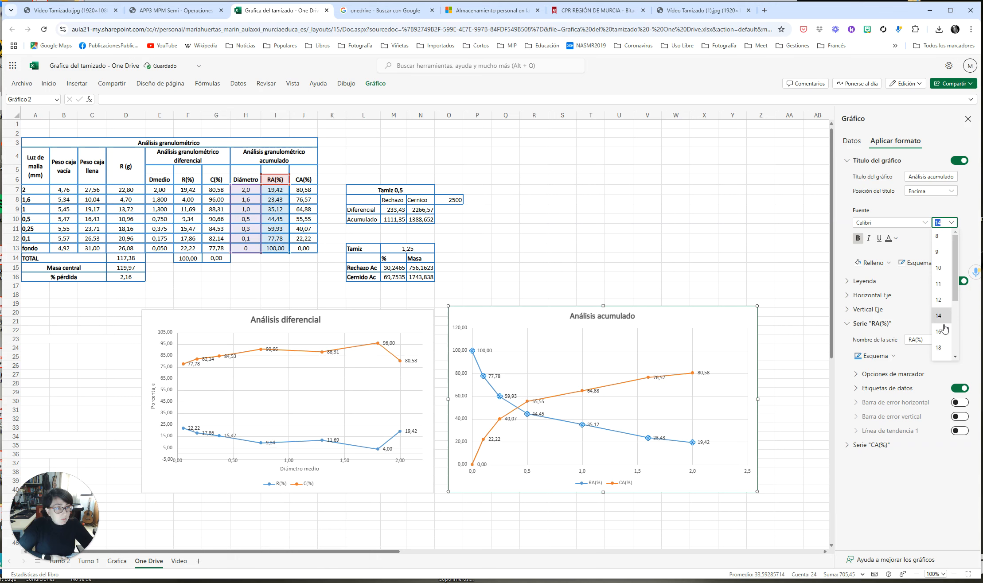
left_click(940, 320)
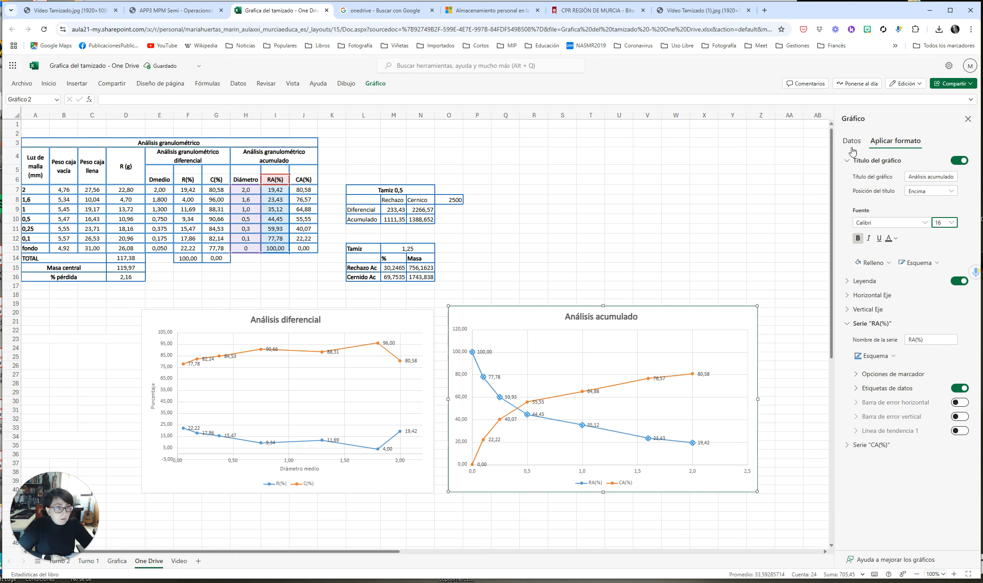
left_click(849, 163)
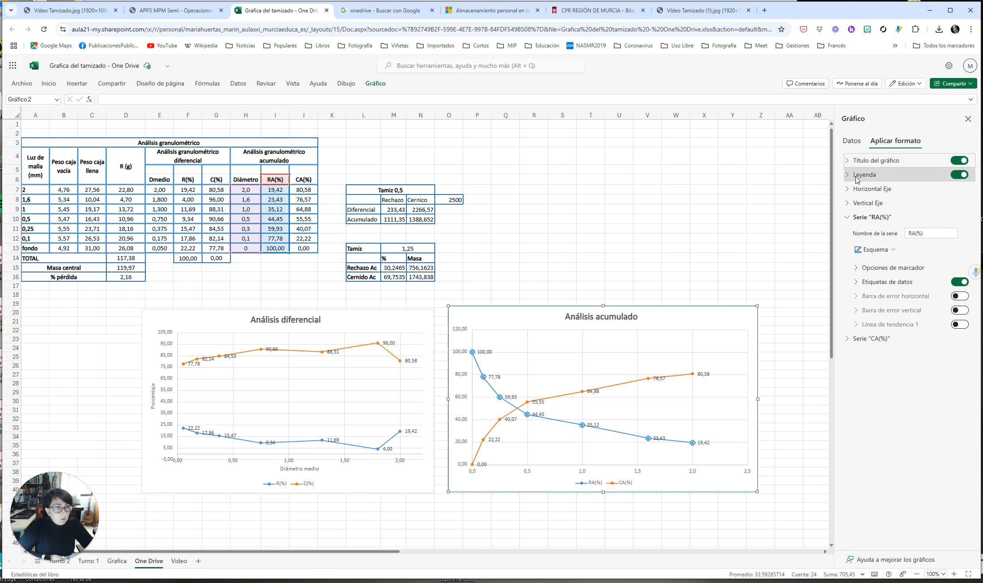
Step: Set the legend font size of the "Análisis acumulado" chart to 12, leaving the legend without overlap
left_click(850, 176)
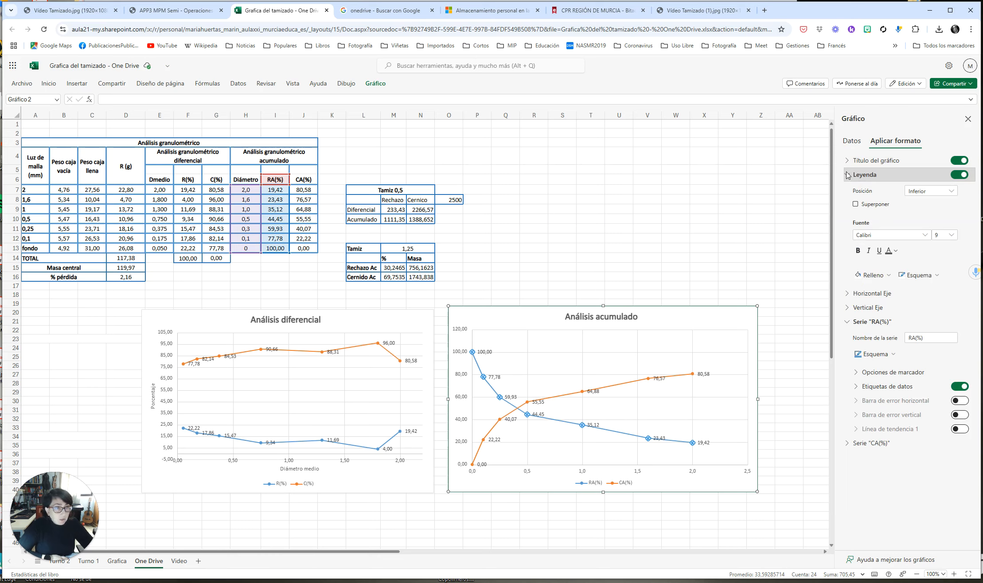
left_click(856, 204)
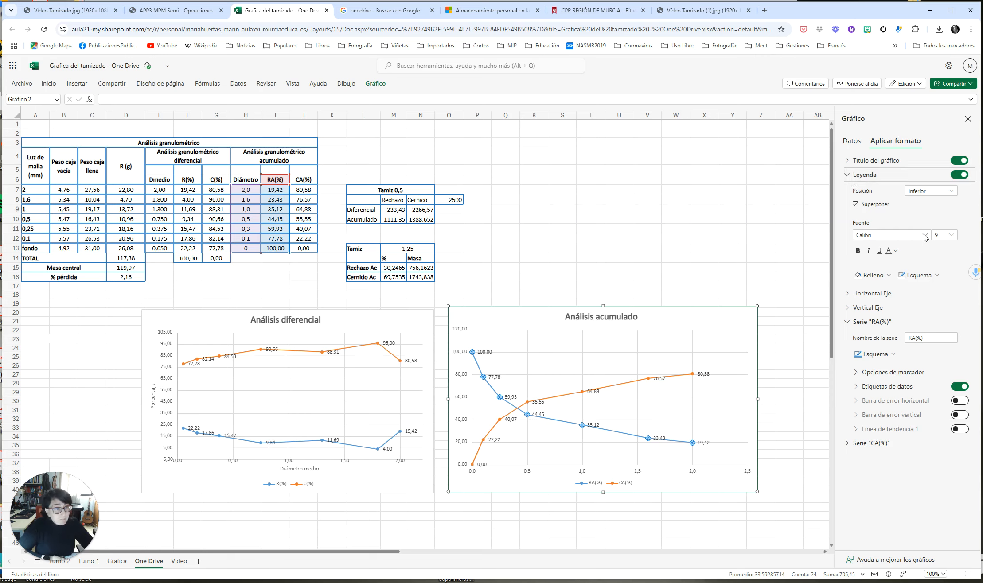
left_click(952, 235)
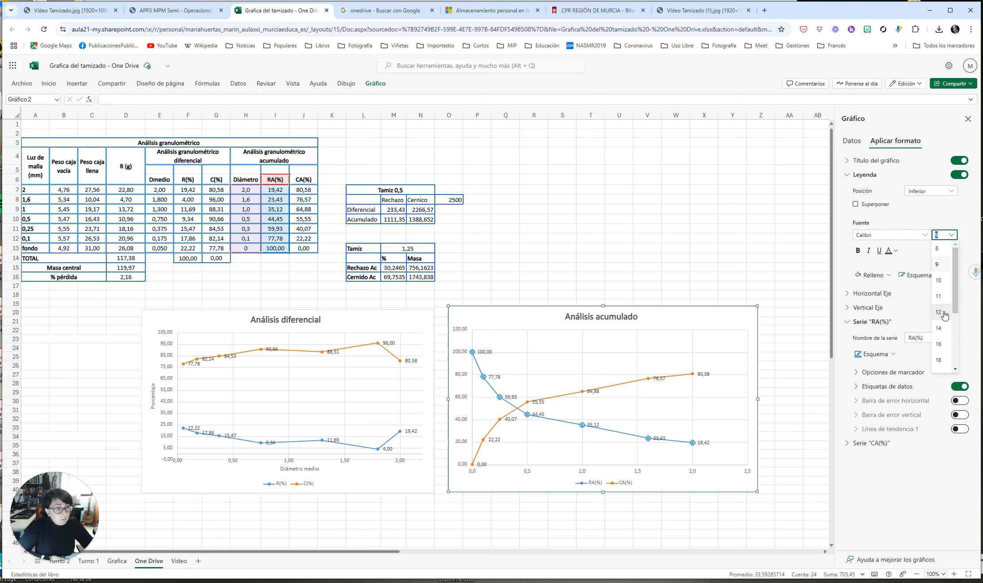
left_click(941, 312)
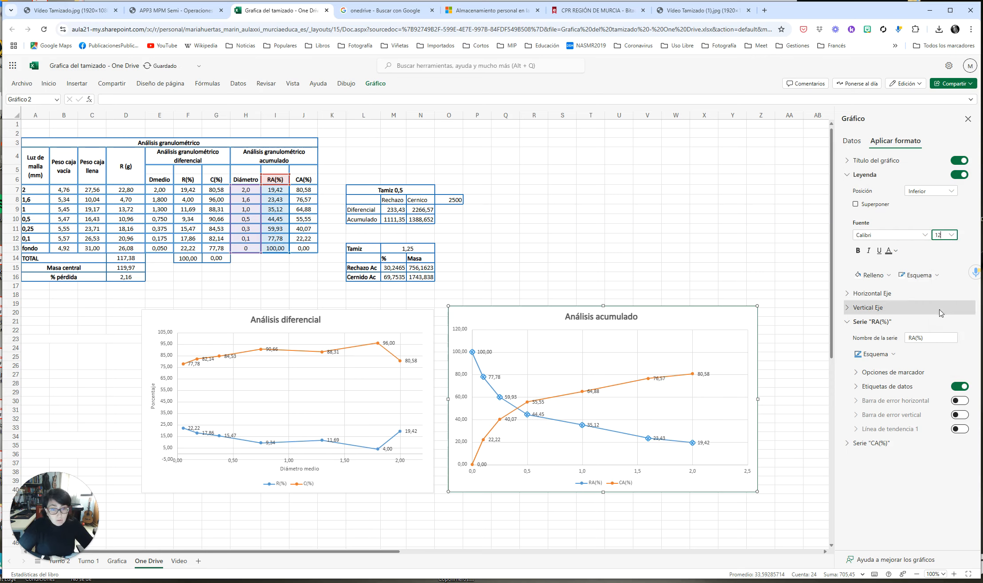
left_click(850, 176)
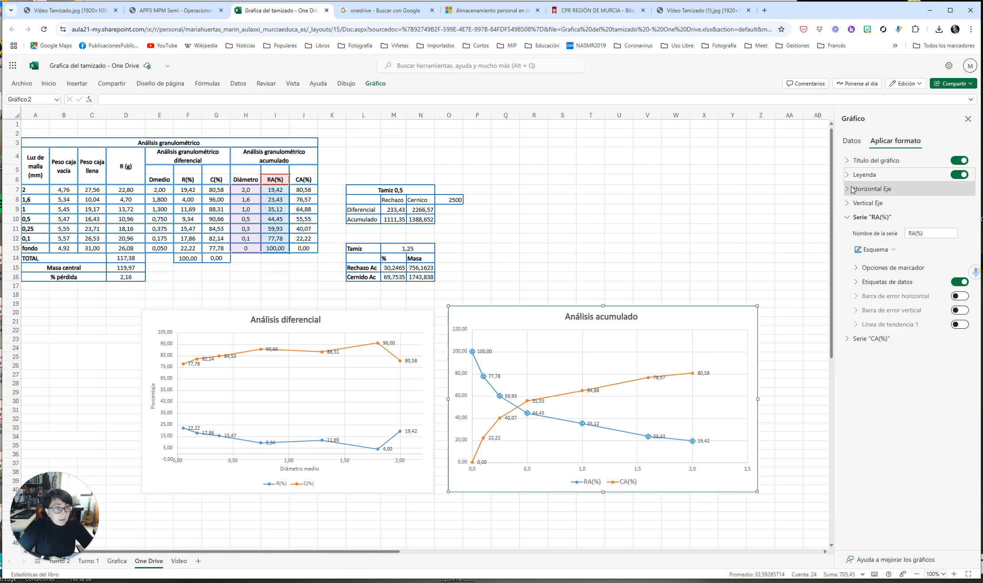
Step: Add a bold horizontal axis title reading "Luz de malla" to the "Análisis acumulado" chart
left_click(851, 190)
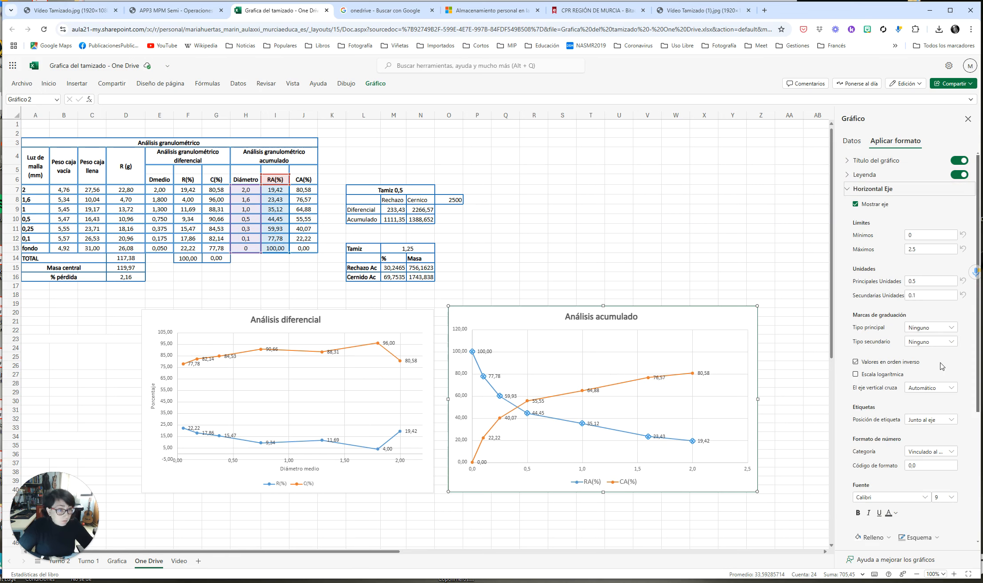
scroll(940, 362, "down", 3)
left_click(963, 423)
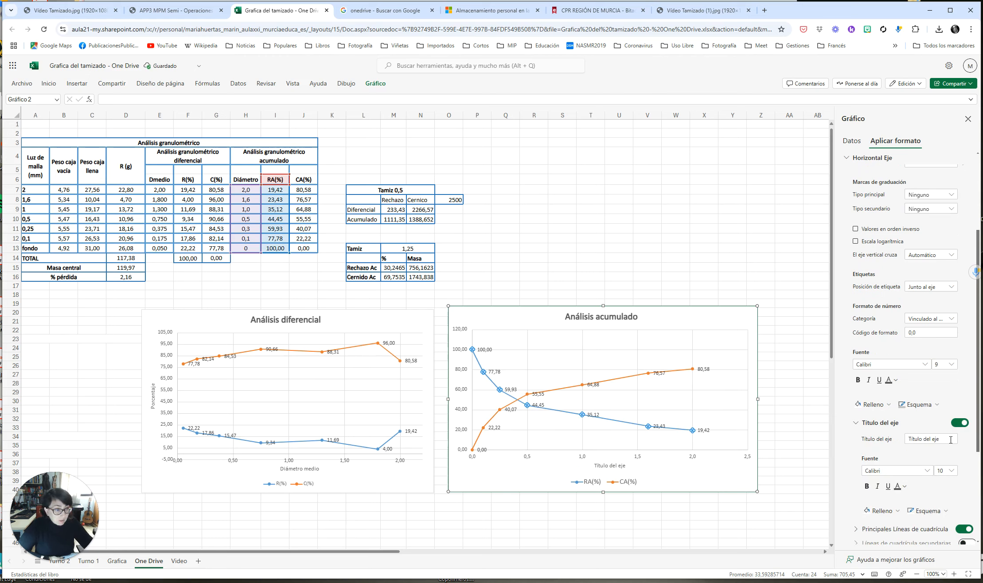
left_click(950, 440)
type("L")
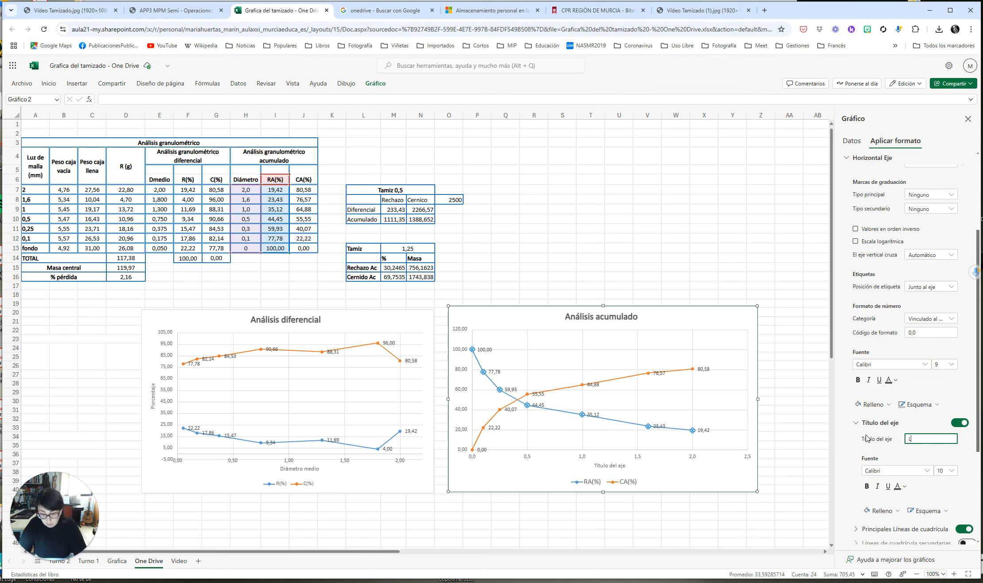
type("uz de malla")
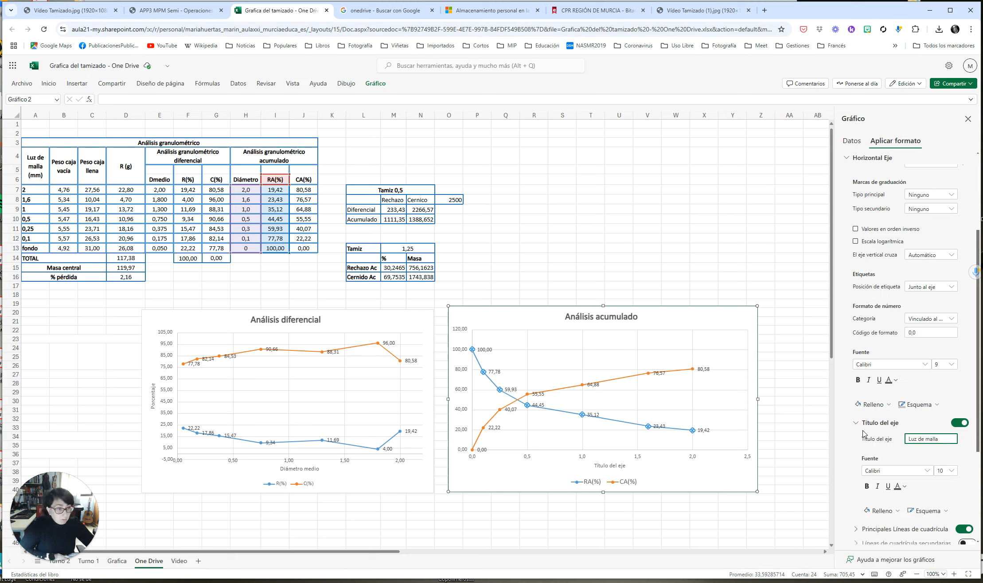
left_click(867, 486)
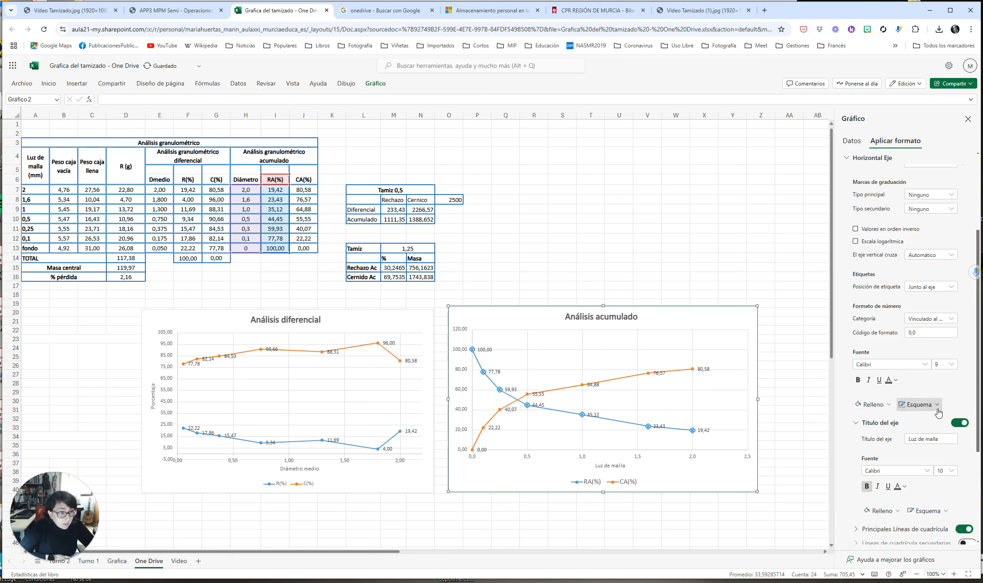
Step: Set the cumulative chart's horizontal axis limits to 0 and 2.2, with major units of 0.25
scroll(924, 214, "up", 3)
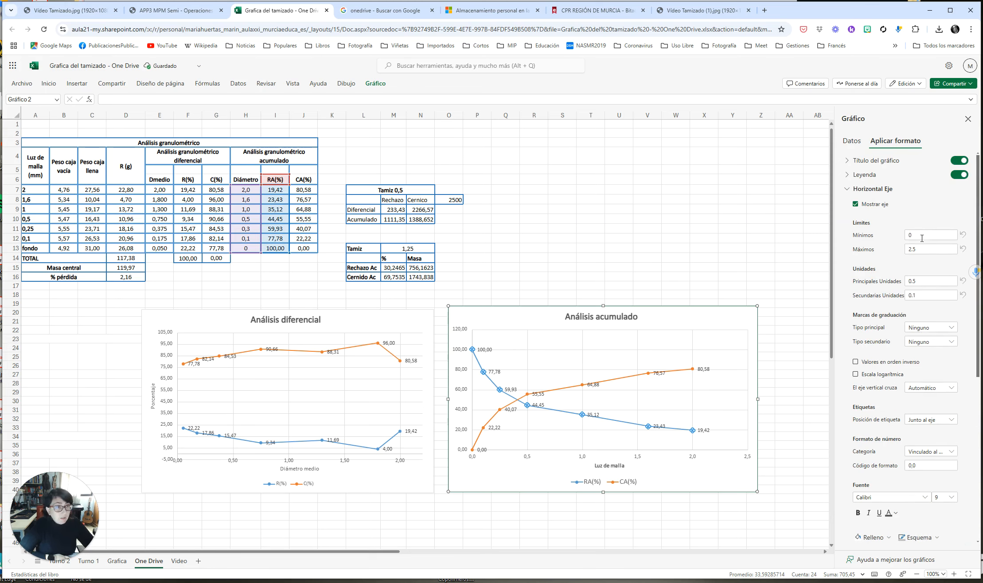
left_click(925, 248)
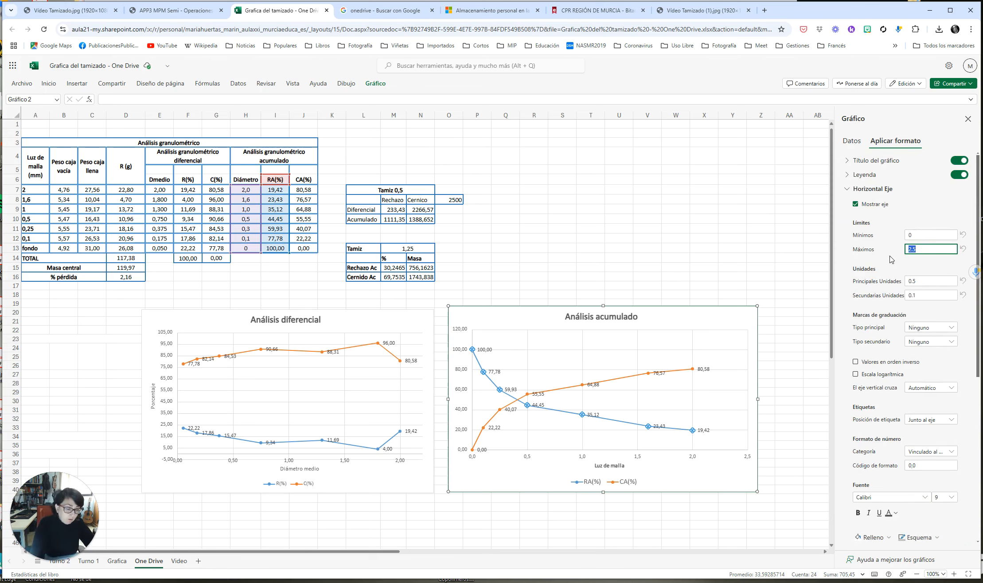
type("2.2")
key("shift+Tab")
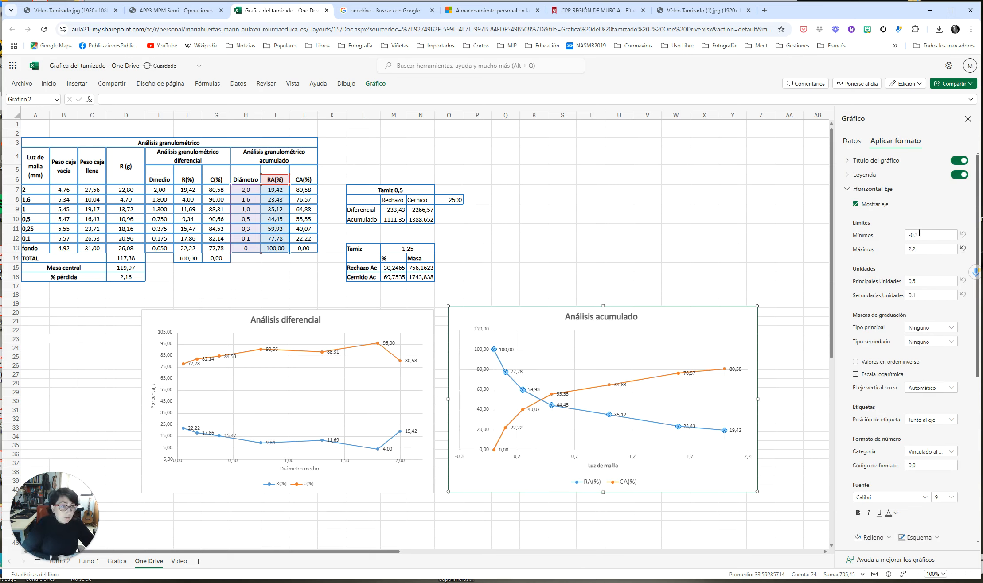
type("0")
left_click(915, 281)
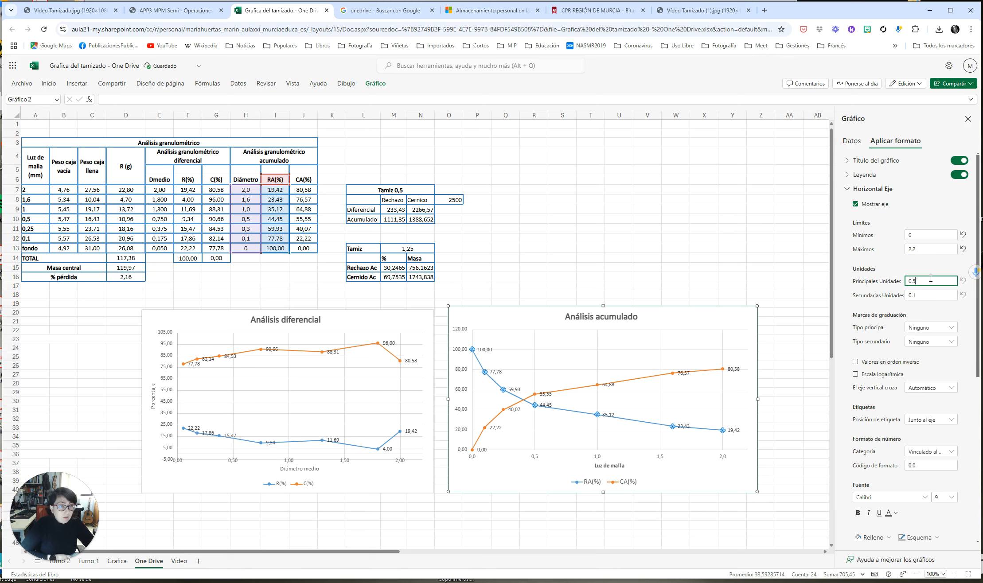
key("BackSpace")
type("25")
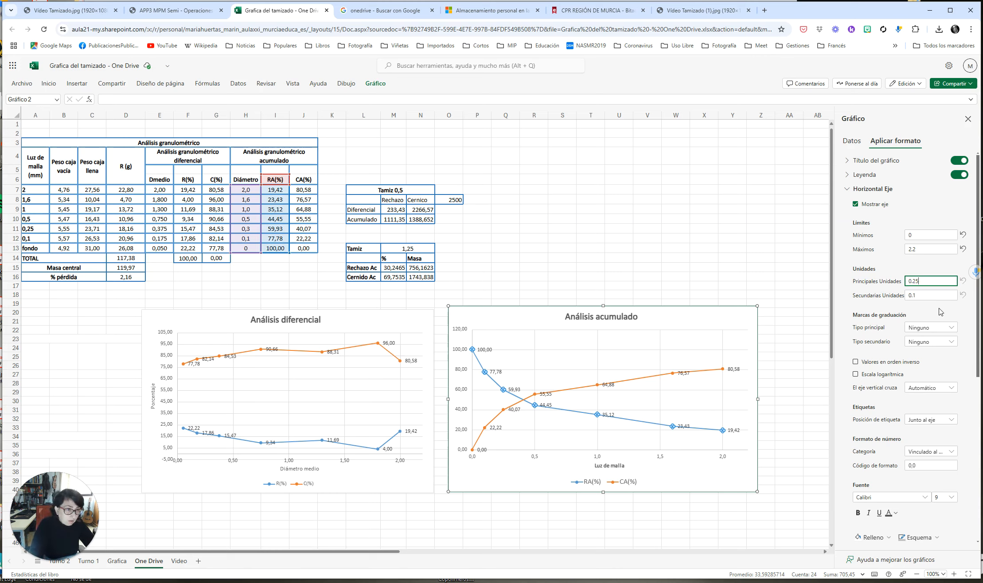
left_click(937, 319)
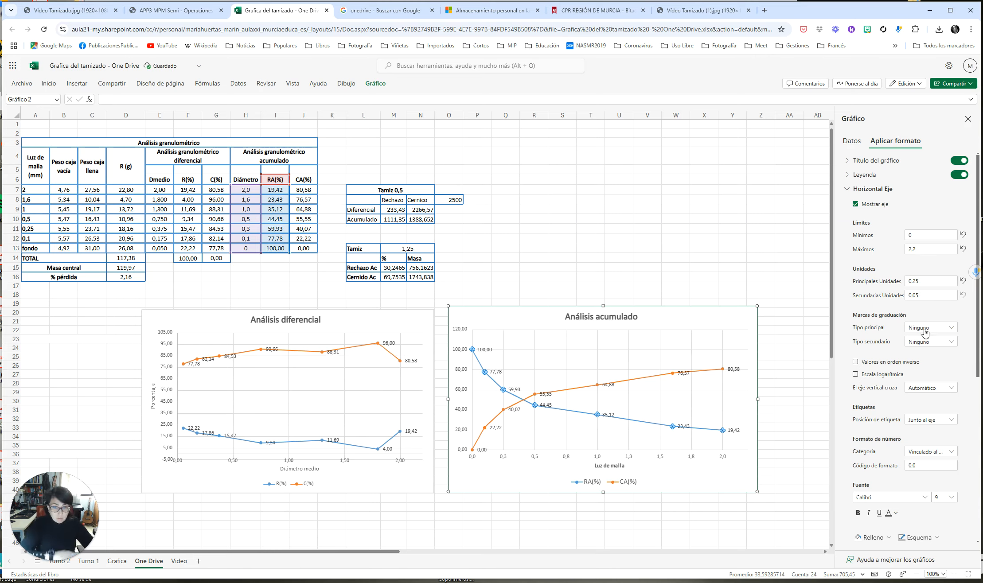
left_click(849, 189)
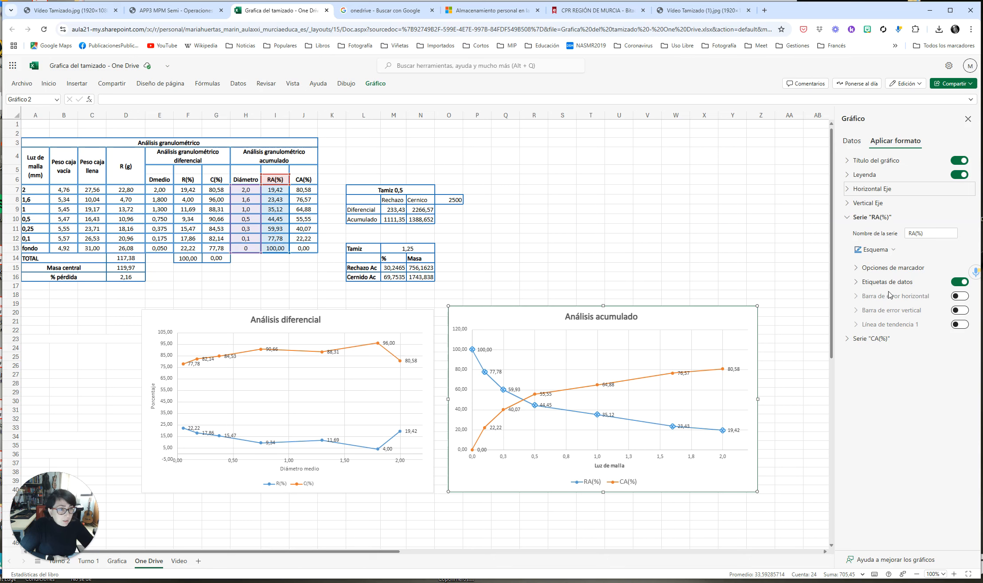
Step: Set the cumulative chart's vertical axis maximum to 110 and its major units to 10
left_click(848, 216)
left_click(848, 217)
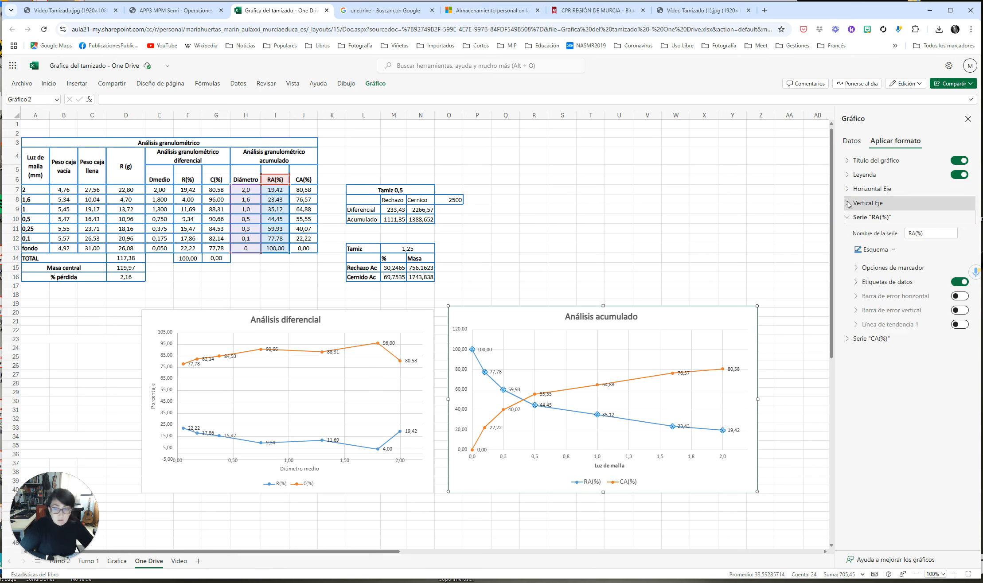
left_click(848, 204)
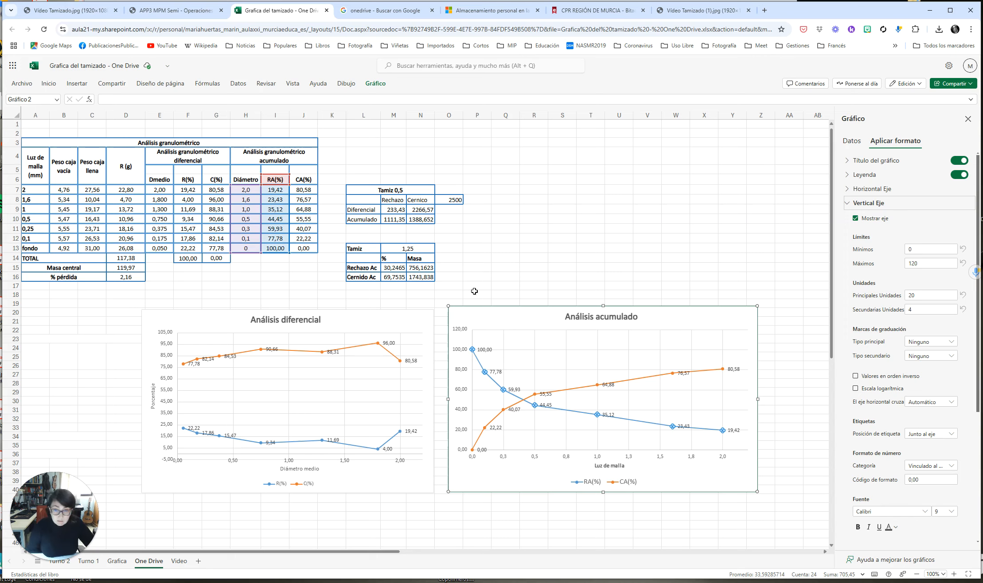
left_click(929, 262)
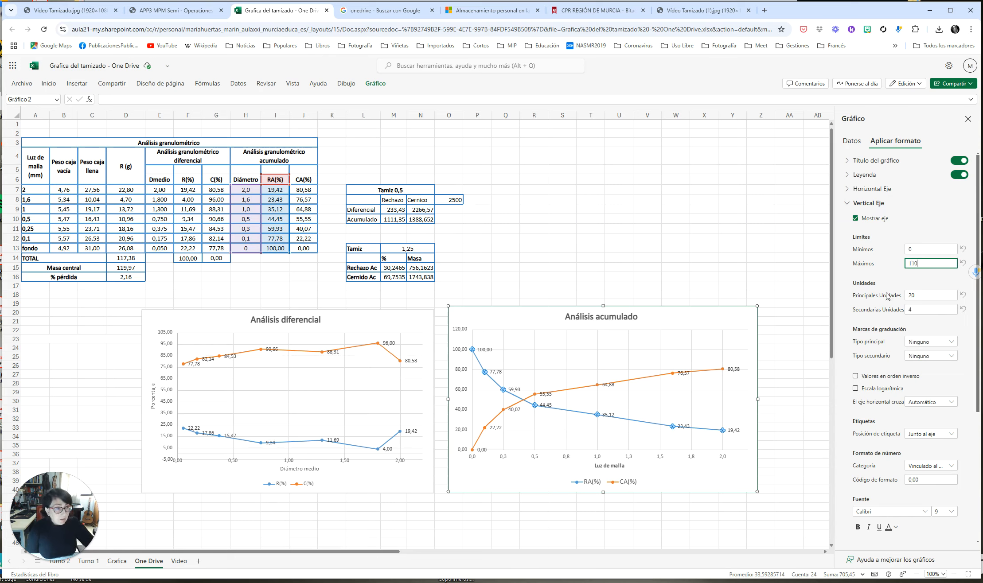
key("Tab")
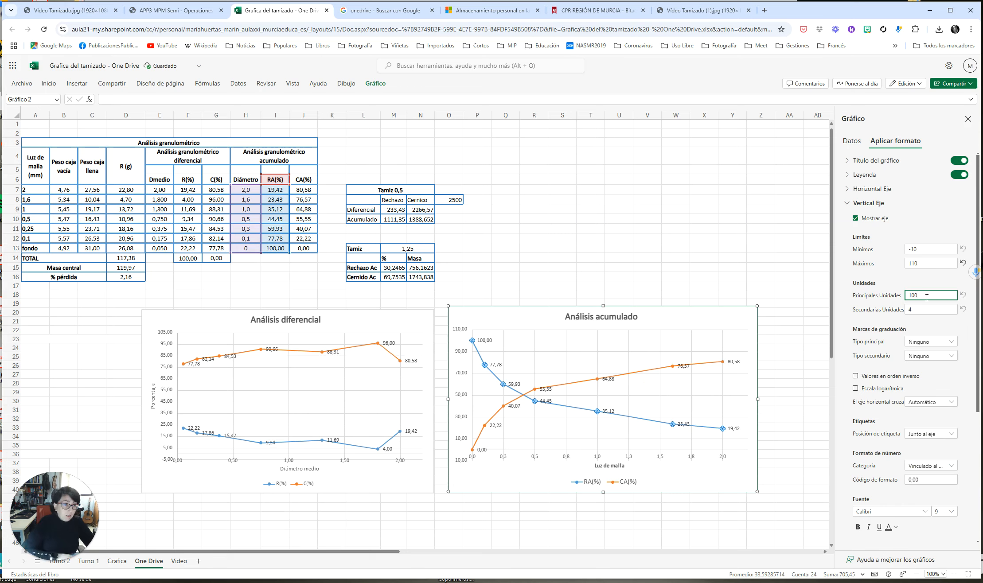
left_click(935, 326)
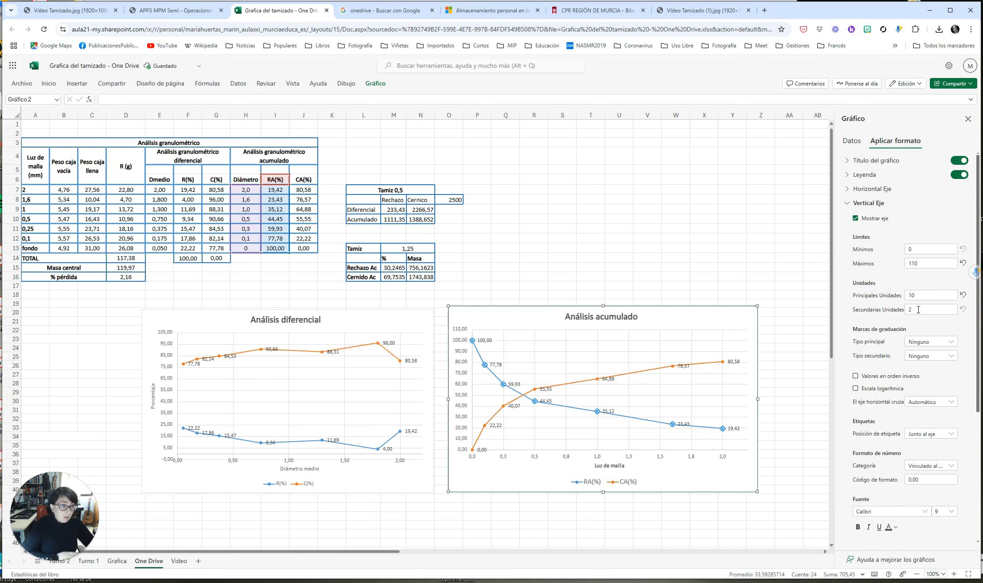
Step: Add a bold vertical axis title reading "Porcentaje" to the "Análisis acumulado" chart
scroll(952, 399, "down", 3)
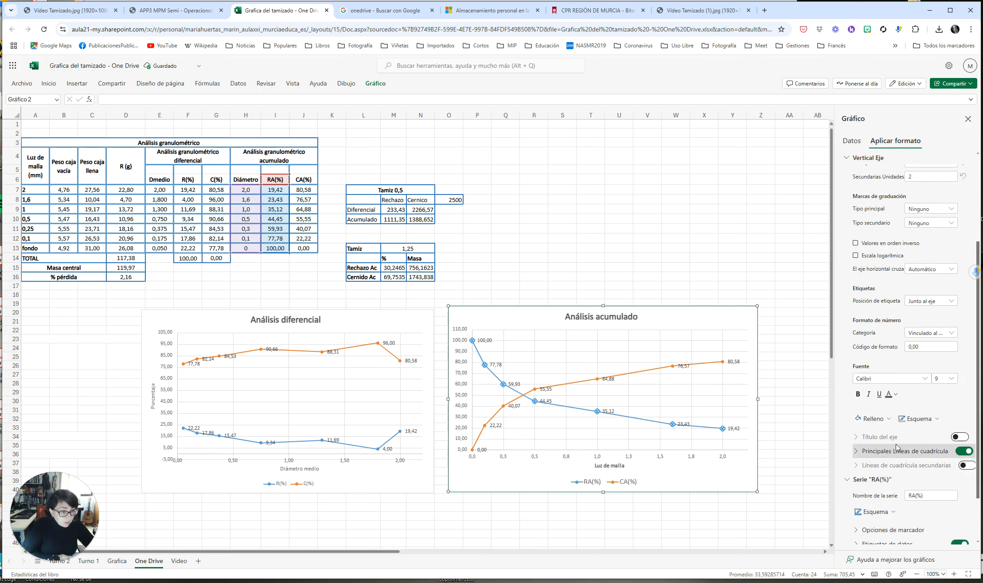
left_click(966, 438)
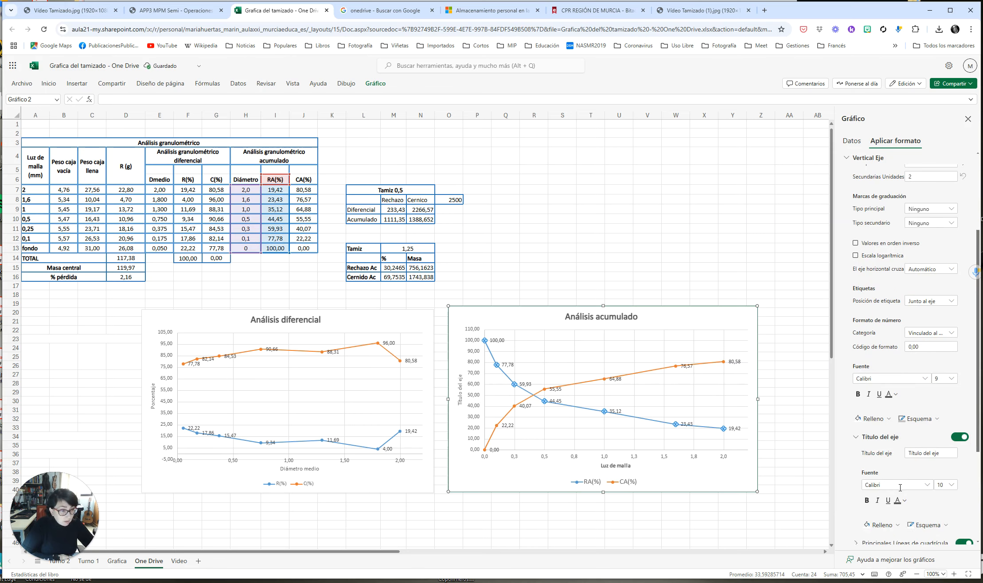
left_click(952, 453)
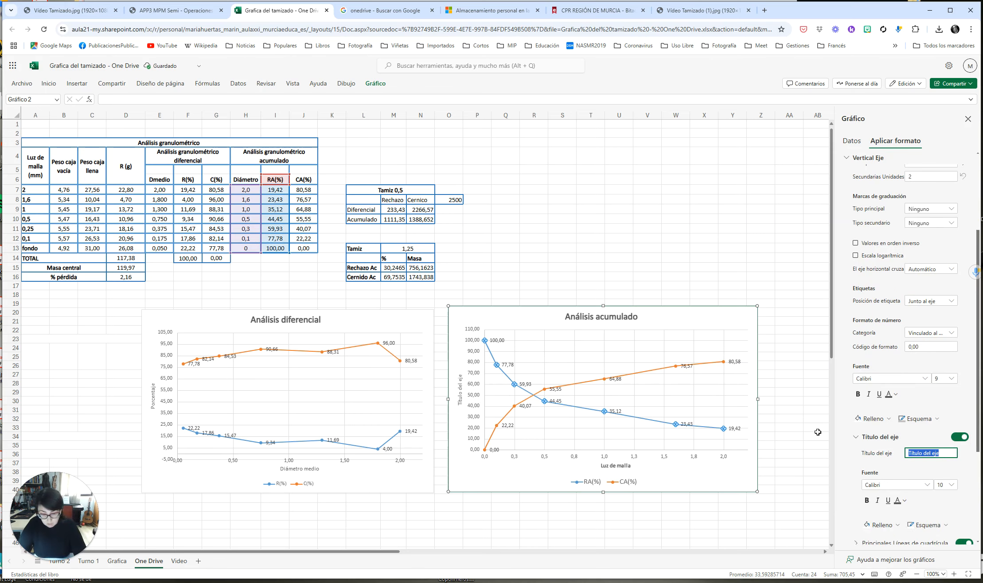
type("Porcentaje")
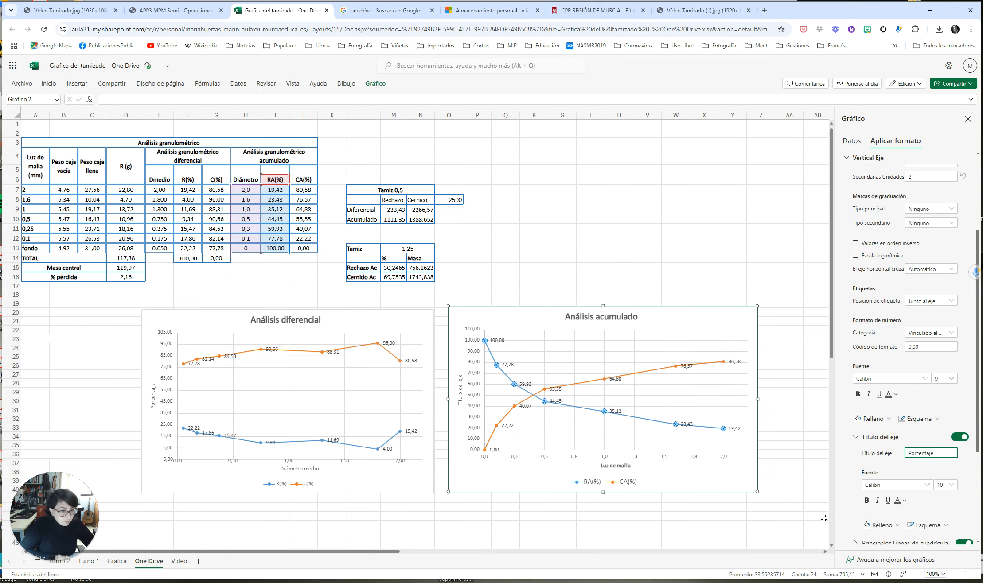
left_click(866, 501)
scroll(905, 384, "down", 3)
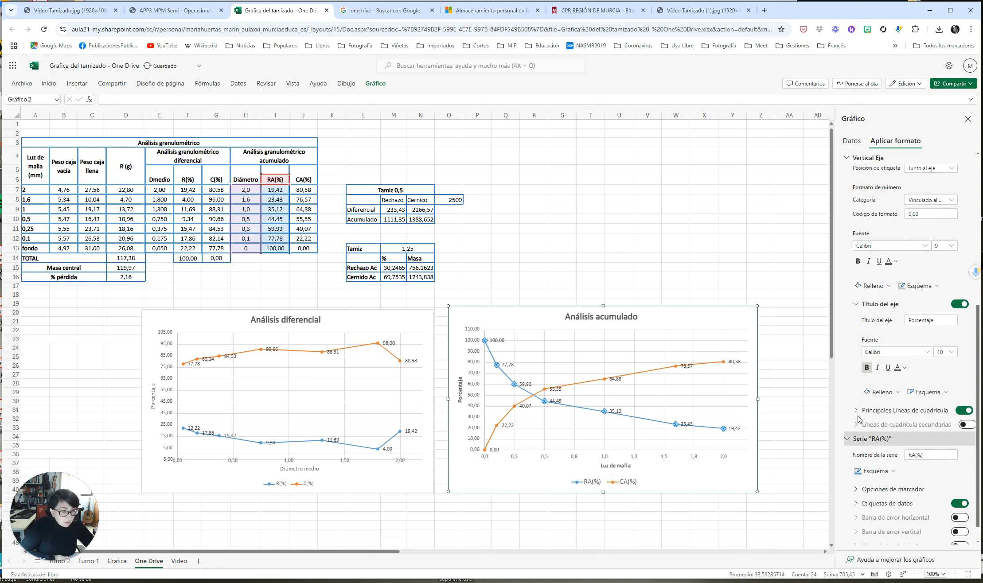
scroll(886, 310, "up", 5)
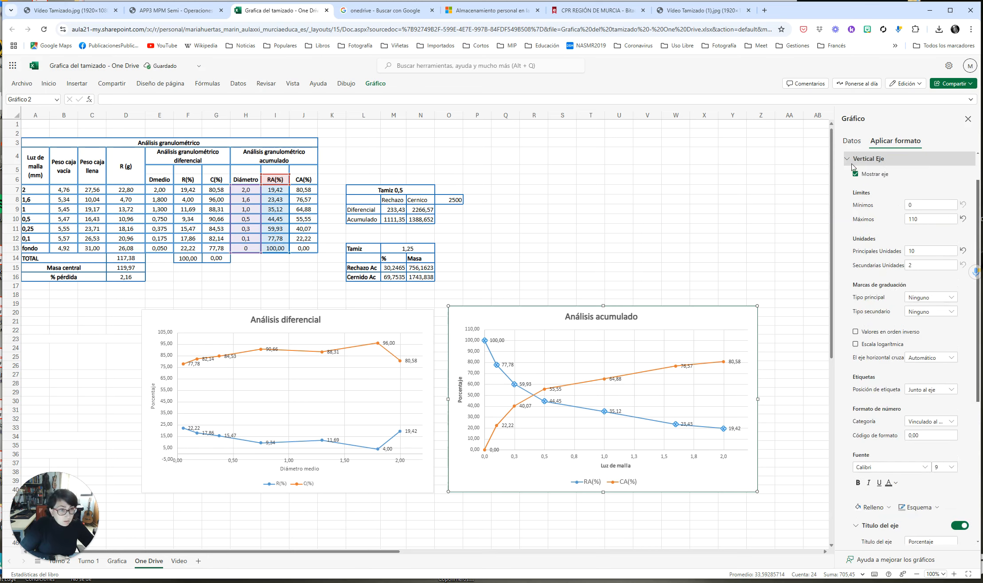
left_click(868, 164)
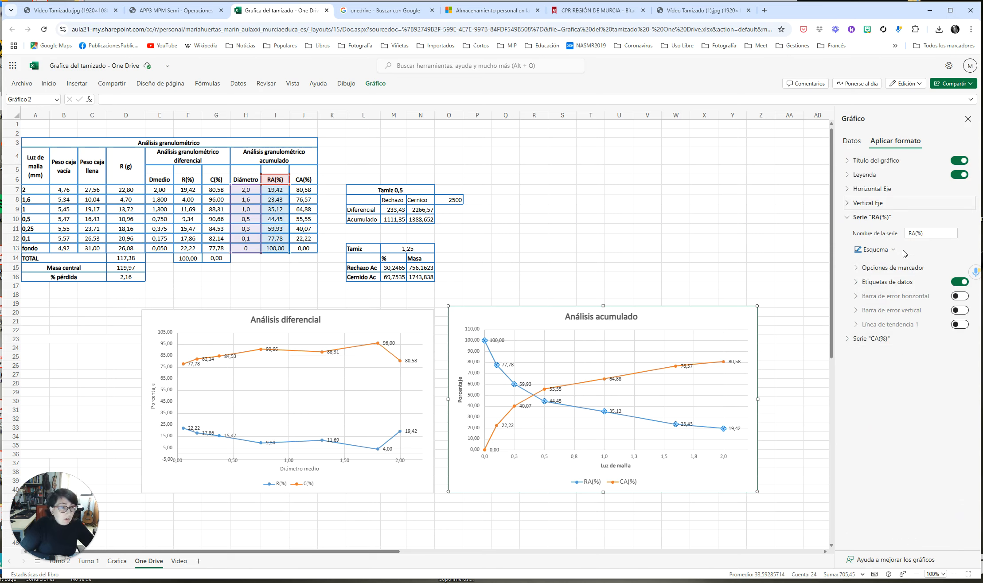
Step: Try a dark orange outline on the cumulative chart's RA(%) series and settle on the darker blue theme colour
left_click(875, 250)
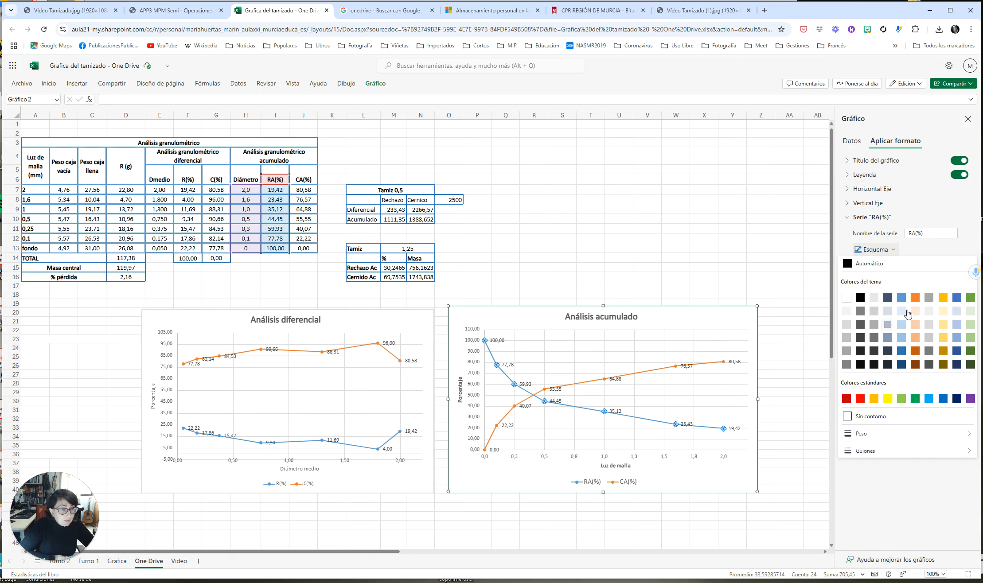
left_click(957, 298)
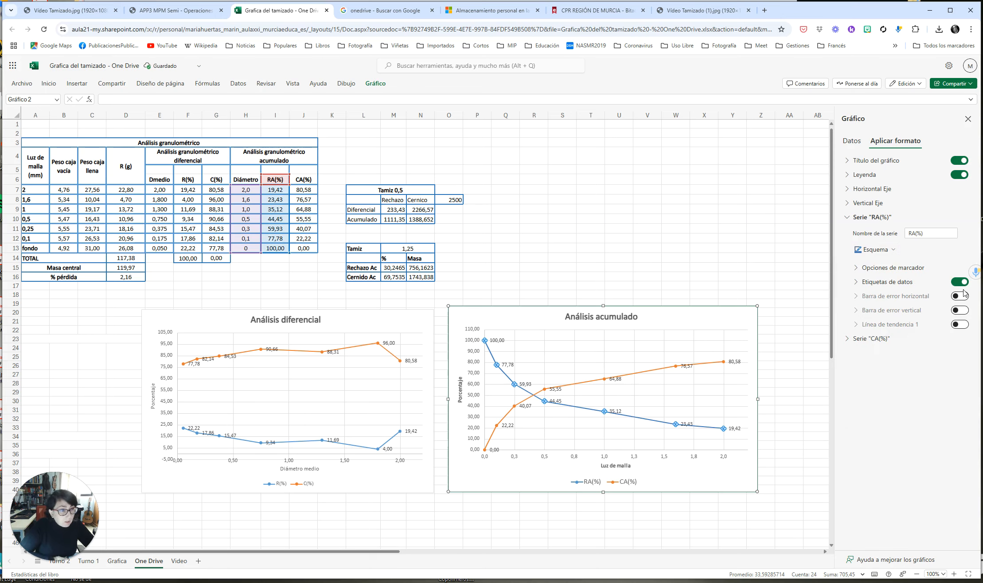
left_click(875, 250)
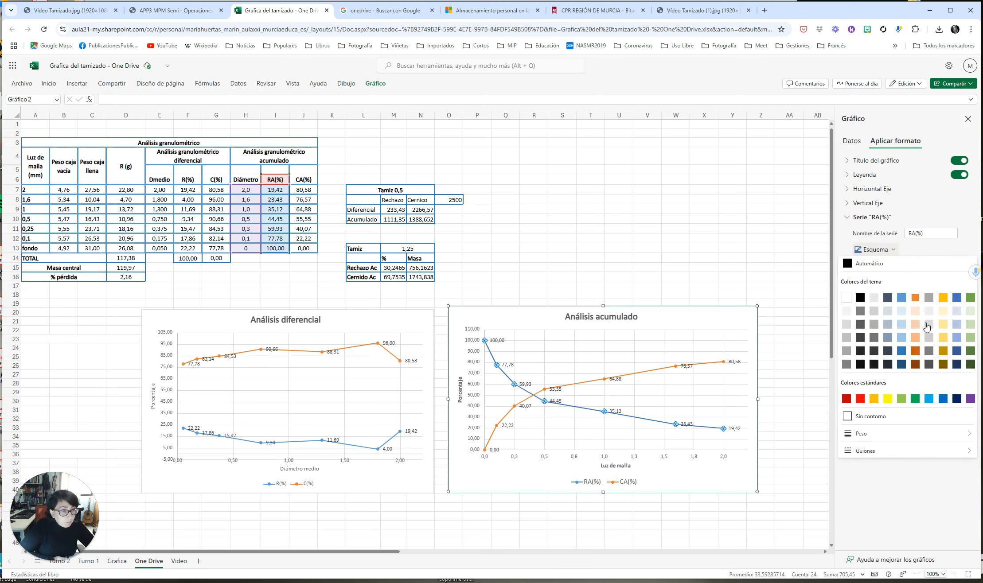
left_click(915, 357)
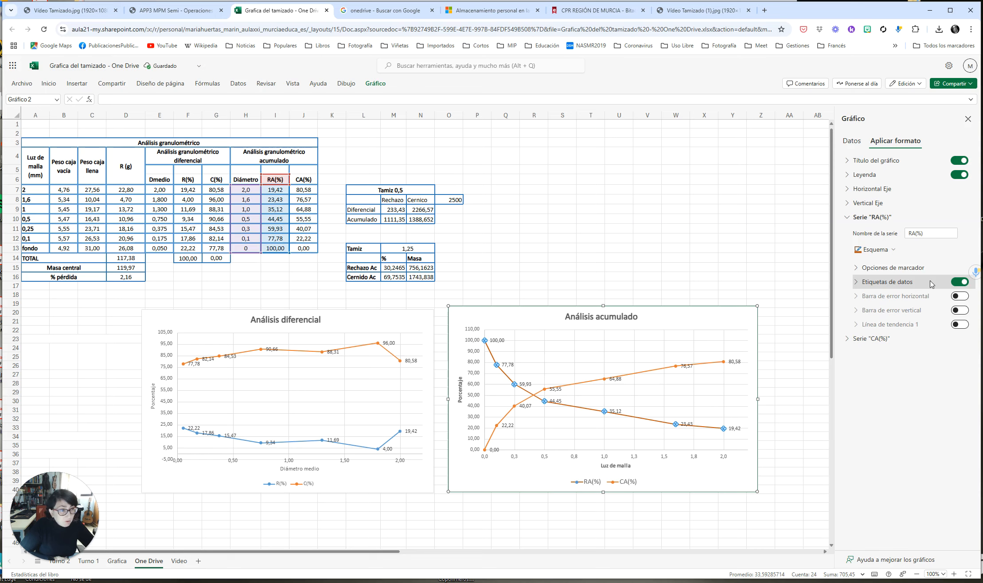
left_click(873, 249)
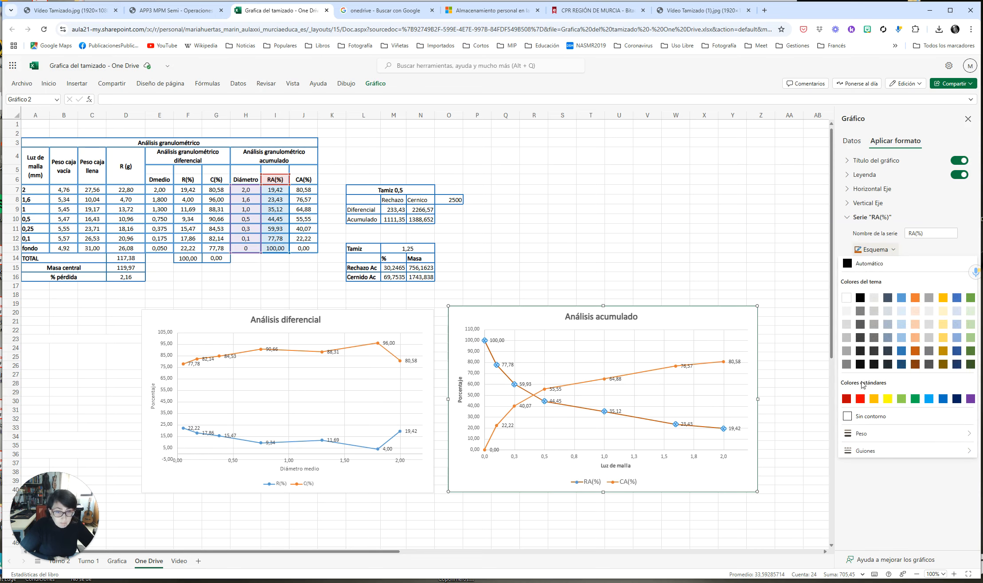
left_click(956, 297)
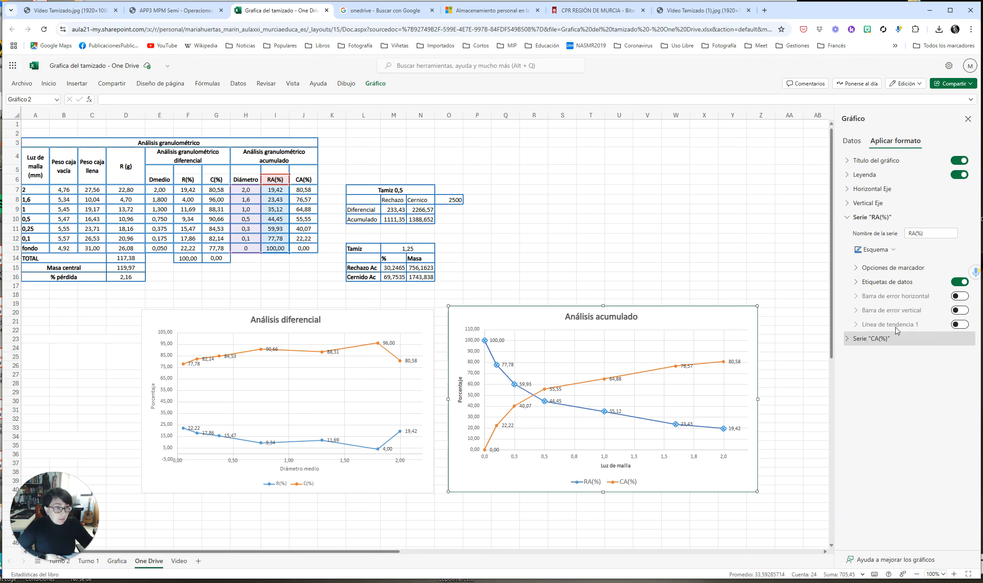
Step: Try a linear trendline with its equation on the cumulative chart's RA(%) series, removing the equation and the trendline again
left_click(957, 325)
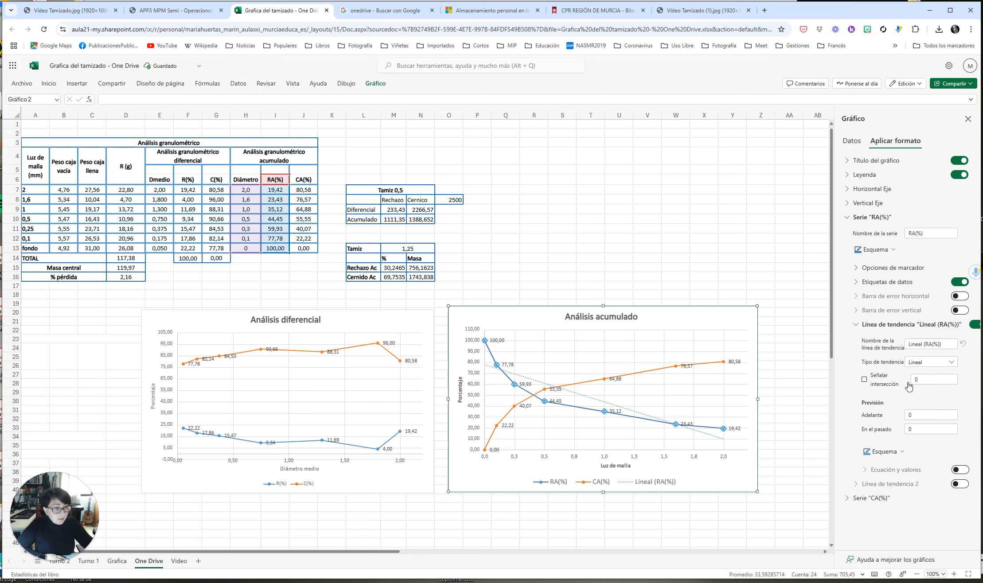
left_click(965, 471)
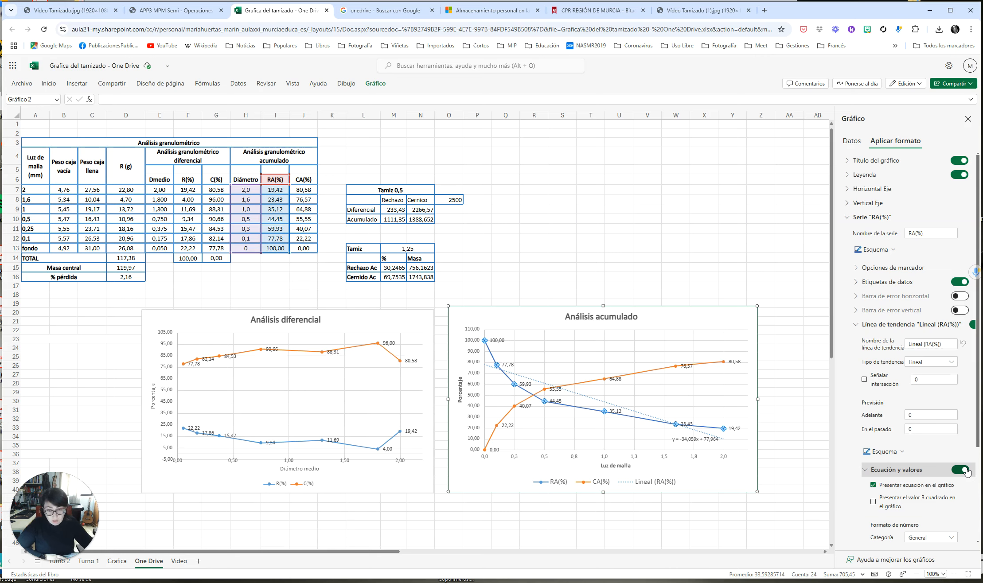
left_click(966, 470)
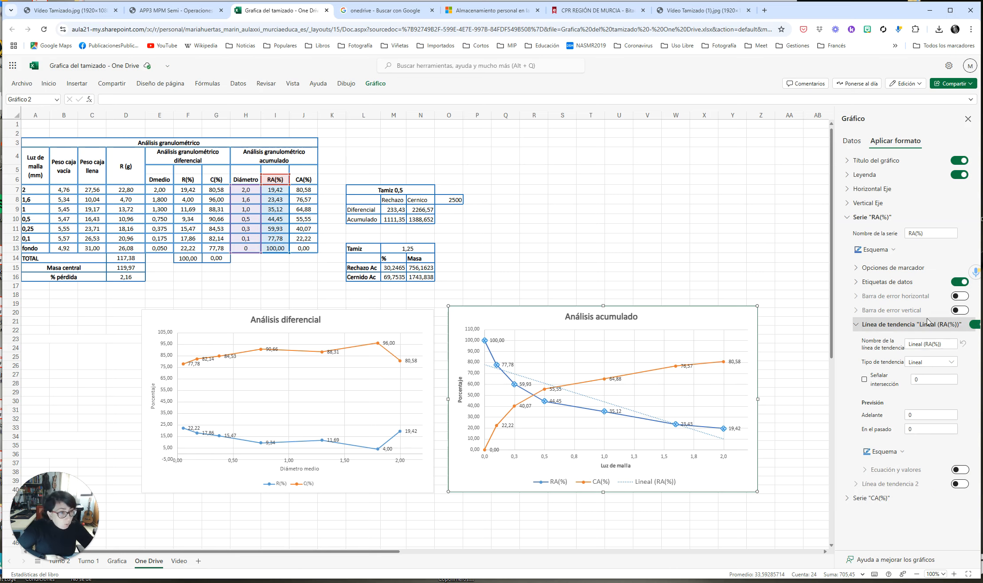
left_click(974, 324)
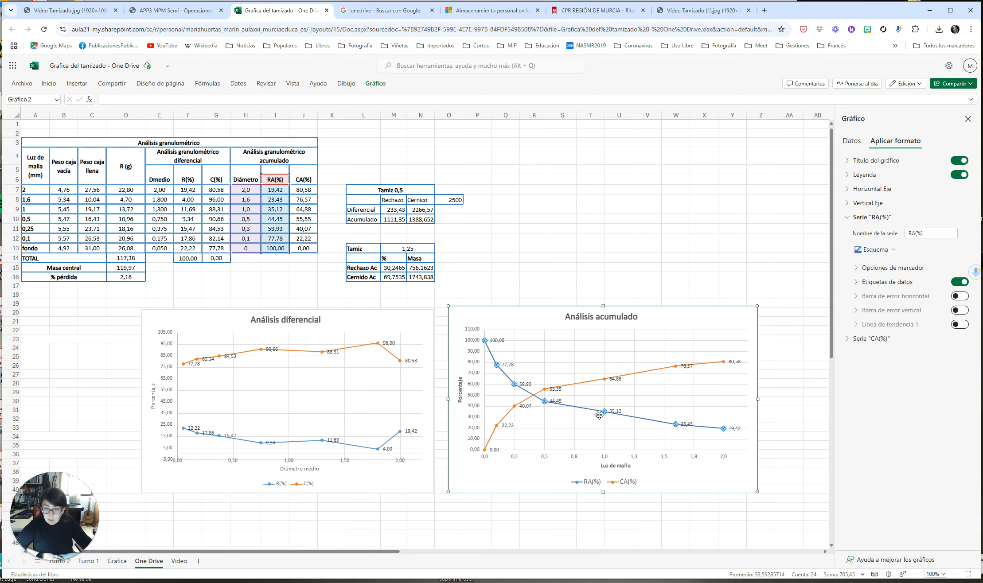
Step: Look over the finished charts and switch to the open closing image "Vídeo Tamizado (1).jpg"
scroll(631, 422, "down", 1)
scroll(520, 413, "down", 5)
scroll(519, 413, "up", 5)
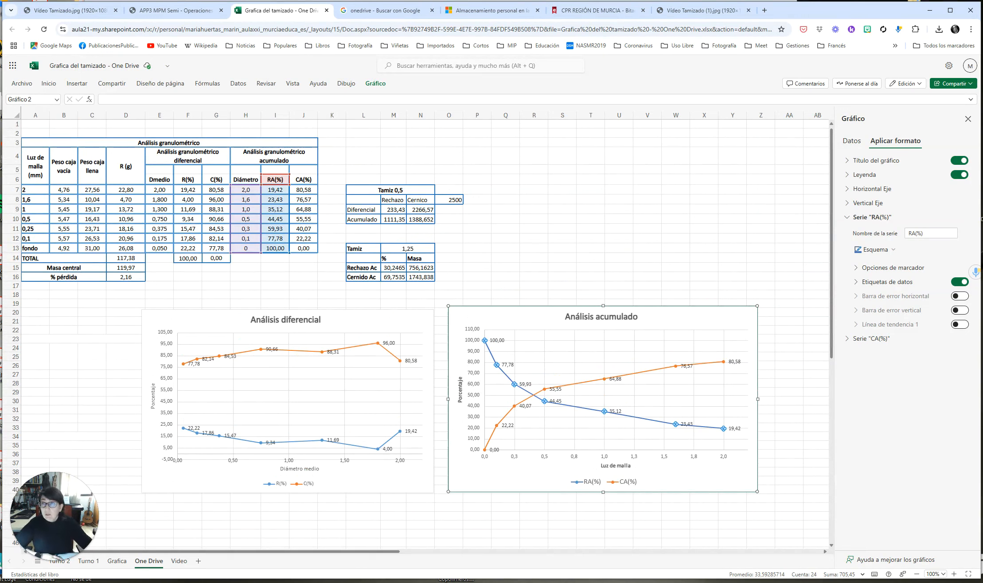
left_click(698, 14)
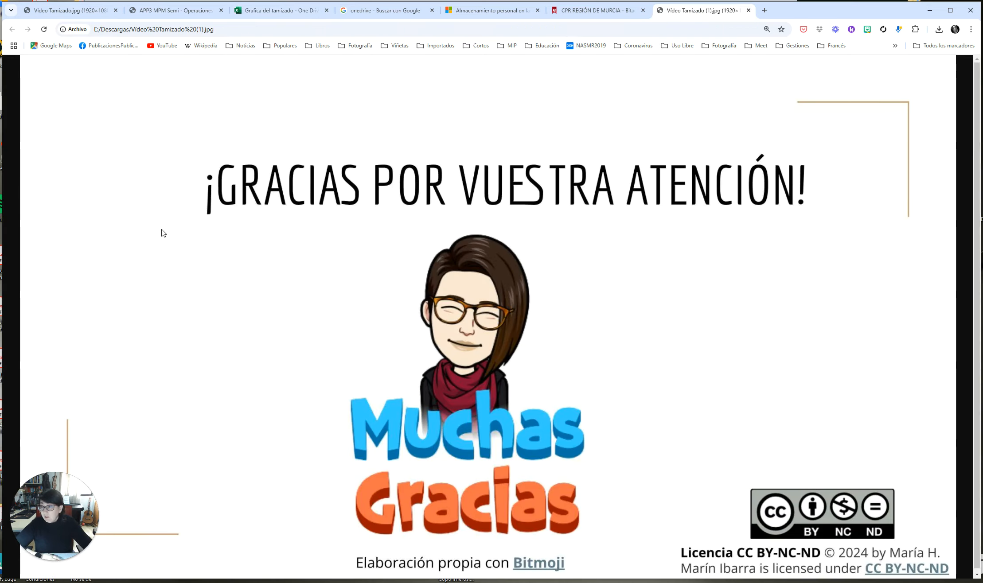